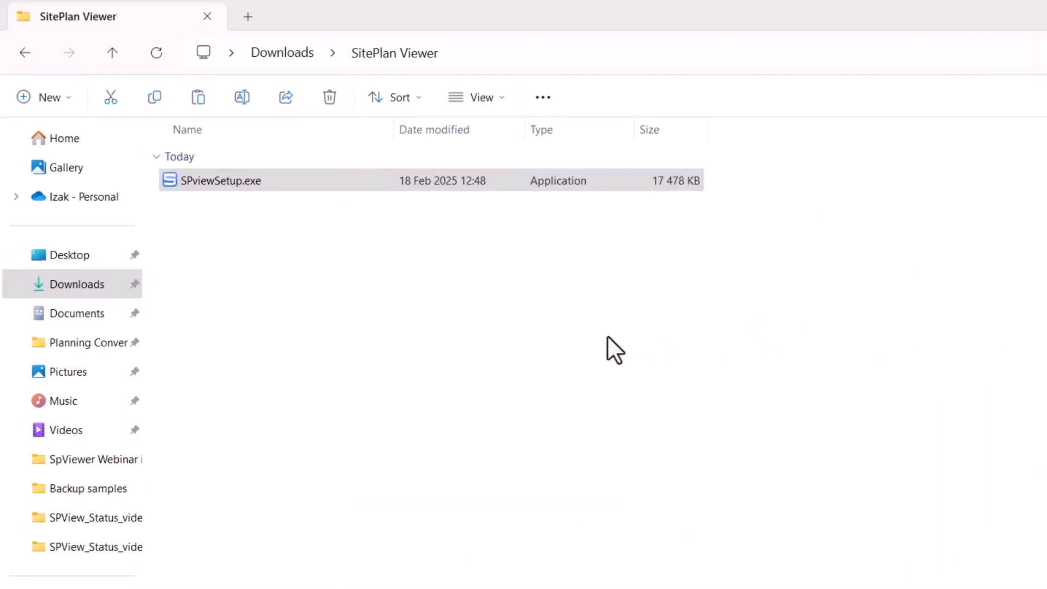
# Step: Install SitePlan View from SPviewSetup.exe with the default folders and desktop icon, launch it with the user guide, and dismiss the introduction
pyautogui.click(271, 185)
pyautogui.doubleClick(270, 183)
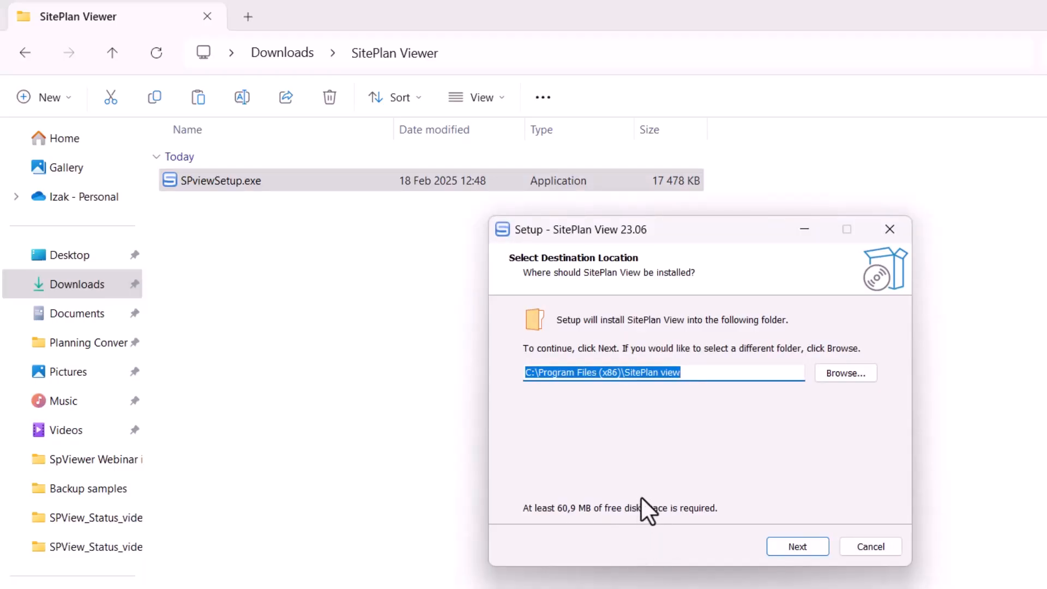
pyautogui.click(793, 546)
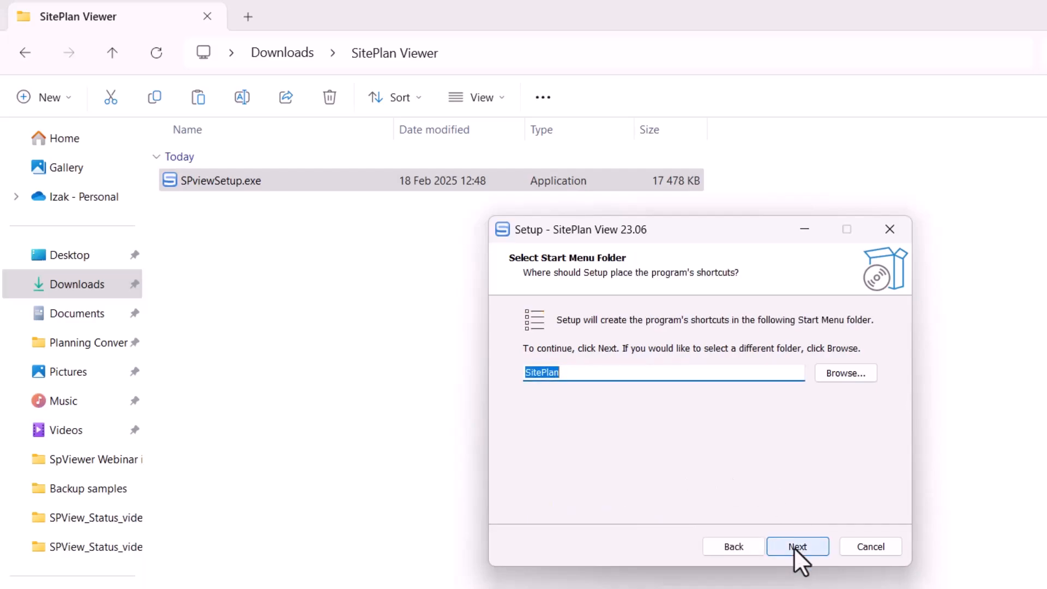
pyautogui.click(794, 546)
pyautogui.click(793, 546)
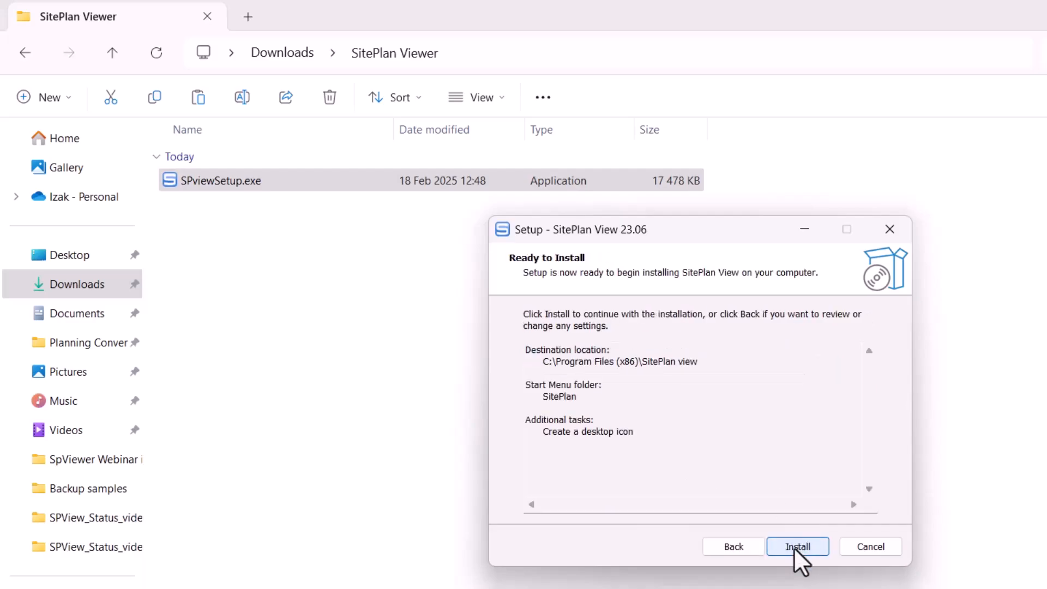
pyautogui.click(793, 546)
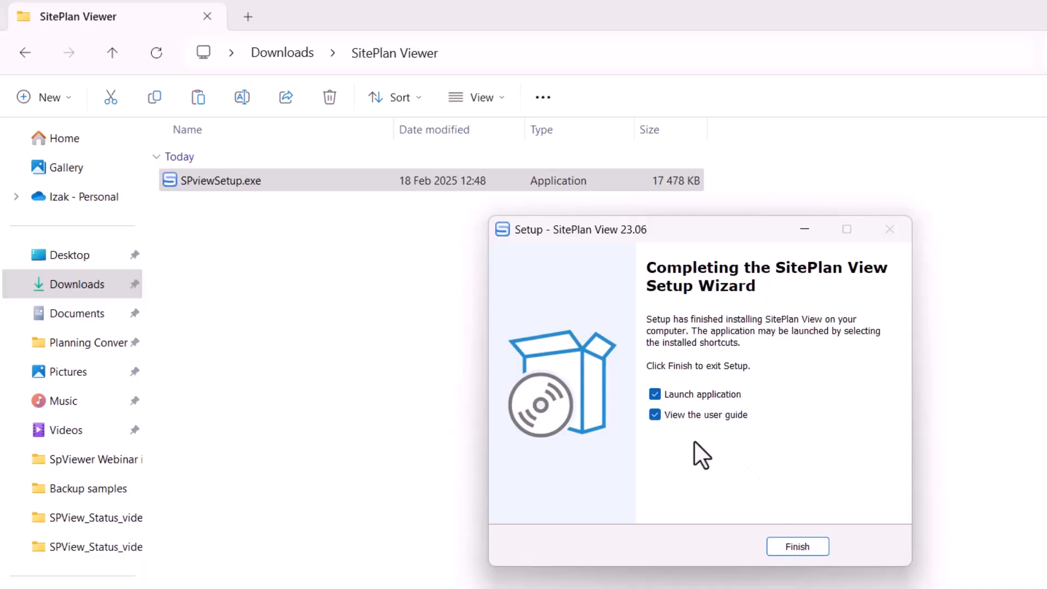
pyautogui.click(791, 548)
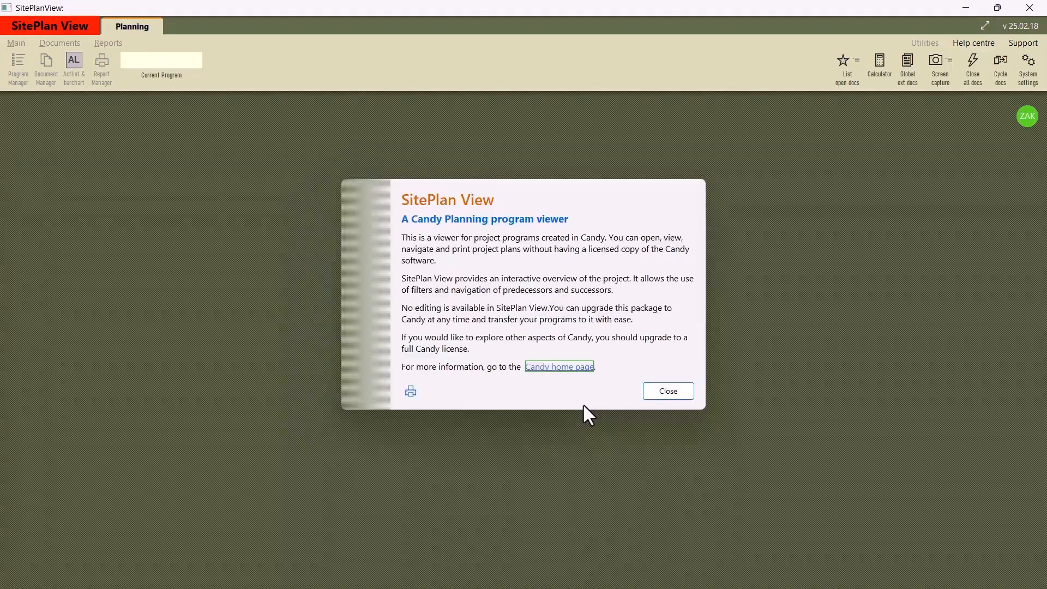
pyautogui.click(667, 393)
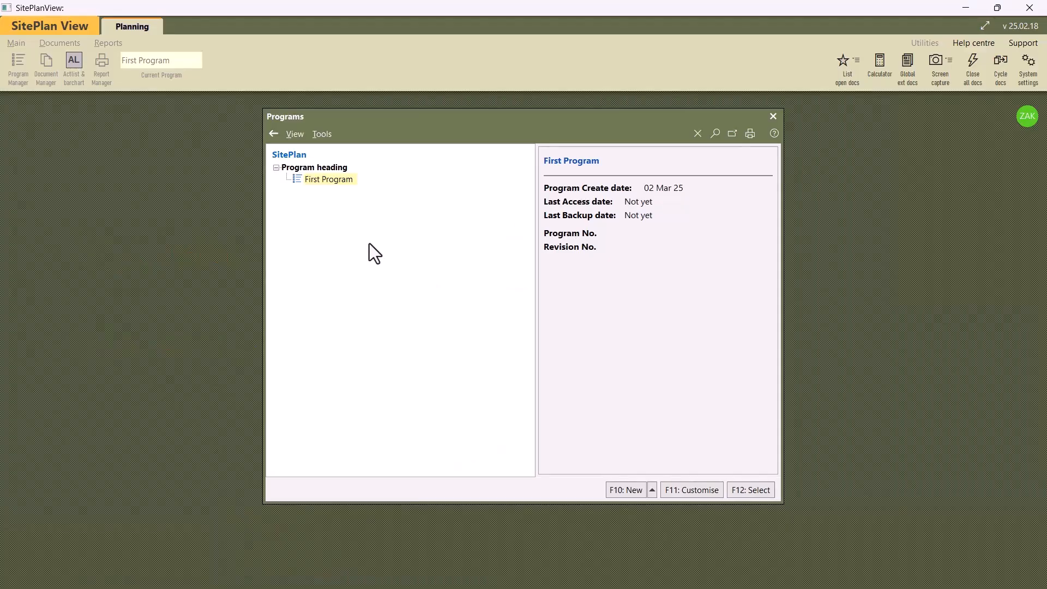
# Step: Try to open the Planning_Course_Job_C202.CCS backup as a program from the Backup samples folder
pyautogui.rightClick(335, 181)
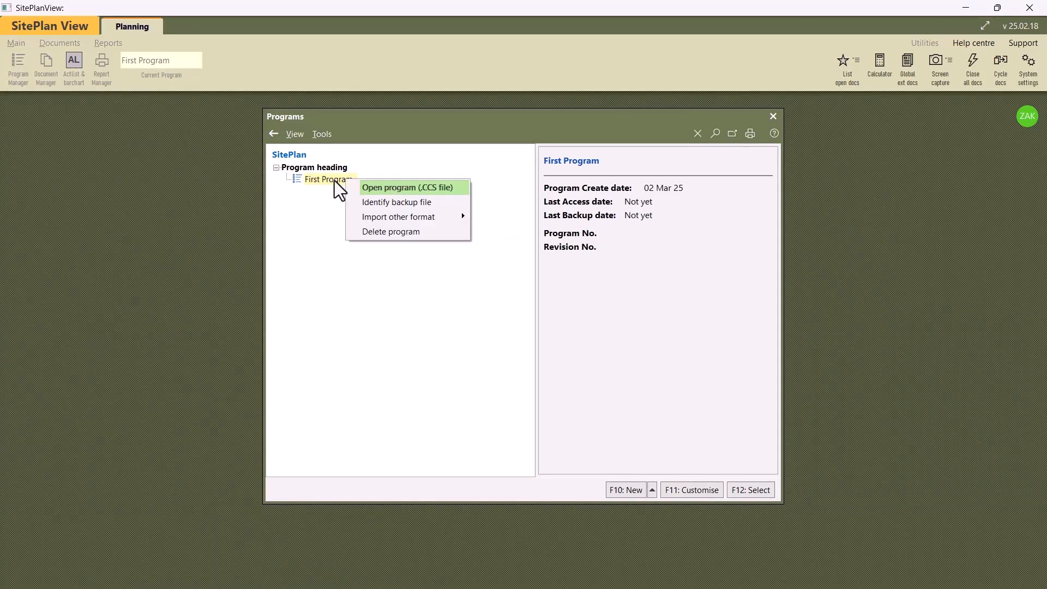
pyautogui.click(373, 188)
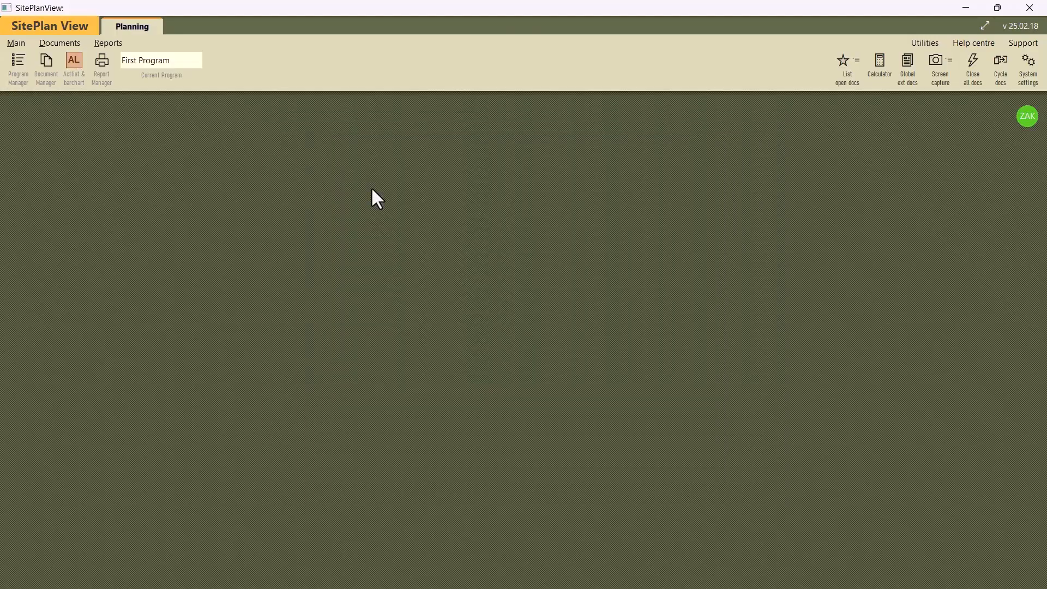
pyautogui.moveTo(263, 33); pyautogui.dragTo(453, 138)
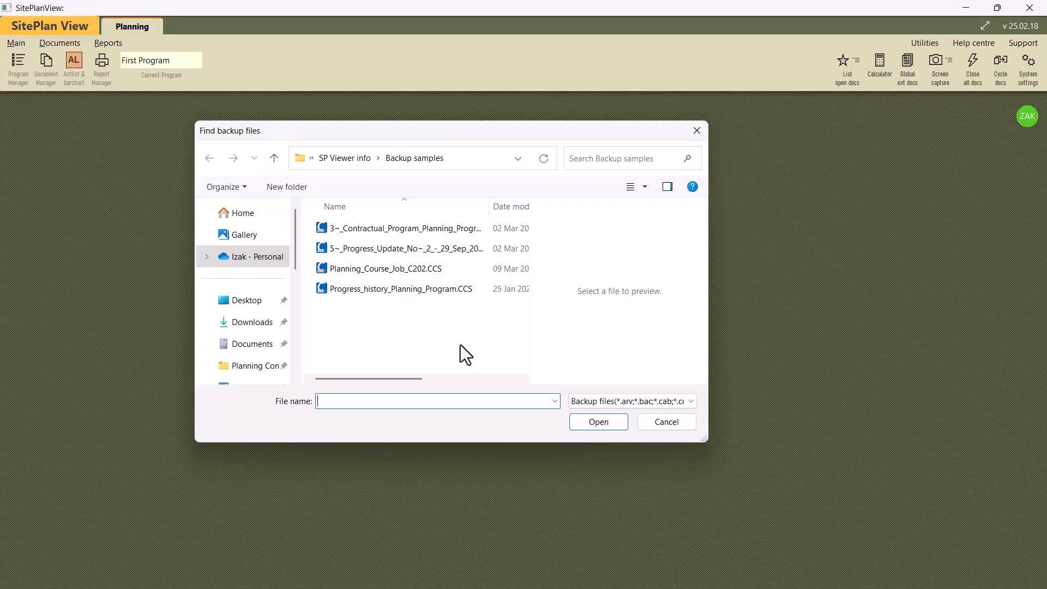
pyautogui.click(365, 270)
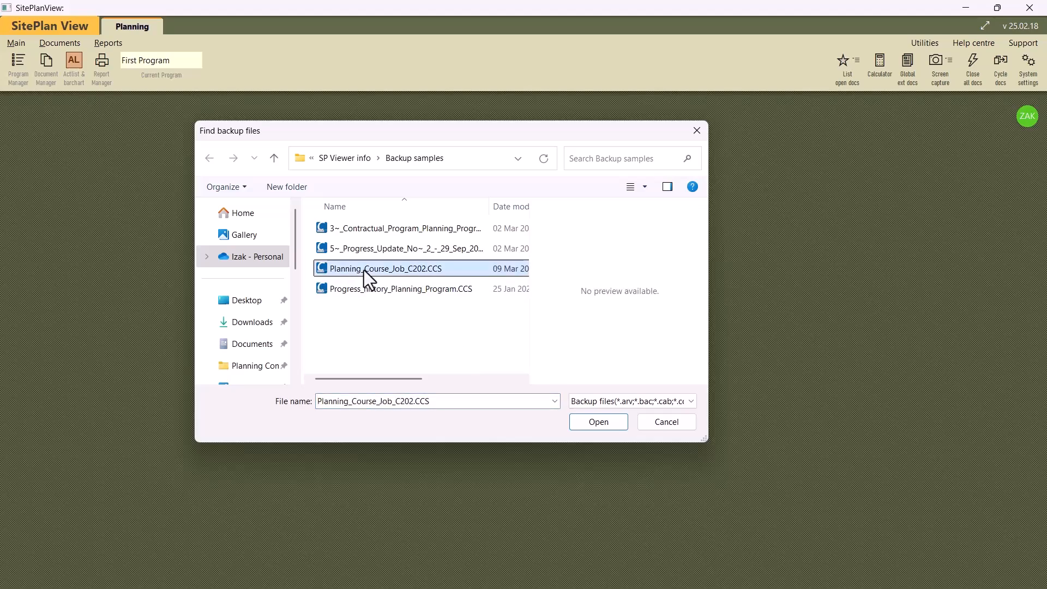
pyautogui.click(597, 424)
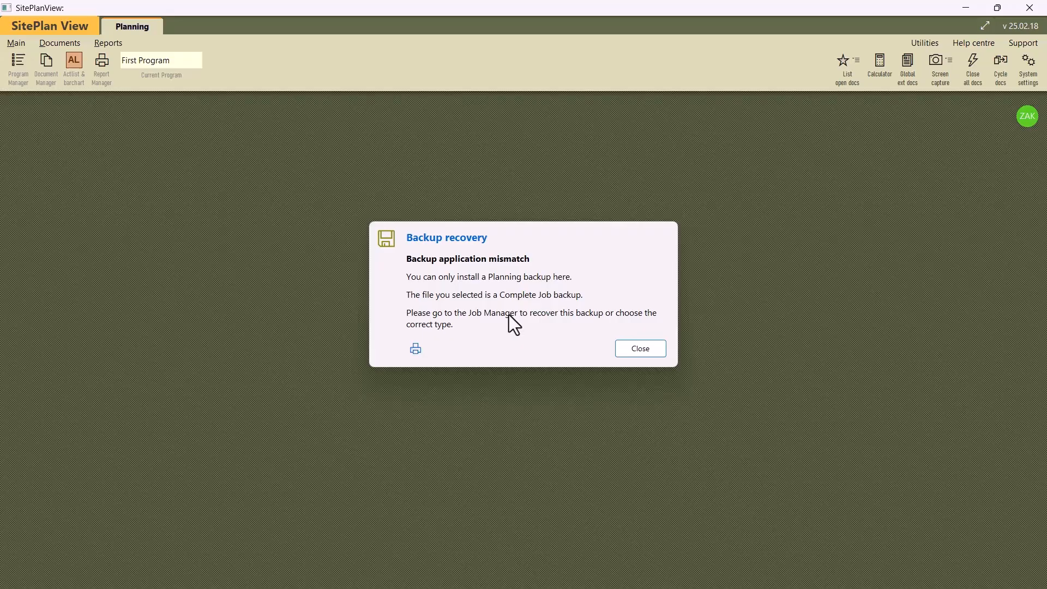
pyautogui.click(637, 352)
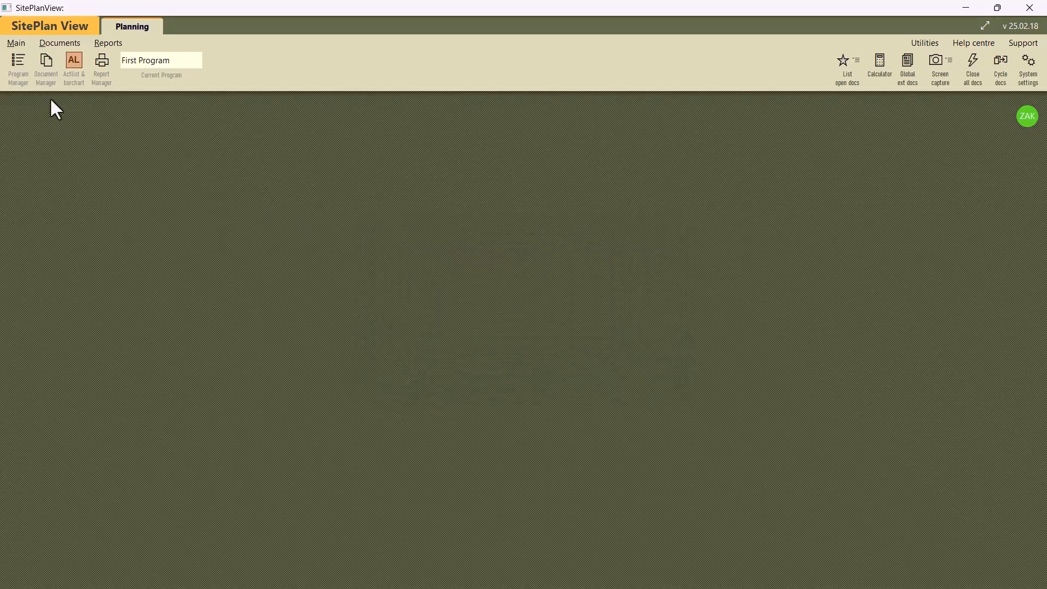
# Step: Delete the Recovered Program Backup entry permanently from the Program Manager
pyautogui.click(20, 47)
pyautogui.click(21, 57)
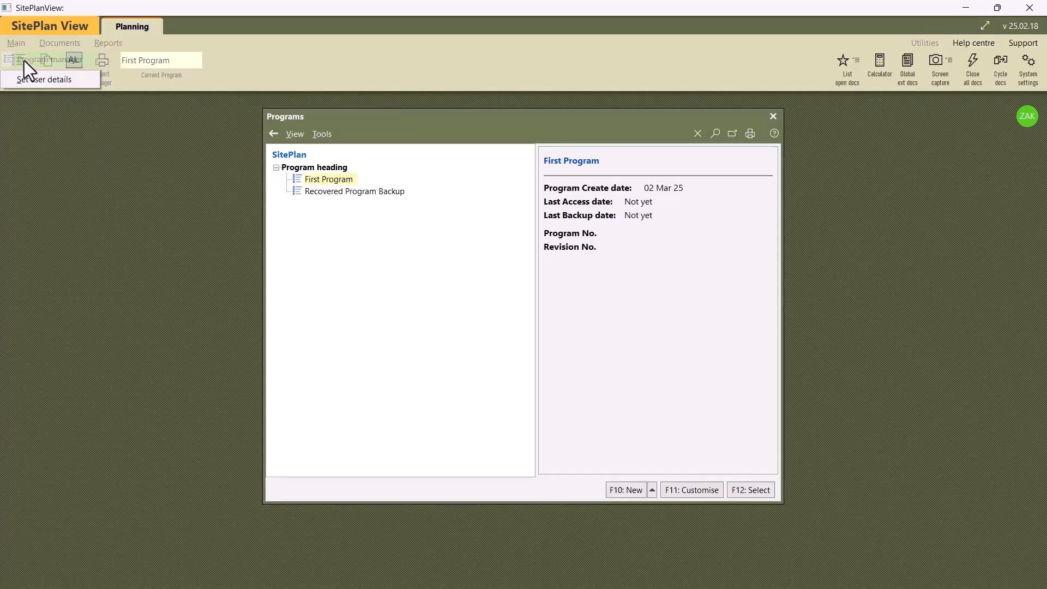
pyautogui.rightClick(321, 191)
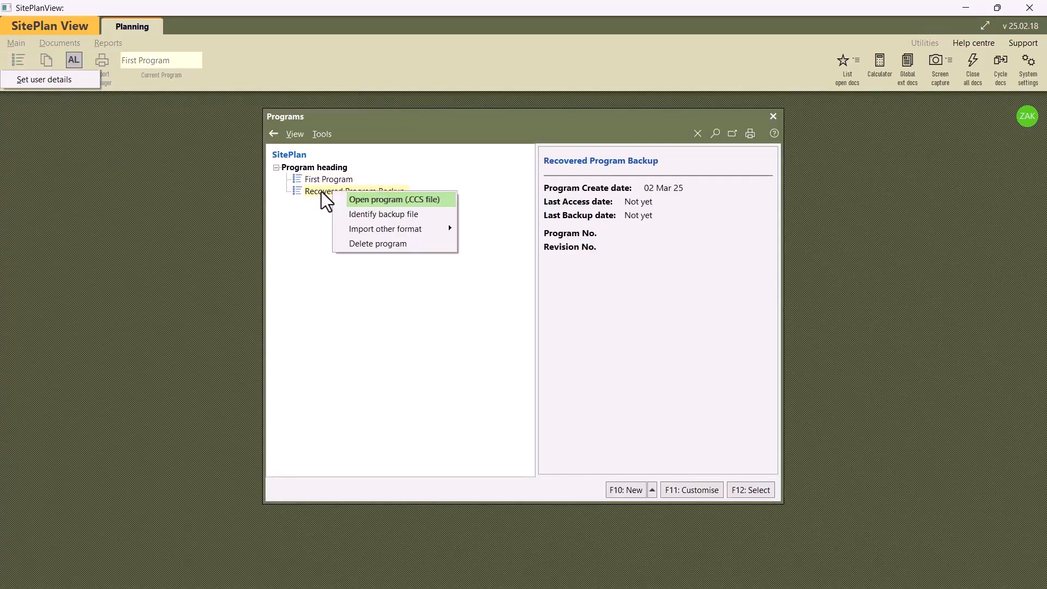
pyautogui.click(378, 244)
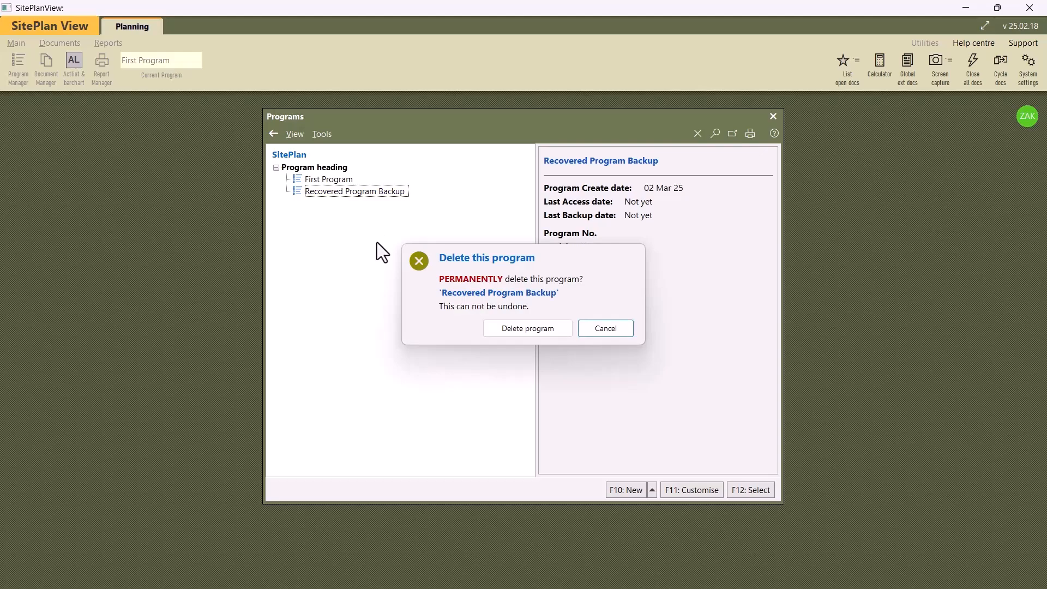
pyautogui.click(529, 327)
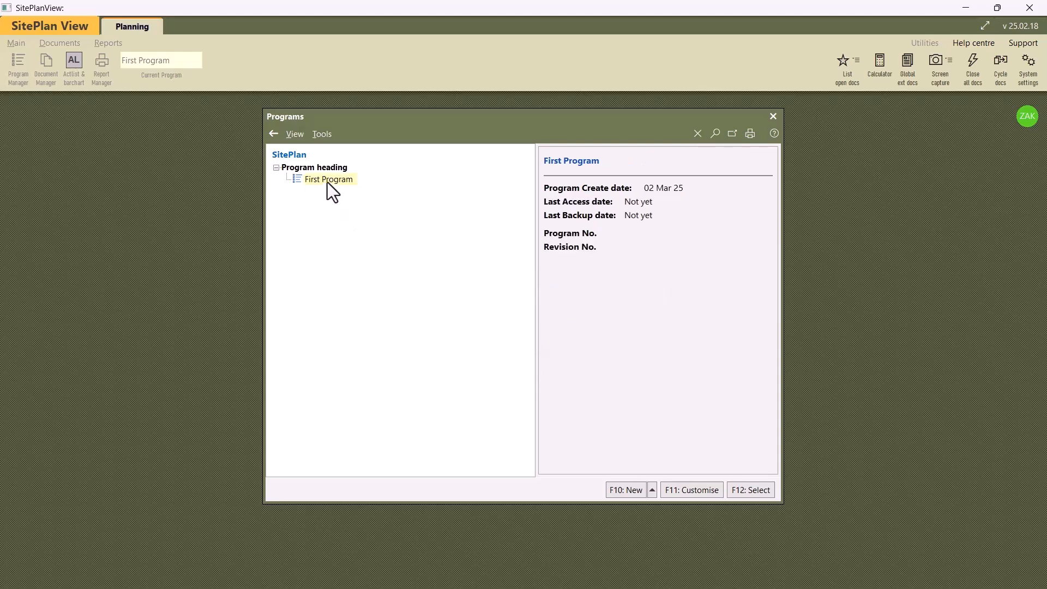
# Step: Recover the planning data from the 5~_Progress_Update_No~_2_-_29_Sep_2028 backup file and select the recovered program as the current program
pyautogui.rightClick(331, 189)
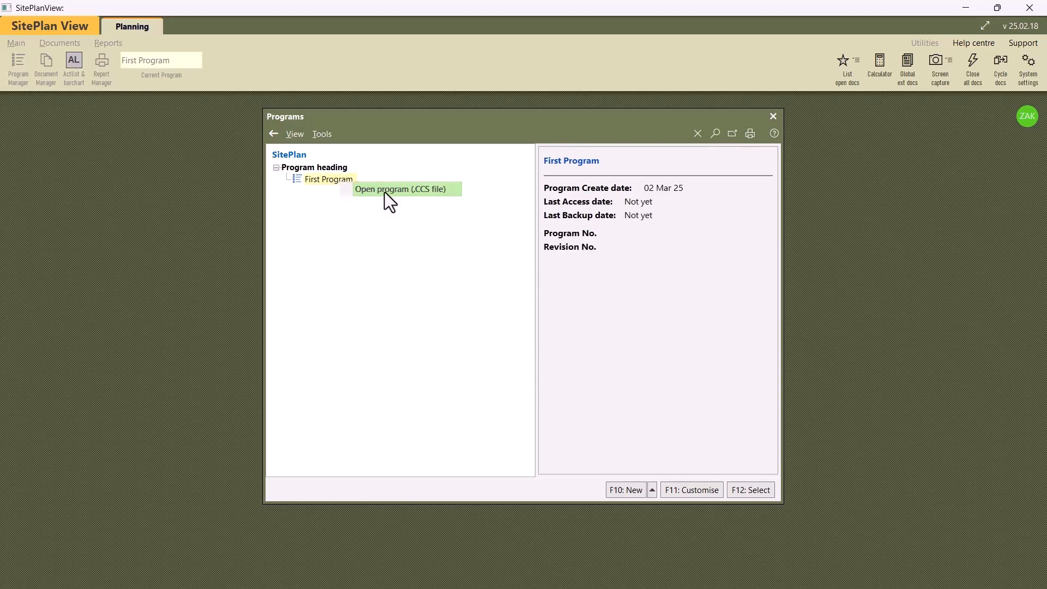
pyautogui.click(385, 202)
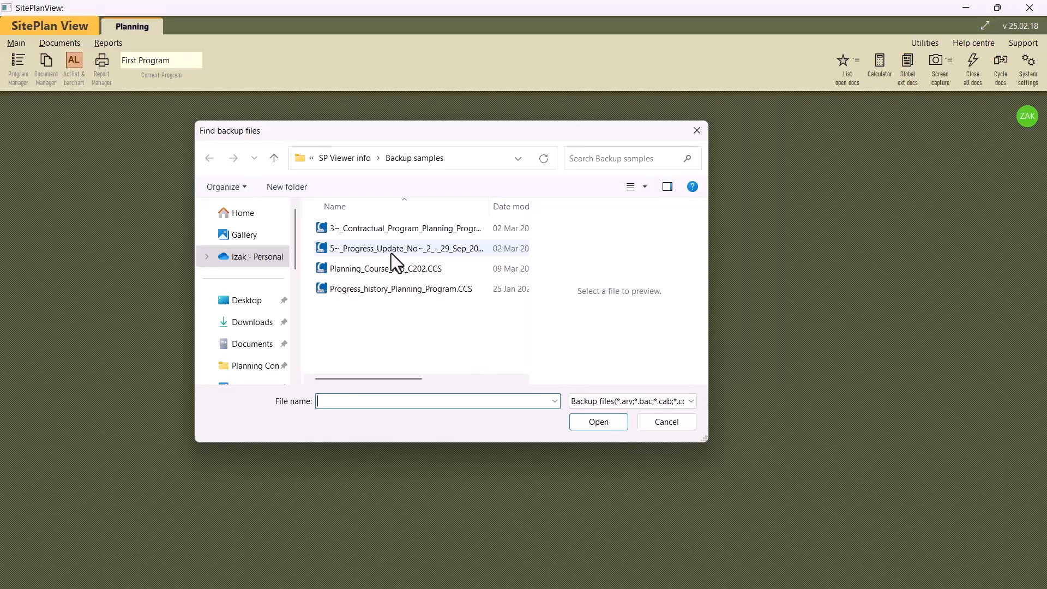
pyautogui.click(391, 252)
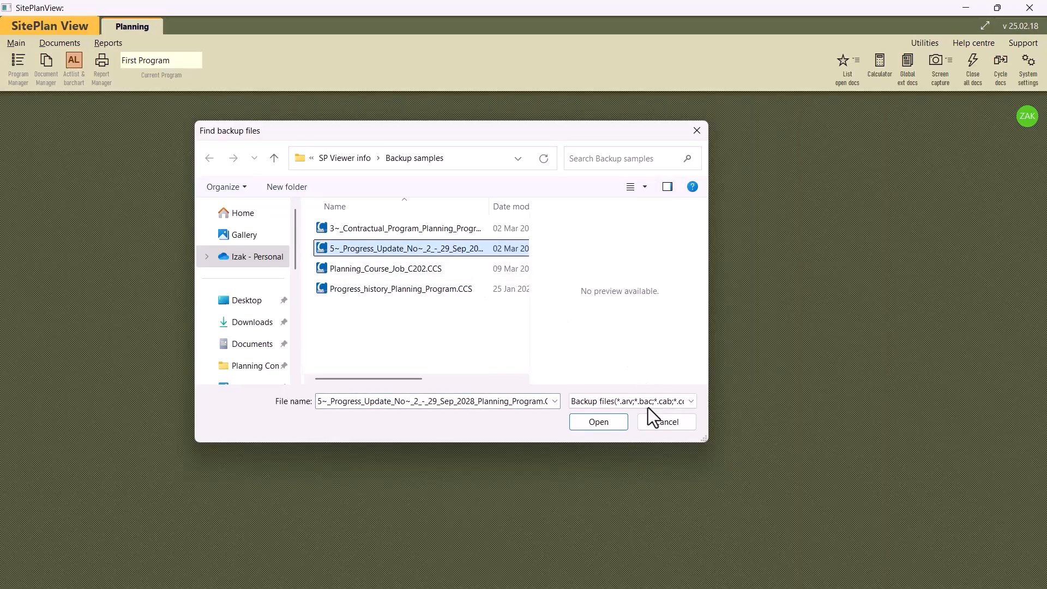
pyautogui.click(601, 426)
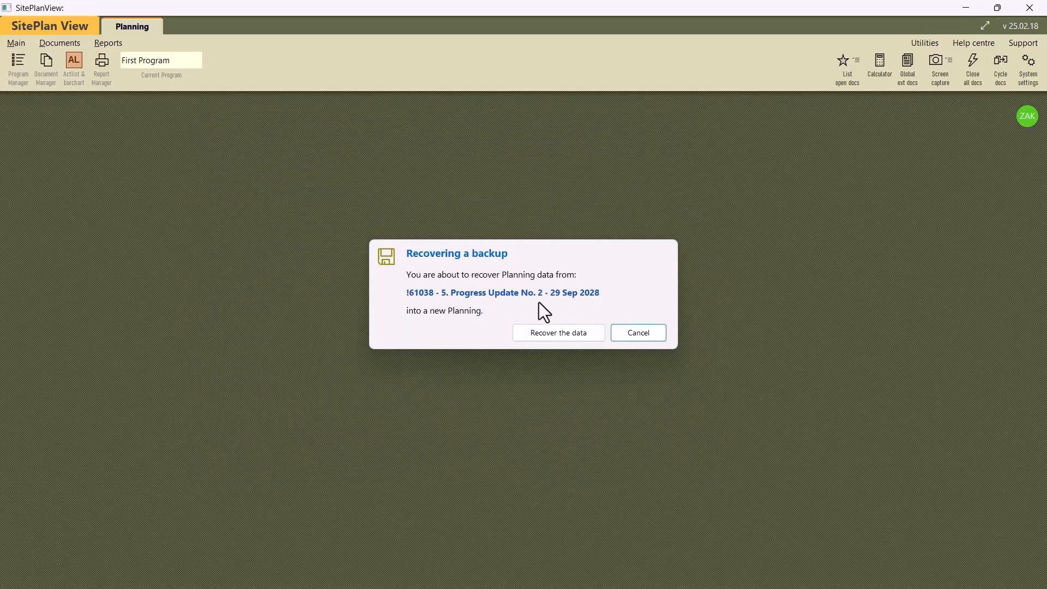
pyautogui.click(554, 339)
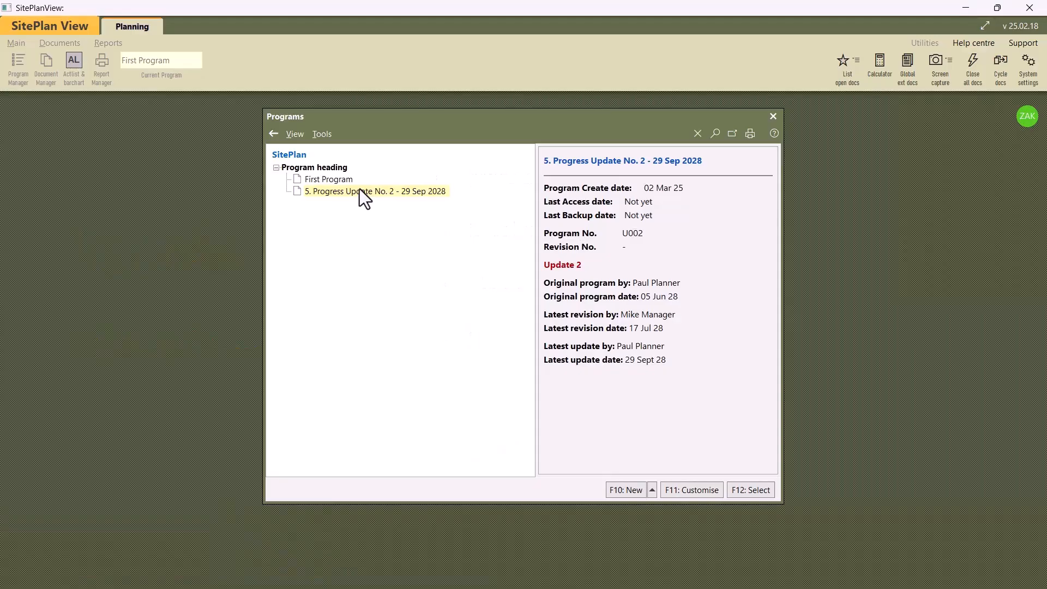
pyautogui.doubleClick(359, 190)
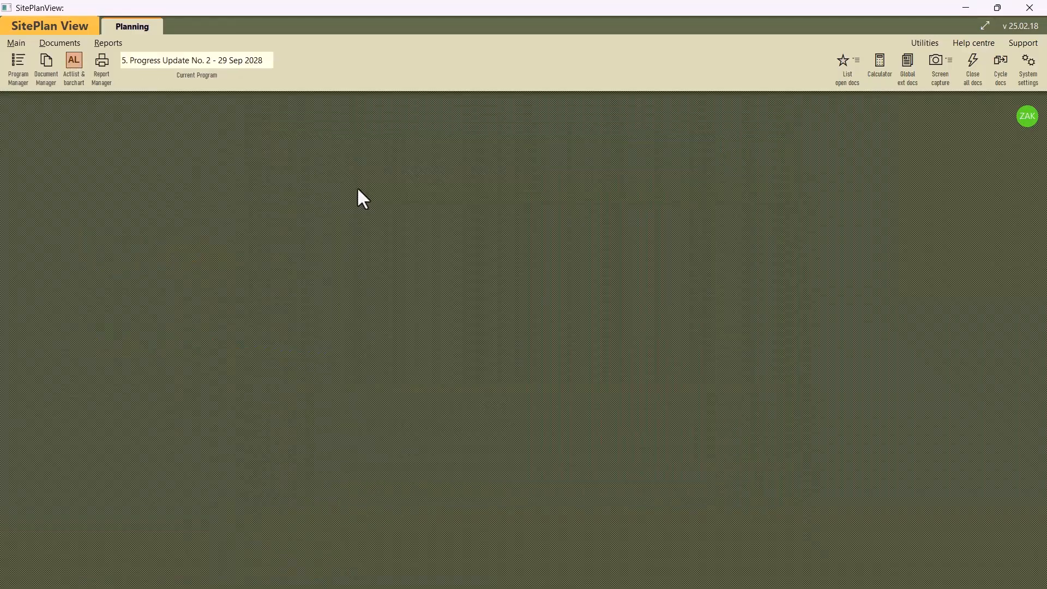
# Step: Open the 1.1 Standard Barchart document of the current program and view its activities
pyautogui.click(46, 66)
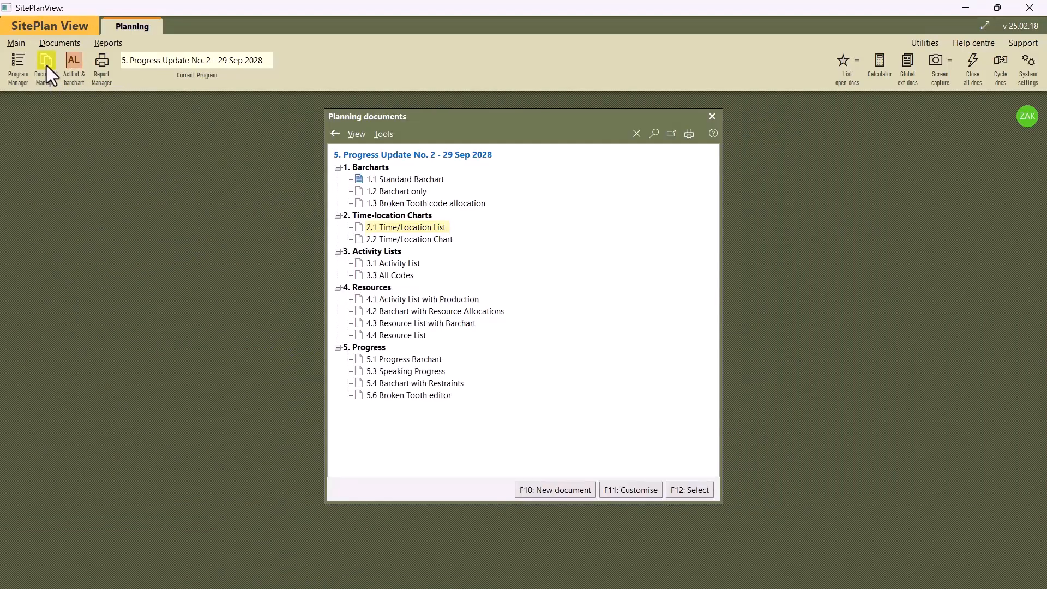
pyautogui.doubleClick(419, 178)
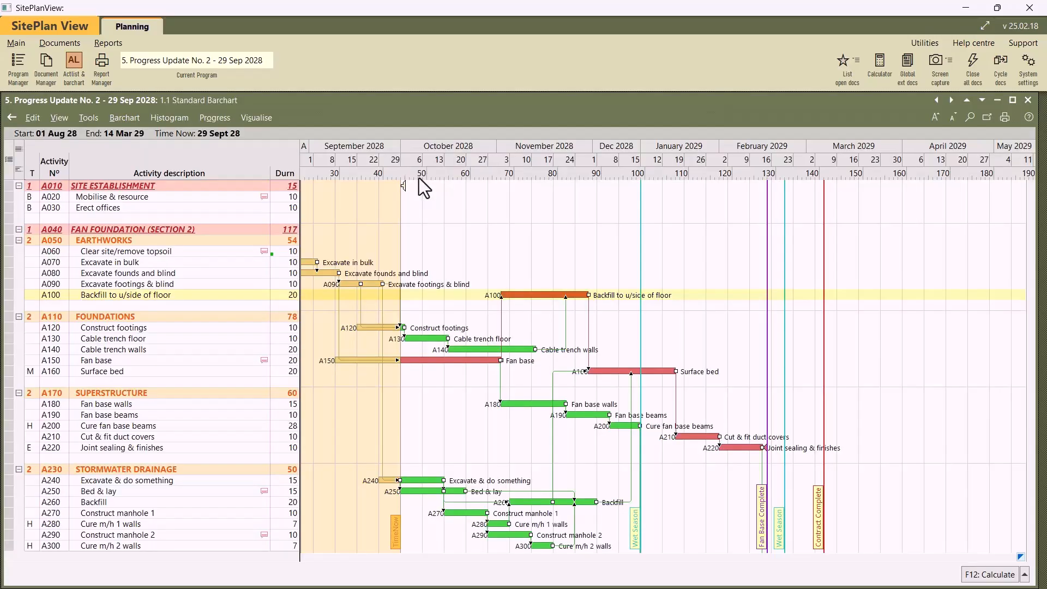
pyautogui.scroll(-1, 607, 240)
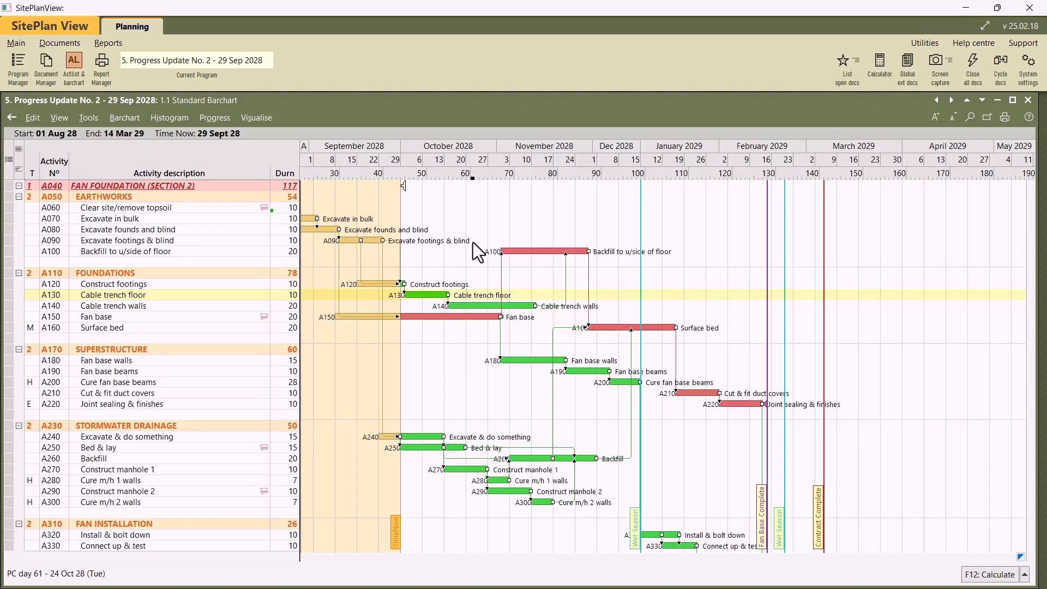
# Step: Add the Current start date (ES) and Current finish date (EF) columns to the Standard Barchart
pyautogui.click(66, 118)
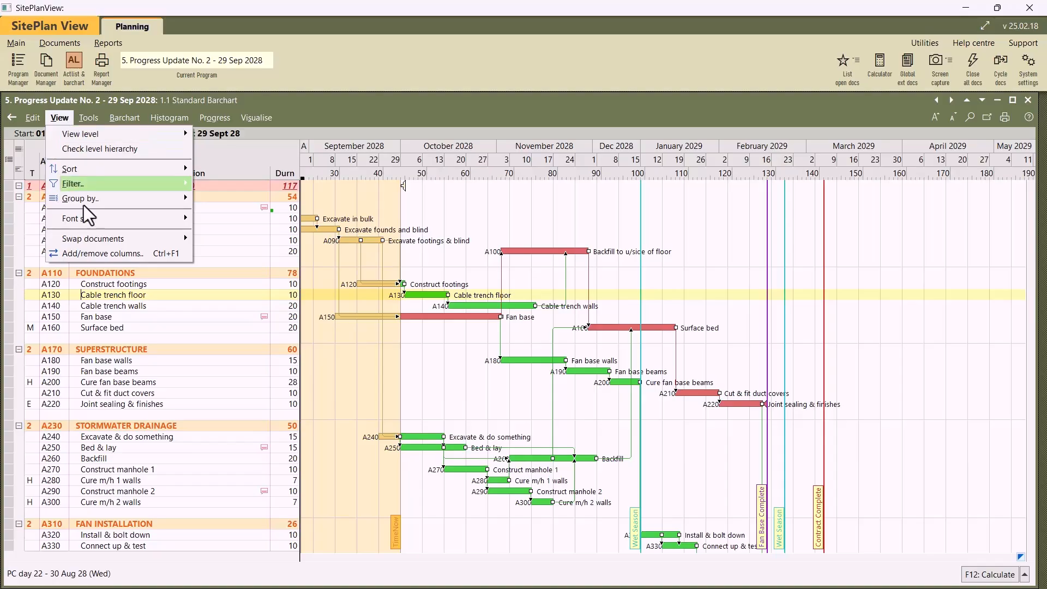
pyautogui.click(84, 253)
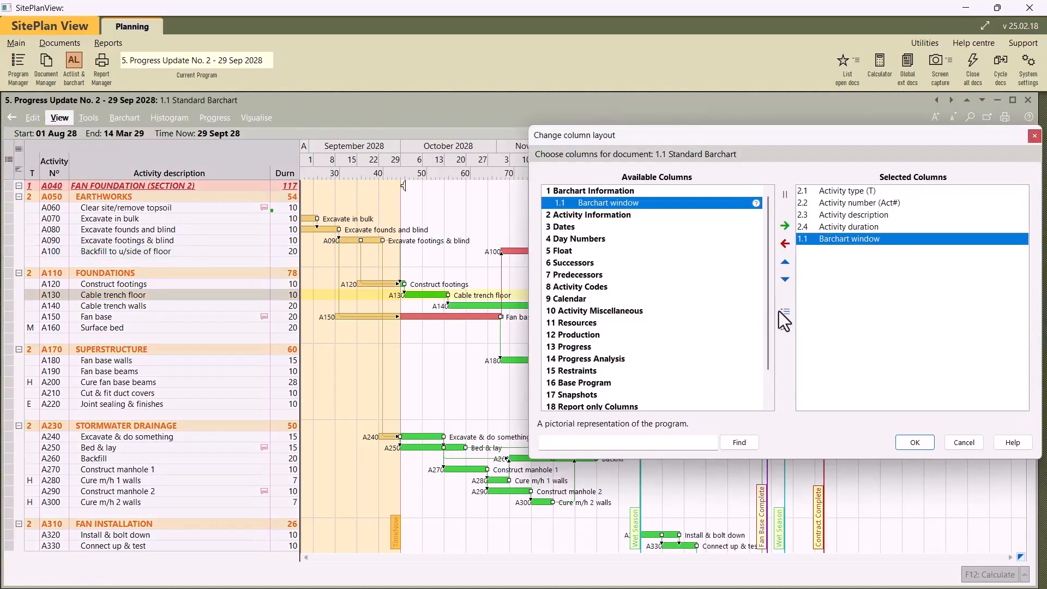
pyautogui.moveTo(728, 133); pyautogui.dragTo(487, 109)
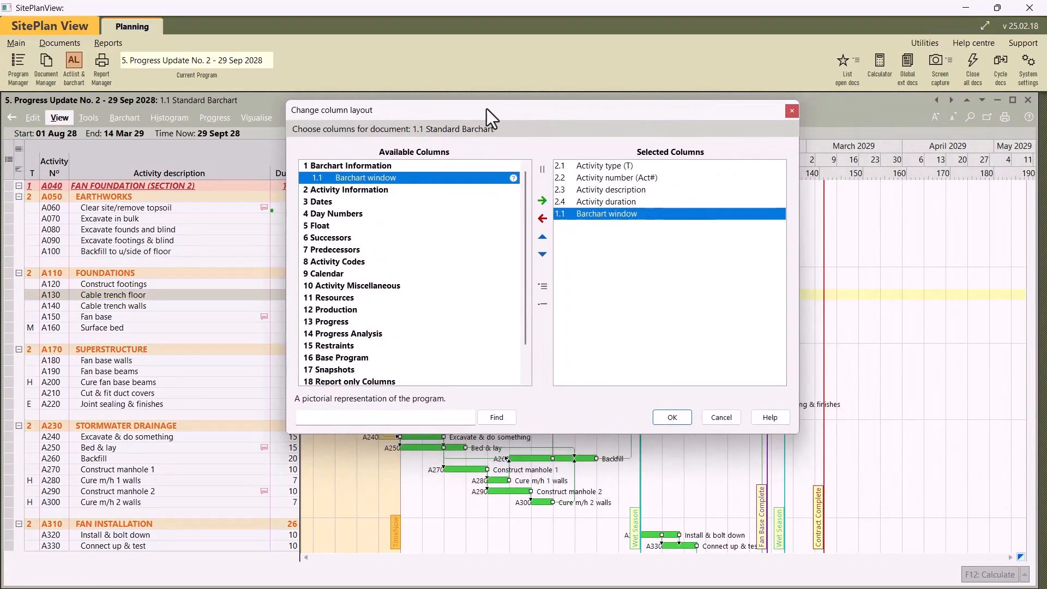
pyautogui.click(323, 202)
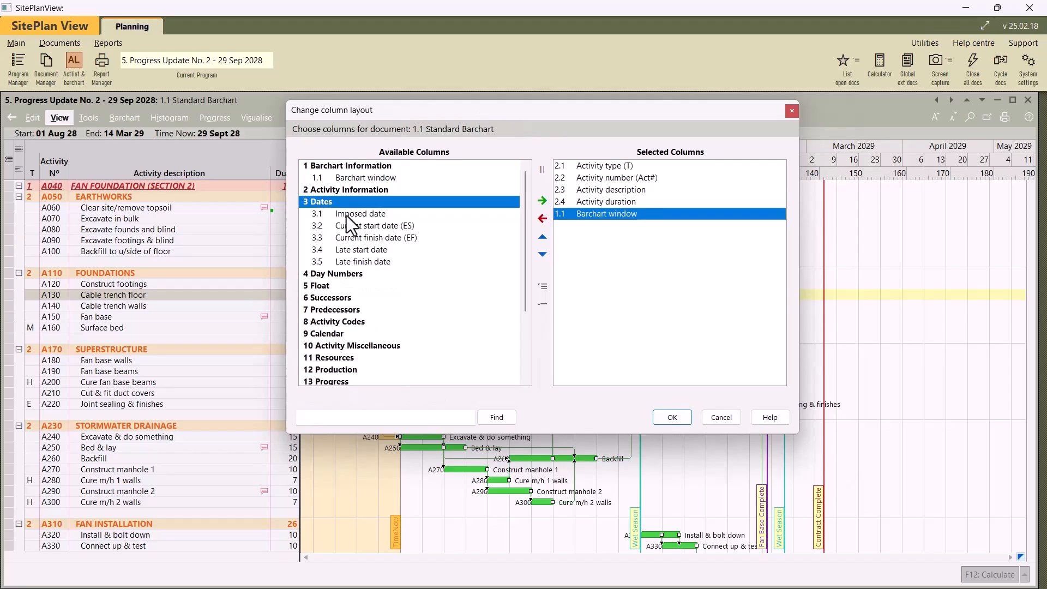
pyautogui.doubleClick(364, 227)
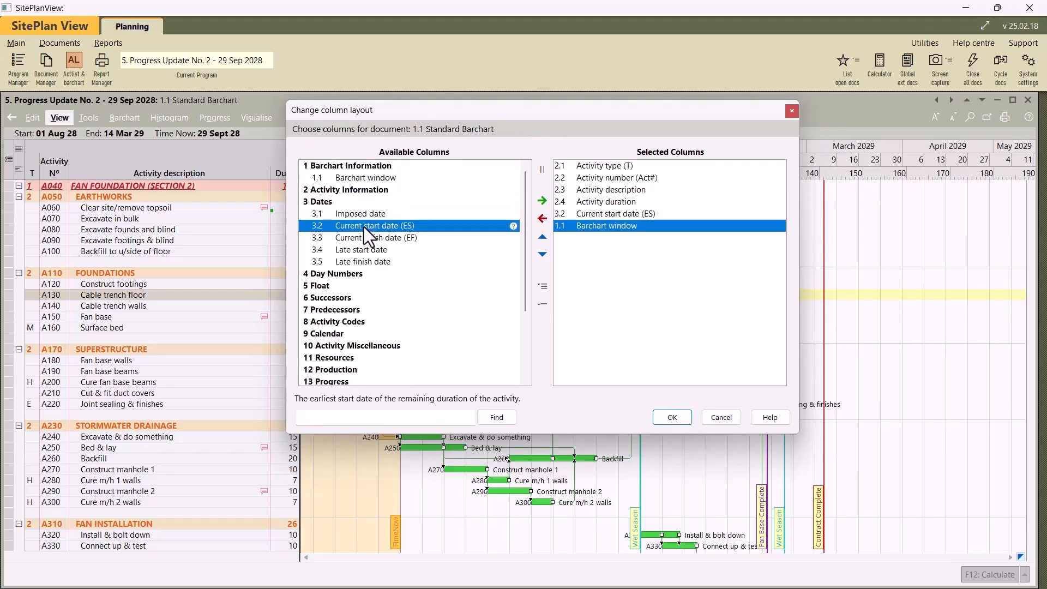
pyautogui.doubleClick(366, 237)
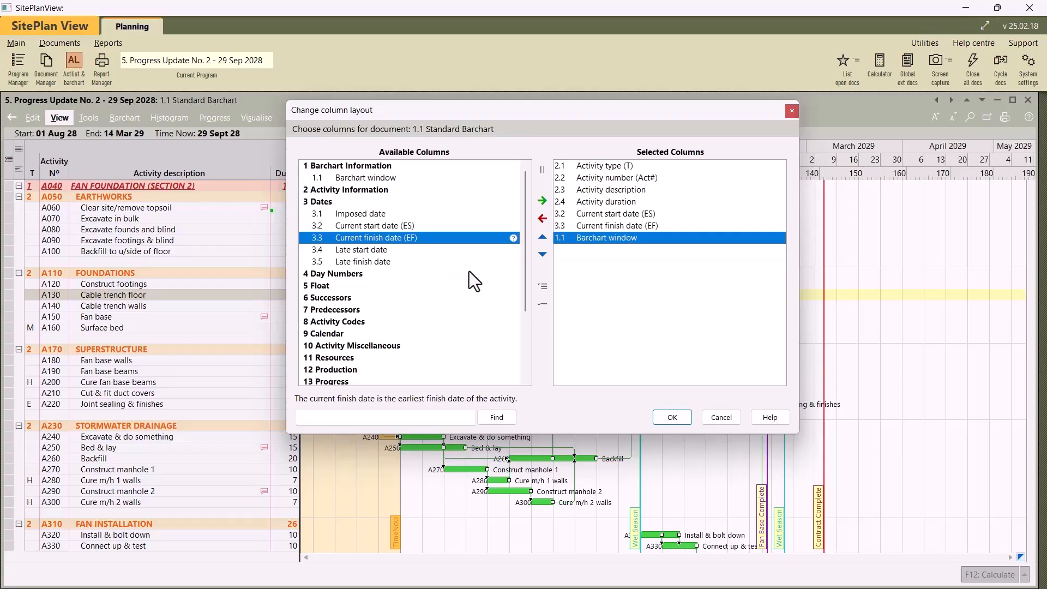
pyautogui.click(675, 419)
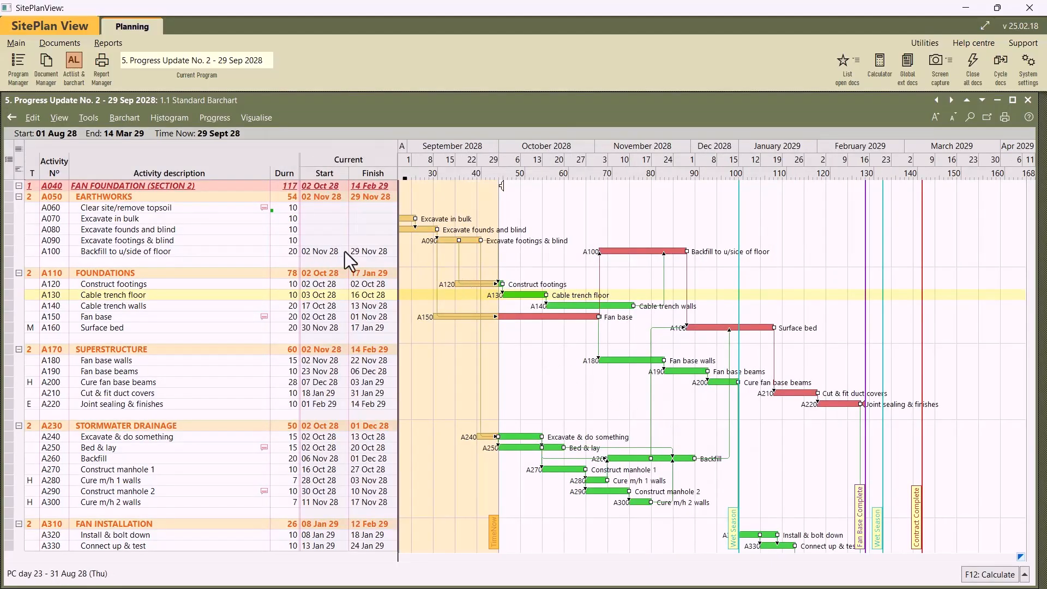
# Step: Open the 4.1 Activity List with Production document and view its list from the first activity
pyautogui.click(44, 63)
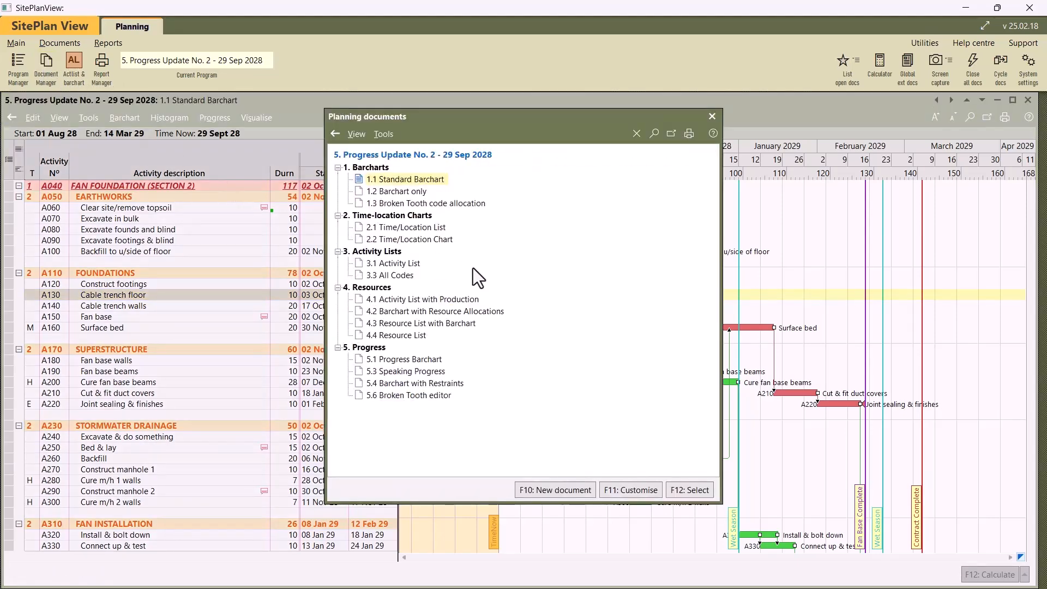
pyautogui.click(410, 299)
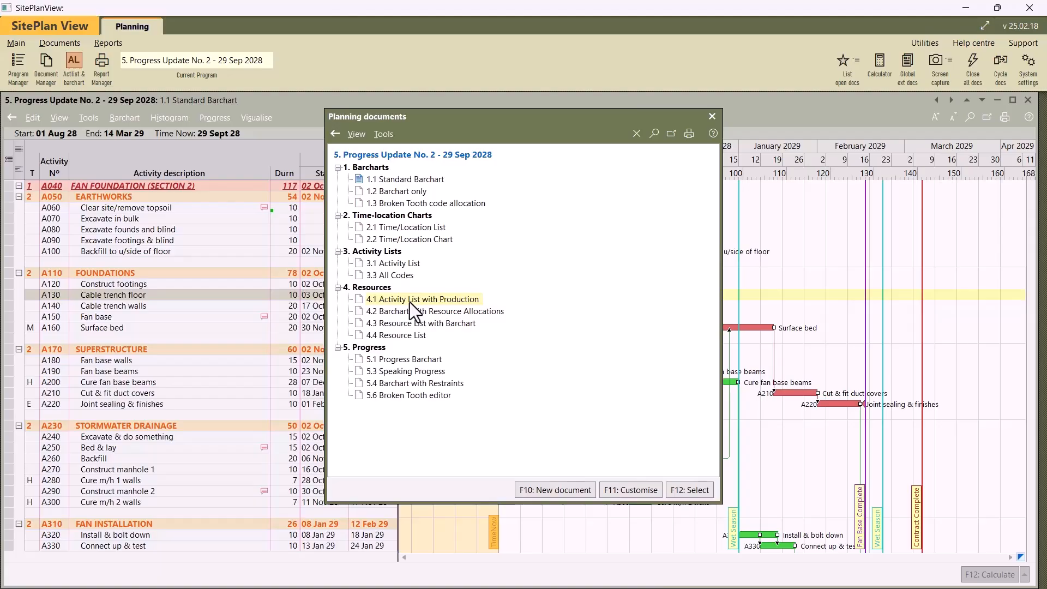
pyautogui.doubleClick(410, 300)
pyautogui.scroll(5, 409, 299)
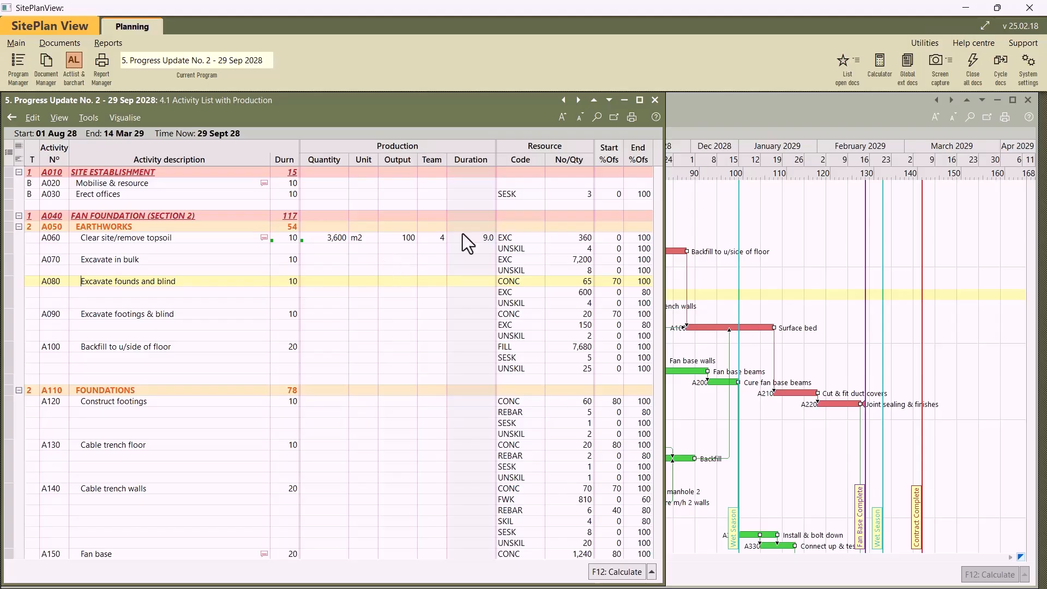
# Step: Create a new Standard Barchart document under the Resources heading and name it 1.1 Standard Barchart with float
pyautogui.click(332, 240)
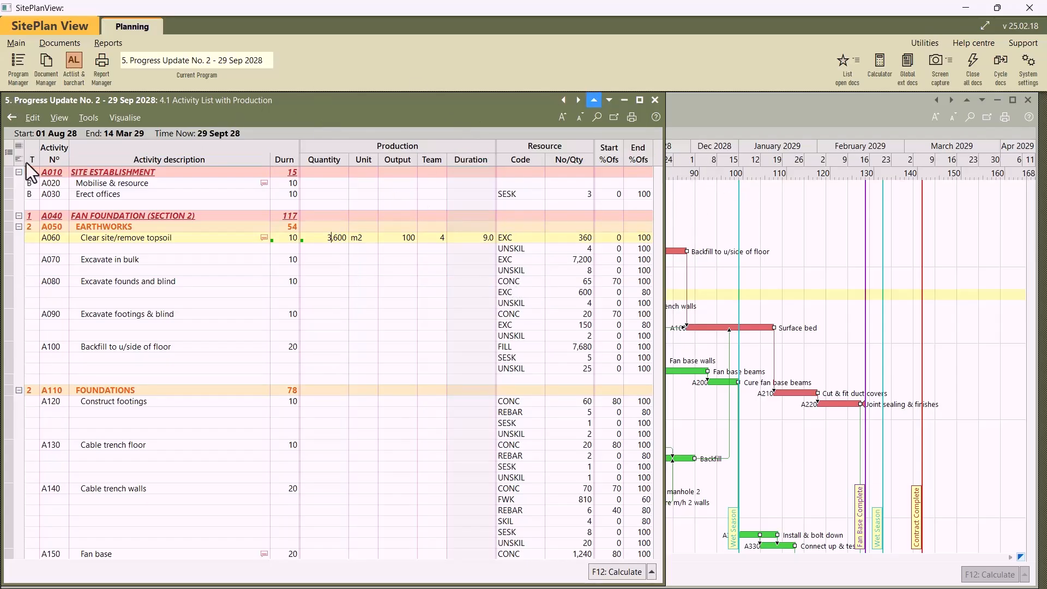
pyautogui.click(47, 63)
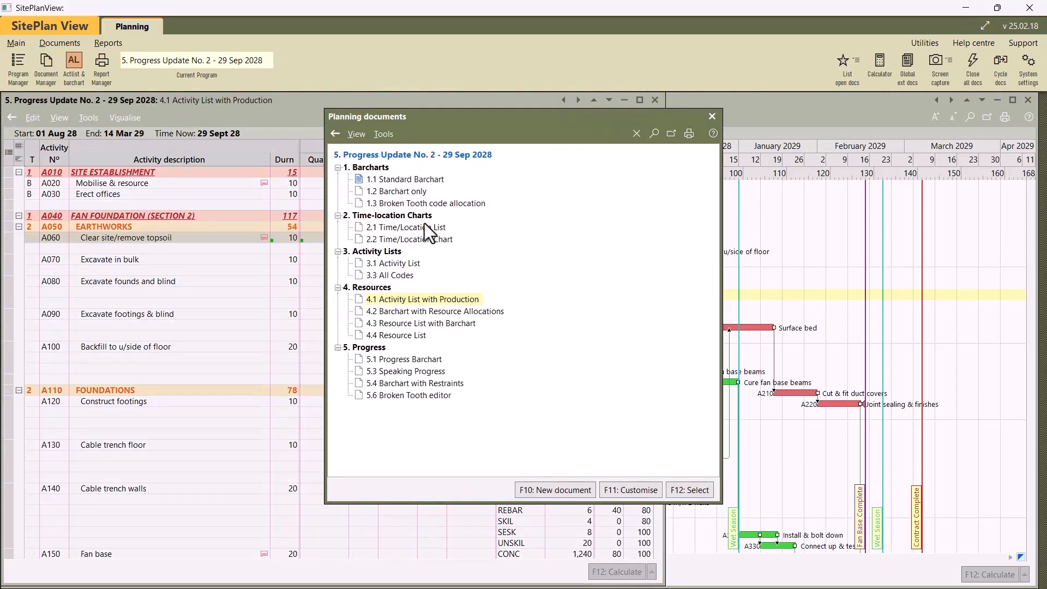
pyautogui.click(570, 491)
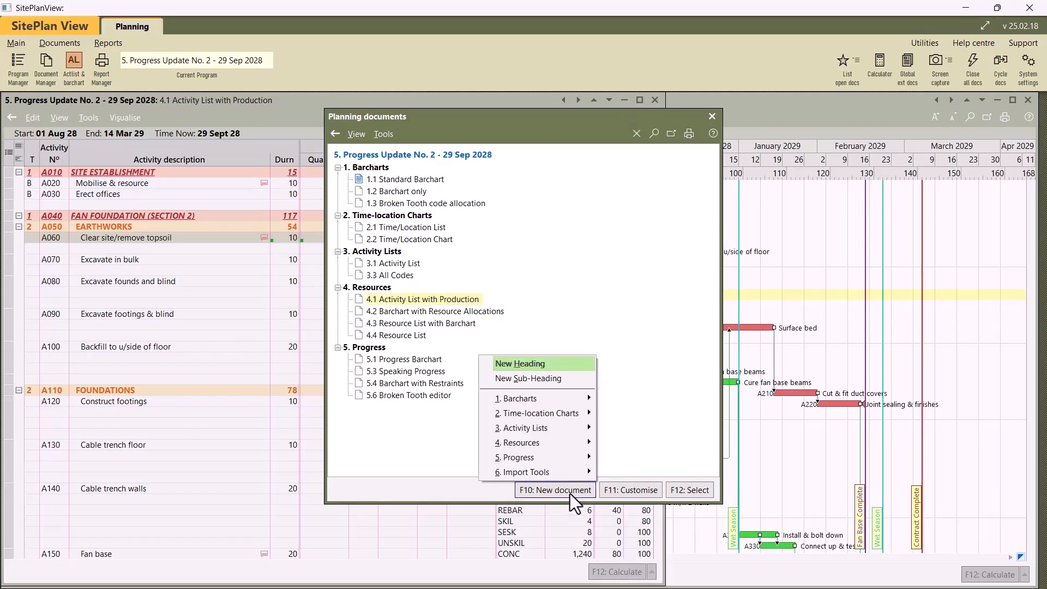
pyautogui.moveTo(545, 400)
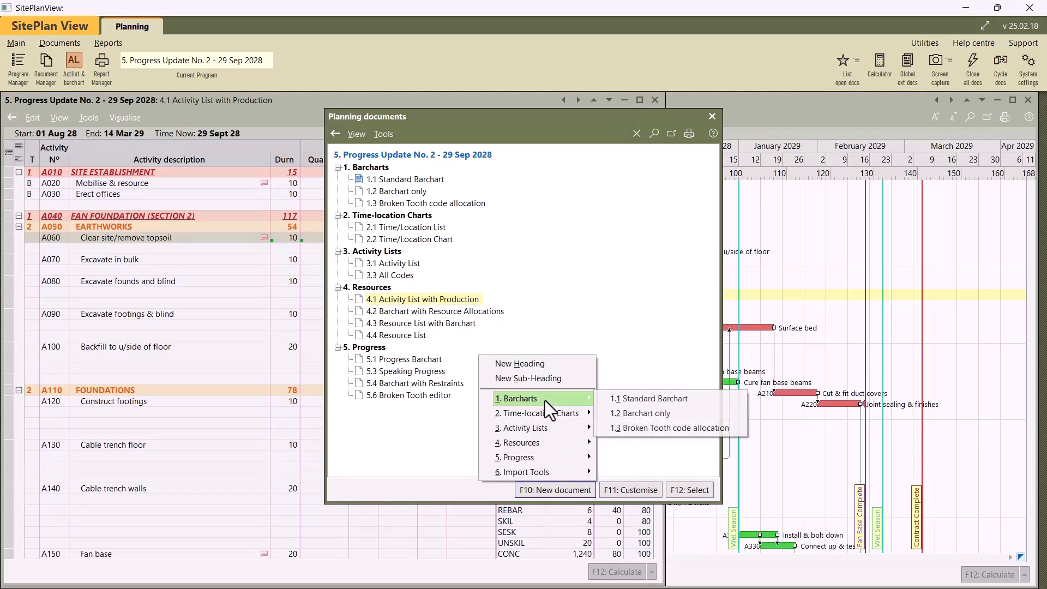
pyautogui.click(657, 400)
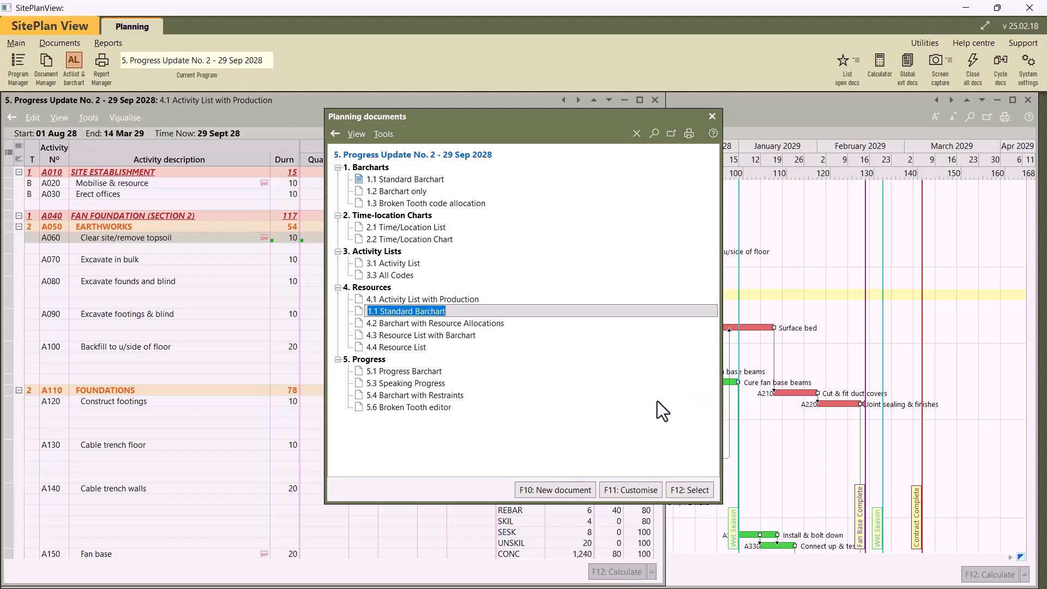
pyautogui.click(487, 312)
pyautogui.write('with f')
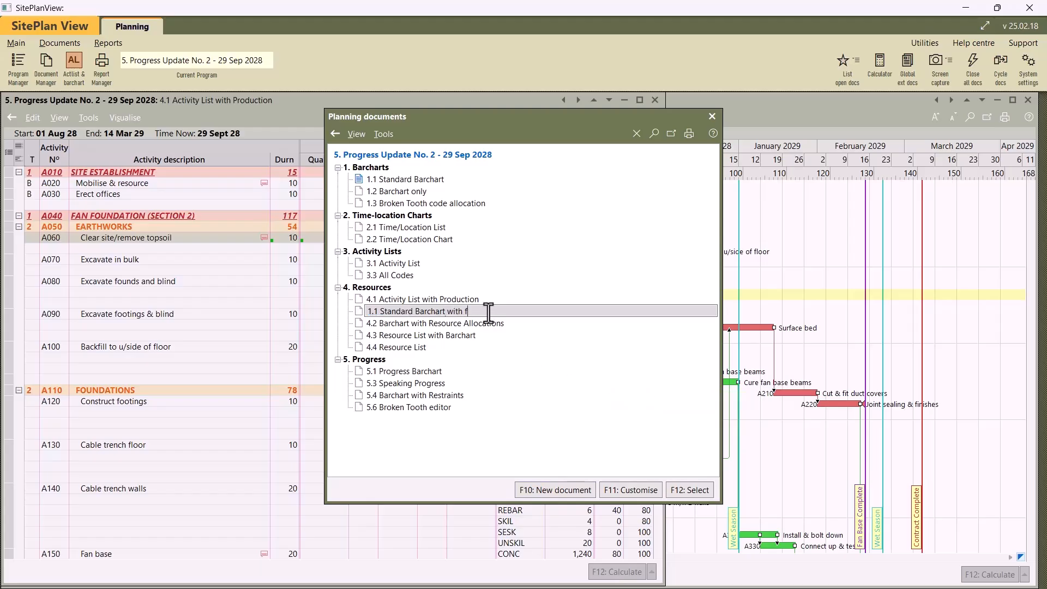
pyautogui.write('loat')
pyautogui.press('Return')
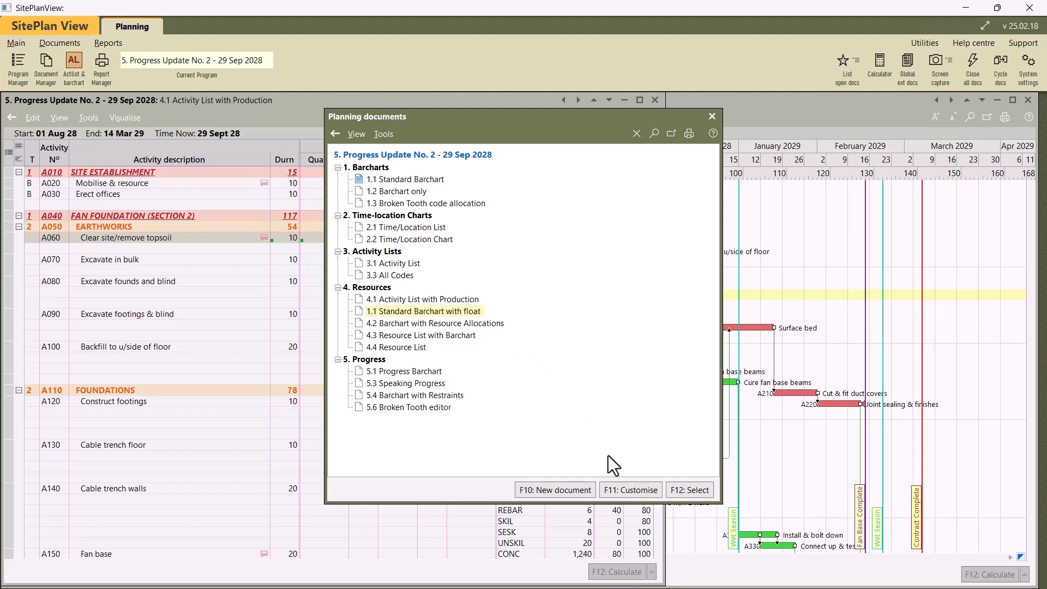
# Step: Add the Float (total) column between Activity duration and Barchart window in the 1.1 Standard Barchart with float document
pyautogui.click(623, 490)
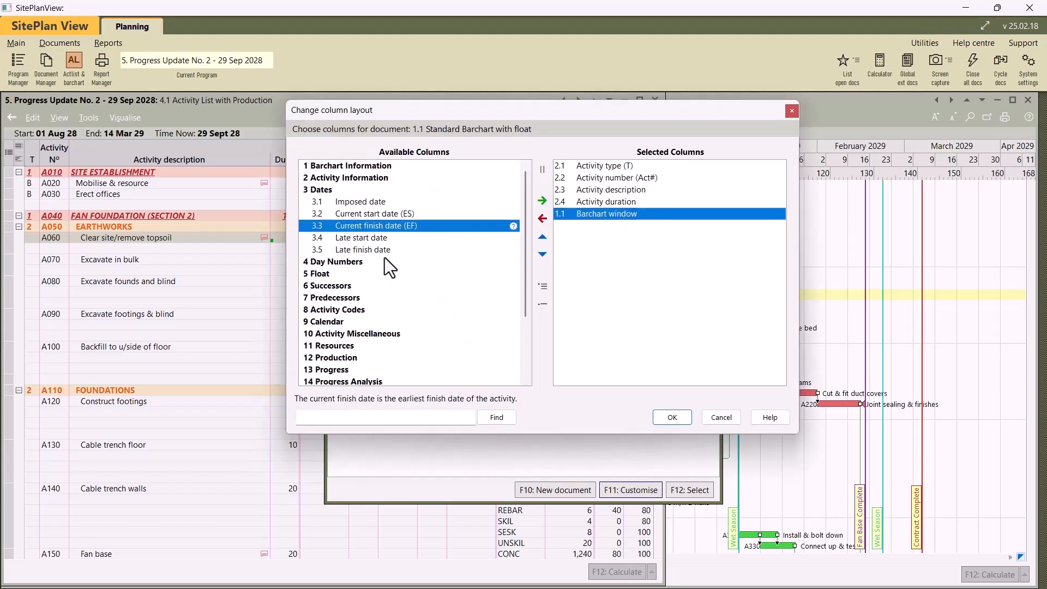
pyautogui.doubleClick(332, 273)
pyautogui.click(358, 284)
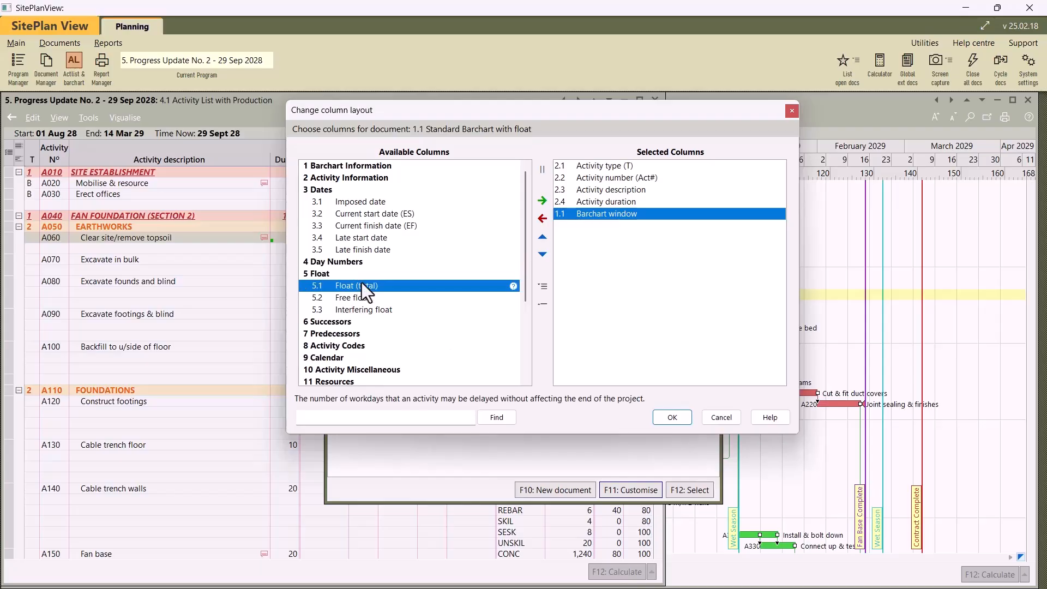
pyautogui.moveTo(369, 285); pyautogui.dragTo(587, 219)
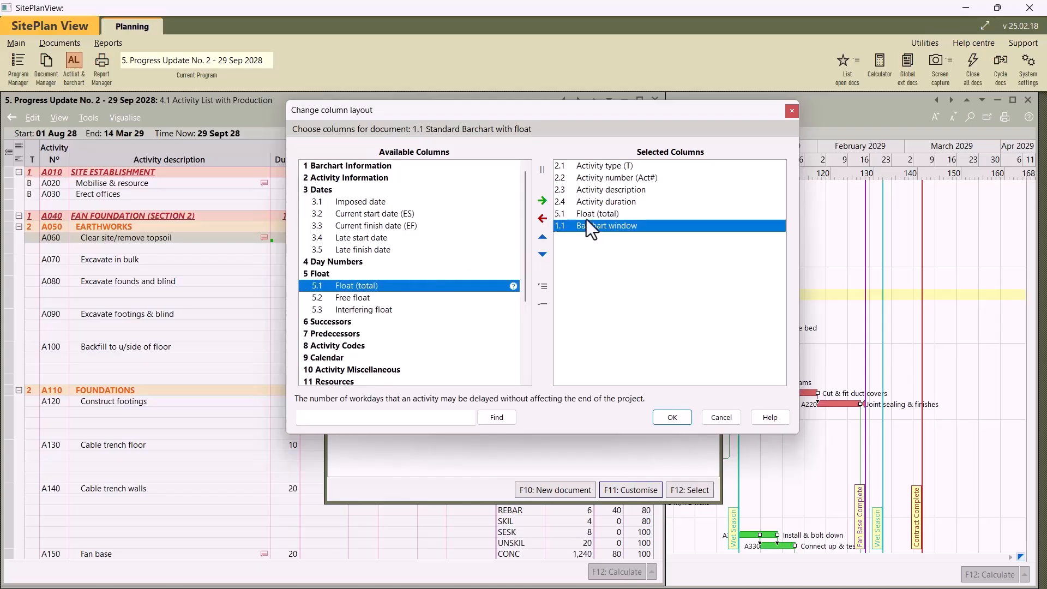
pyautogui.click(670, 420)
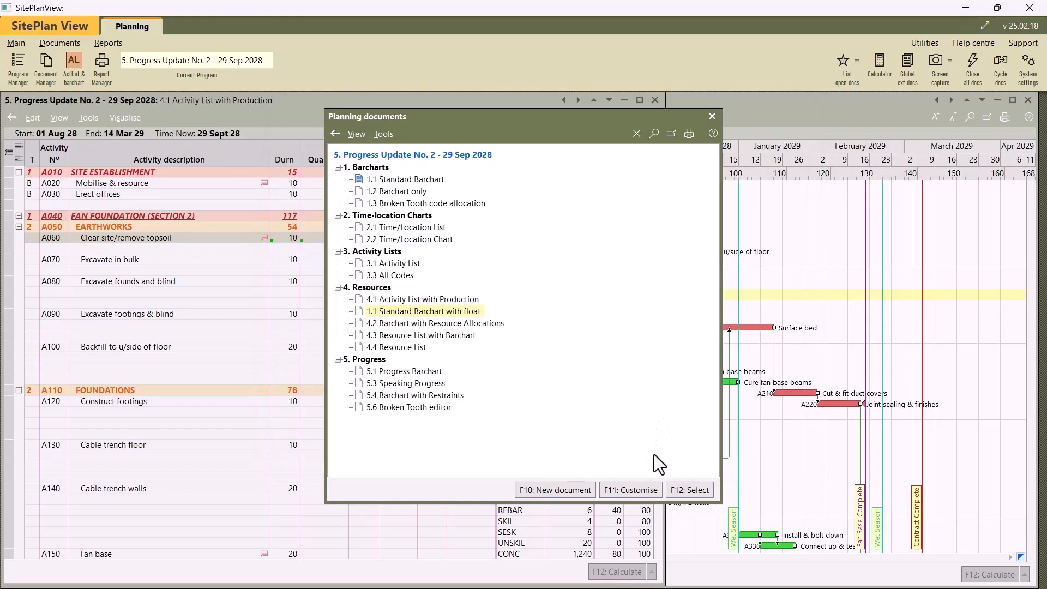
# Step: Open the 1.1 Standard Barchart with float document and look through the float values of its activities
pyautogui.click(676, 491)
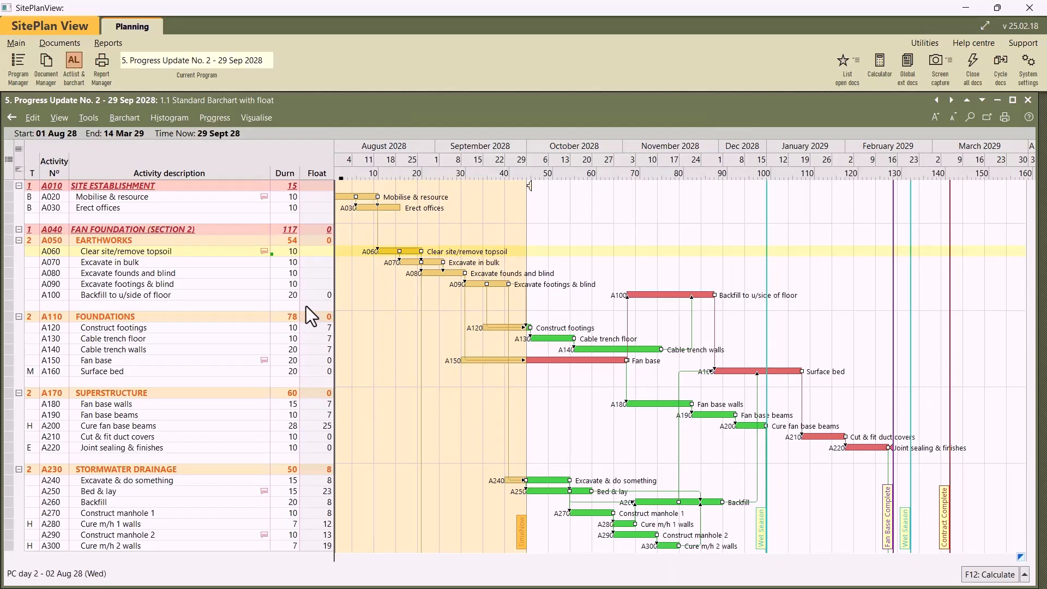
pyautogui.scroll(-4, 313, 312)
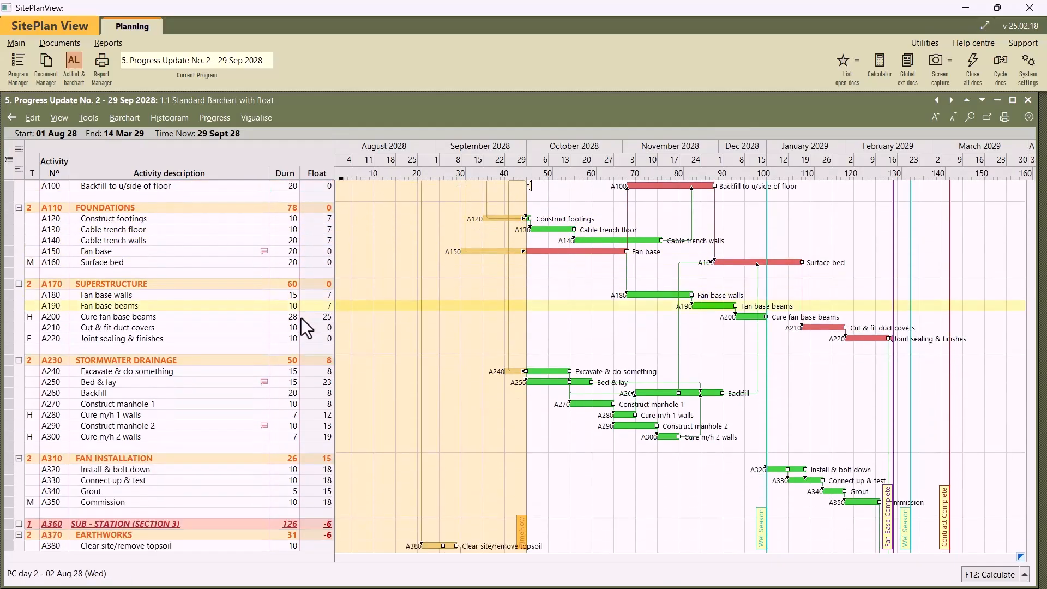
pyautogui.scroll(-5, 301, 319)
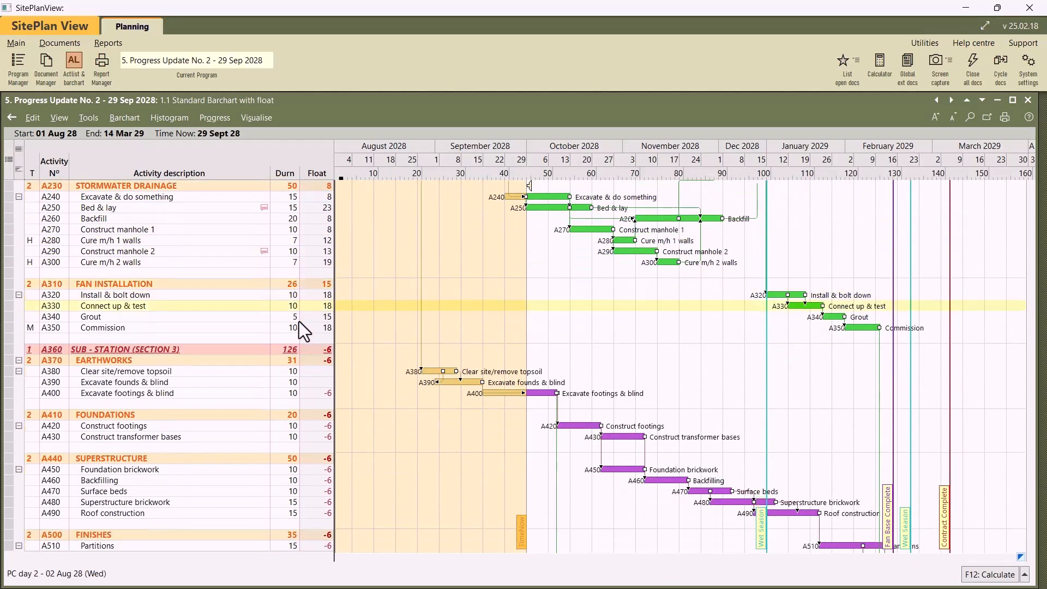
pyautogui.scroll(-1, 295, 319)
pyautogui.scroll(4, 289, 316)
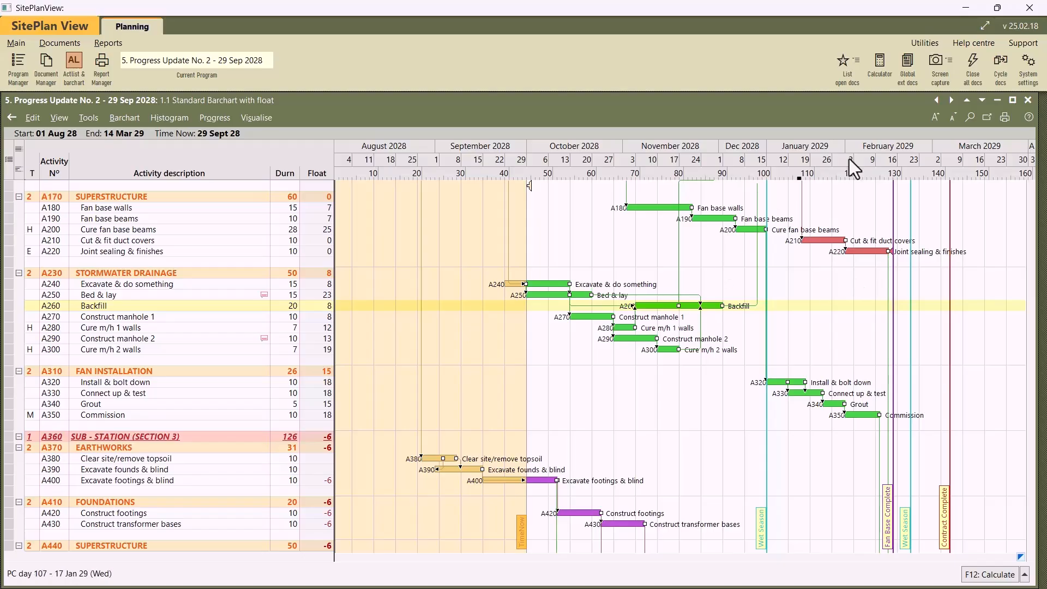
# Step: Close all open documents and open 4.2 Barchart with Resource Allocations of the 5. Progress Update No. 2 - 29 Sep 2028 program
pyautogui.click(973, 66)
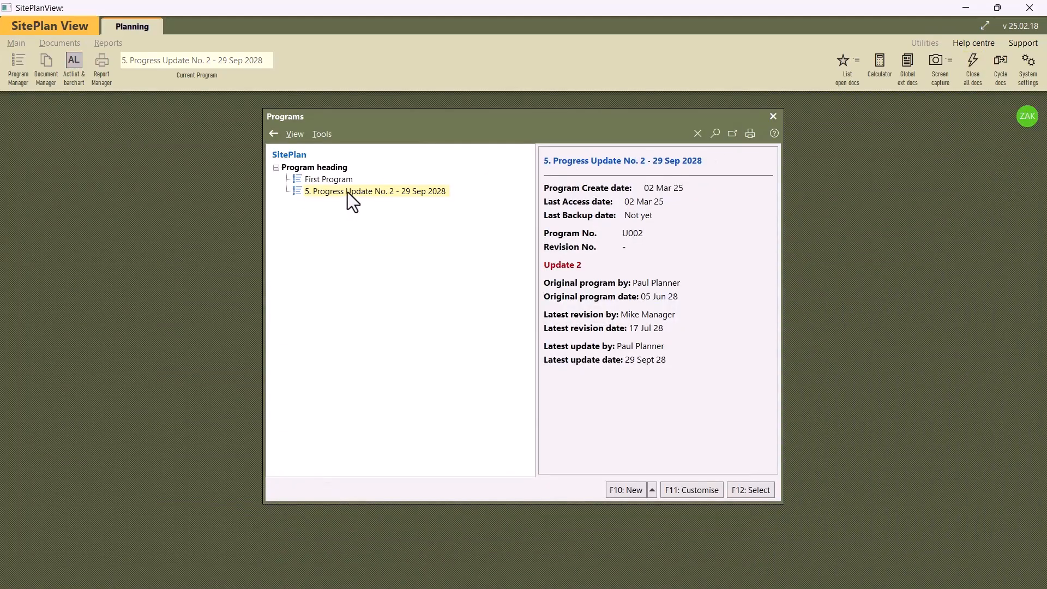
pyautogui.doubleClick(347, 192)
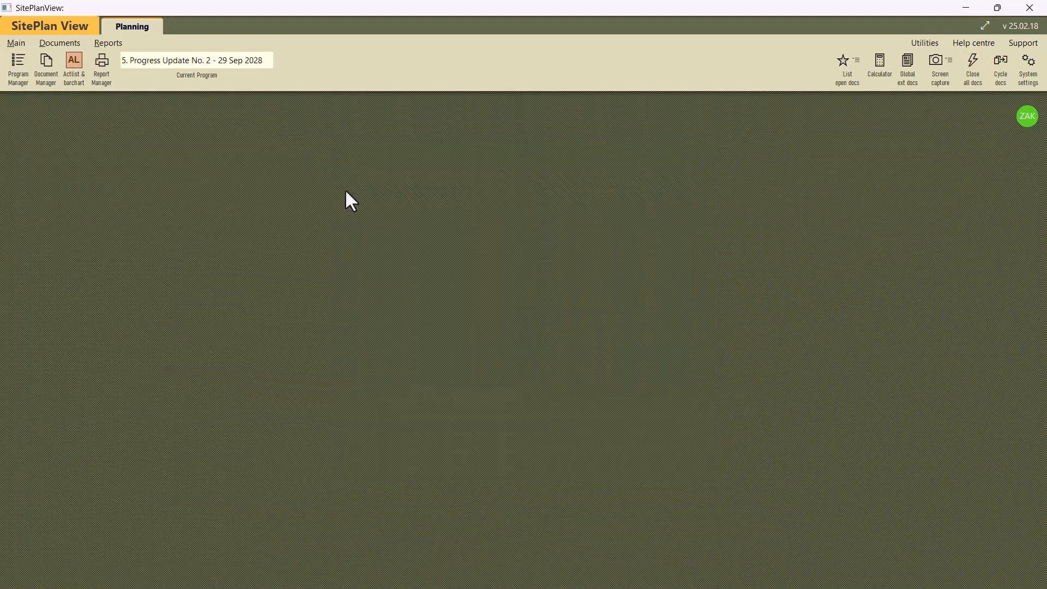
pyautogui.click(49, 68)
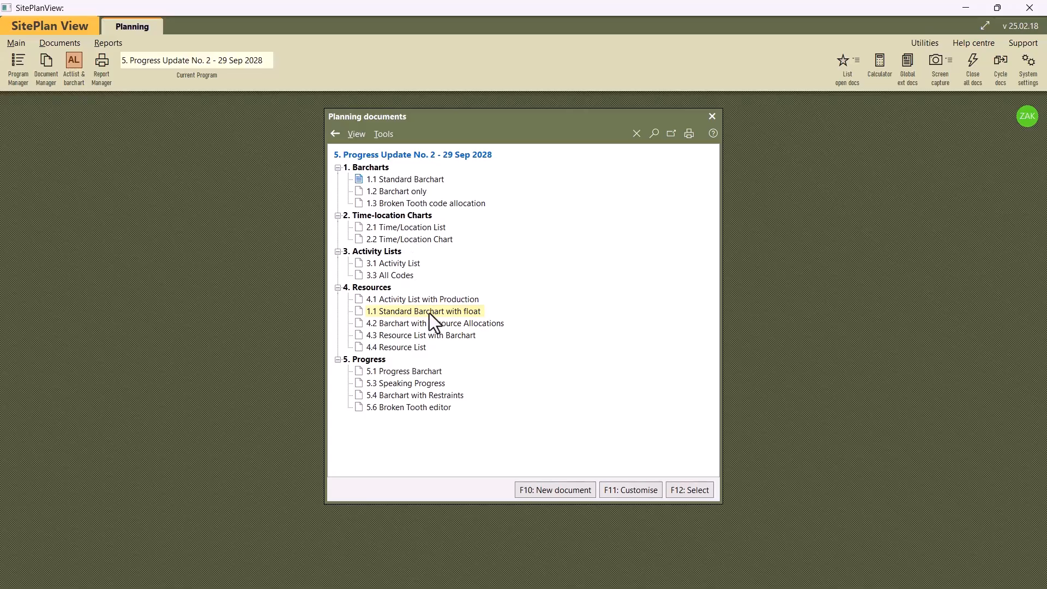
pyautogui.click(402, 373)
pyautogui.doubleClick(420, 324)
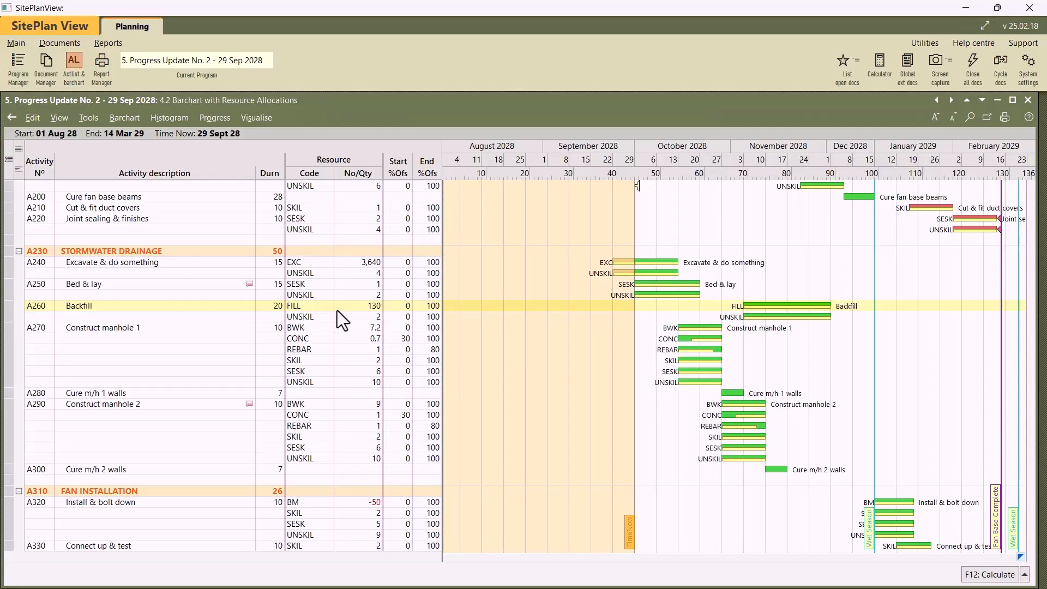
# Step: Open the 5.1 Progress Barchart document and view its activities up to the first one
pyautogui.click(43, 62)
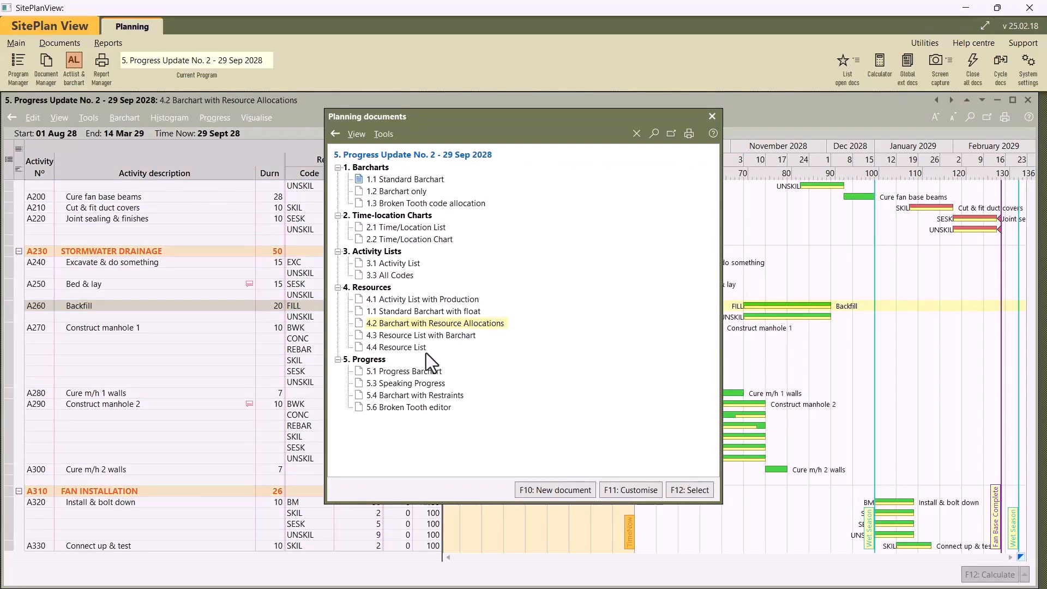
pyautogui.doubleClick(428, 372)
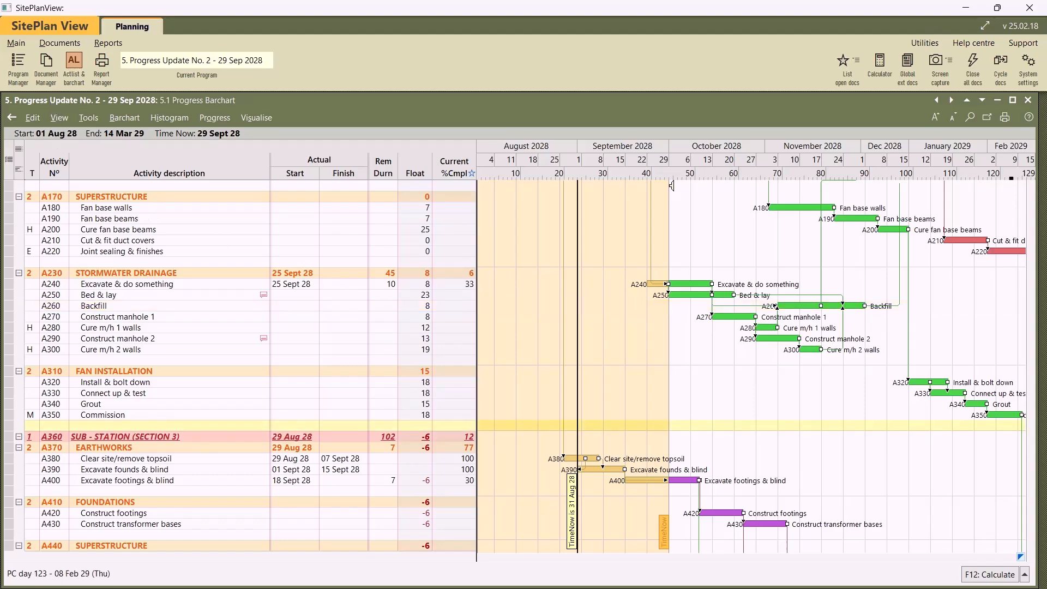
pyautogui.scroll(2, 443, 236)
pyautogui.scroll(3, 441, 236)
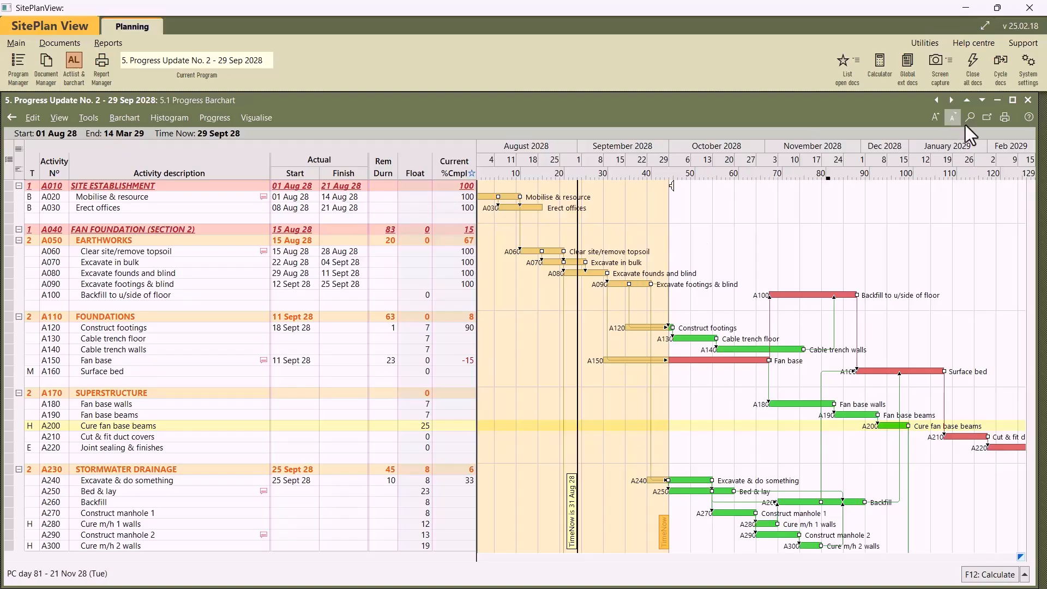
# Step: Close all open documents and reselect the 5. Progress Update No. 2 - 29 Sep 2028 program as the current program
pyautogui.click(973, 67)
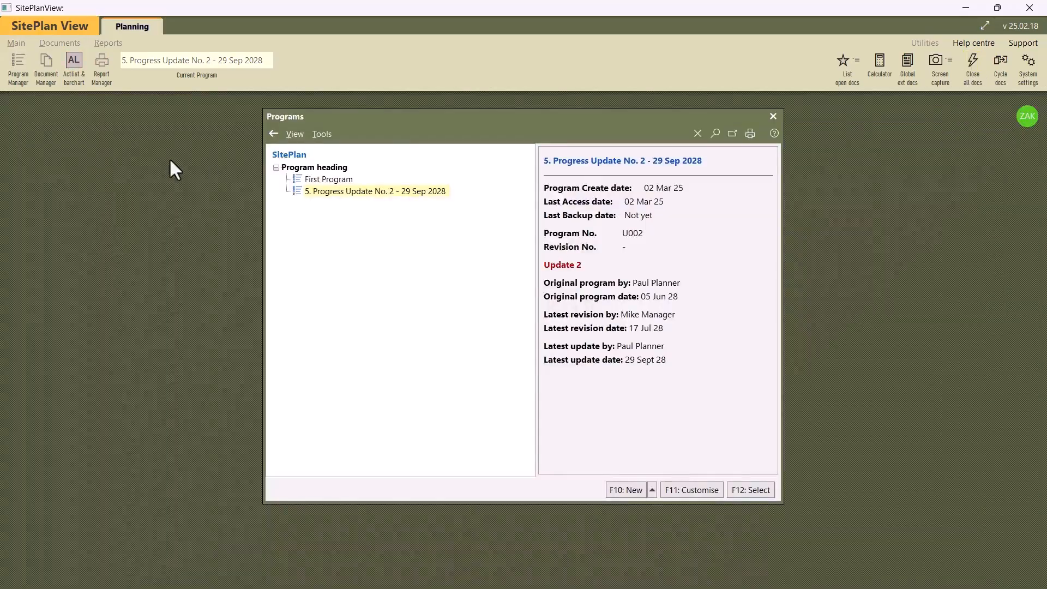
pyautogui.click(390, 193)
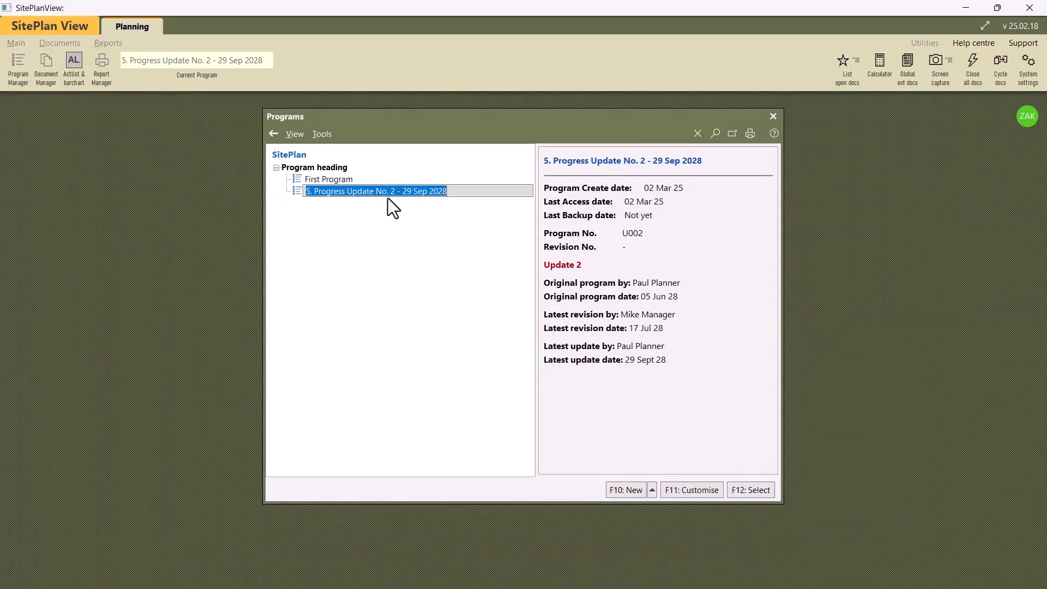
pyautogui.click(758, 493)
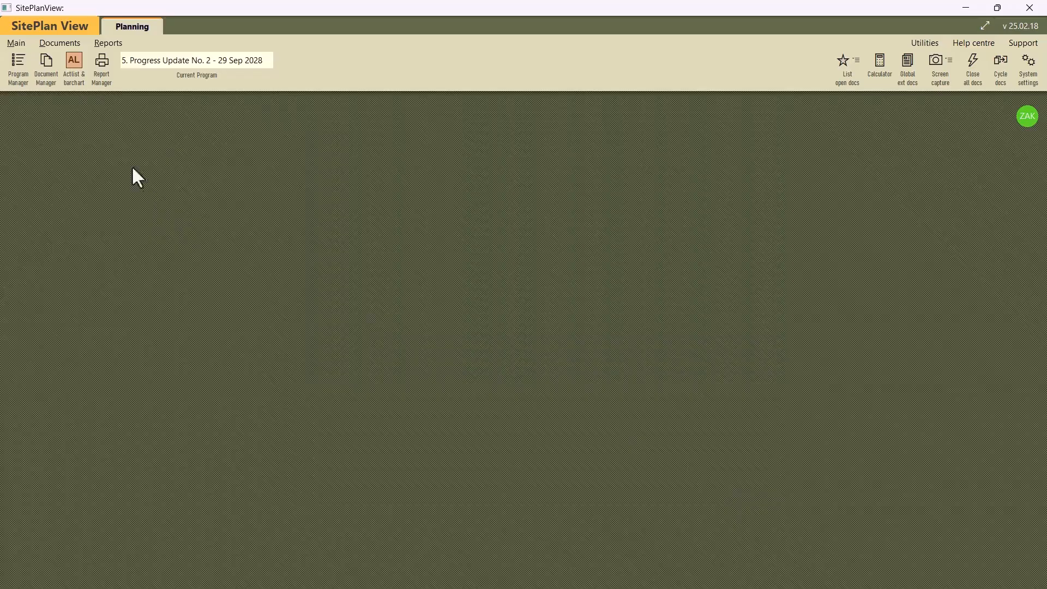
# Step: Open the 1.1 Standard Barchart document and show its timeline from August 2028
pyautogui.click(46, 66)
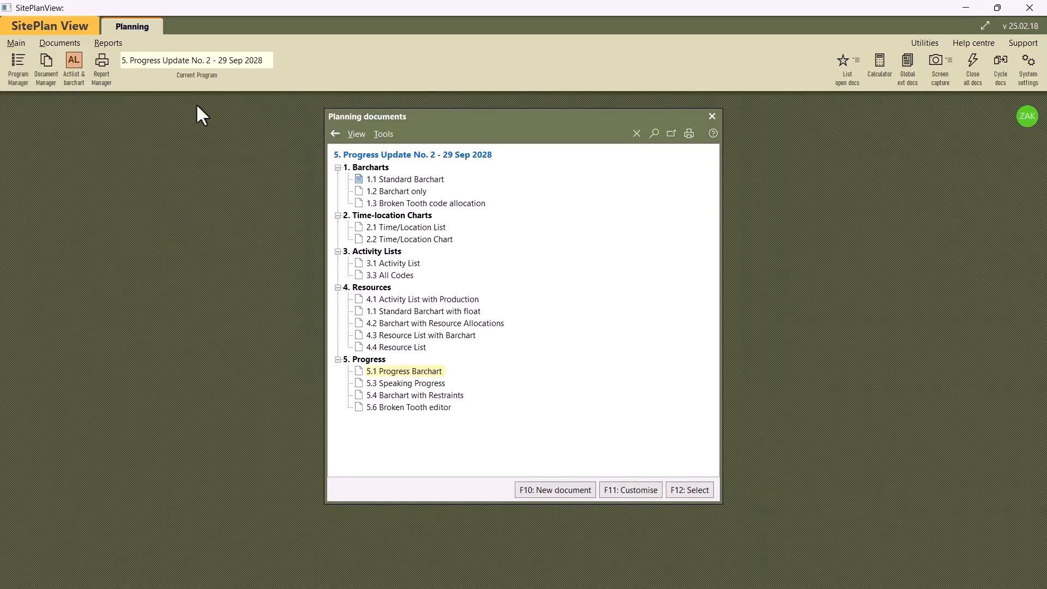
pyautogui.doubleClick(414, 177)
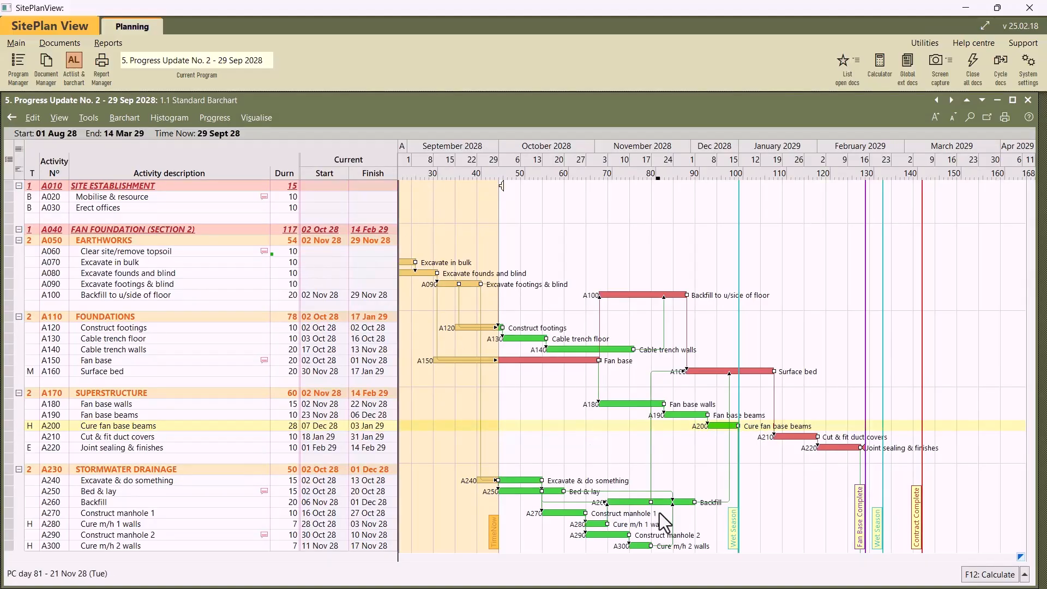
pyautogui.click(783, 558)
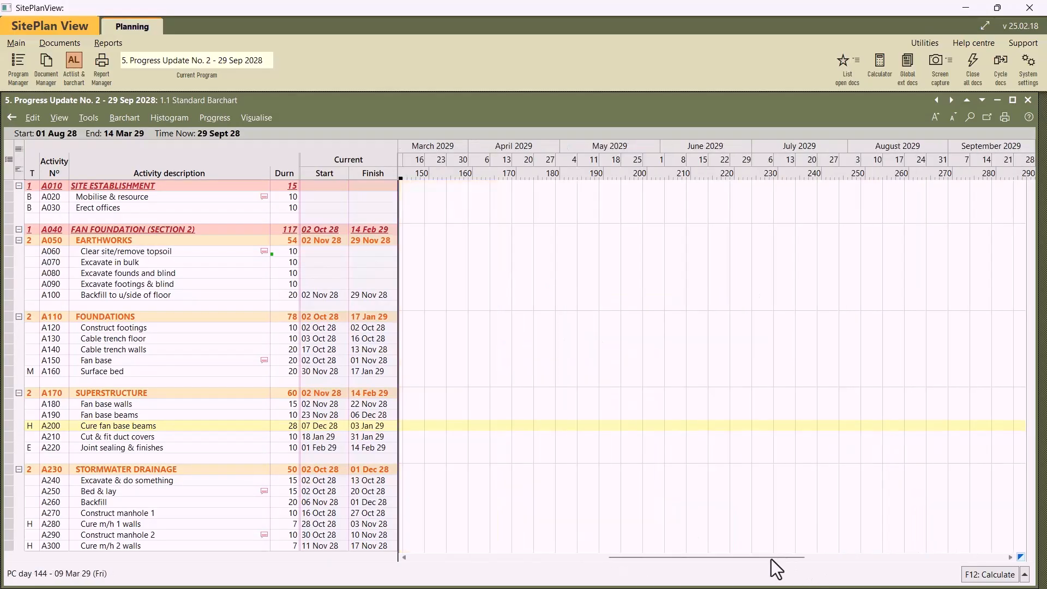
pyautogui.moveTo(606, 556); pyautogui.dragTo(489, 558)
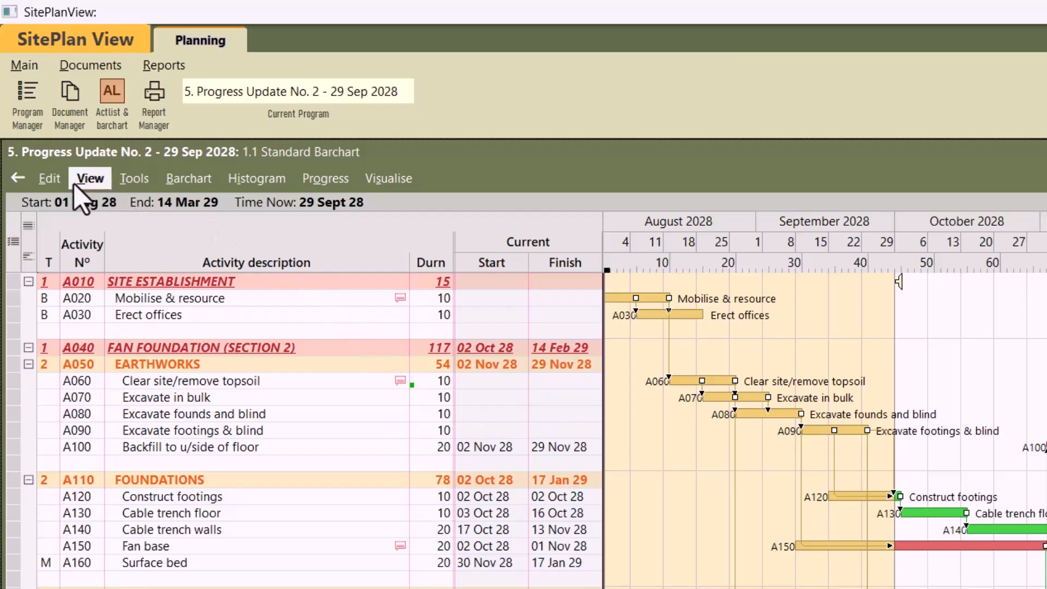
pyautogui.click(41, 180)
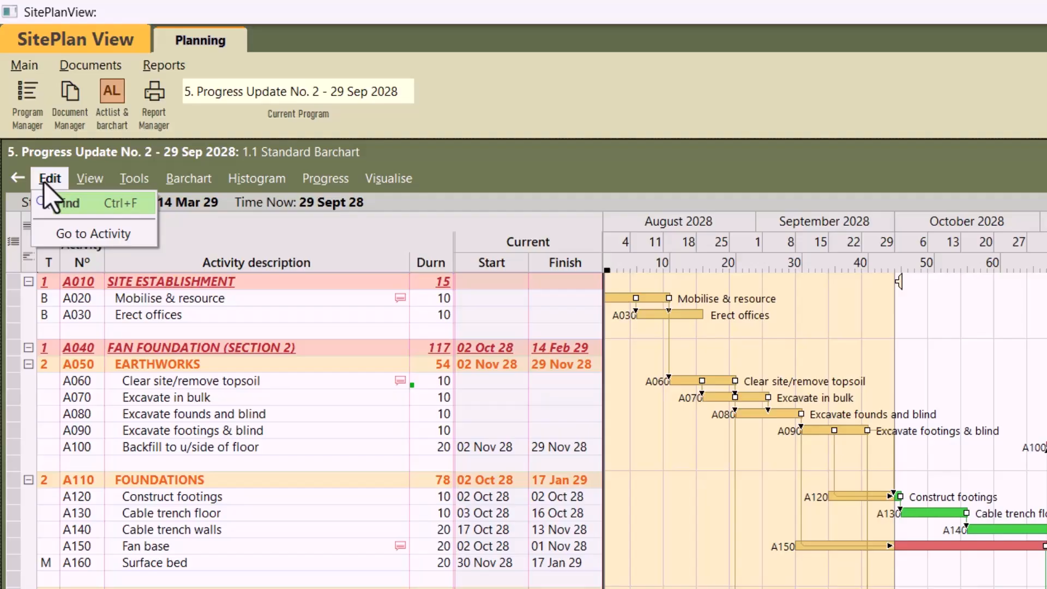
pyautogui.moveTo(79, 186)
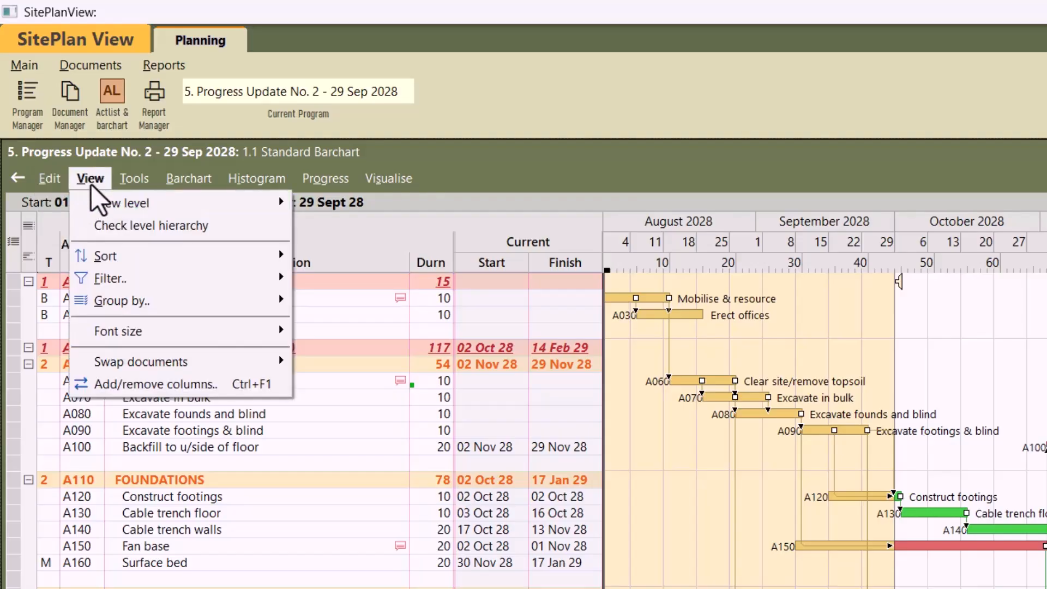
pyautogui.moveTo(113, 186)
pyautogui.moveTo(190, 188)
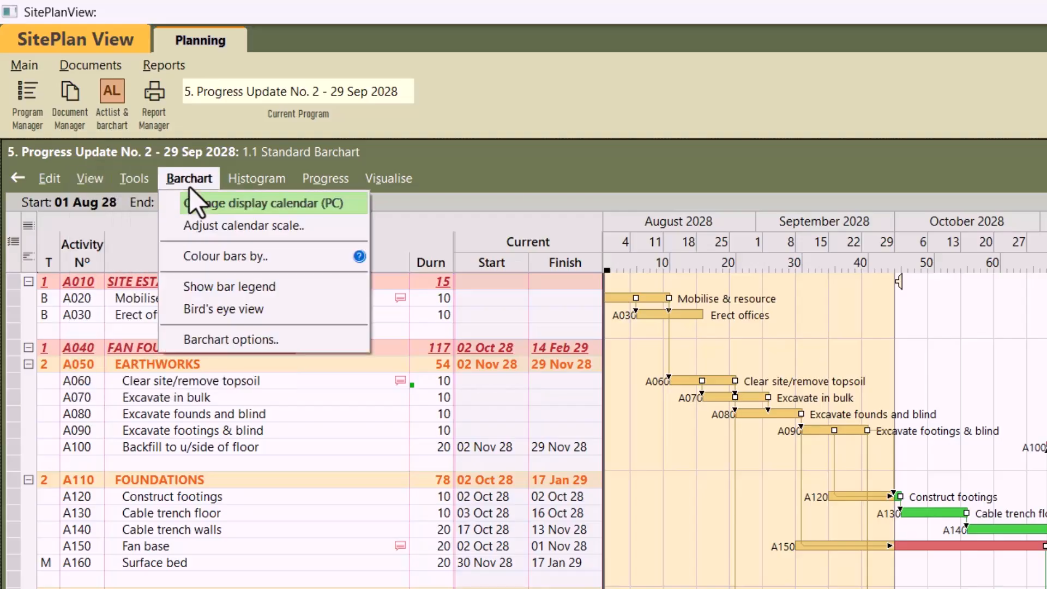
# Step: Try to export the 1.1 Standard Barchart to Excel with the LibXL method
pyautogui.moveTo(134, 178)
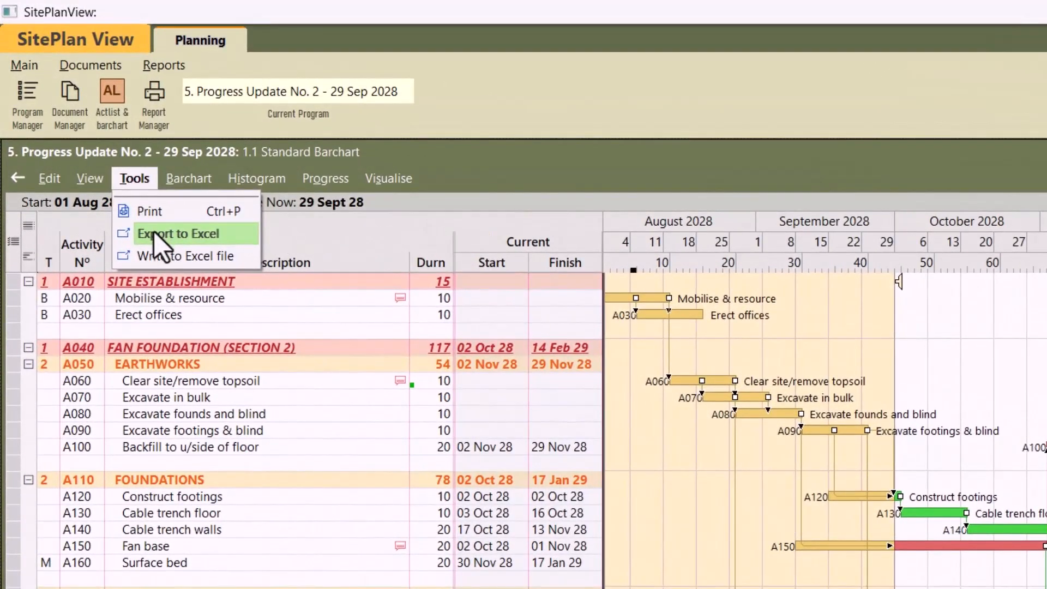
pyautogui.click(153, 234)
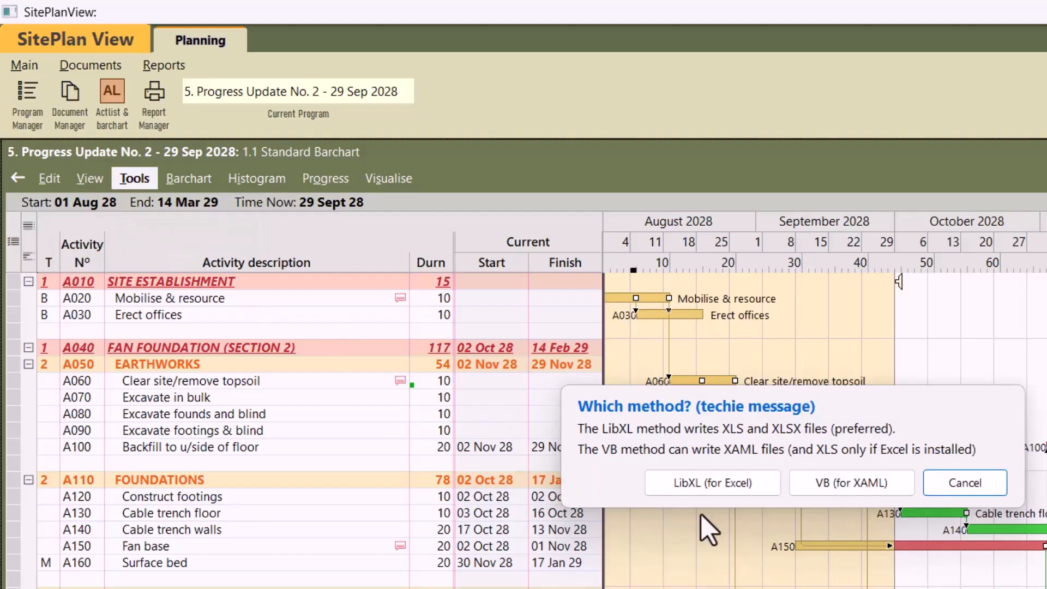
pyautogui.click(731, 488)
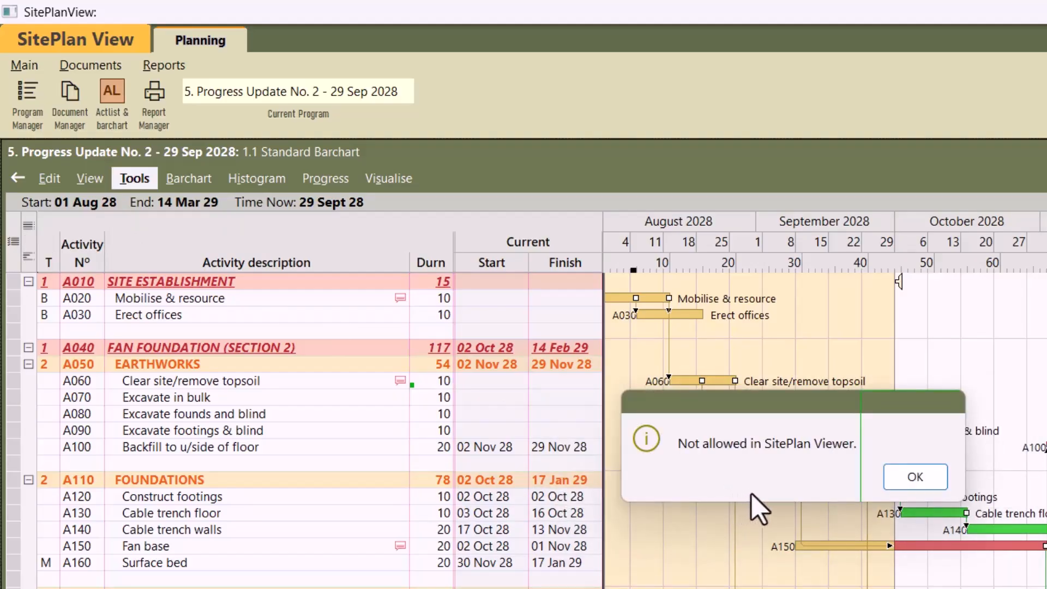
# Step: Dismiss the export message and look through the available barchart, histogram and progress options
pyautogui.click(915, 480)
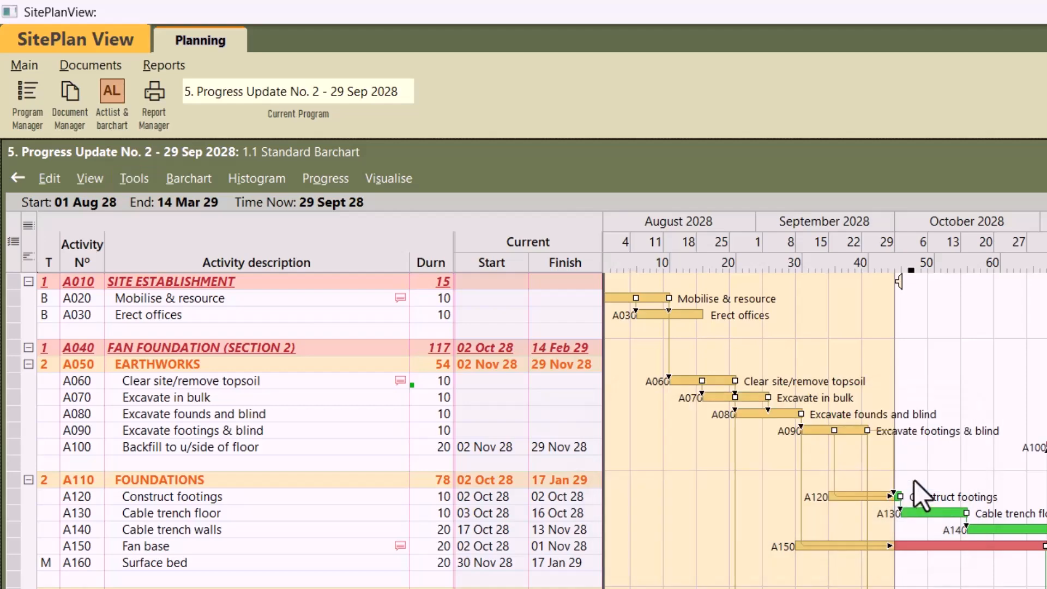
pyautogui.click(180, 180)
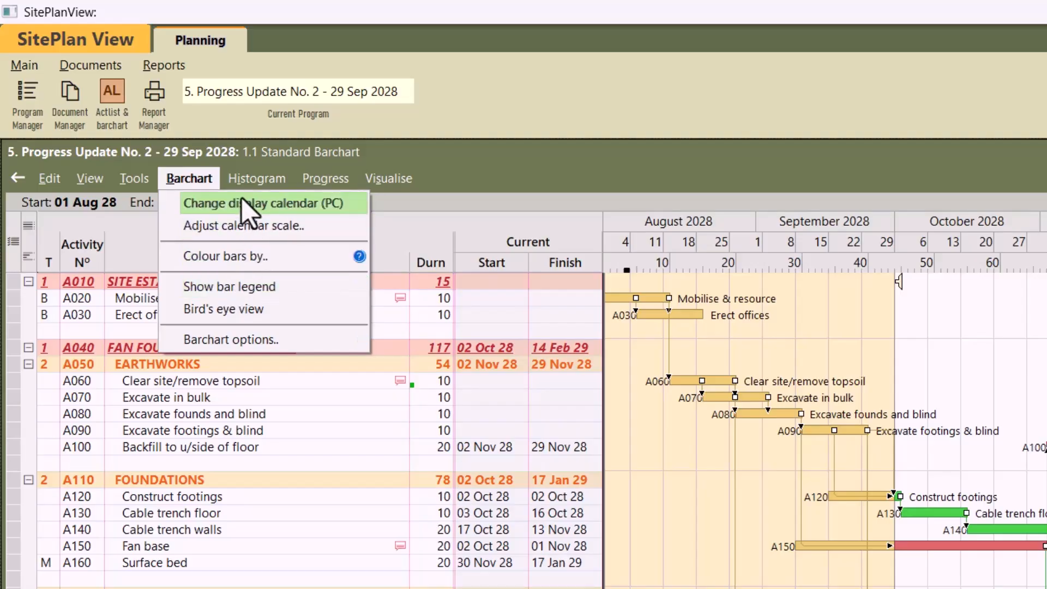
pyautogui.moveTo(251, 184)
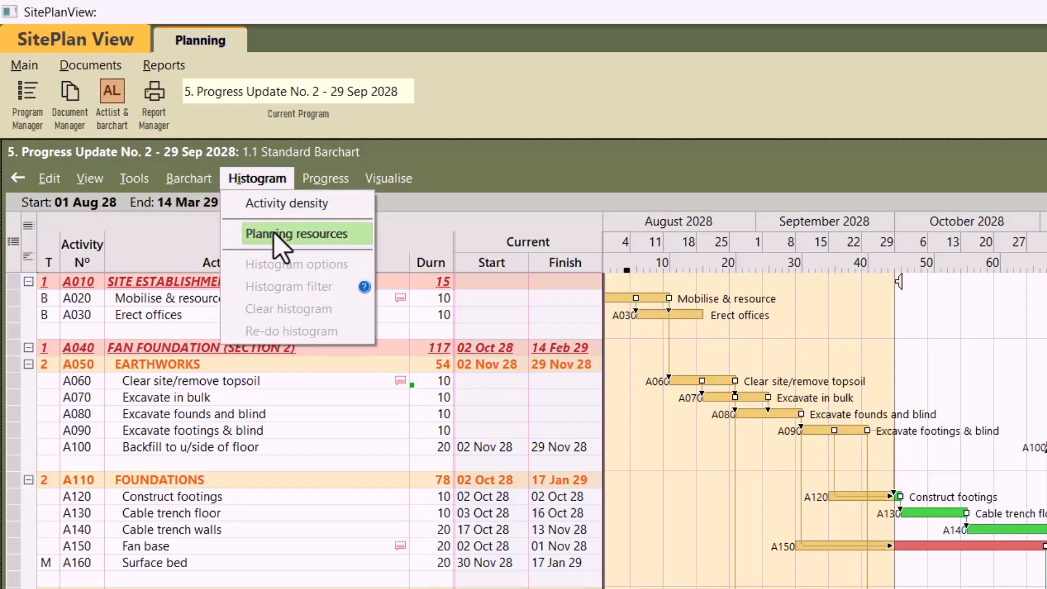
pyautogui.moveTo(309, 174)
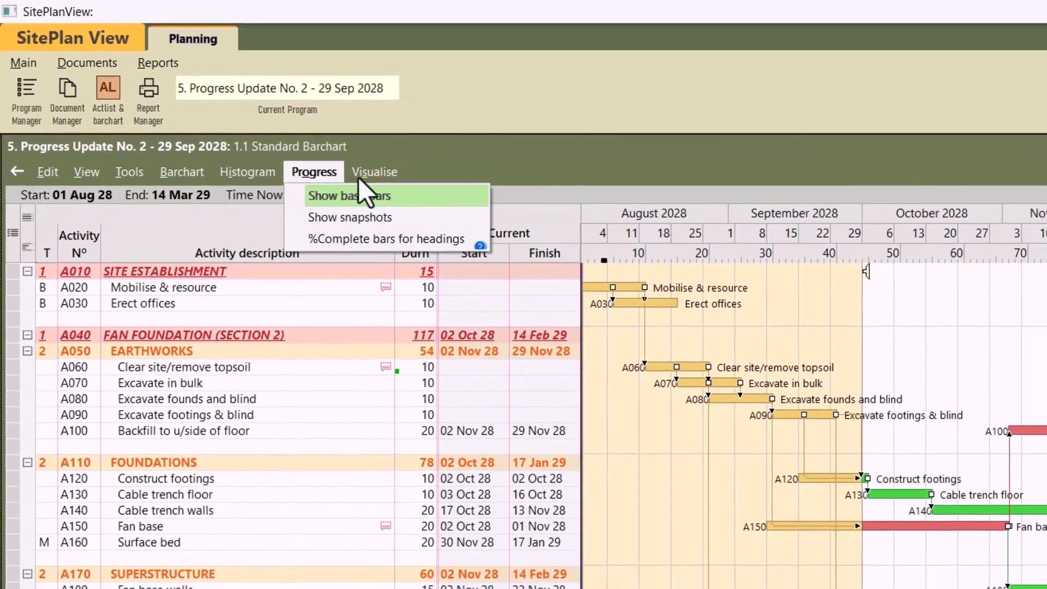
pyautogui.moveTo(388, 179)
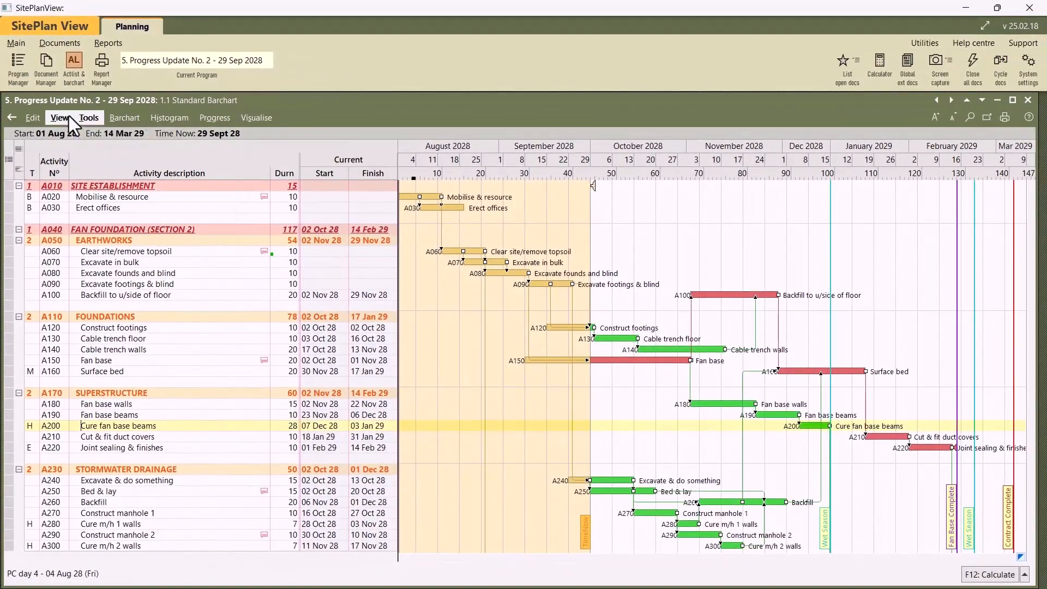
# Step: Collapse the activity list to its lowest heading level, followed by collapsing it to level 1
pyautogui.moveTo(65, 129)
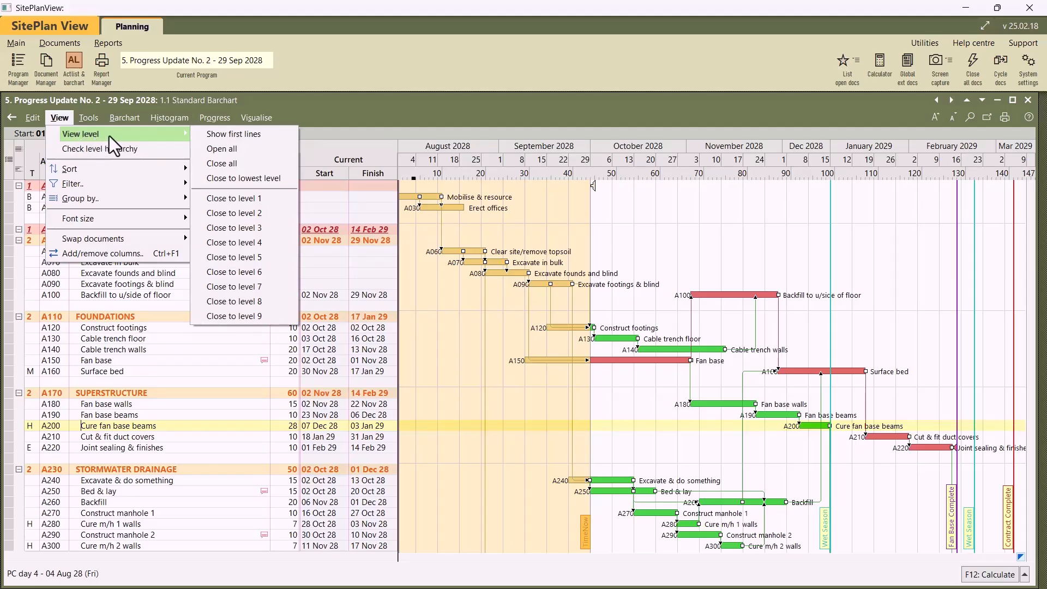
pyautogui.click(250, 180)
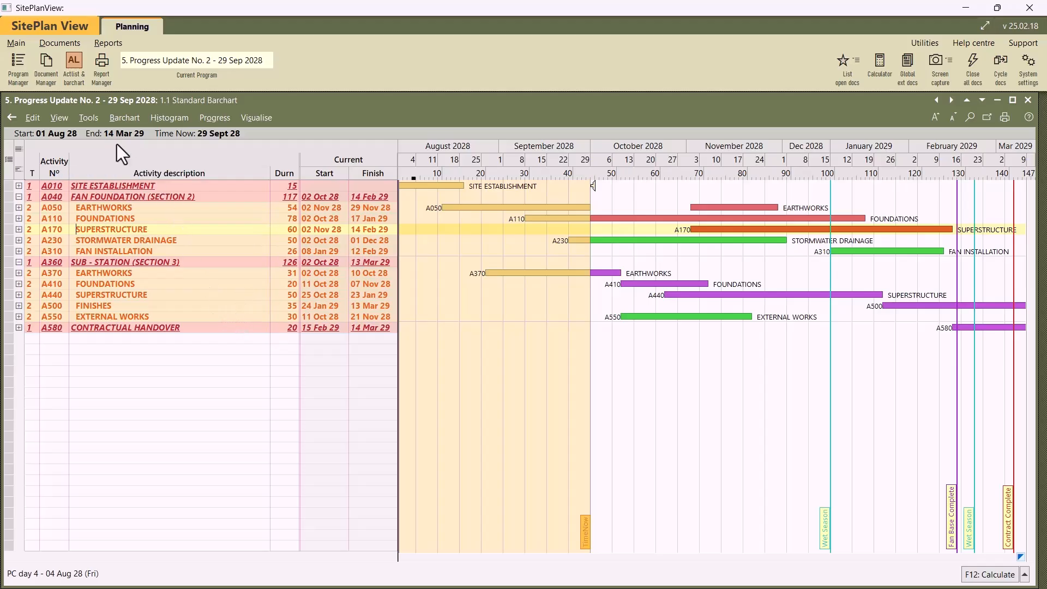
pyautogui.click(60, 118)
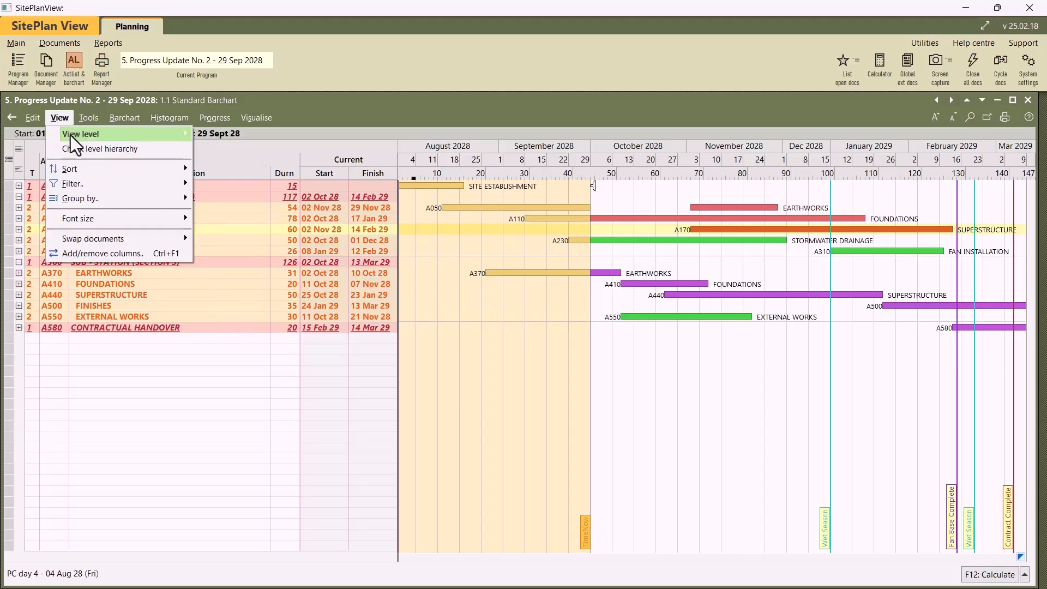
pyautogui.click(218, 205)
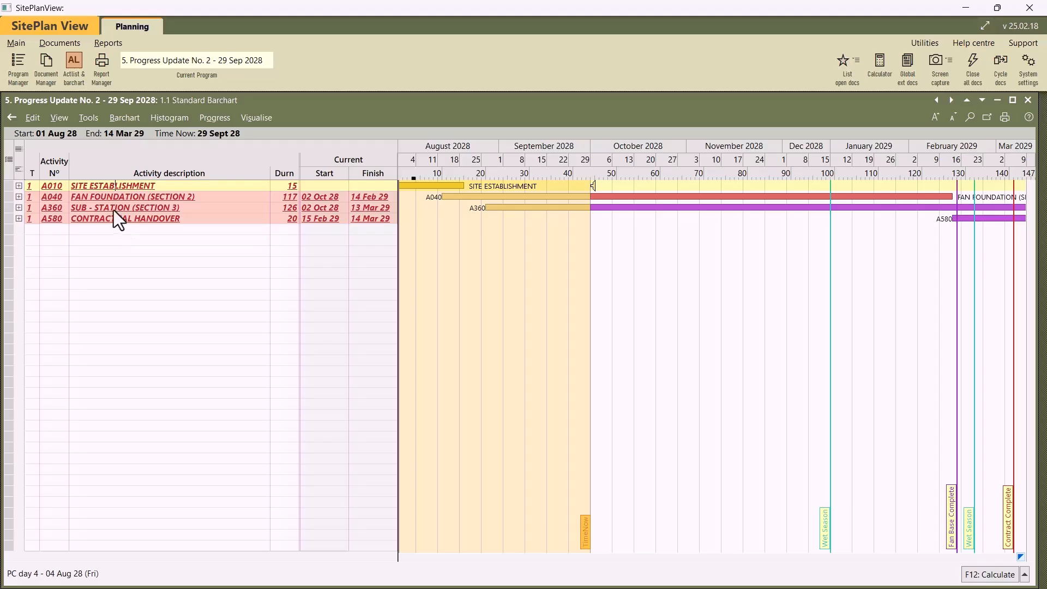
# Step: Open all levels of the activity list in the 1.1 Standard Barchart
pyautogui.click(60, 118)
pyautogui.moveTo(84, 133)
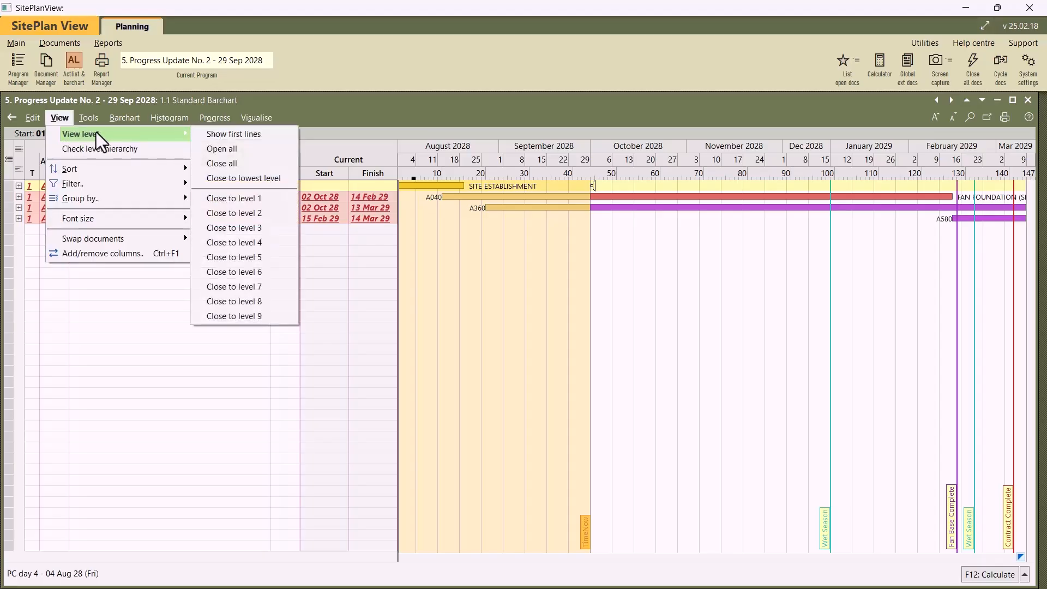
pyautogui.click(232, 150)
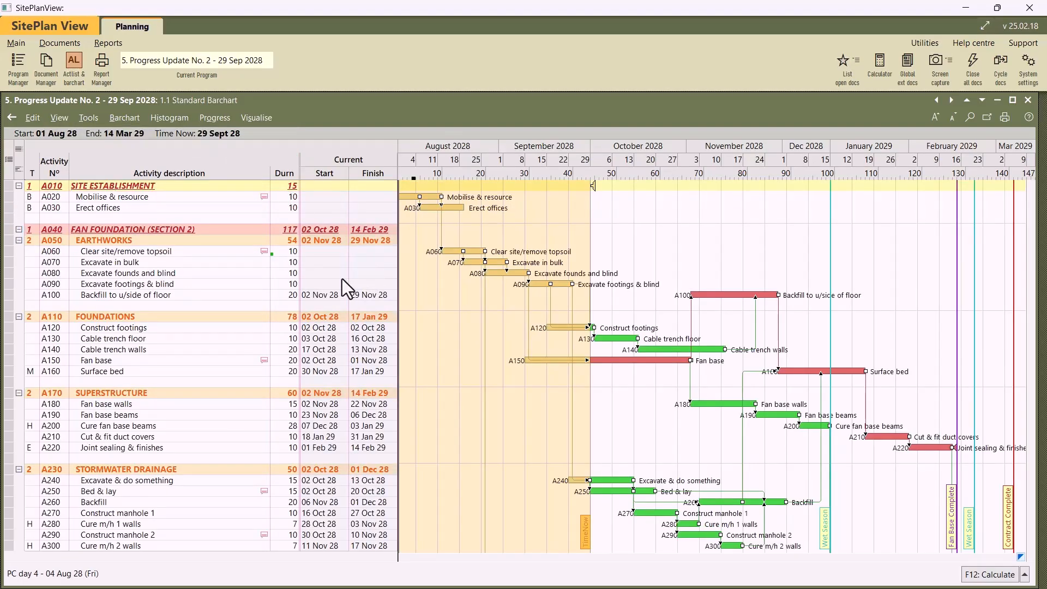
# Step: Add the Float (total) column before the barchart window in the 1.1 Standard Barchart's column layout
pyautogui.click(61, 118)
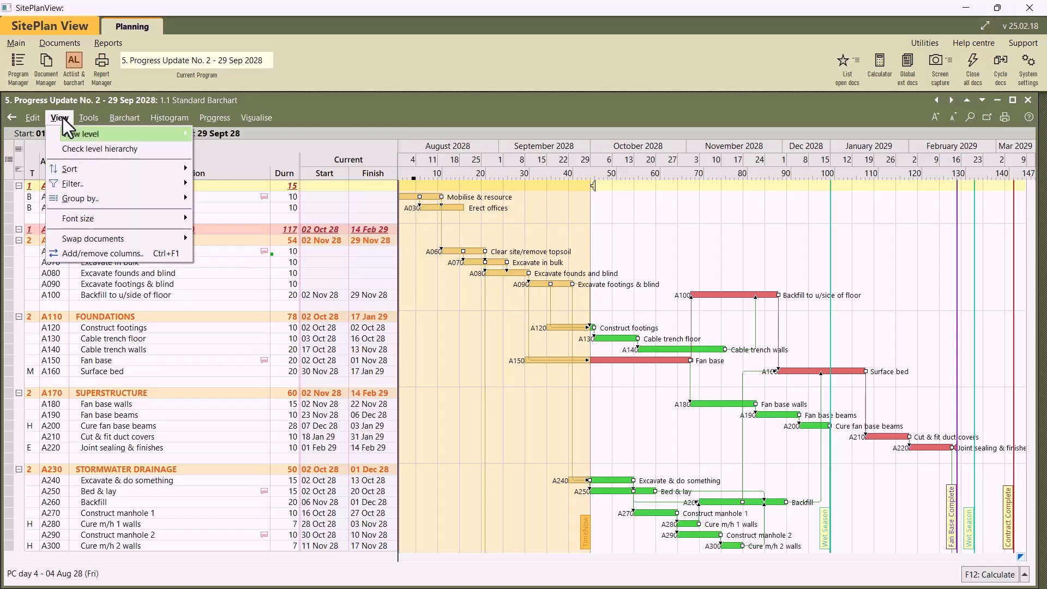
pyautogui.click(80, 250)
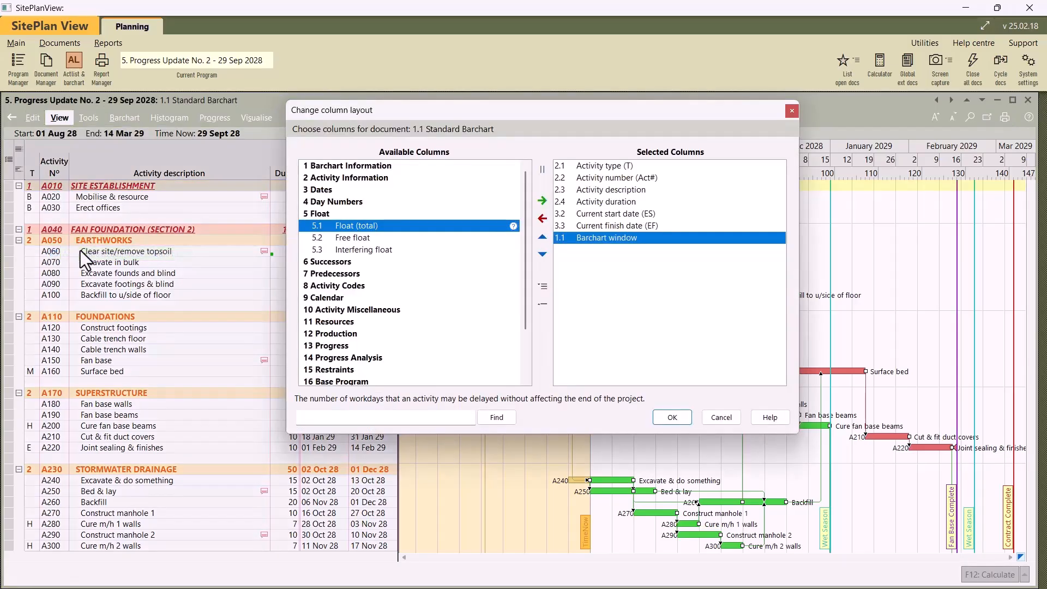
pyautogui.doubleClick(355, 225)
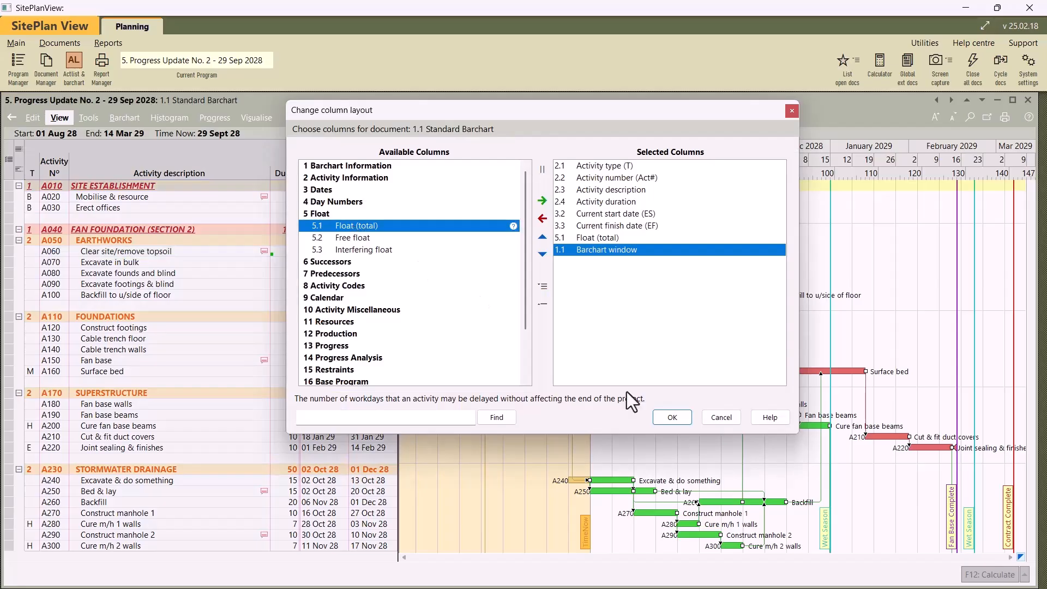
pyautogui.click(676, 417)
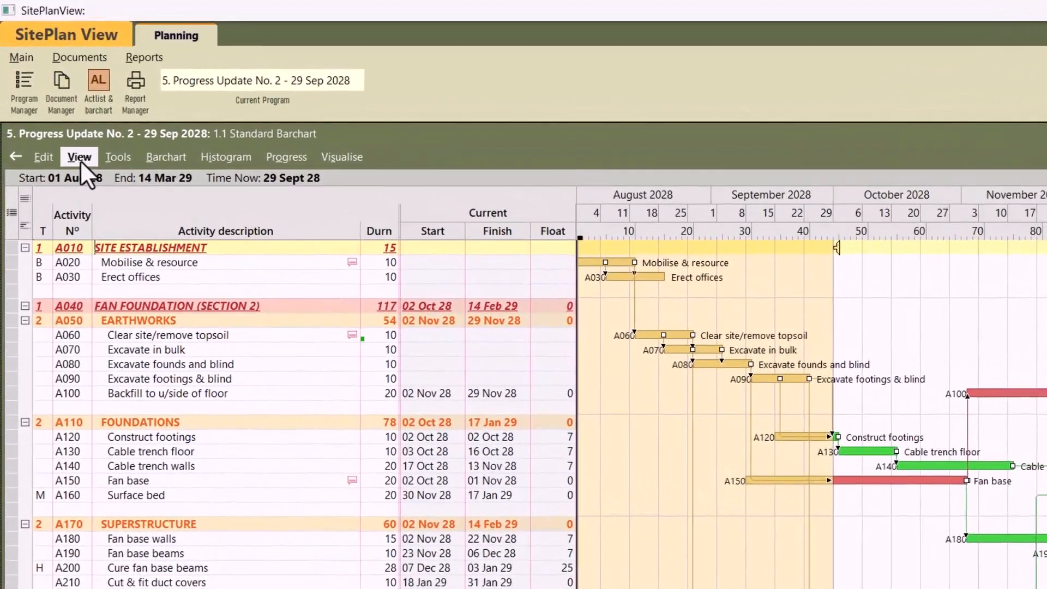
pyautogui.click(59, 119)
pyautogui.moveTo(93, 250)
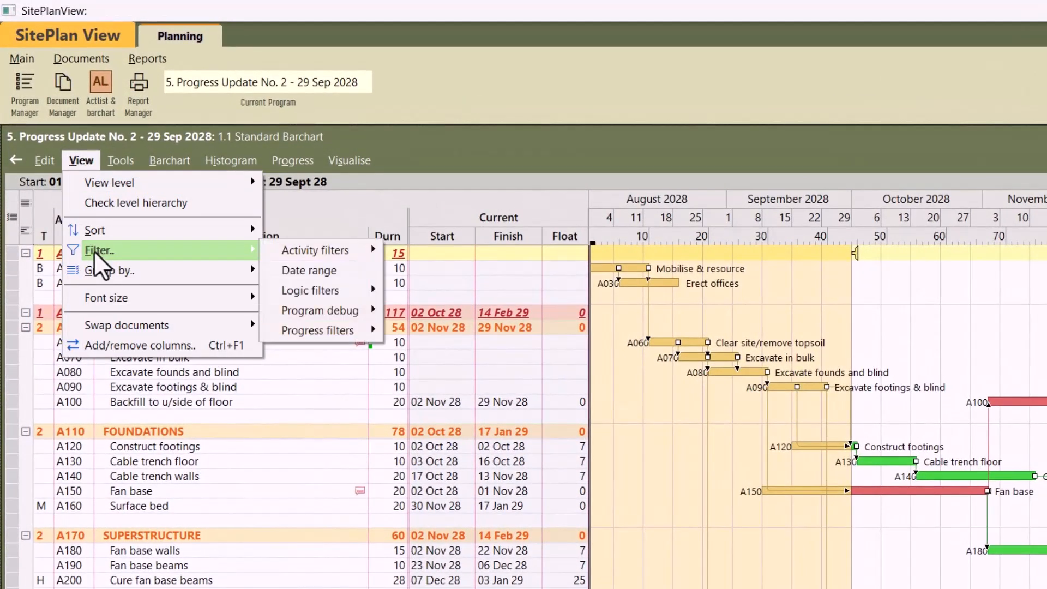
pyautogui.moveTo(333, 260)
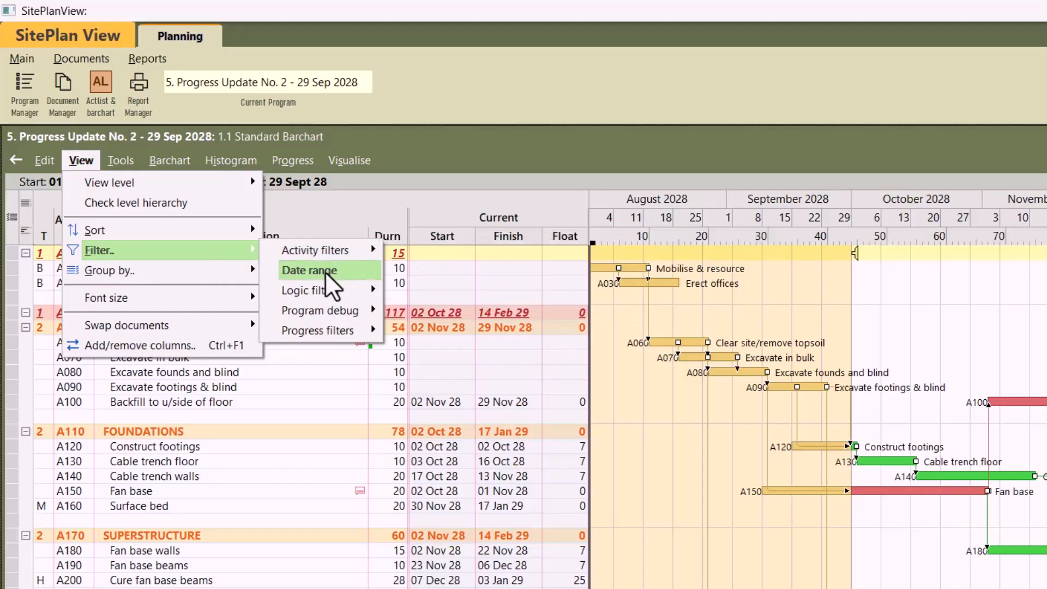
pyautogui.moveTo(309, 298)
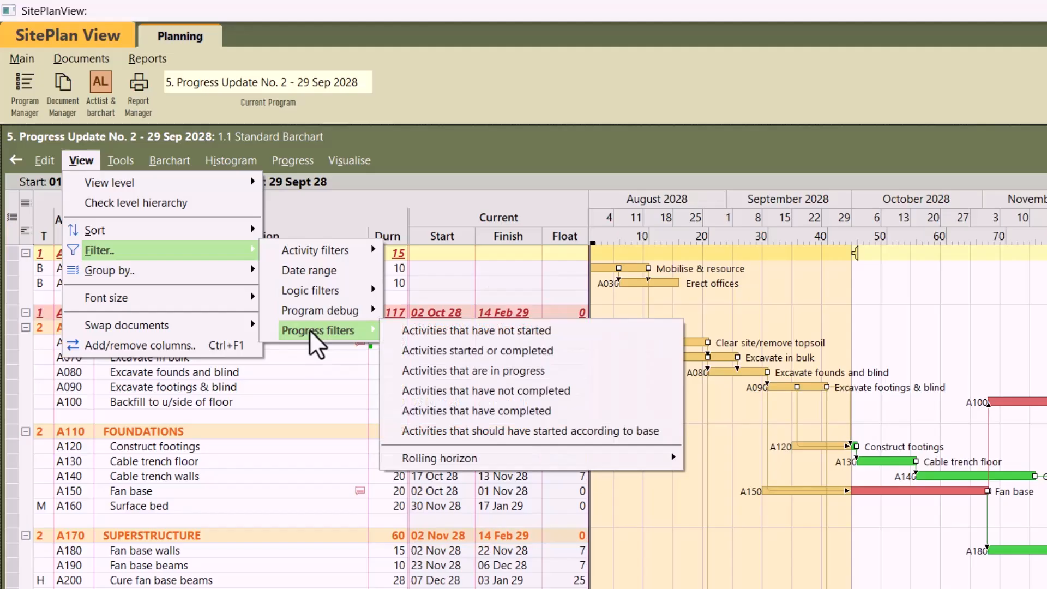
pyautogui.click(328, 401)
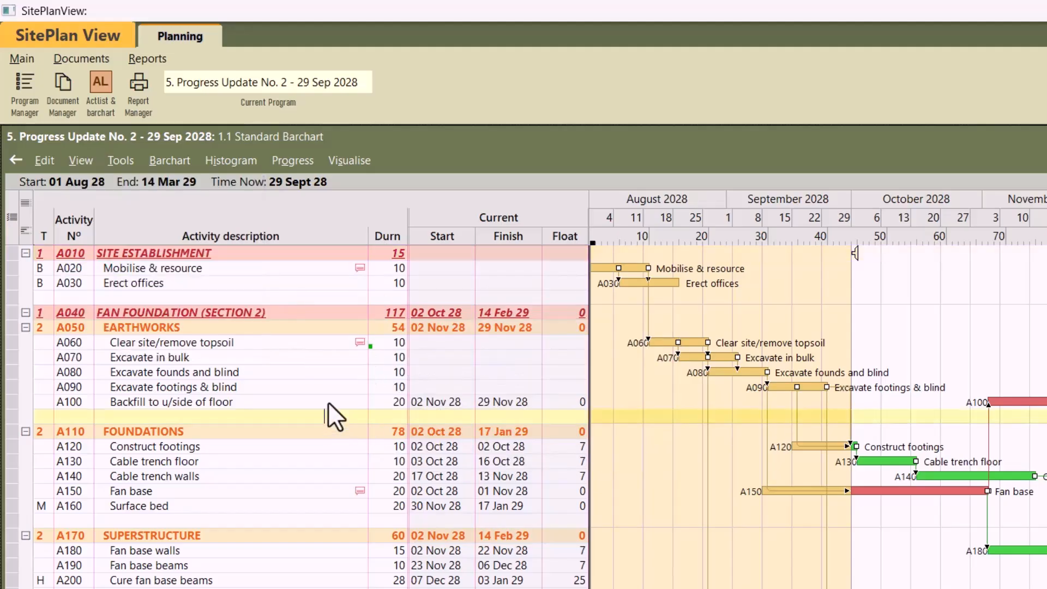
# Step: Filter the barchart to the successors and predecessors with the same float as activity A600 Handover sub-station
pyautogui.scroll(-2, 329, 401)
pyautogui.scroll(-13, 327, 401)
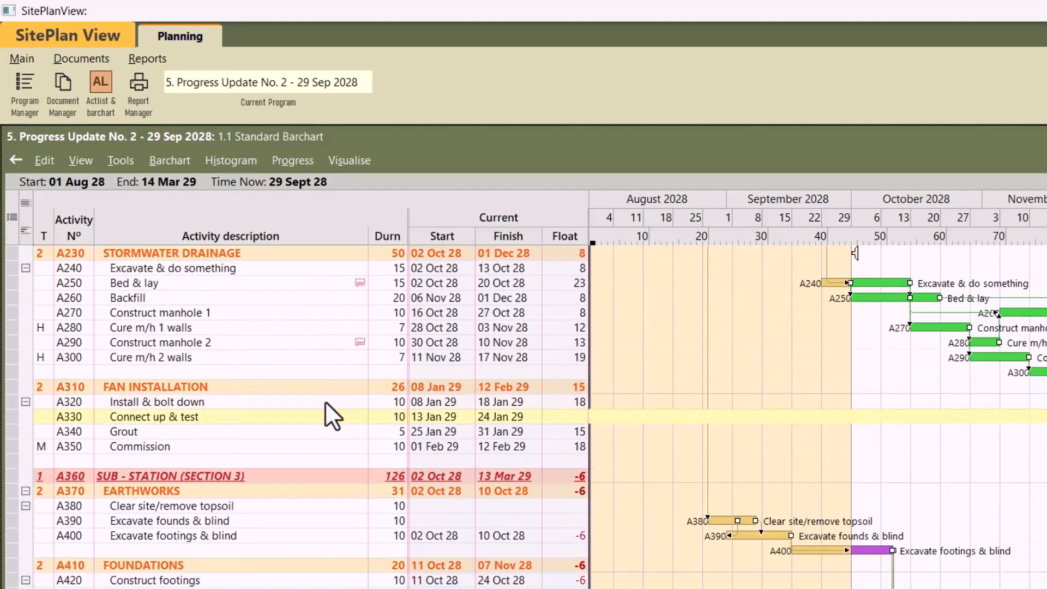
pyautogui.scroll(-5, 325, 400)
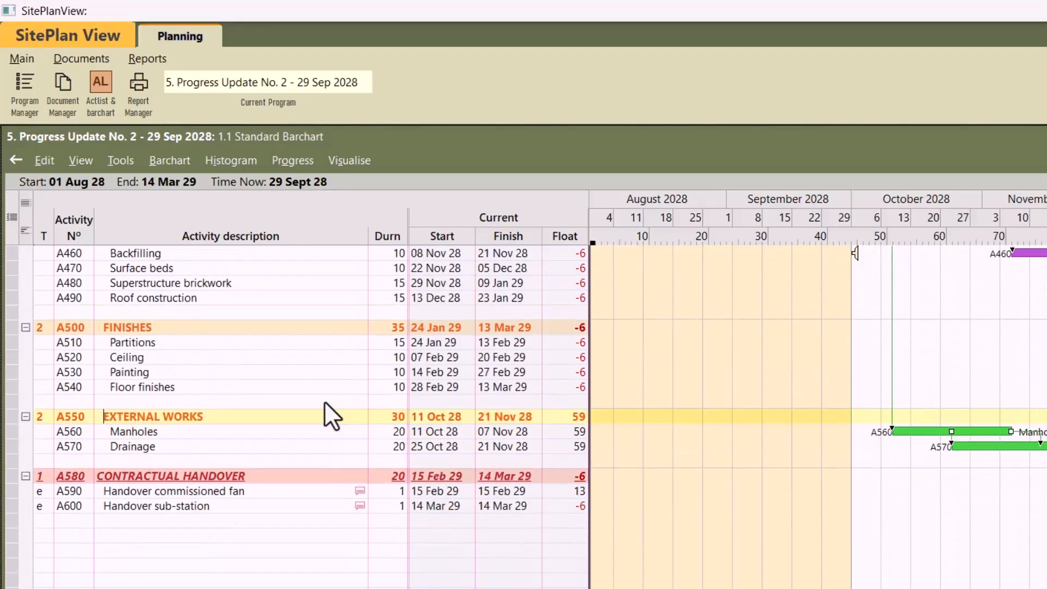
pyautogui.click(142, 507)
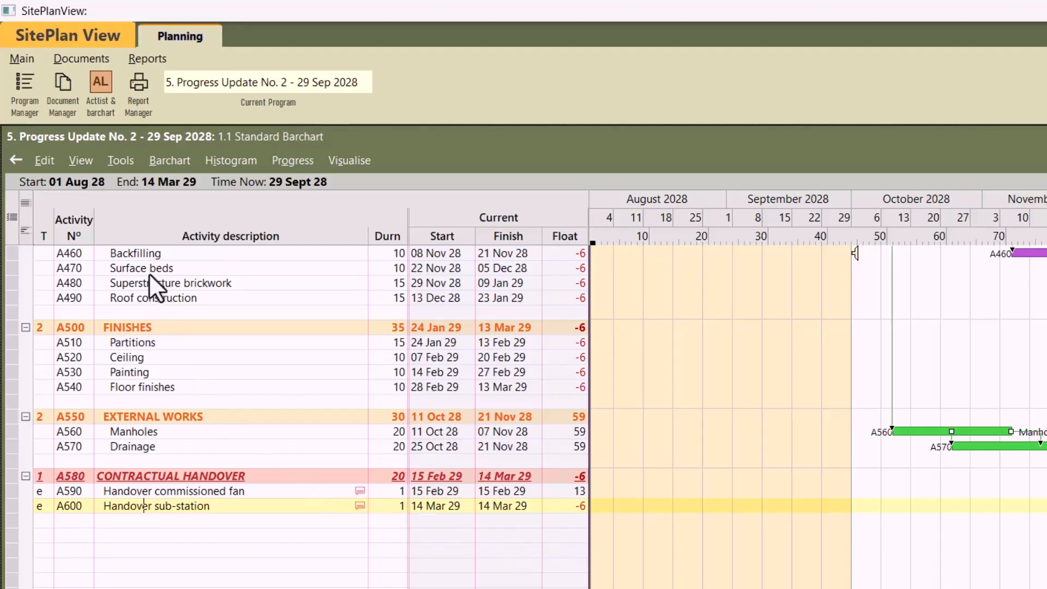
pyautogui.click(72, 161)
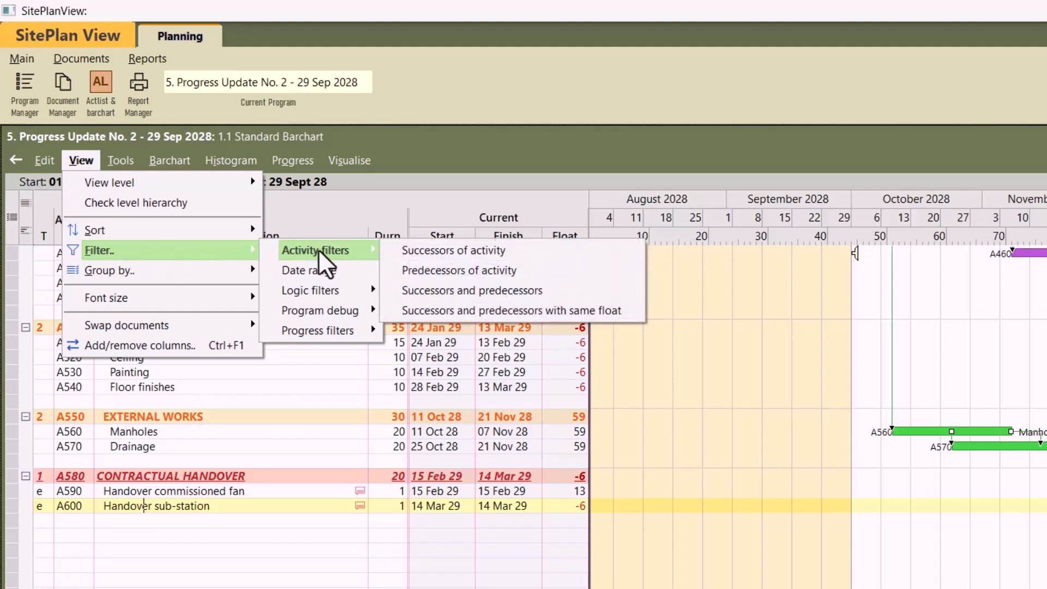
pyautogui.click(505, 310)
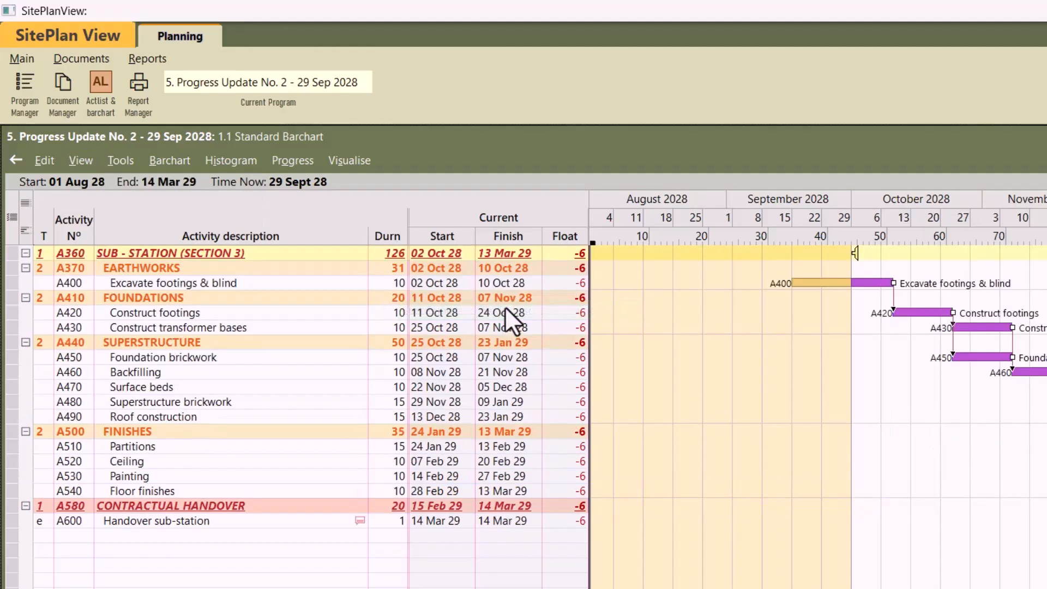
# Step: Move the filter window clear of the barchart, show the filter's rejected activities and hide them again
pyautogui.moveTo(607, 151); pyautogui.dragTo(663, 131)
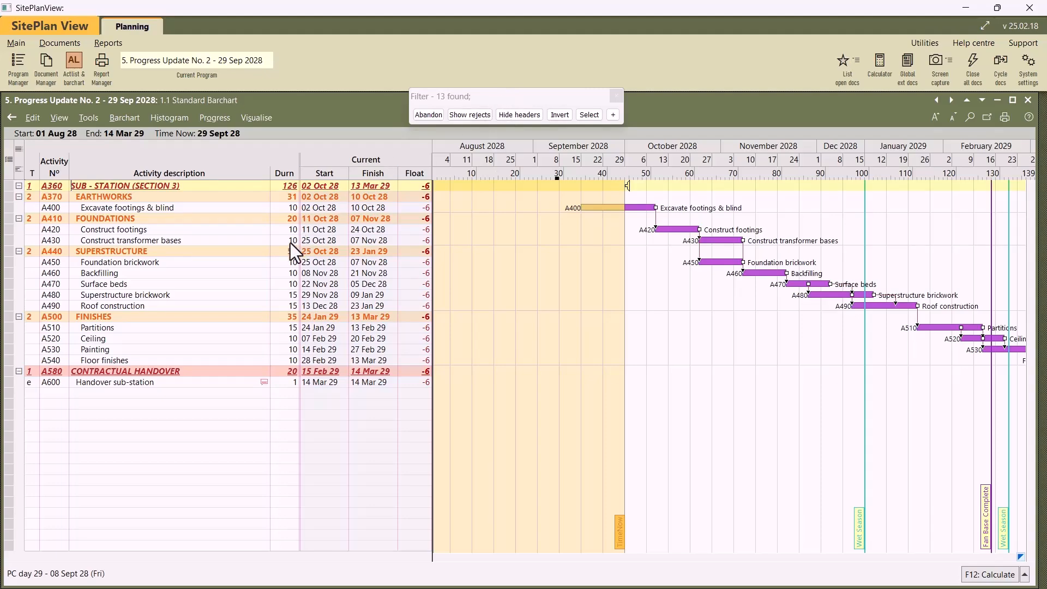
pyautogui.click(476, 115)
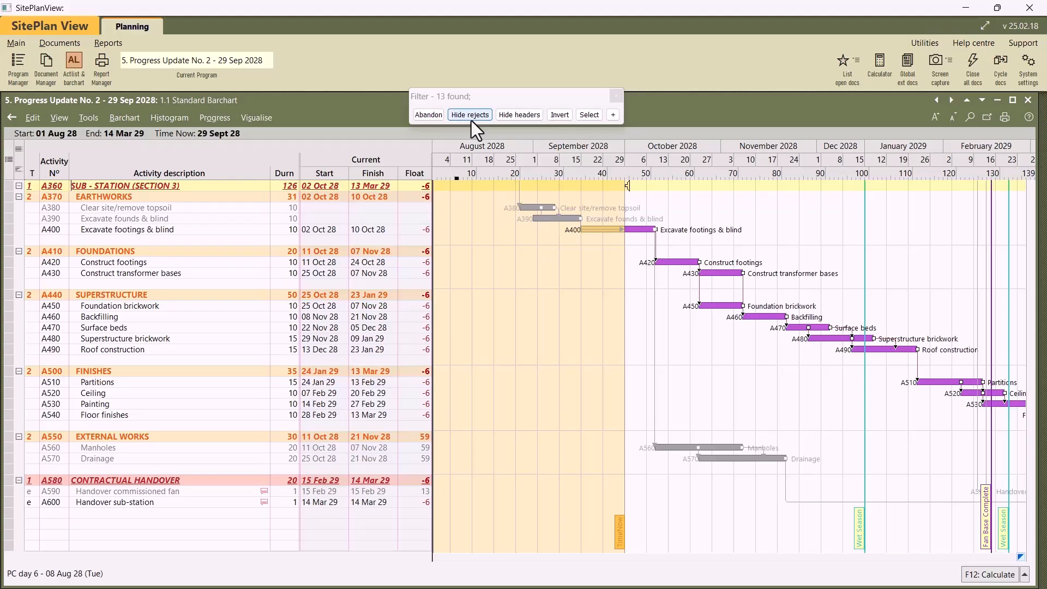
pyautogui.click(471, 120)
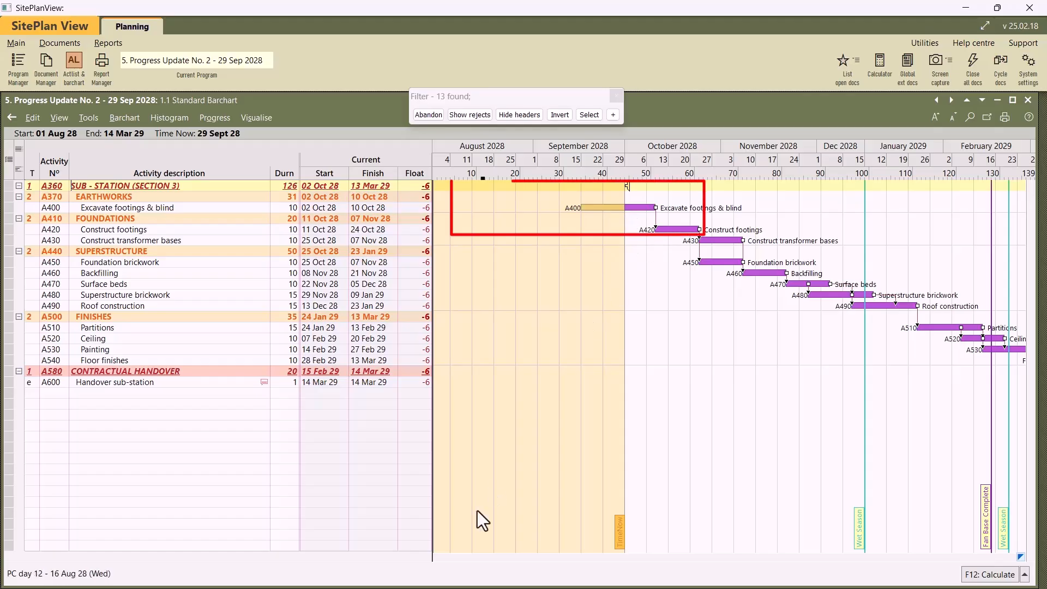
# Step: Show the base bars beneath the current bars of the filtered sub-station activities
pyautogui.moveTo(481, 561); pyautogui.dragTo(516, 566)
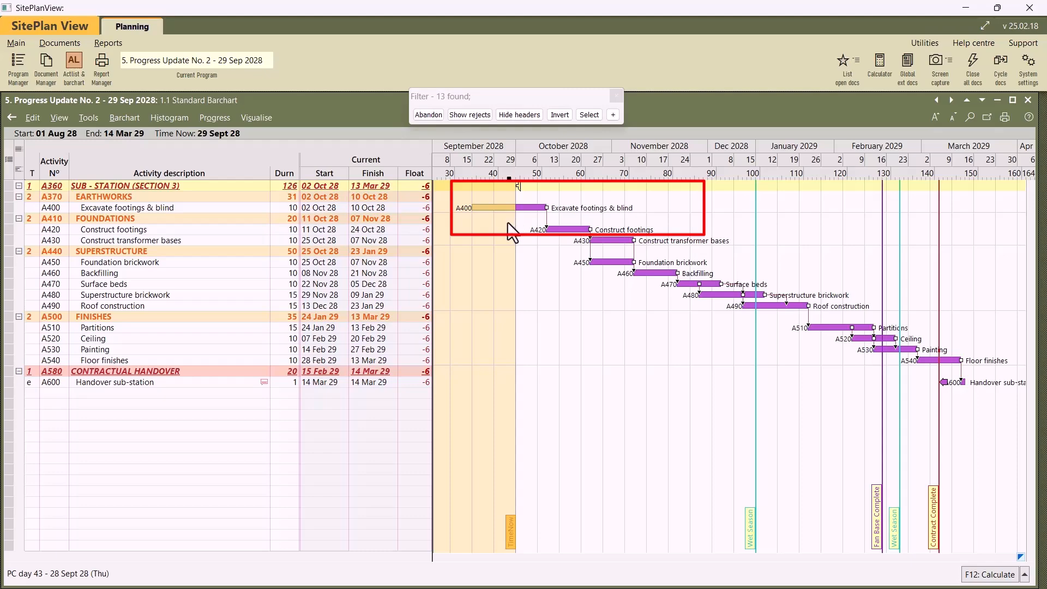
pyautogui.click(207, 118)
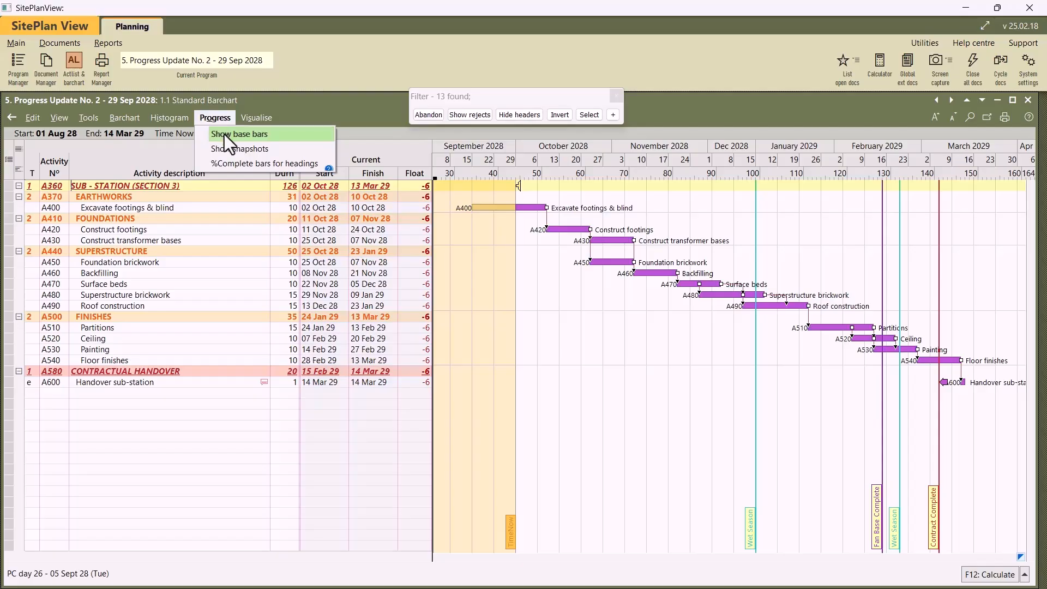
pyautogui.click(224, 134)
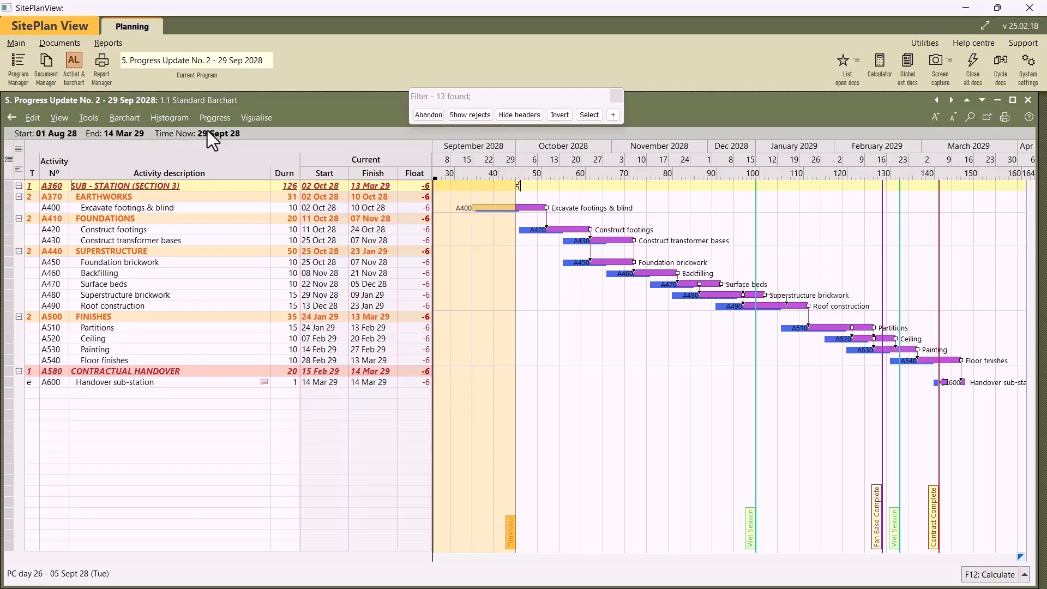
# Step: Abandon the same-float filter and open the date range filter, closing it without applying a range
pyautogui.click(429, 115)
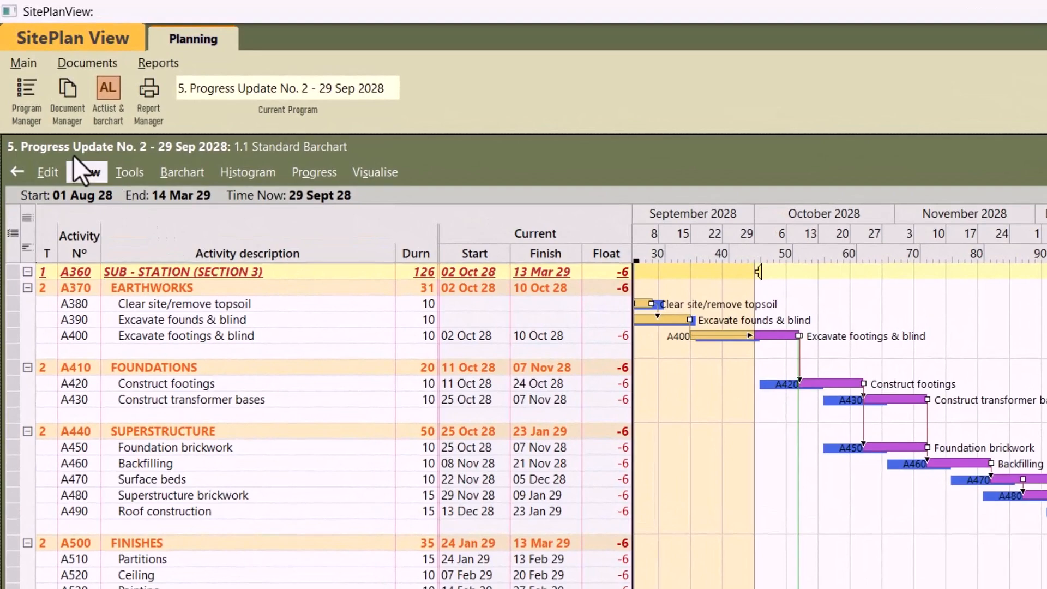
pyautogui.click(103, 168)
pyautogui.moveTo(186, 268)
pyautogui.click(332, 292)
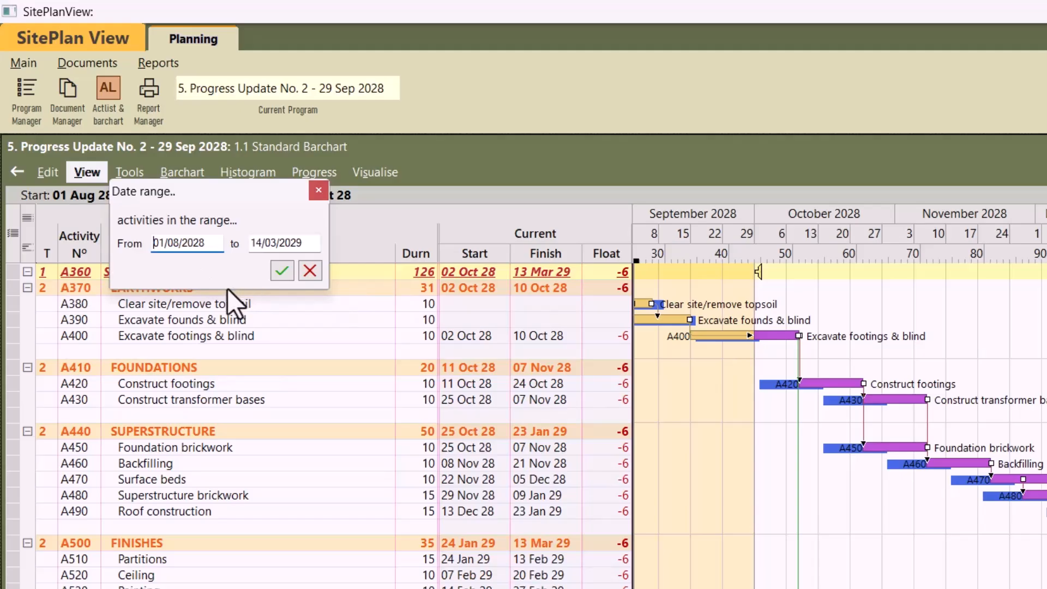
pyautogui.click(318, 192)
# Step: Filter the 1.1 Standard Barchart to critical activities with no float
pyautogui.click(96, 181)
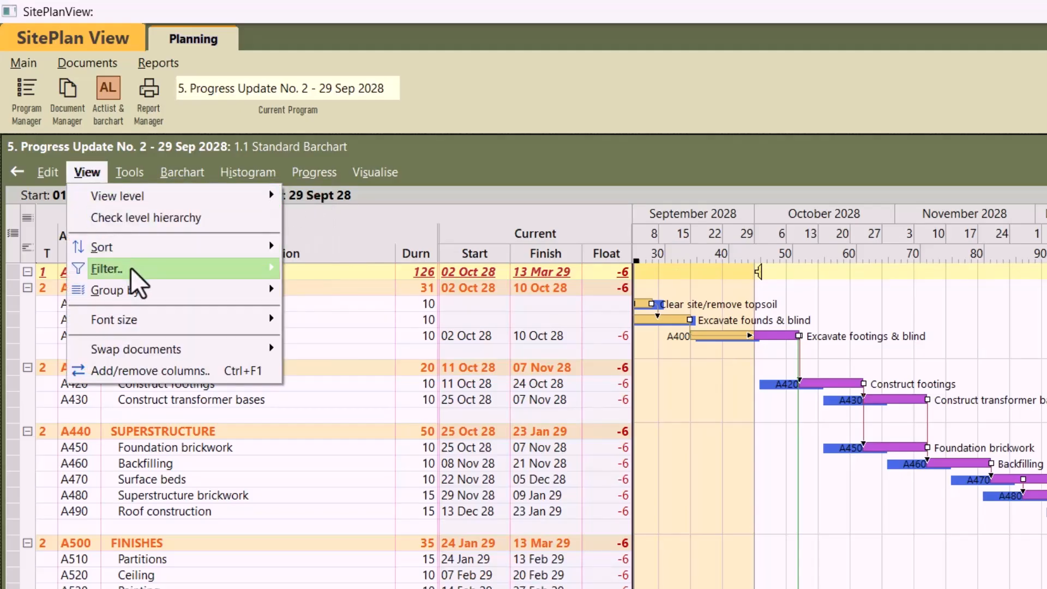
pyautogui.moveTo(131, 267)
pyautogui.moveTo(330, 307)
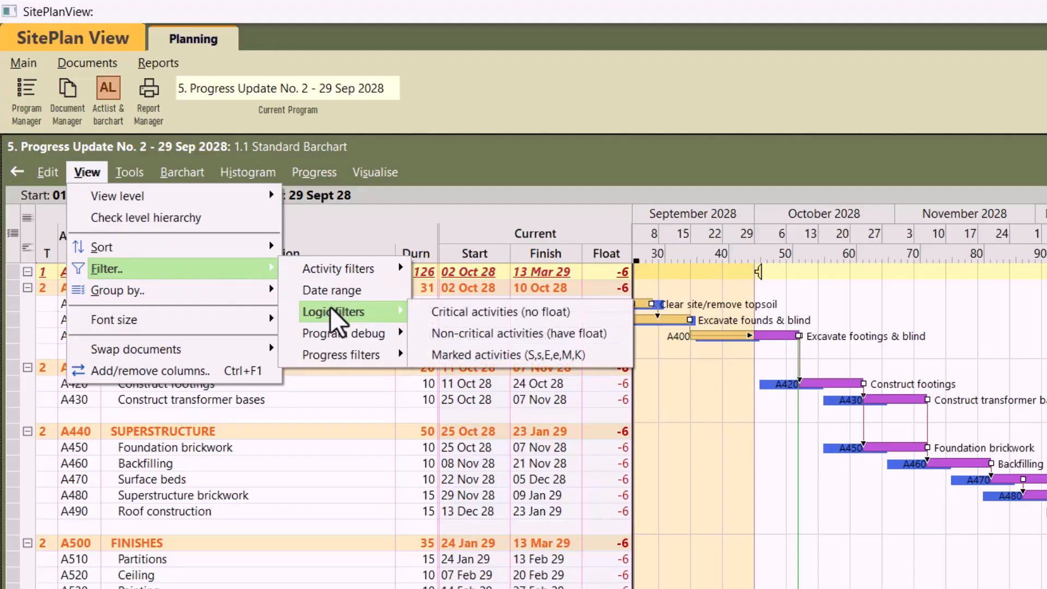
pyautogui.click(470, 318)
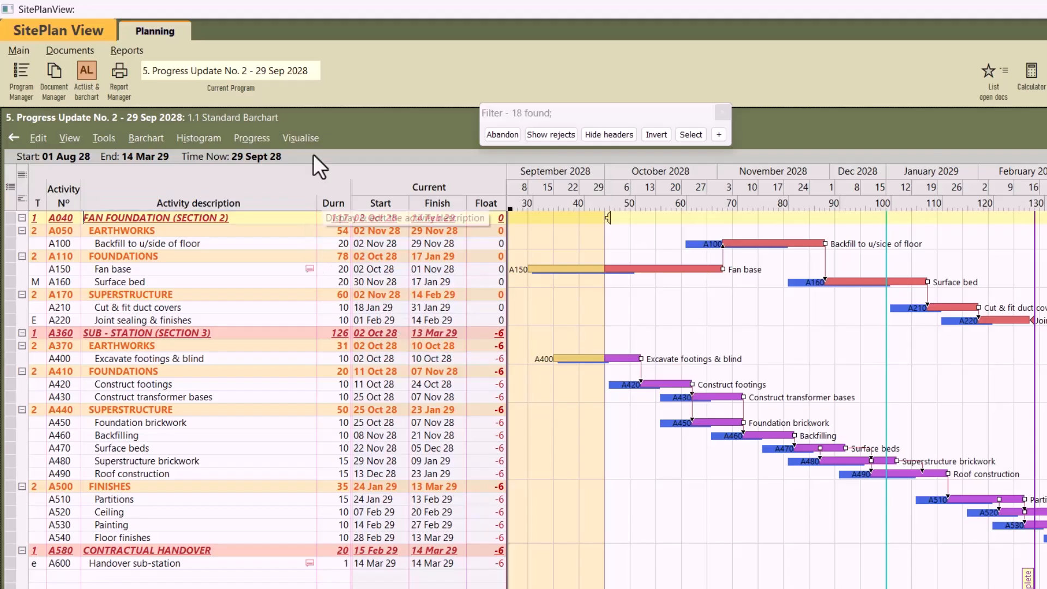
# Step: Highlight both the critical activities and the overrun activities in the filtered activity list
pyautogui.click(306, 136)
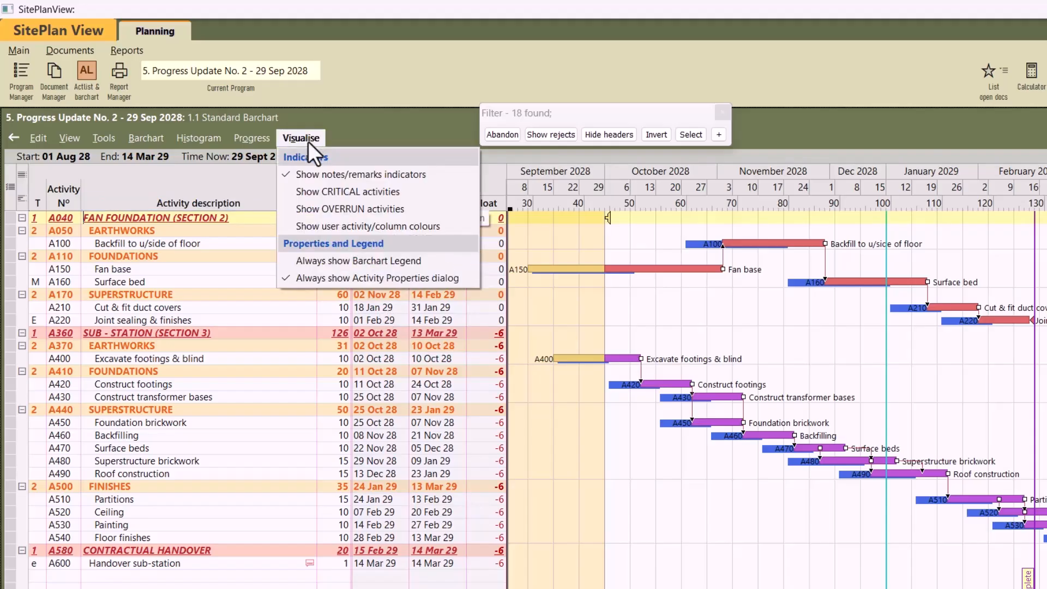
pyautogui.click(330, 186)
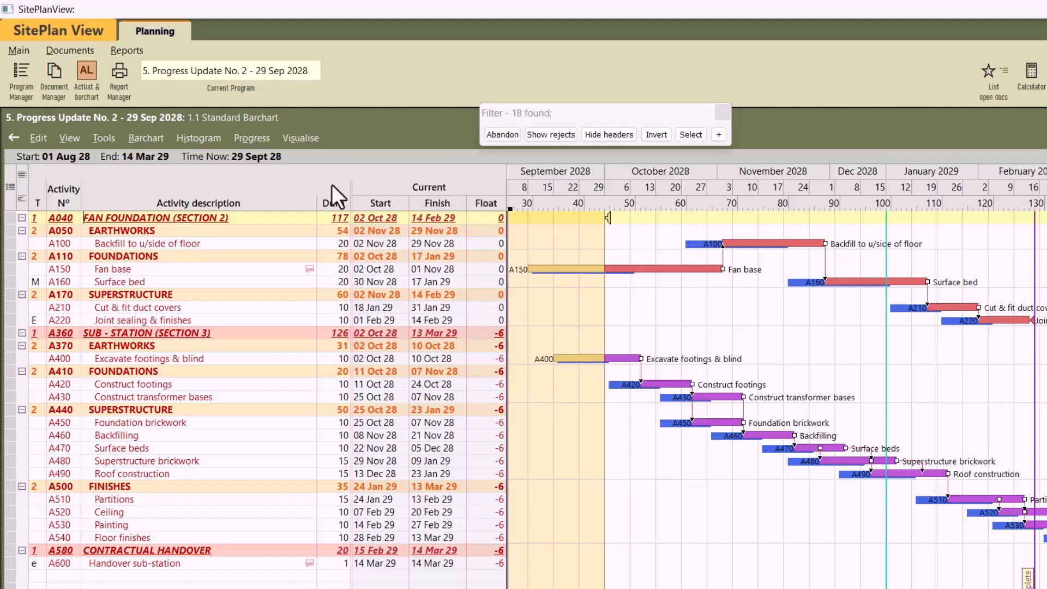
pyautogui.click(308, 138)
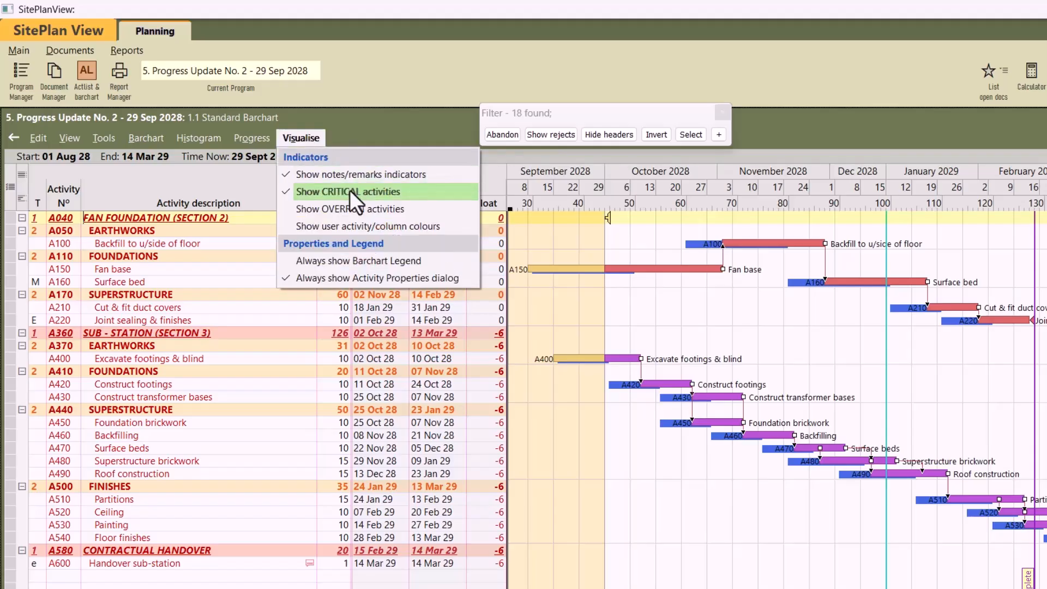
pyautogui.click(354, 207)
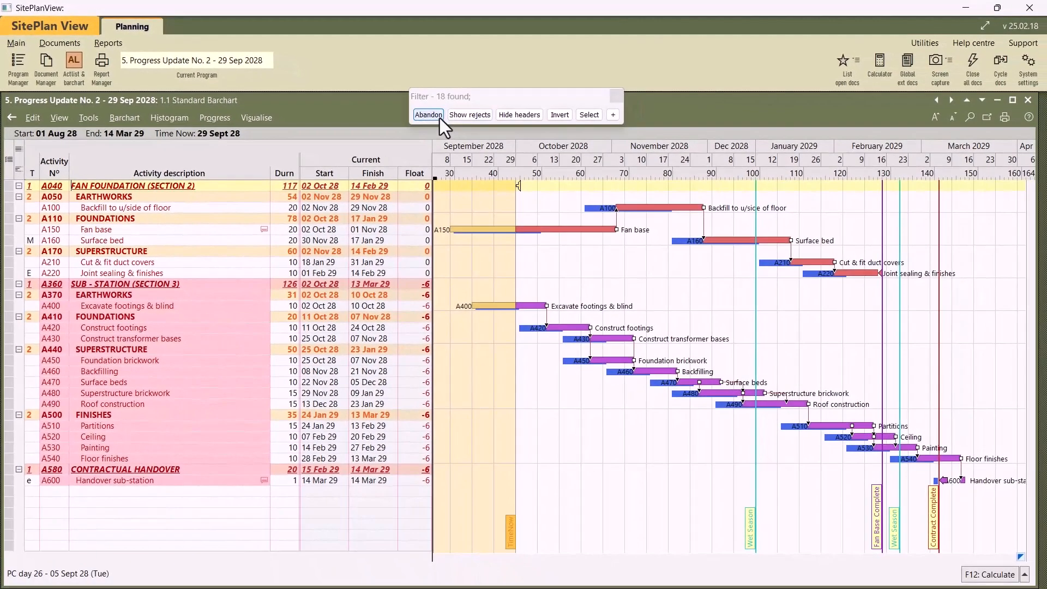
# Step: Abandon the critical-activity filter and look through the full activity list with its highlighted activities
pyautogui.click(512, 135)
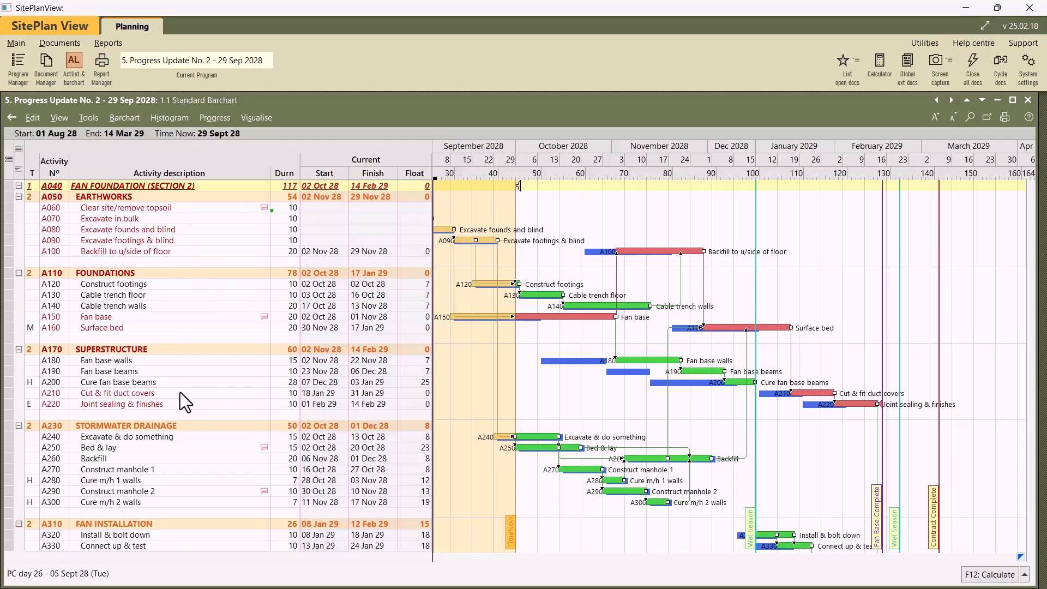
pyautogui.scroll(-3, 180, 325)
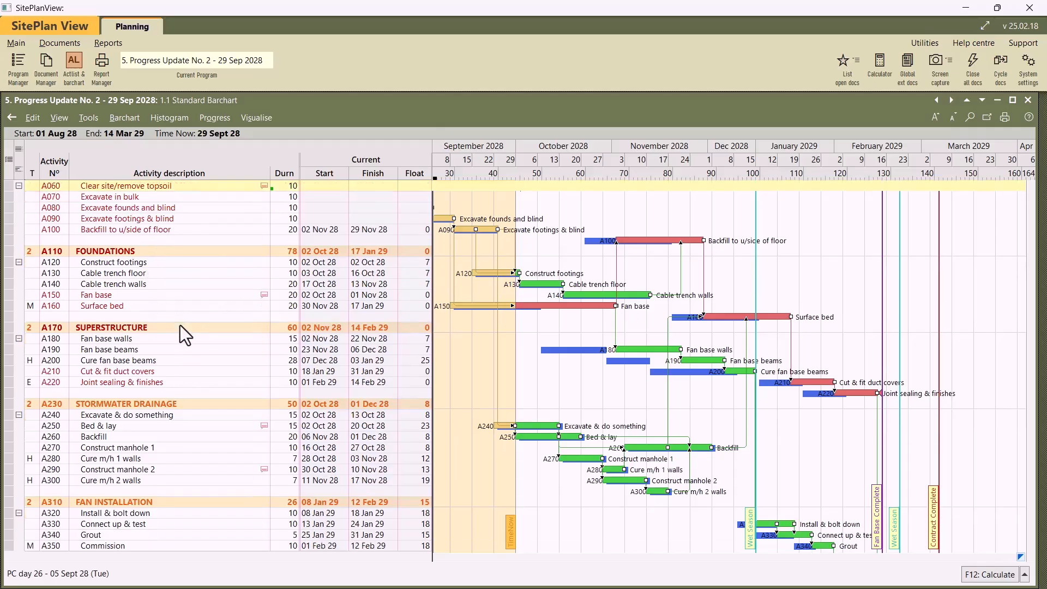
pyautogui.scroll(-4, 181, 328)
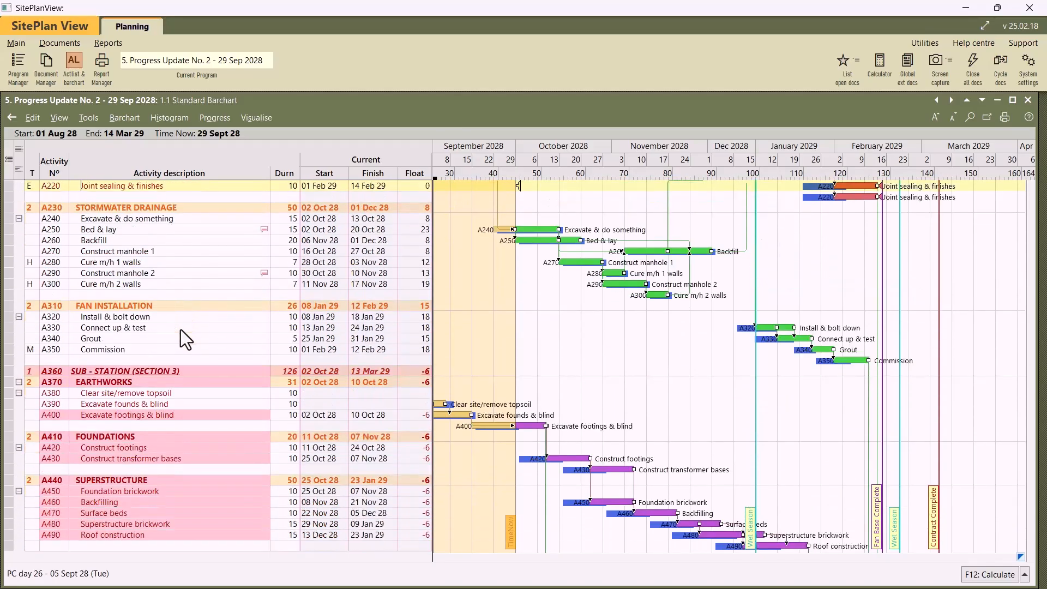
pyautogui.scroll(8, 176, 326)
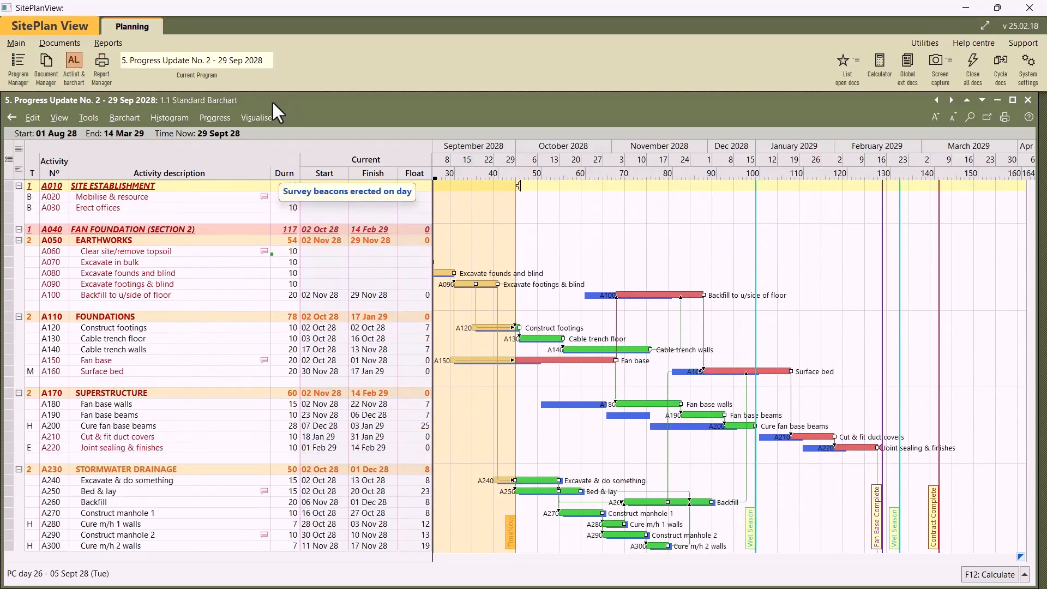
# Step: Stop highlighting the critical and overrun activities in the activity list
pyautogui.click(260, 120)
pyautogui.click(279, 164)
pyautogui.click(264, 125)
pyautogui.click(280, 178)
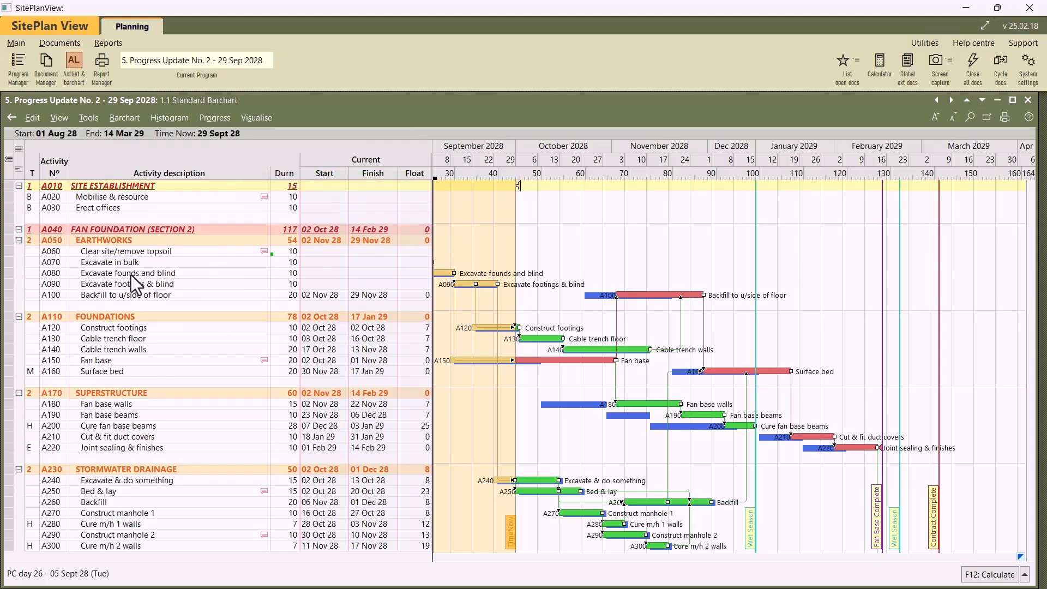
# Step: Select activity A160 Surface bed and set the Activity Properties dialog to always show
pyautogui.click(121, 372)
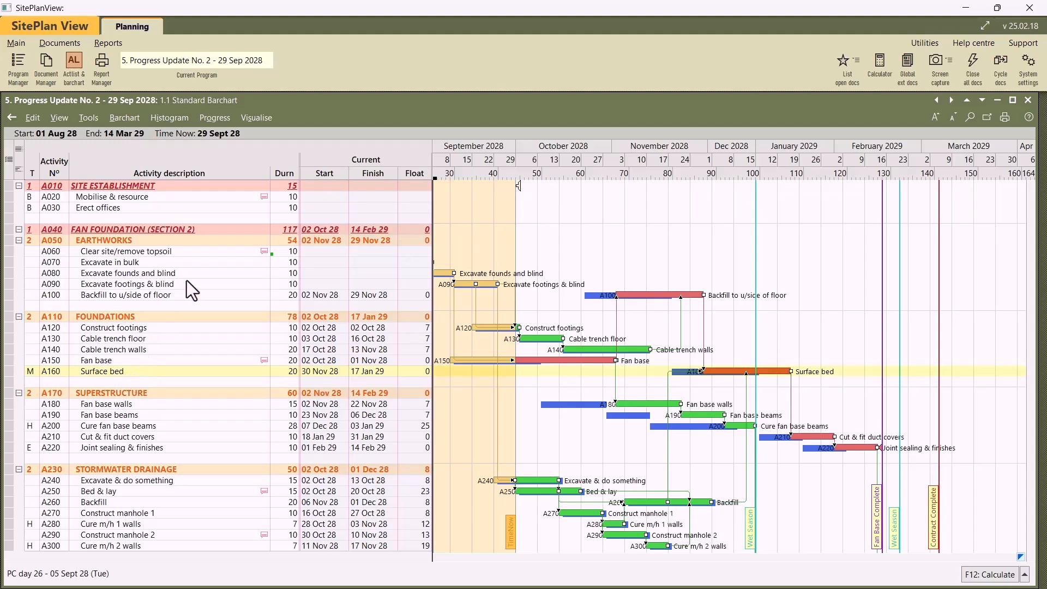
pyautogui.click(245, 118)
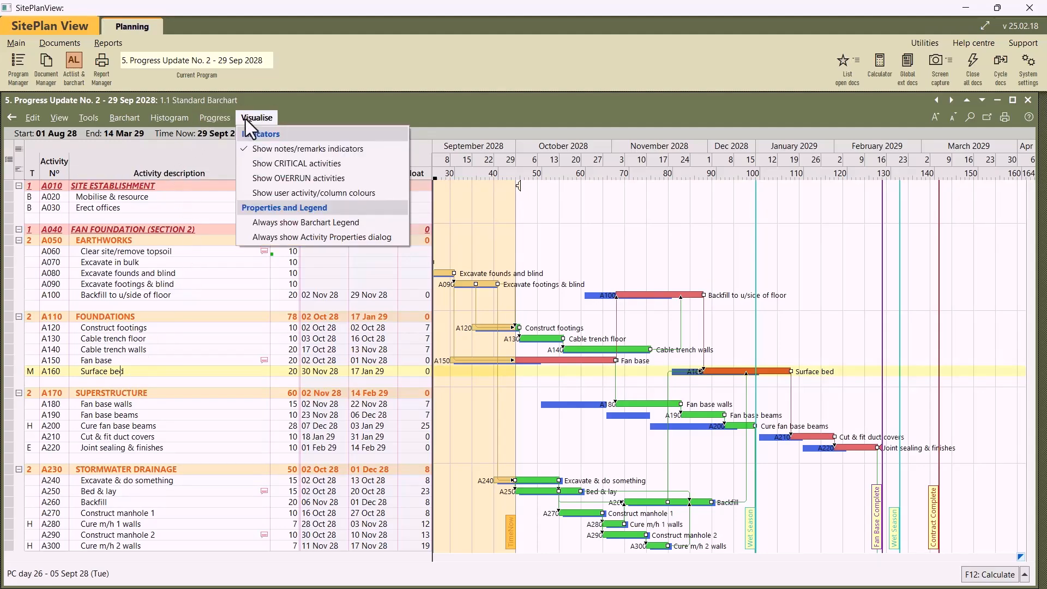
pyautogui.click(276, 237)
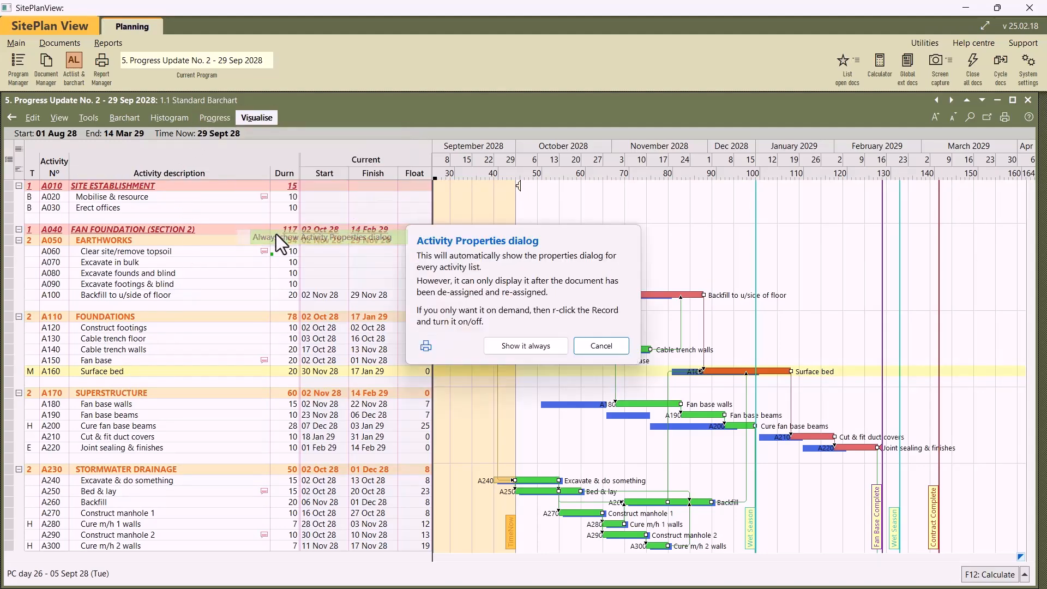
pyautogui.click(512, 345)
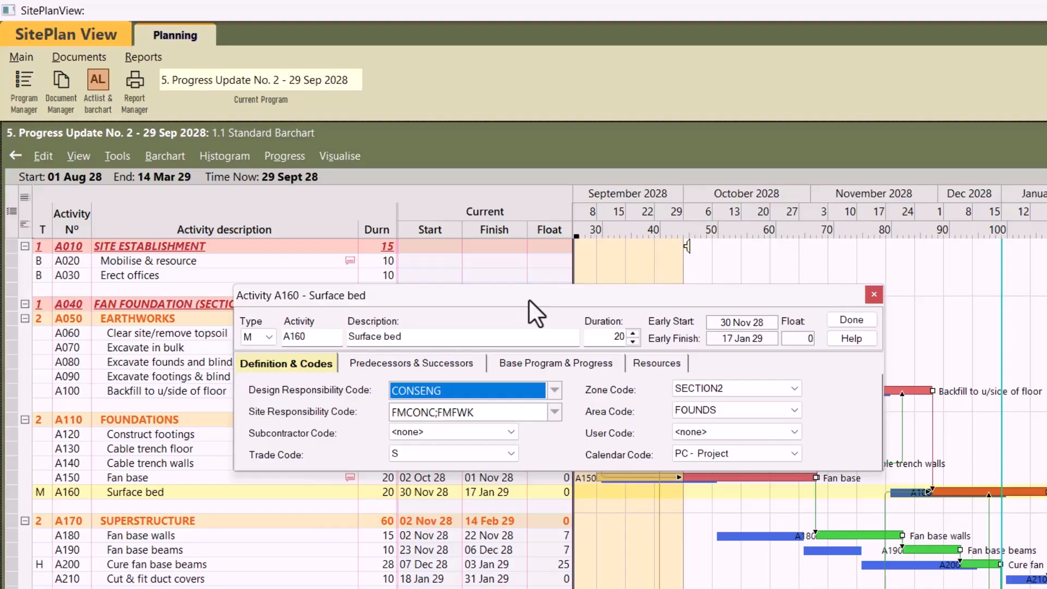
# Step: View the Surface bed activity's predecessors and successors, then close its properties and turn off the always-shown dialog
pyautogui.click(437, 365)
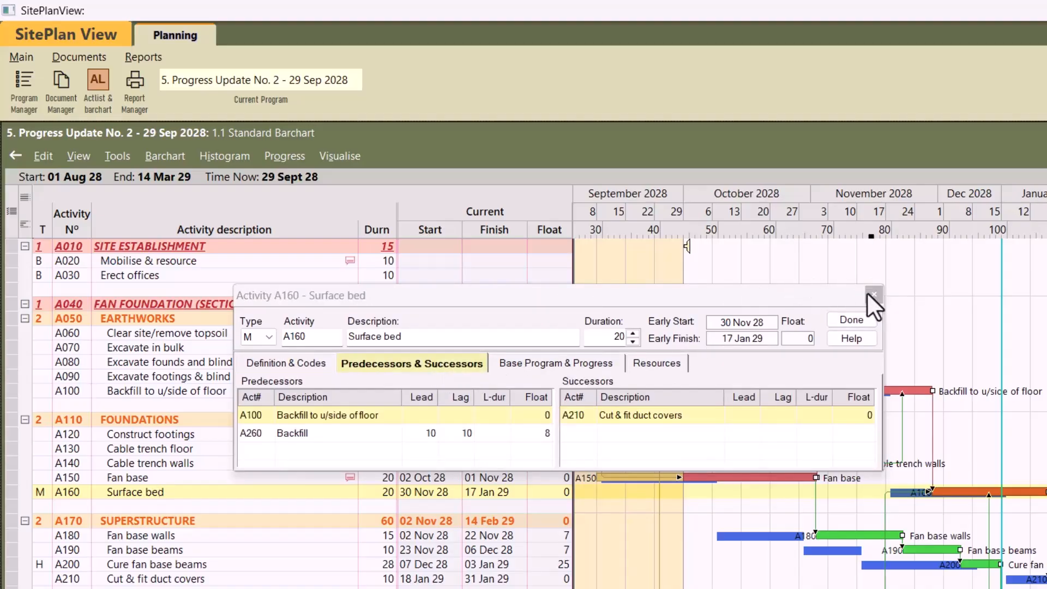
pyautogui.click(862, 324)
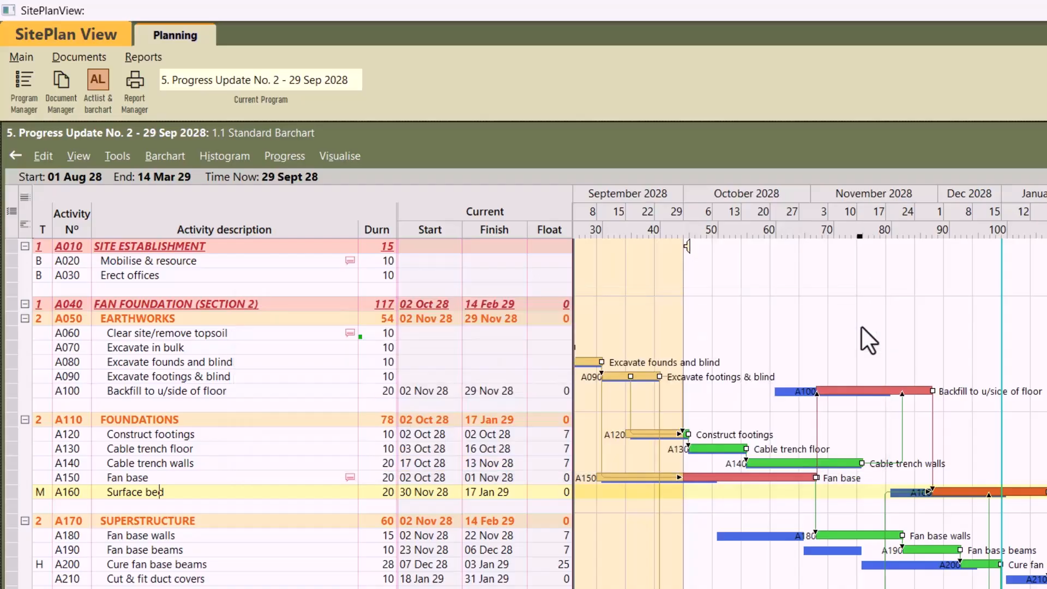
pyautogui.click(348, 159)
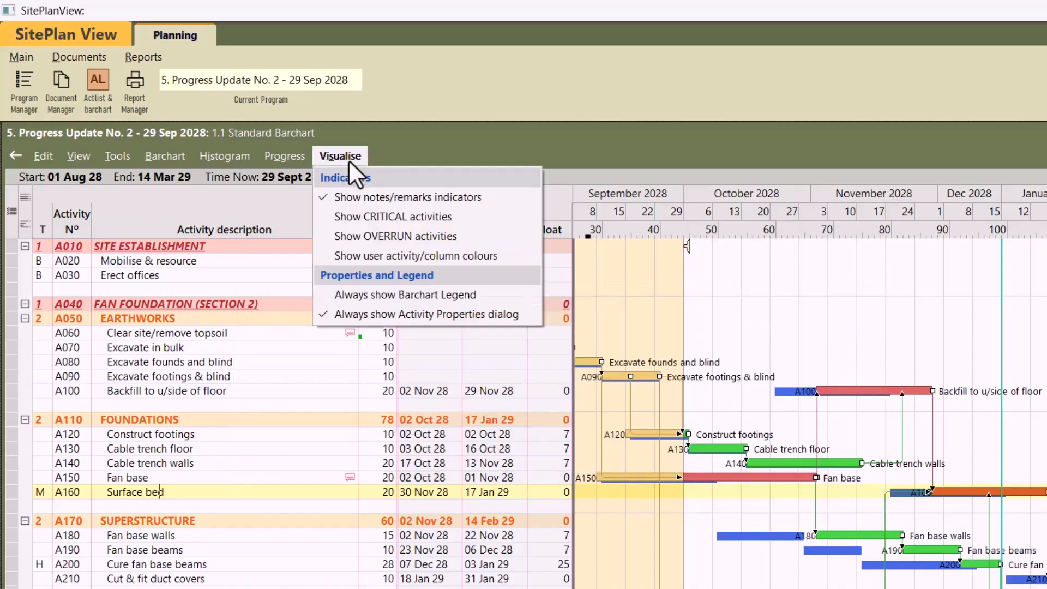
pyautogui.click(376, 313)
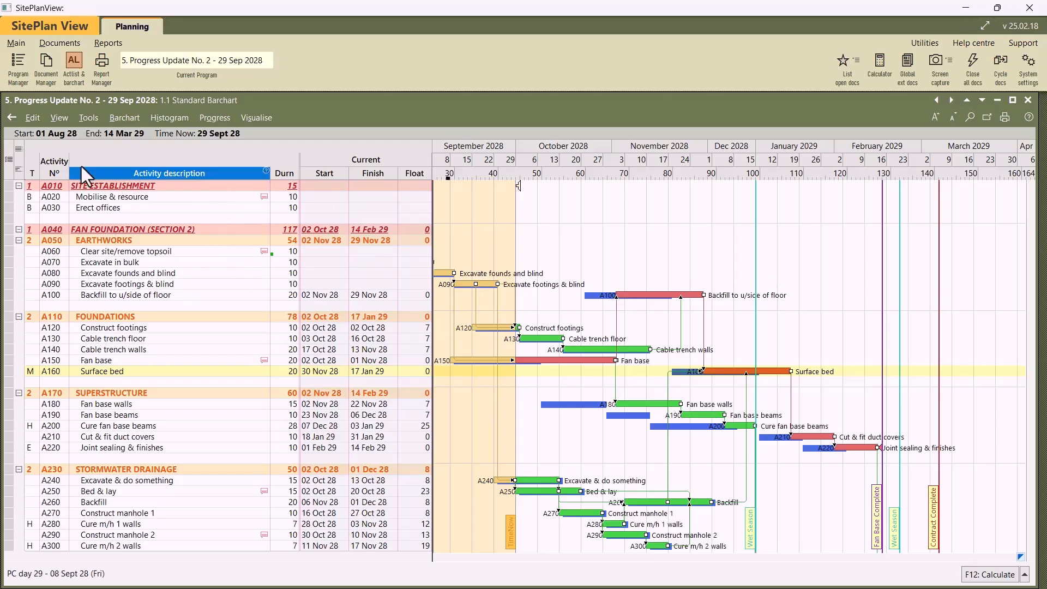
# Step: Filter for activities that have open ends, bring the Erect offices bar into view and abandon the filter
pyautogui.click(65, 119)
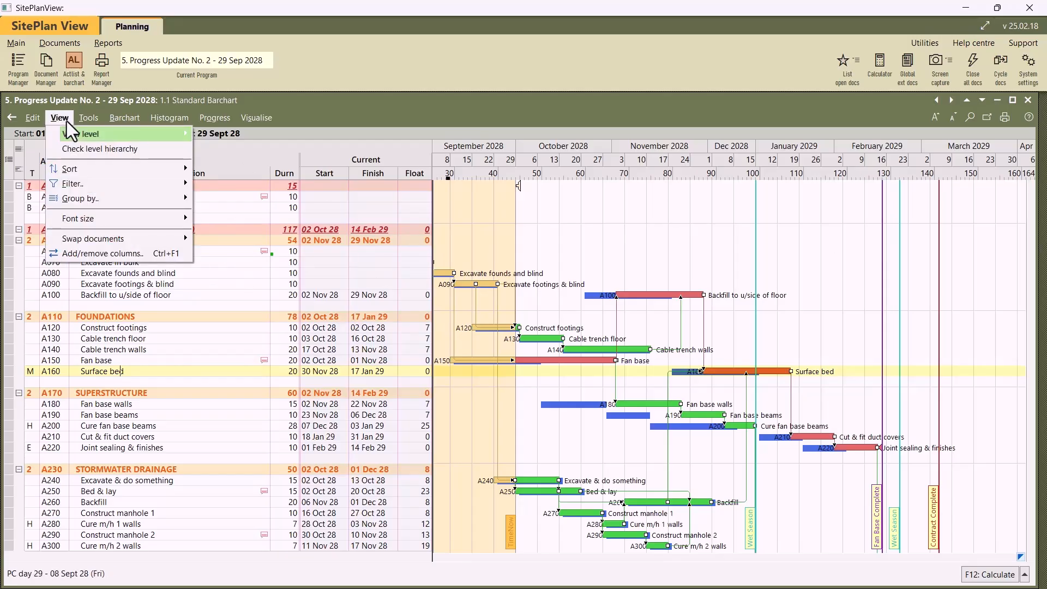
pyautogui.moveTo(77, 185)
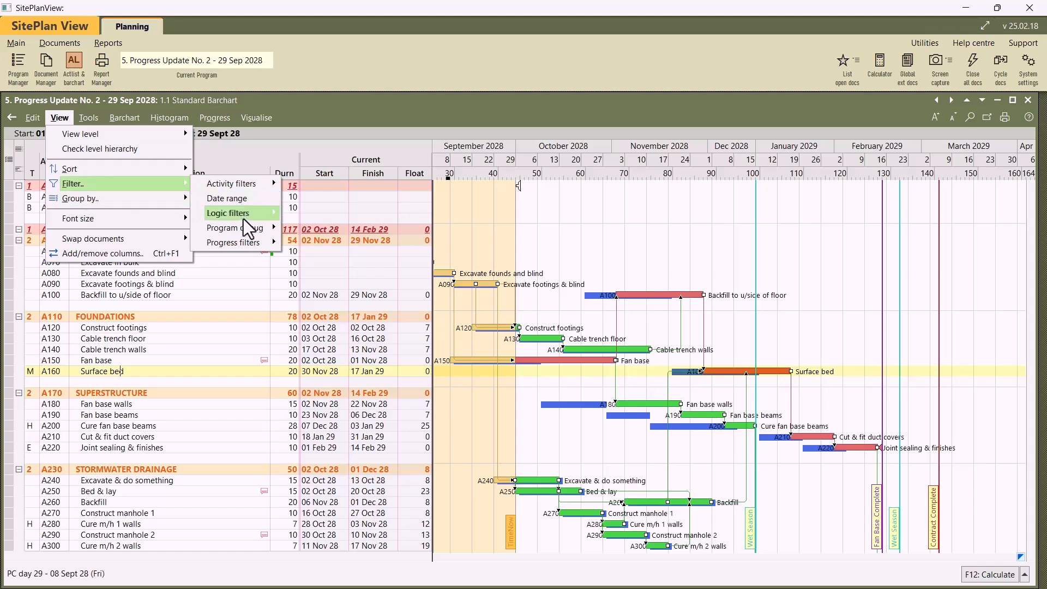
pyautogui.moveTo(234, 217)
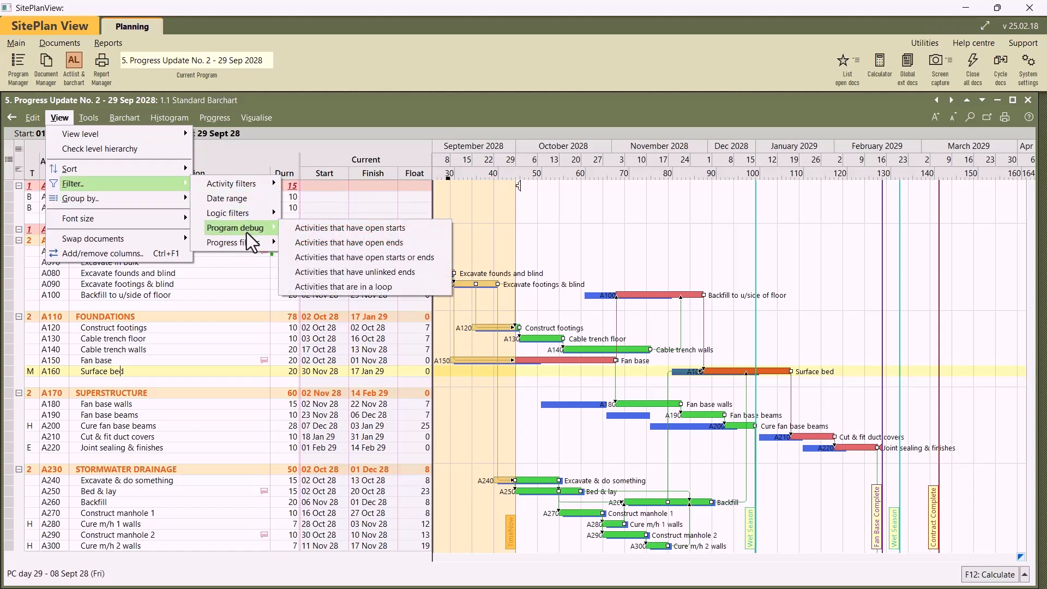
pyautogui.click(319, 242)
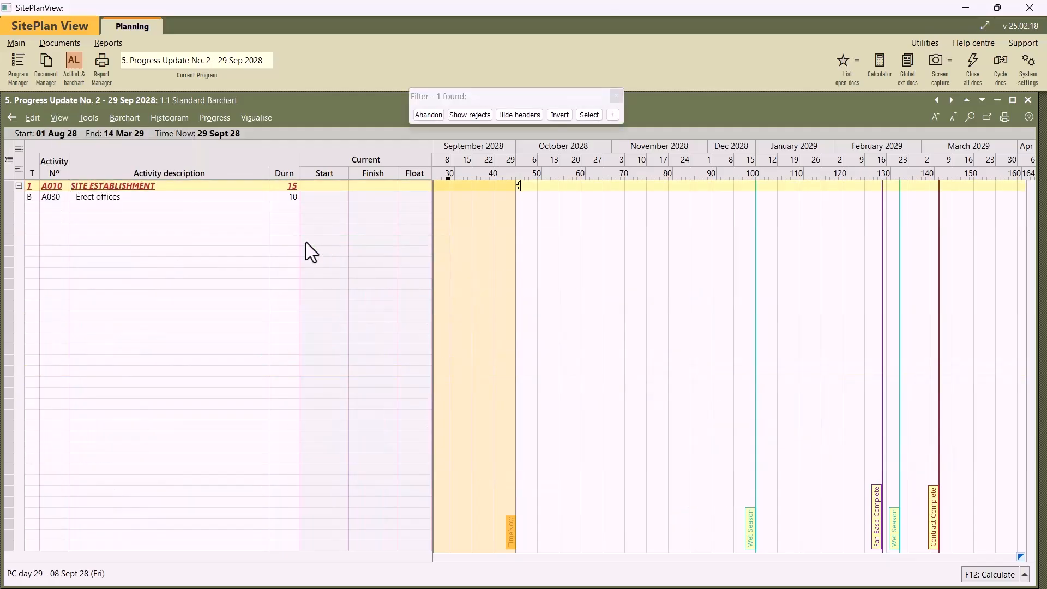
pyautogui.click(137, 196)
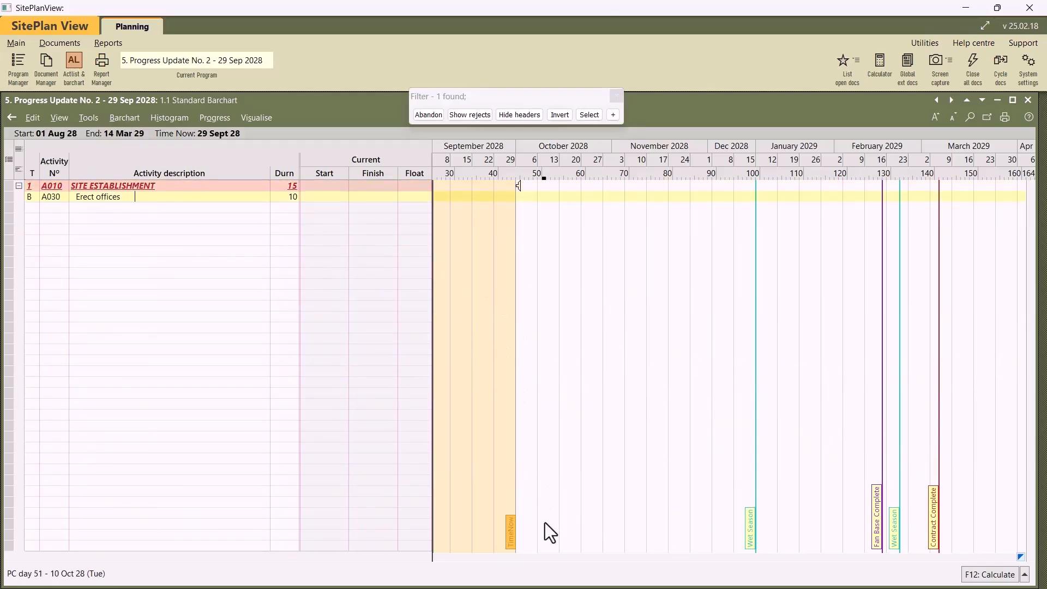
pyautogui.moveTo(543, 561); pyautogui.dragTo(495, 562)
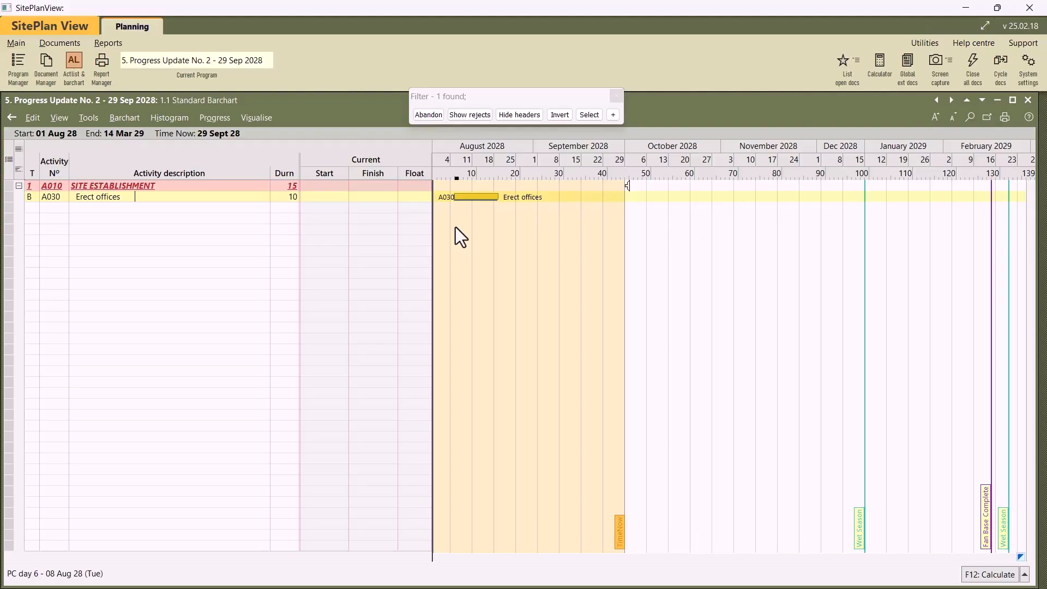
pyautogui.click(429, 114)
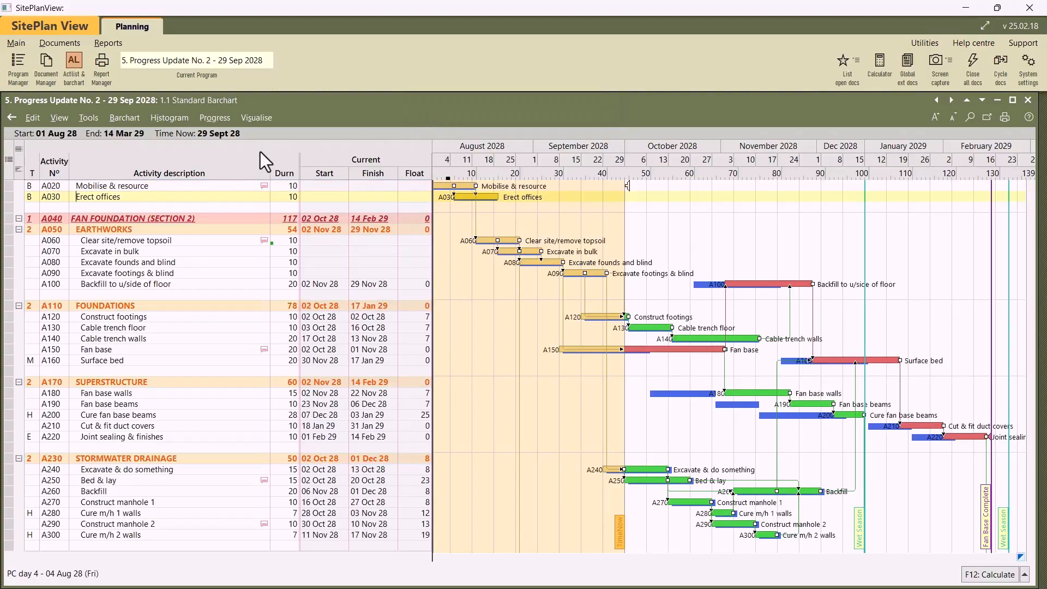
# Step: Apply the 10 day rolling horizon progress filter, review the filtered activities and abandon the filter
pyautogui.click(70, 121)
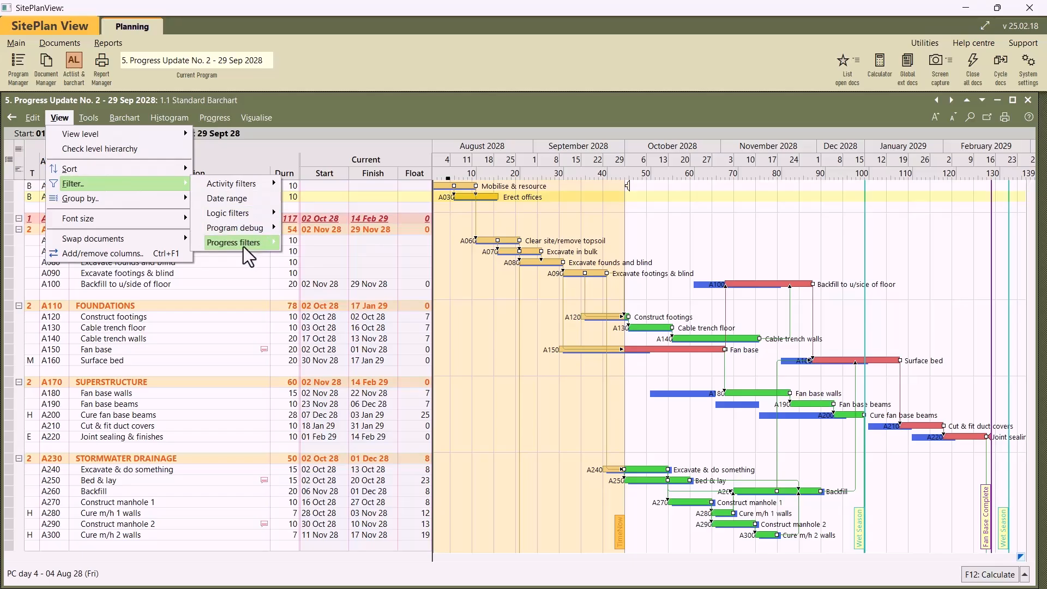
pyautogui.moveTo(242, 244)
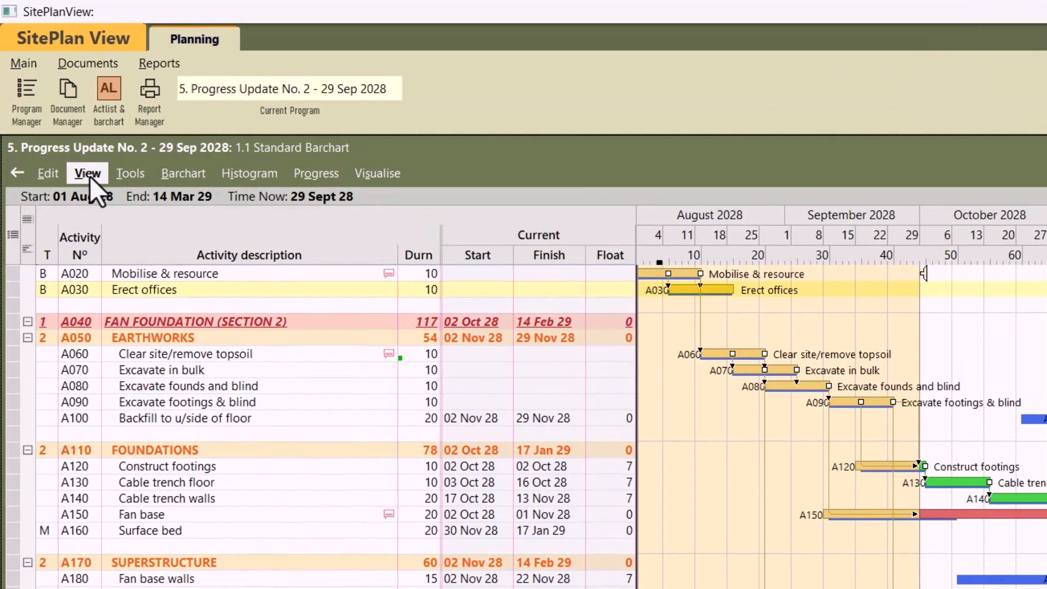
pyautogui.click(61, 119)
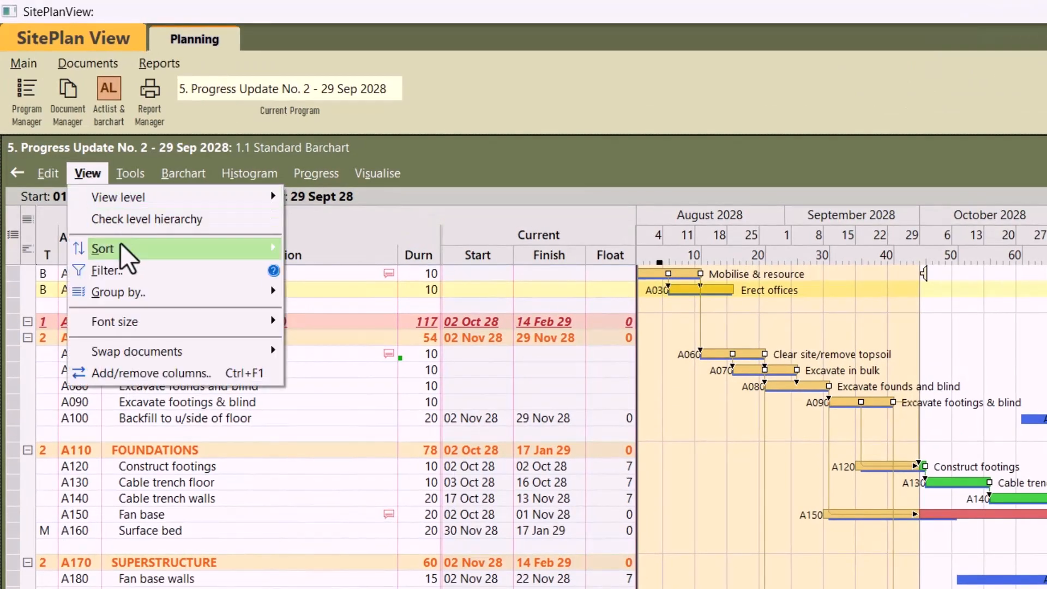
pyautogui.moveTo(115, 271)
pyautogui.moveTo(360, 357)
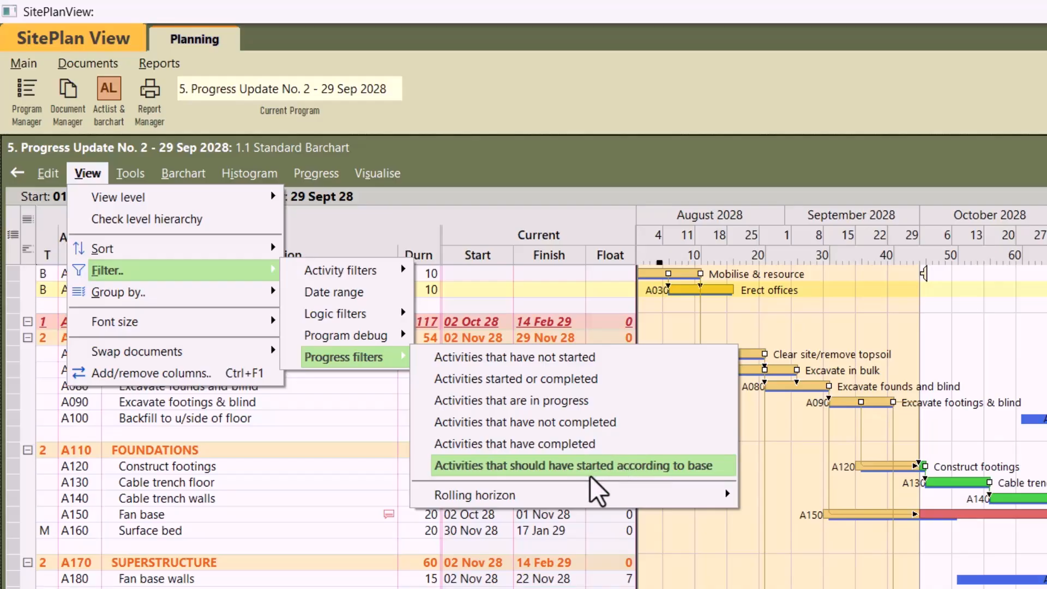
pyautogui.moveTo(583, 496)
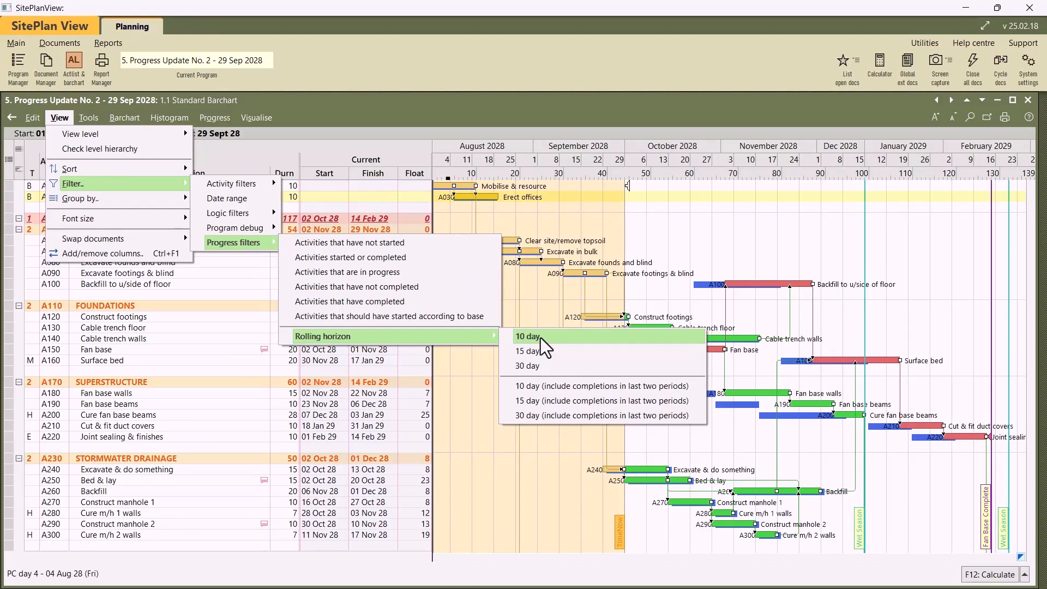
pyautogui.click(540, 339)
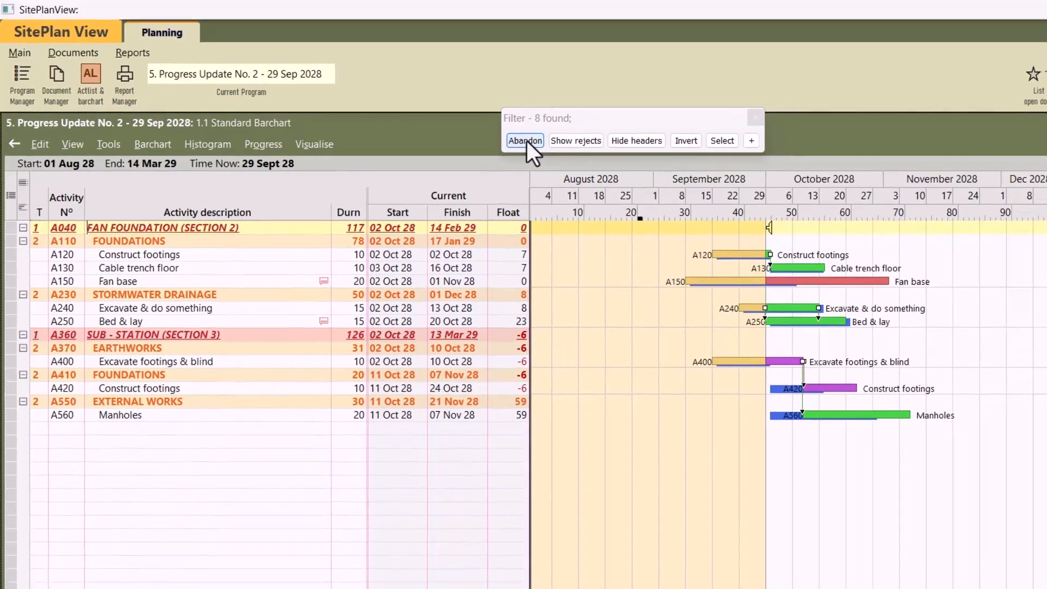
pyautogui.click(548, 149)
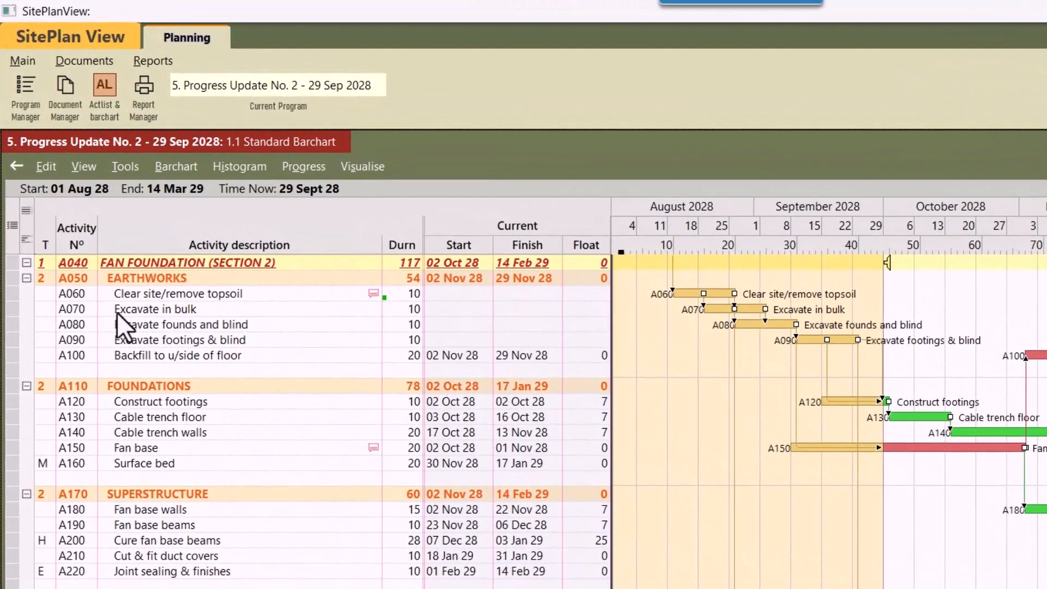
# Step: Filter the activity descriptions on the text fragment "Excava" from the Excavate in bulk activity, reducing by keeping matches
pyautogui.click(117, 312)
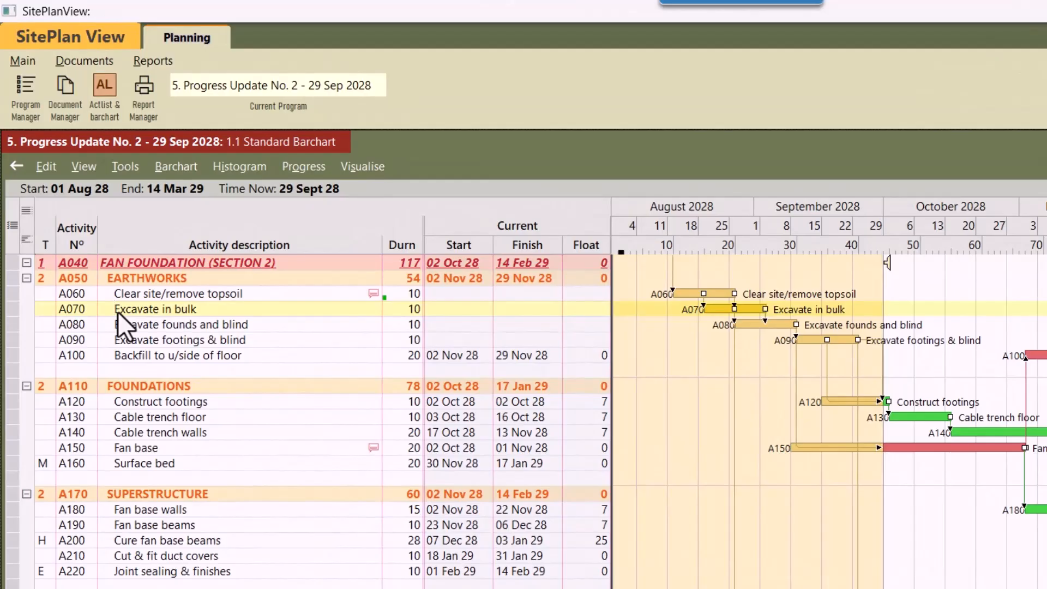
pyautogui.click(119, 311)
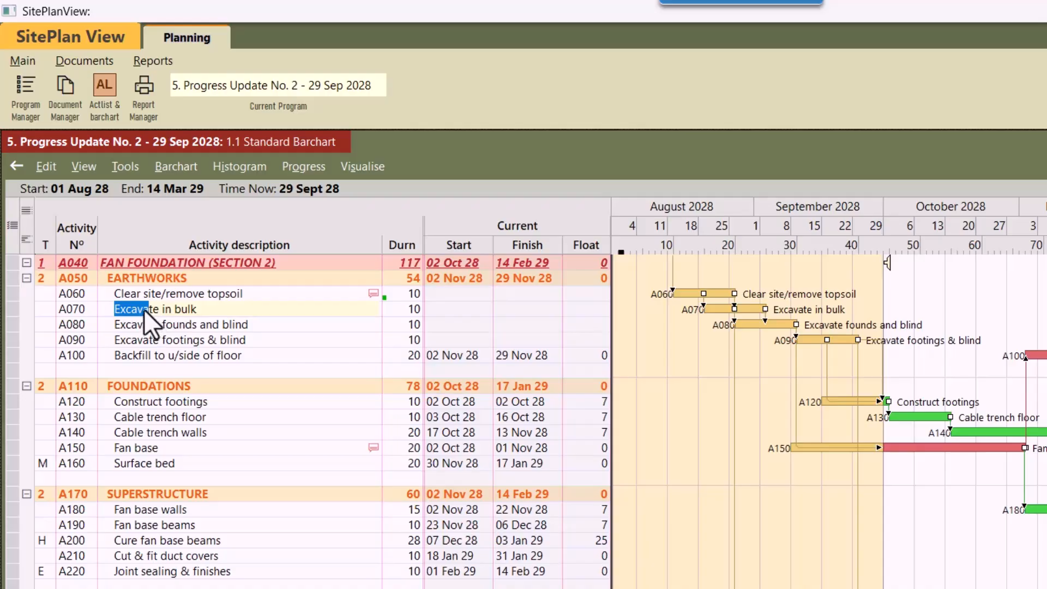
pyautogui.rightClick(143, 310)
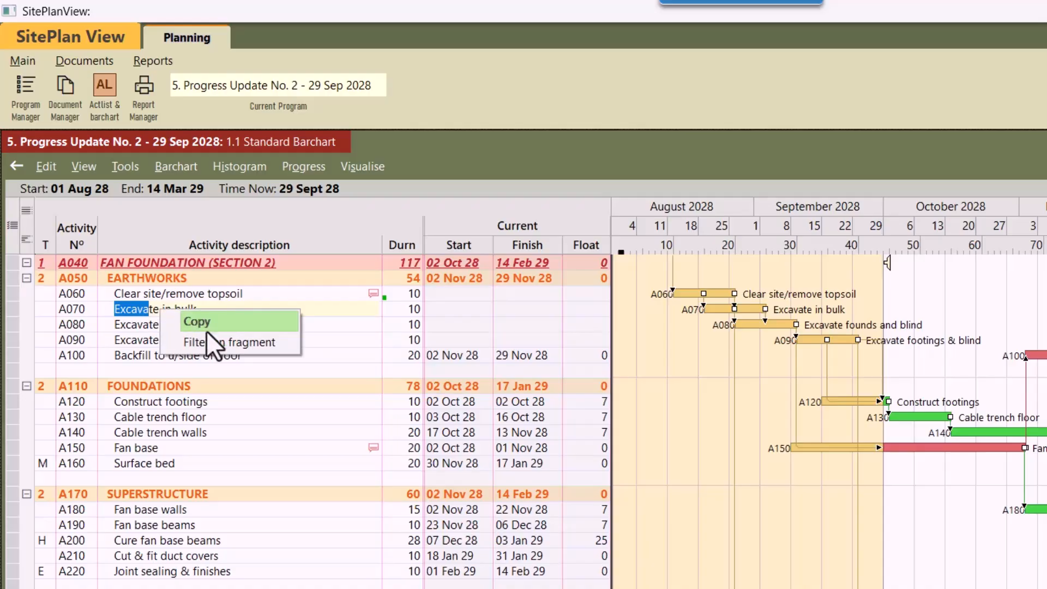
pyautogui.click(218, 342)
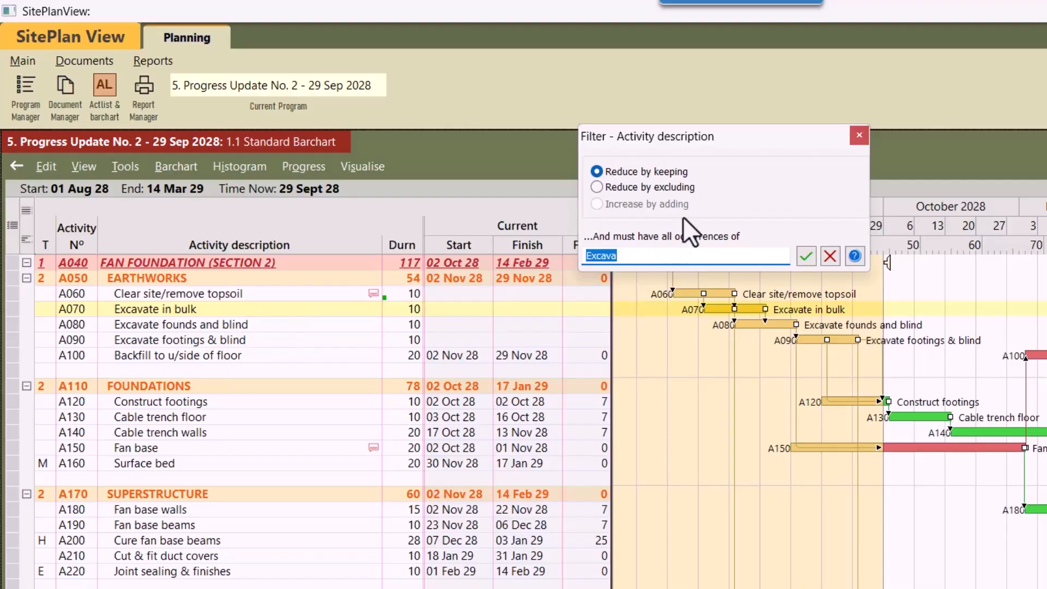
pyautogui.moveTo(741, 137); pyautogui.dragTo(585, 150)
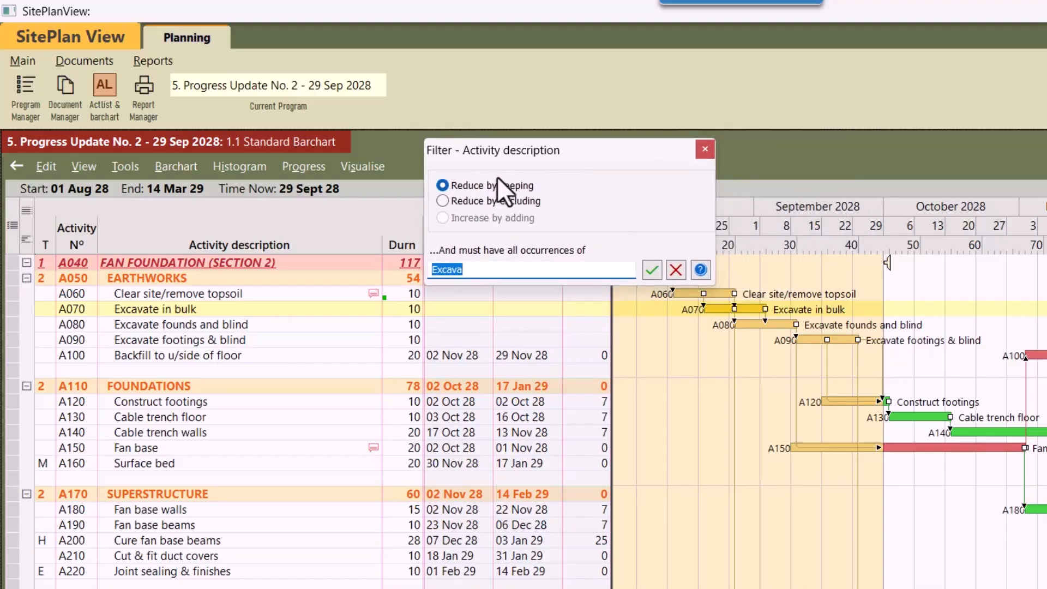
pyautogui.click(650, 270)
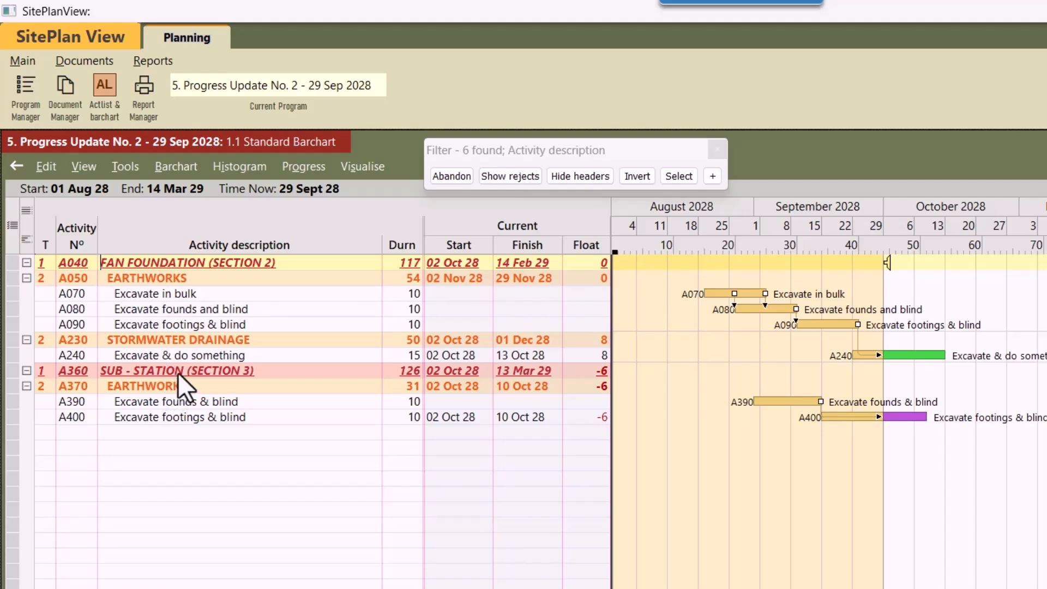
# Step: Extend the activity description filter by adding all occurrences of "back", review the filtered activities and abandon the filter
pyautogui.moveTo(552, 143); pyautogui.dragTo(312, 141)
pyautogui.click(309, 252)
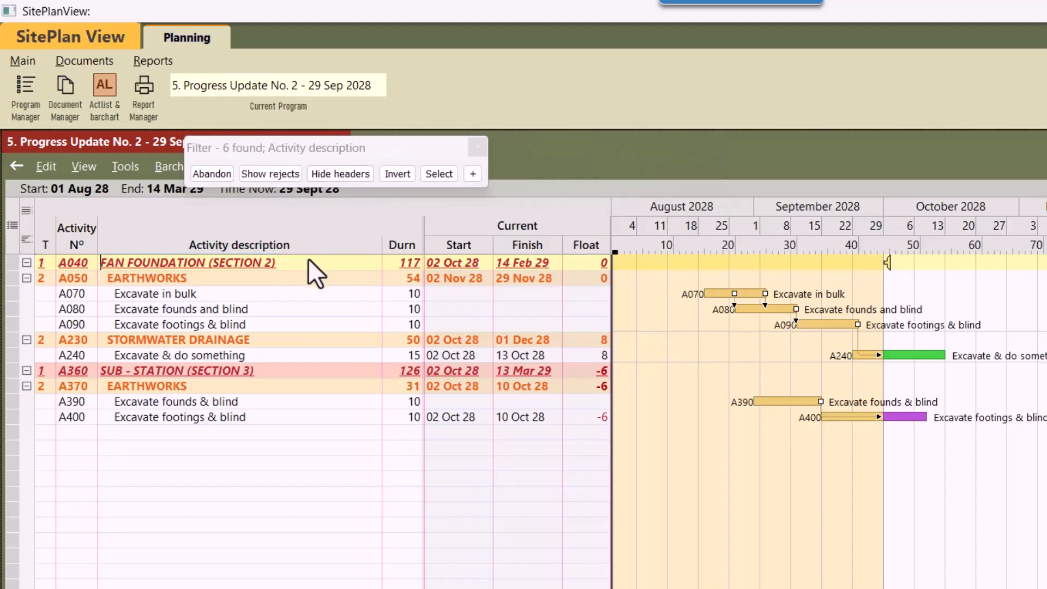
pyautogui.click(284, 293)
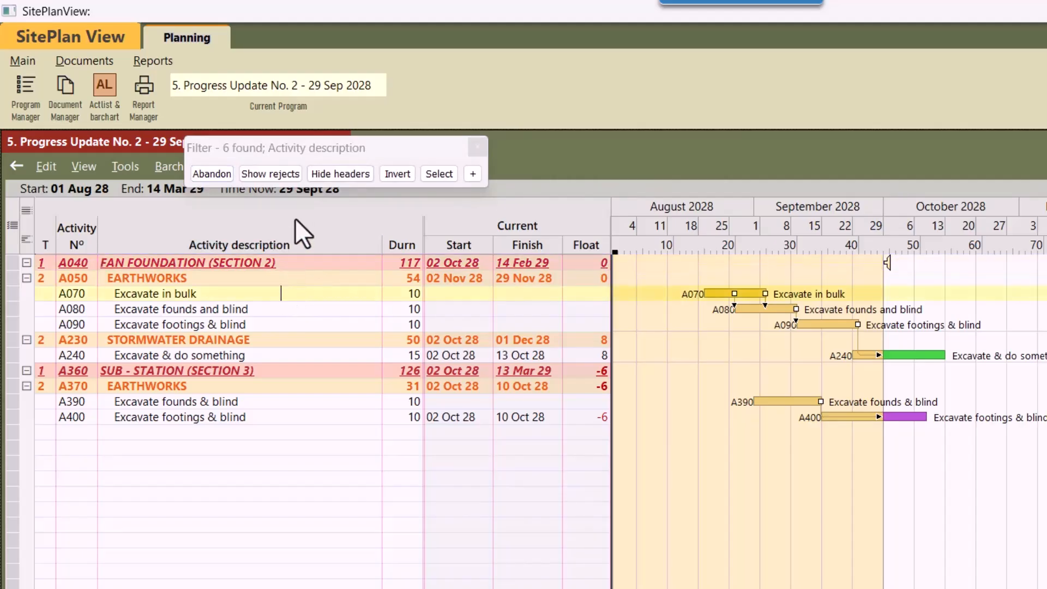
pyautogui.click(472, 174)
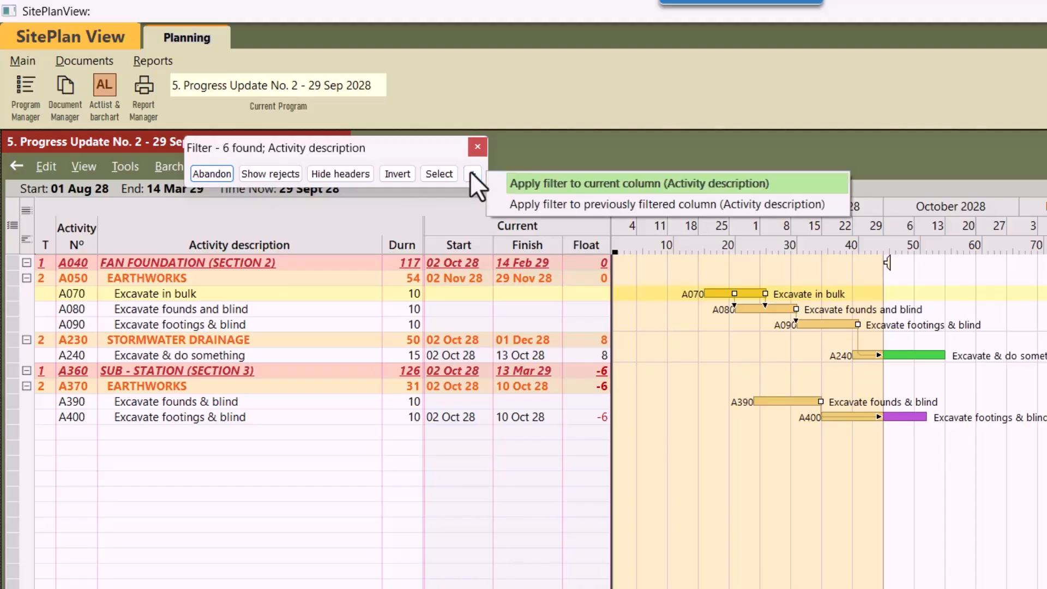
pyautogui.click(564, 185)
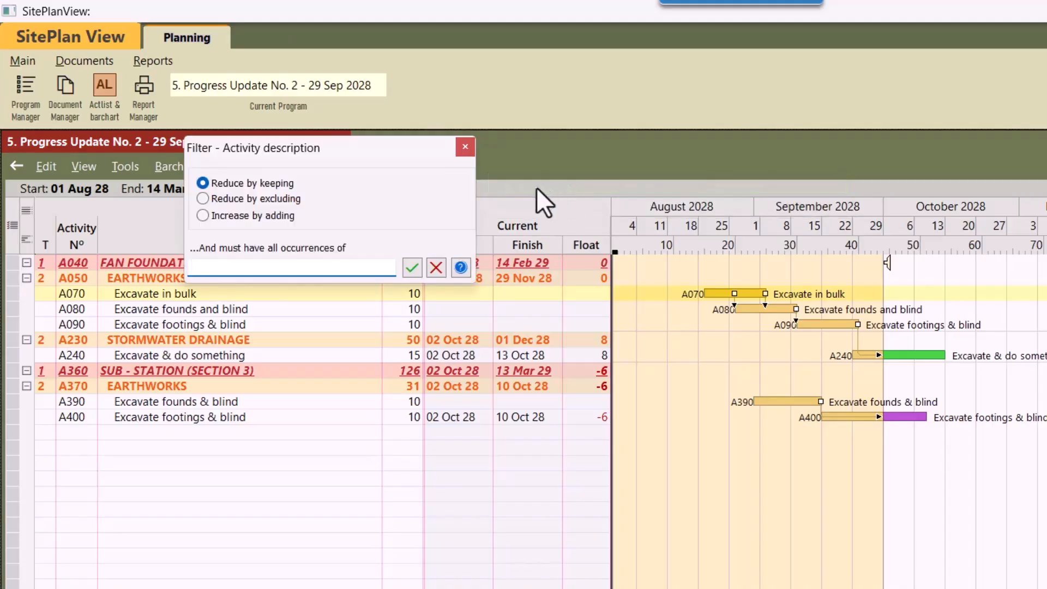
pyautogui.click(245, 215)
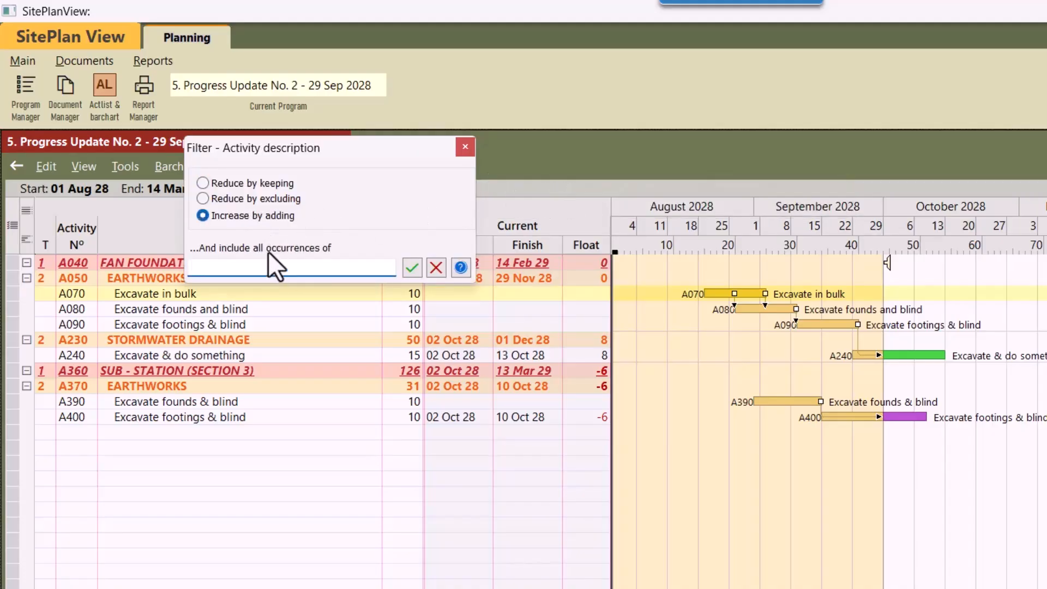
pyautogui.write('back')
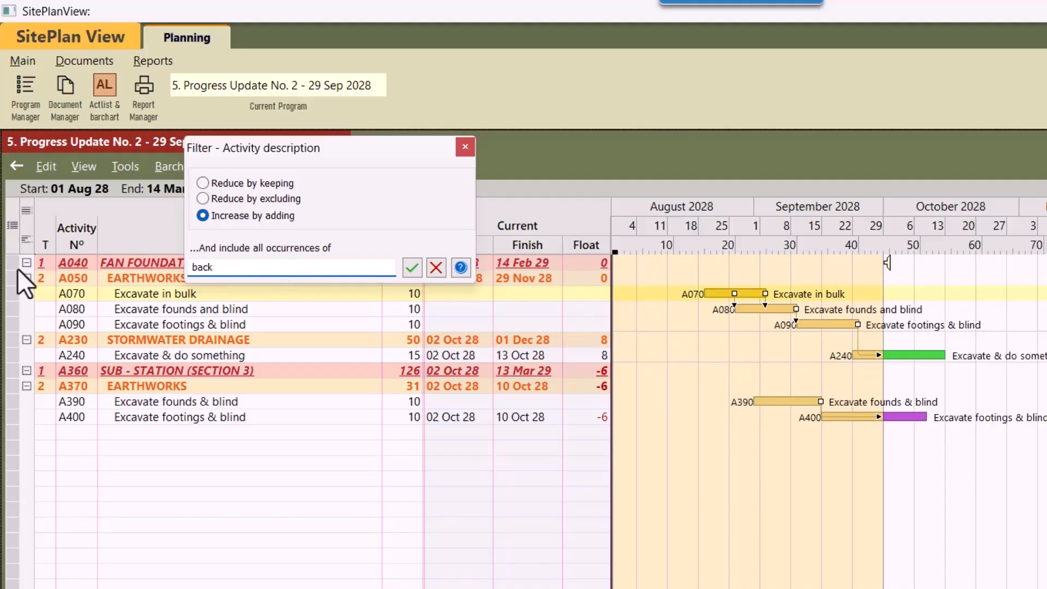
pyautogui.click(413, 269)
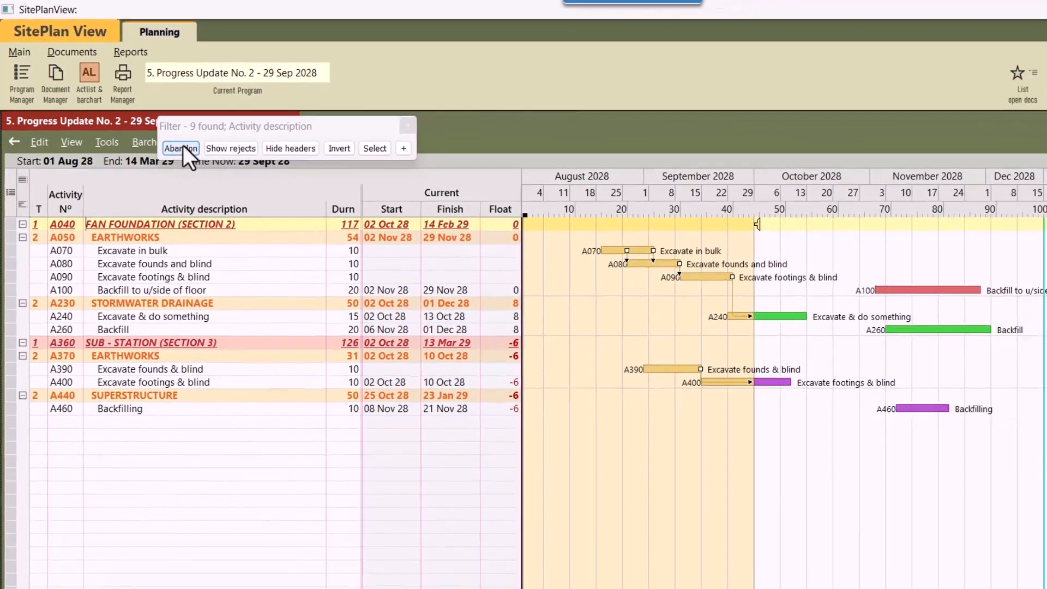
pyautogui.click(212, 173)
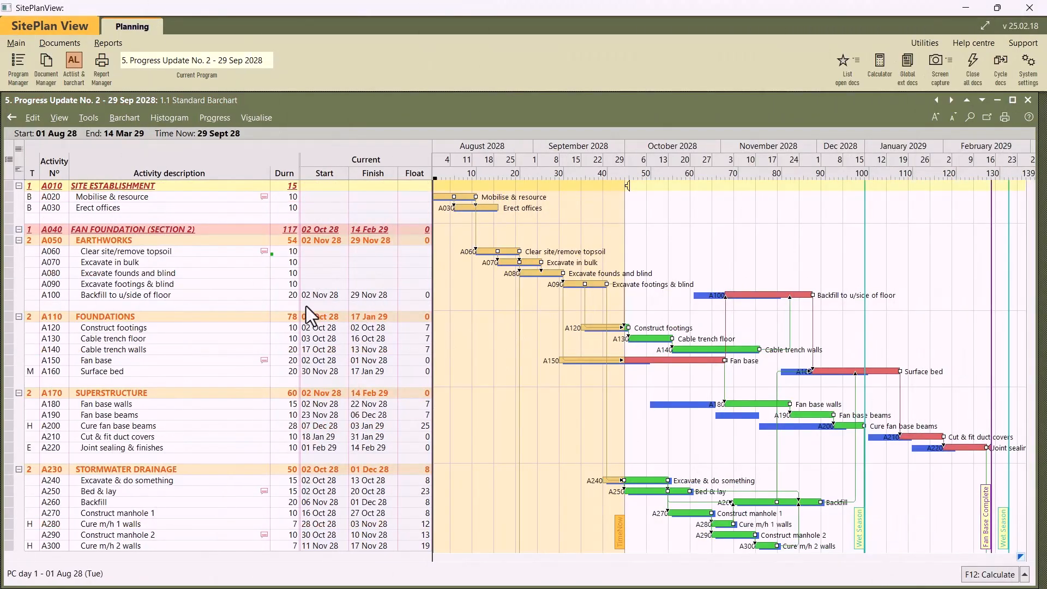
# Step: Sort all activities by current start date (ES) in ascending order, ignoring headers, and abandon the sort
pyautogui.click(64, 119)
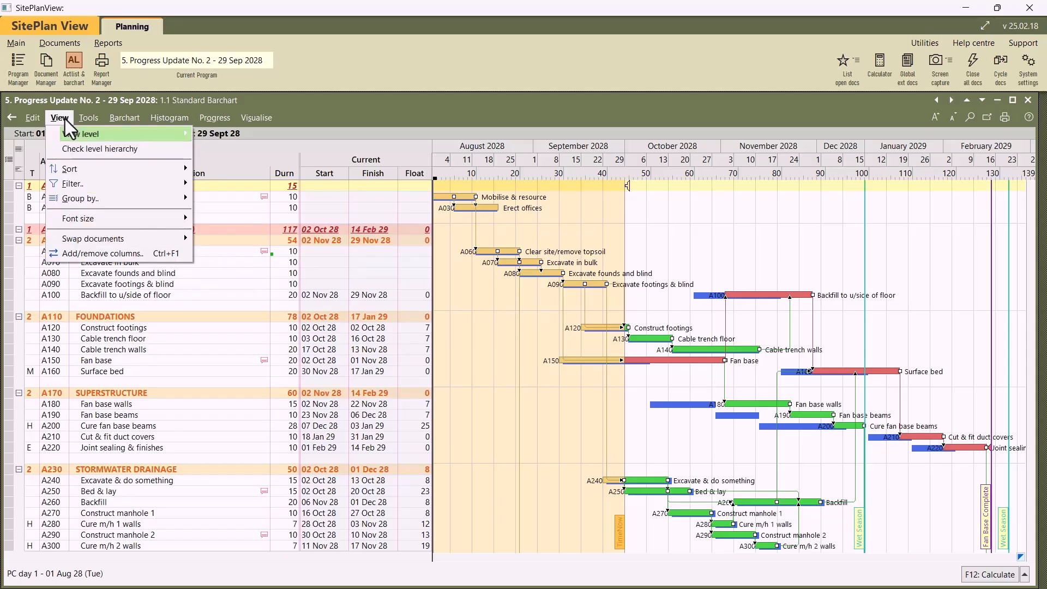
pyautogui.moveTo(72, 169)
pyautogui.click(230, 170)
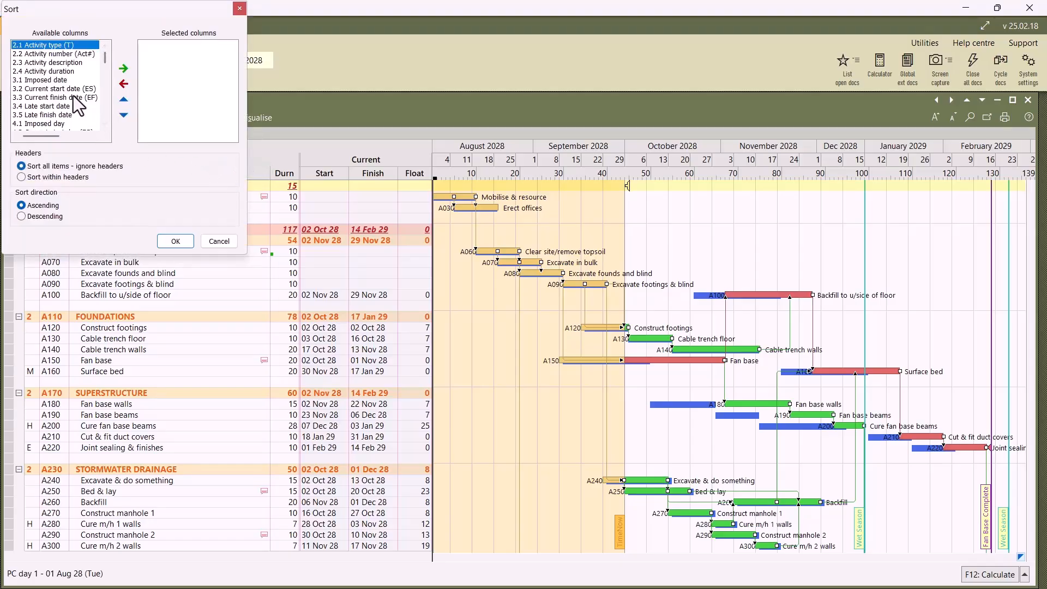
pyautogui.click(74, 89)
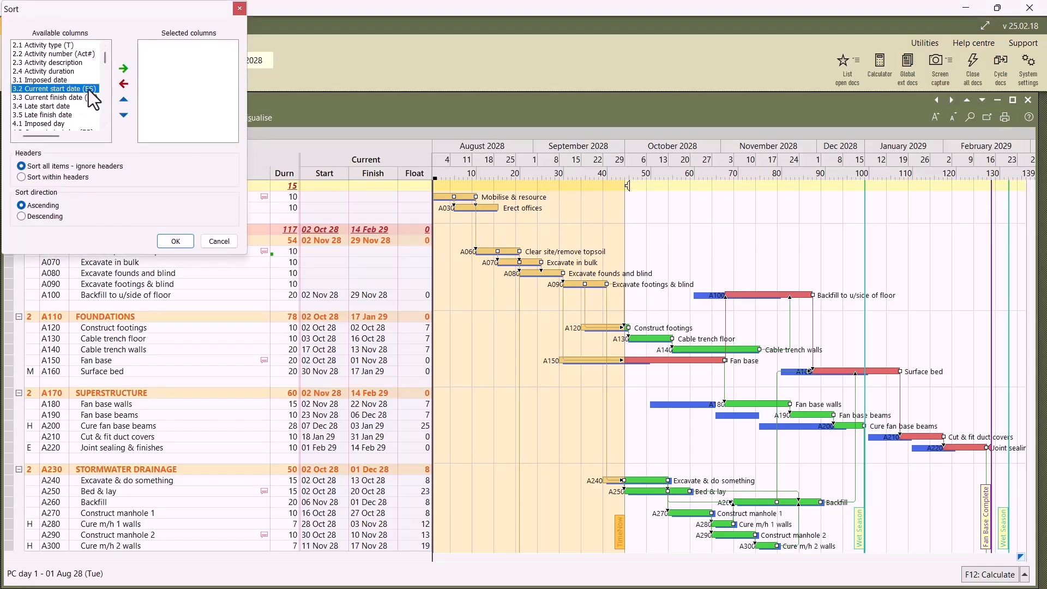
pyautogui.click(124, 69)
pyautogui.click(174, 241)
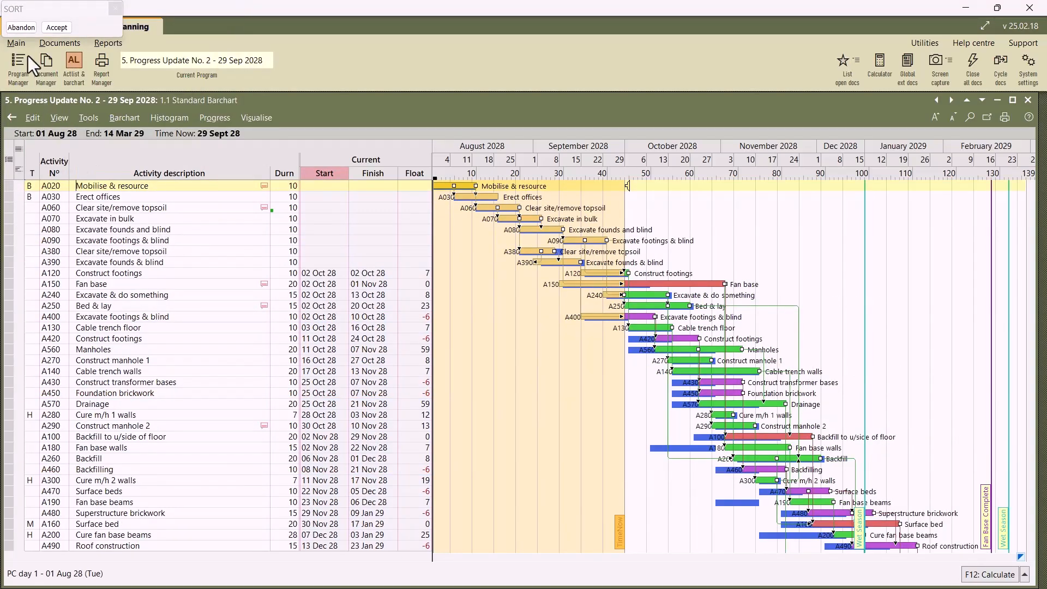
pyautogui.click(22, 27)
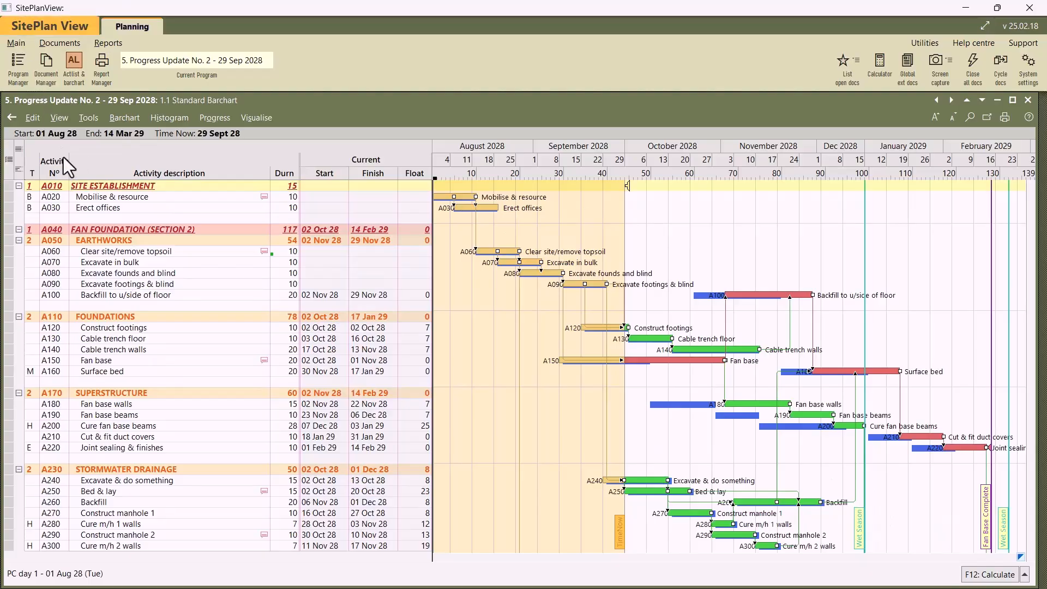
# Step: Group the activities by subcontractor code, with code and description as the group titles
pyautogui.click(54, 117)
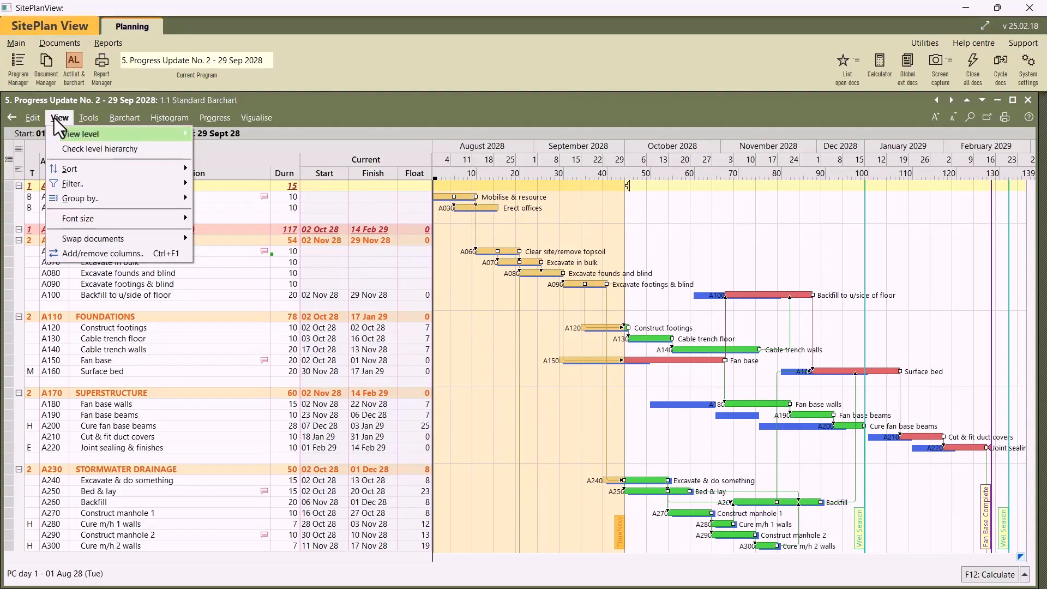
pyautogui.moveTo(64, 197)
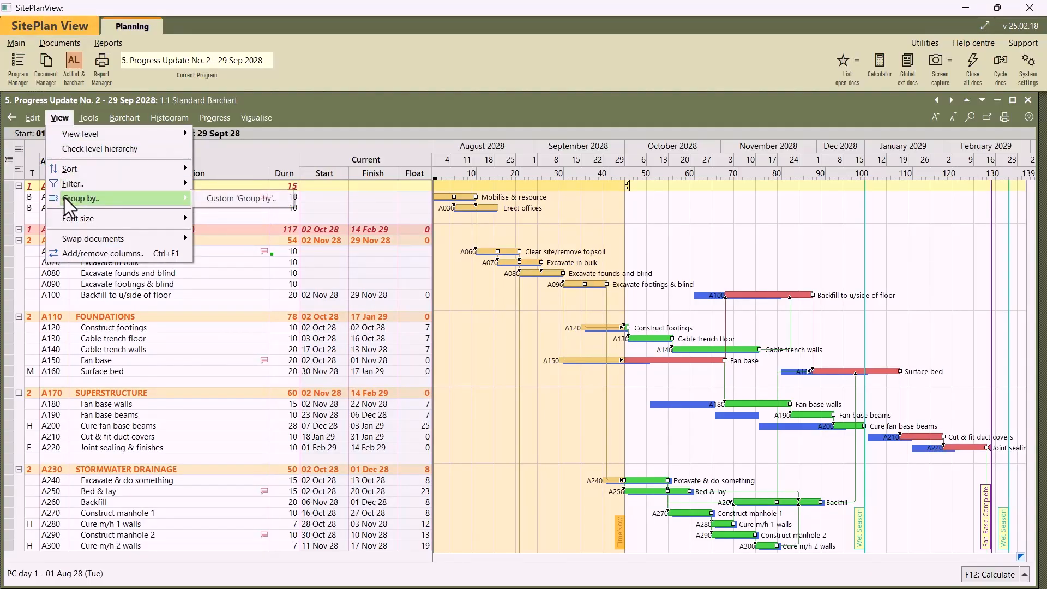
pyautogui.click(225, 198)
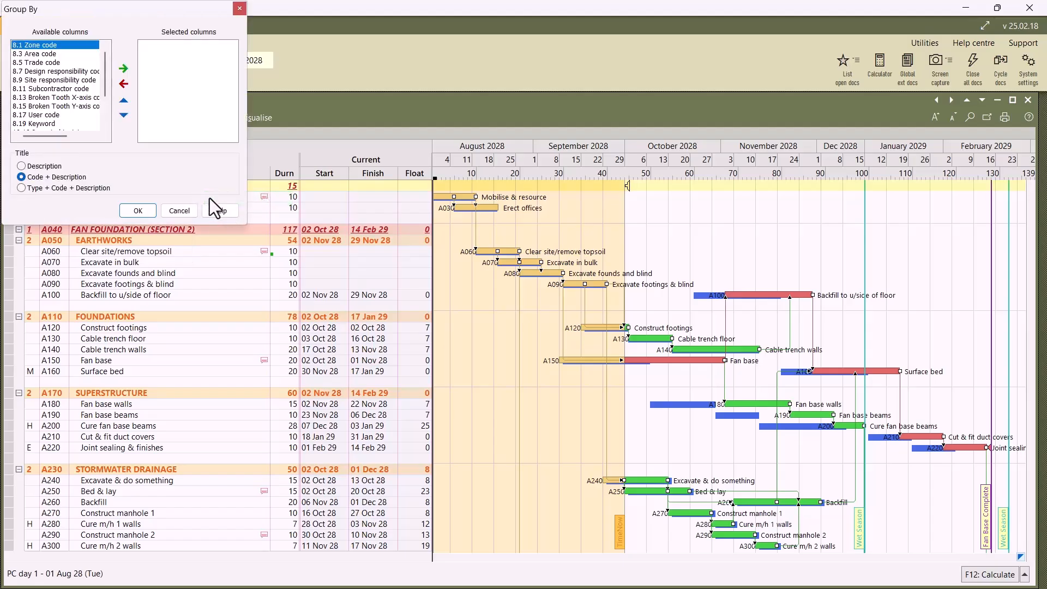
pyautogui.click(66, 88)
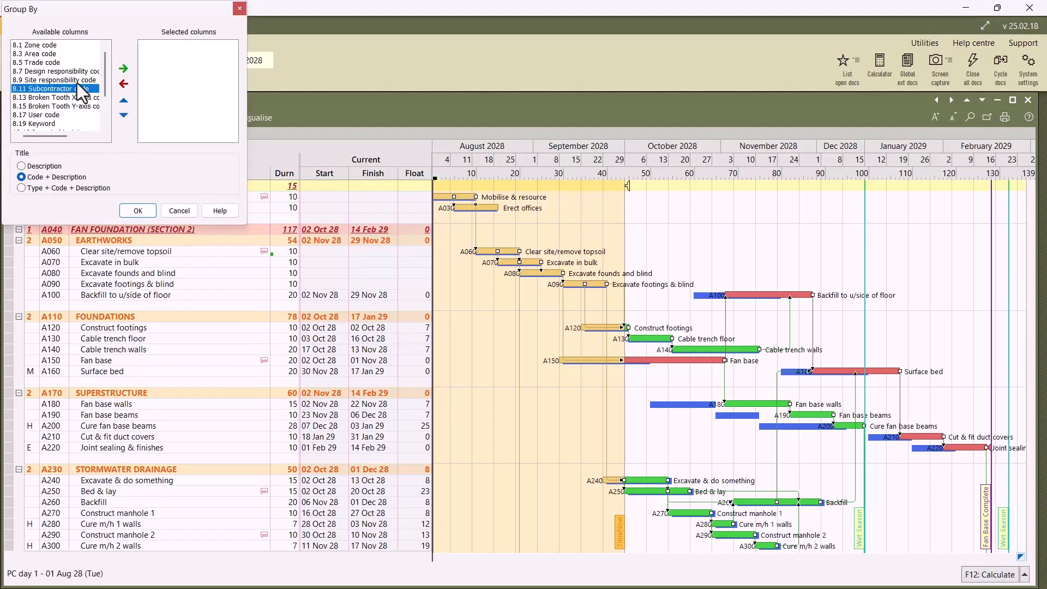
pyautogui.click(119, 67)
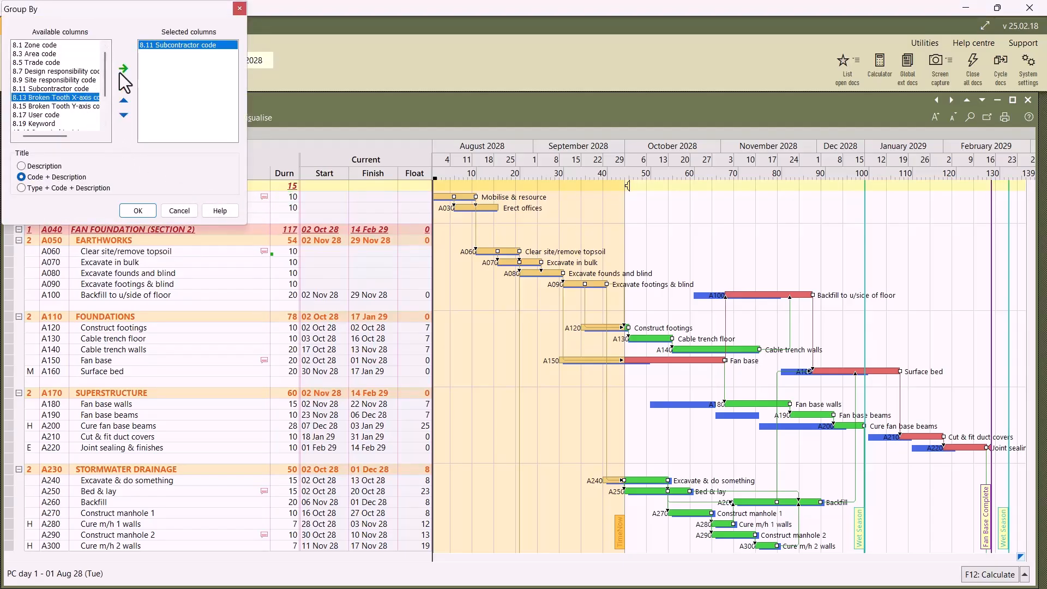
pyautogui.click(147, 211)
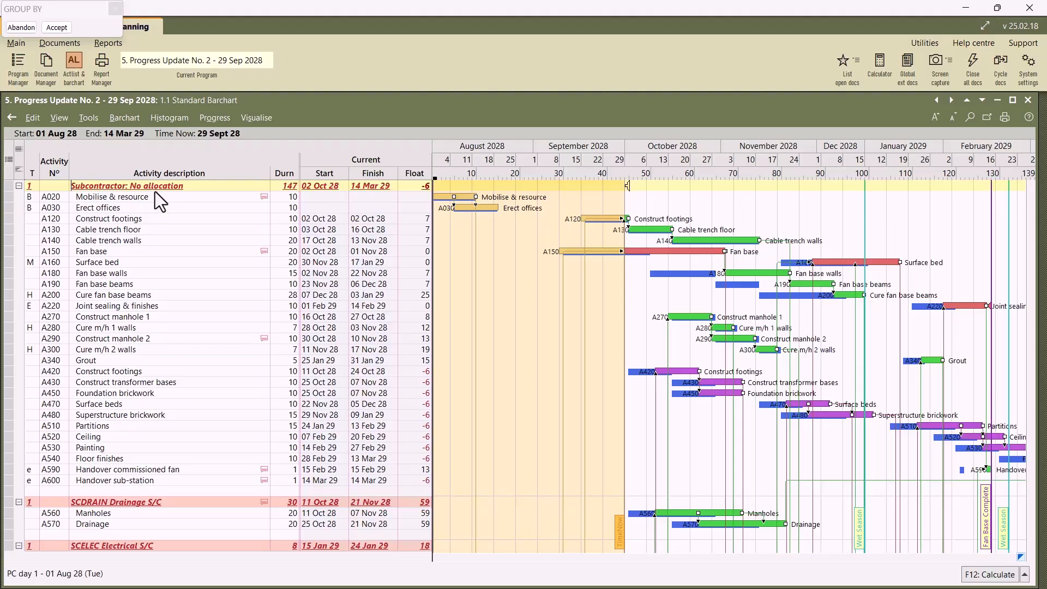
# Step: Collapse the group without a subcontractor allocation, review the subcontractor groups and abandon the grouping
pyautogui.click(20, 186)
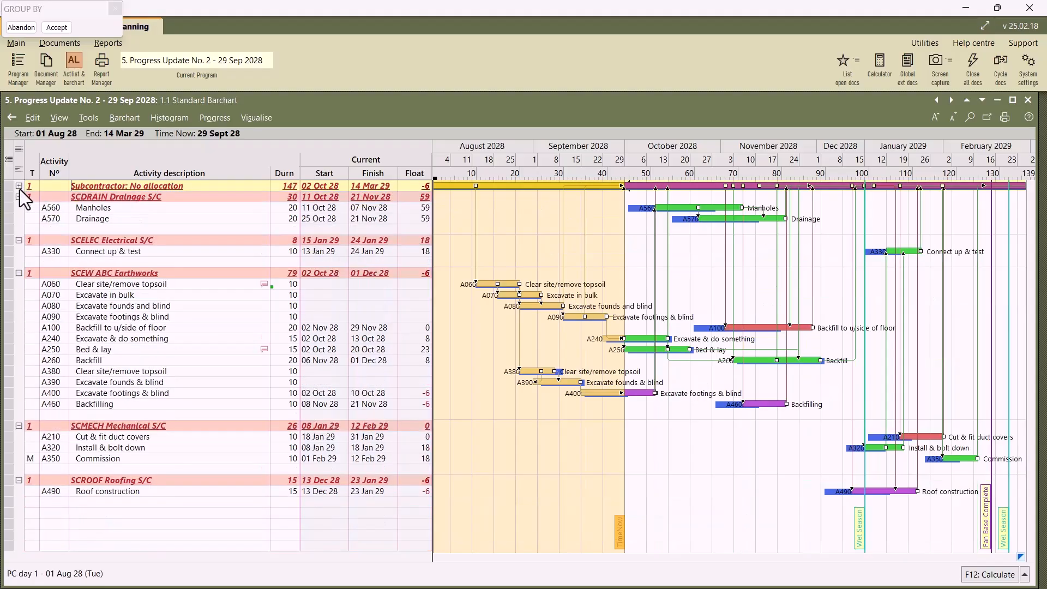
pyautogui.click(100, 208)
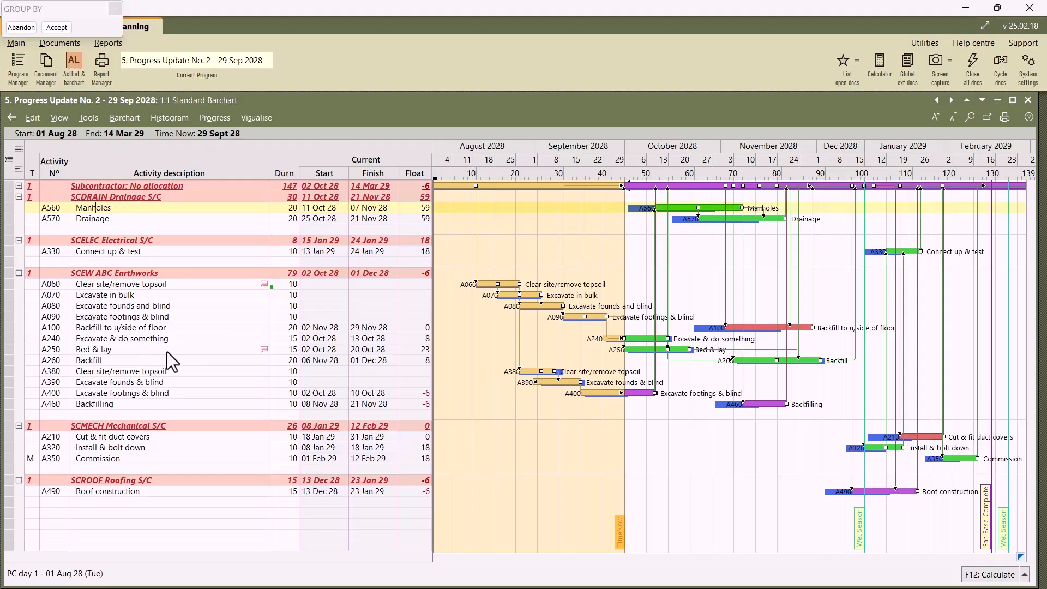
pyautogui.moveTo(52, 14); pyautogui.dragTo(349, 109)
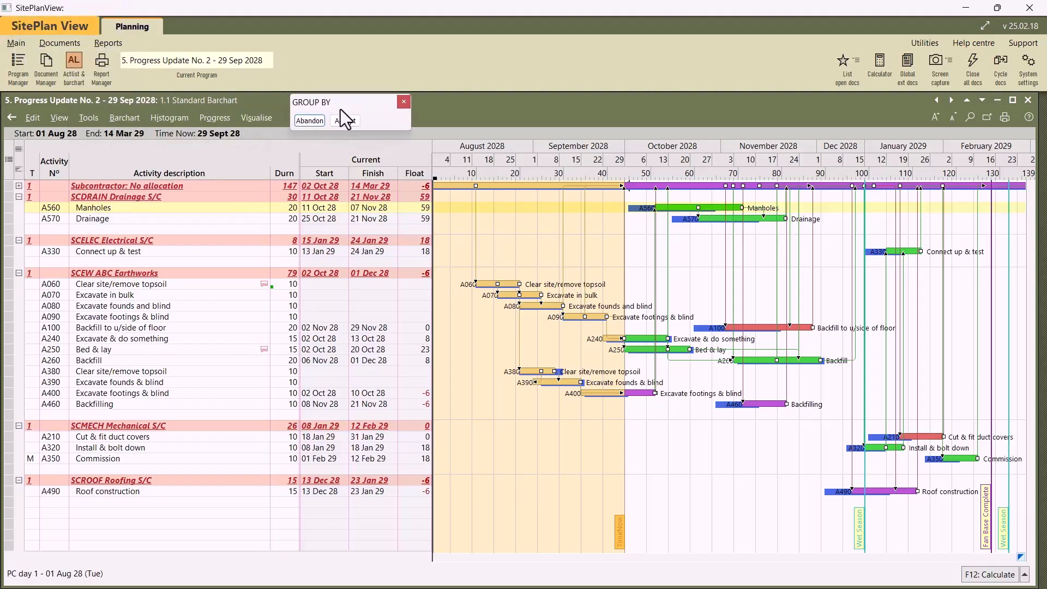
pyautogui.click(310, 121)
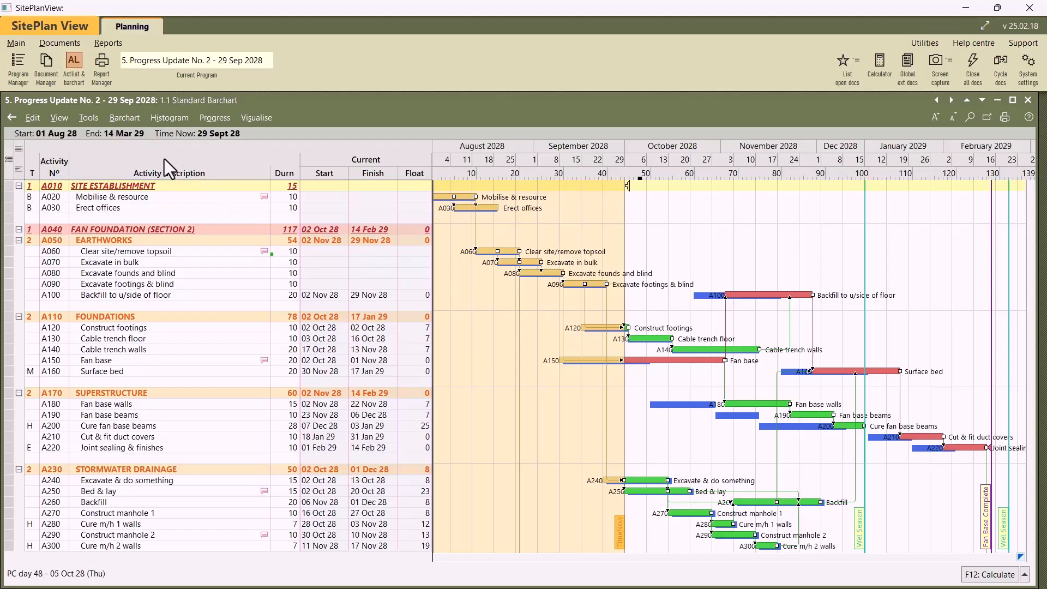
# Step: Colour the barchart bars by subcontractor and look over the recoloured bars
pyautogui.click(125, 118)
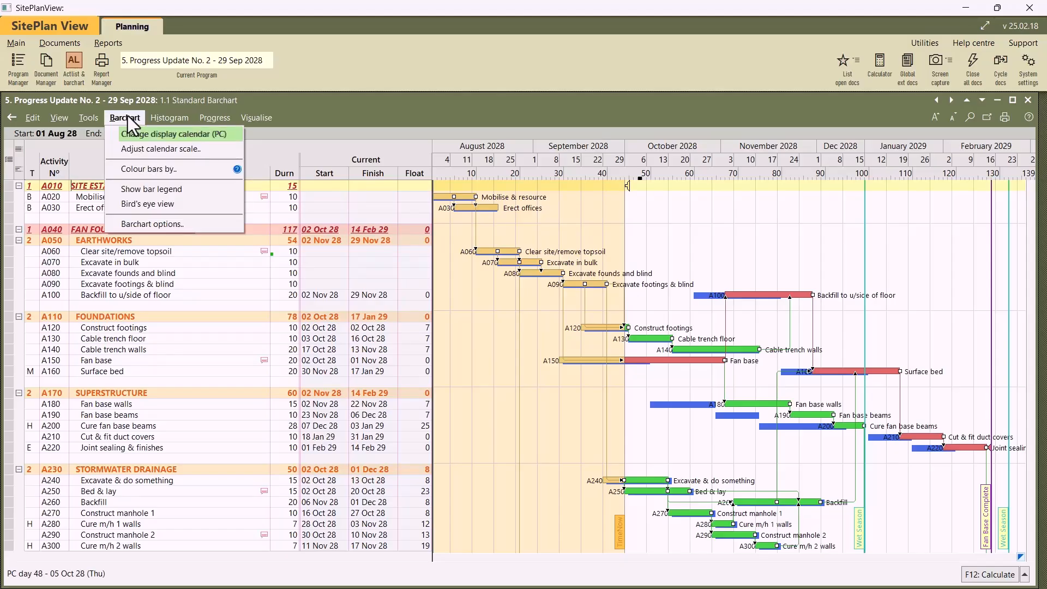
pyautogui.moveTo(139, 166)
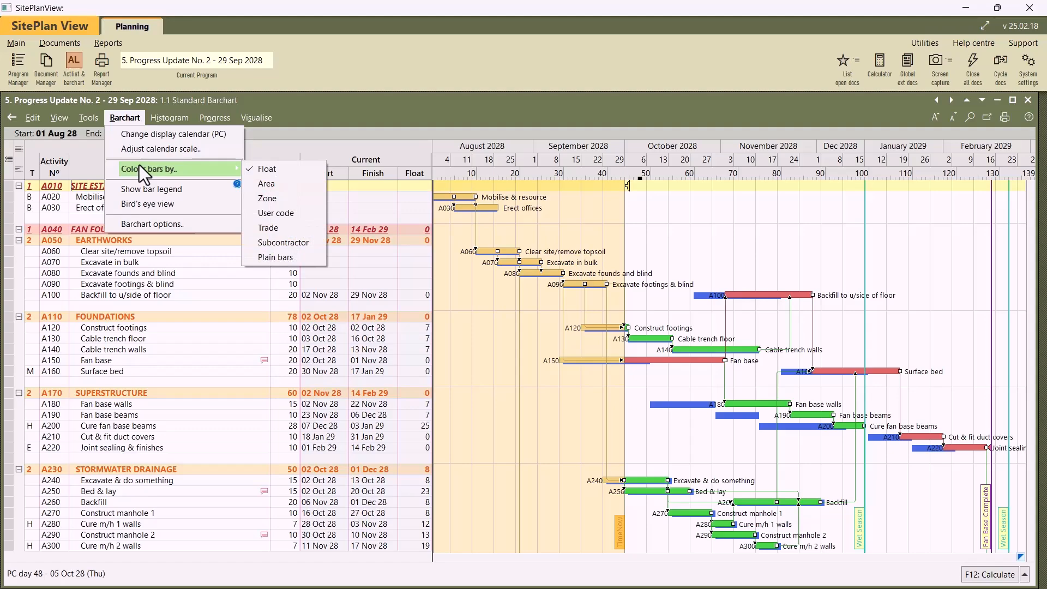
pyautogui.click(306, 242)
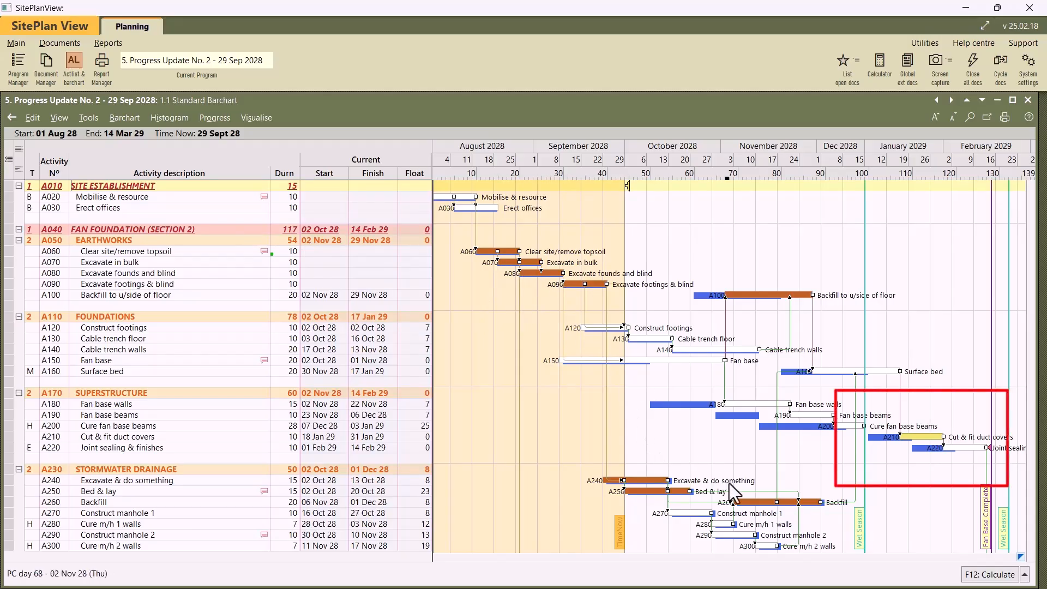
pyautogui.scroll(-1, 743, 493)
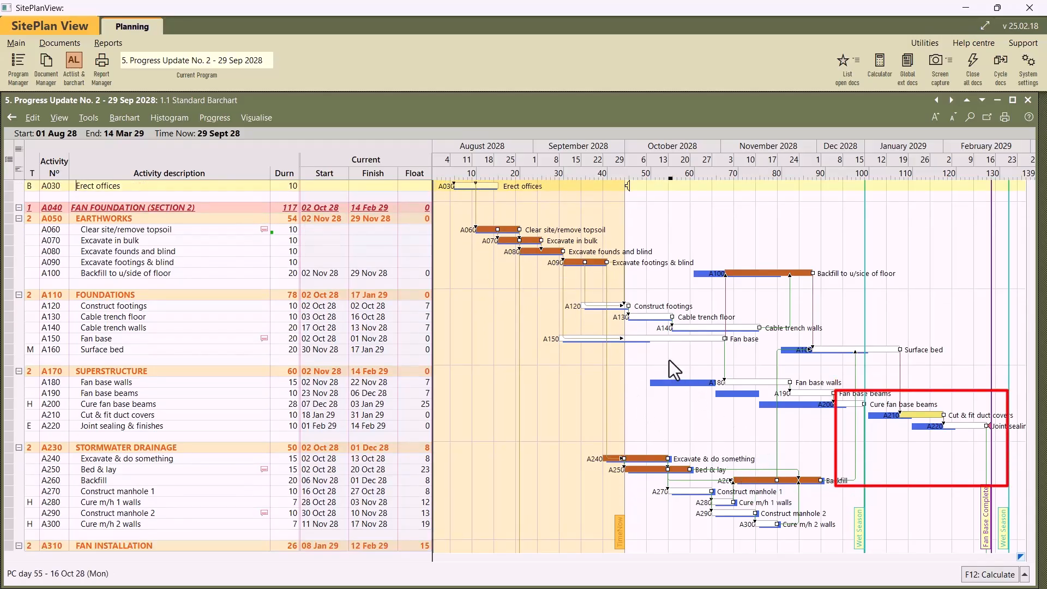
pyautogui.scroll(1, 669, 360)
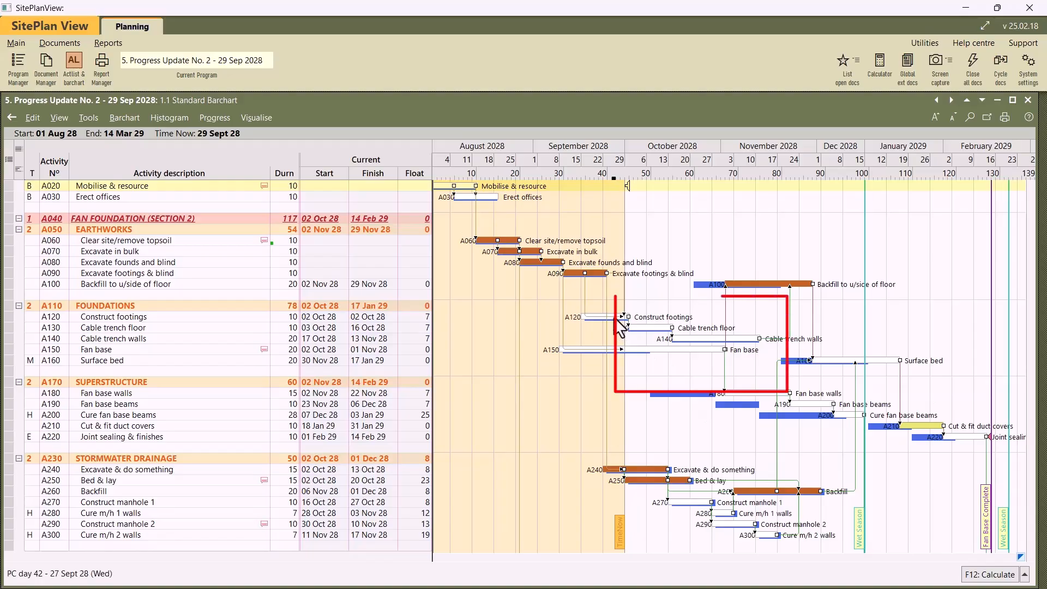
pyautogui.scroll(1, 626, 344)
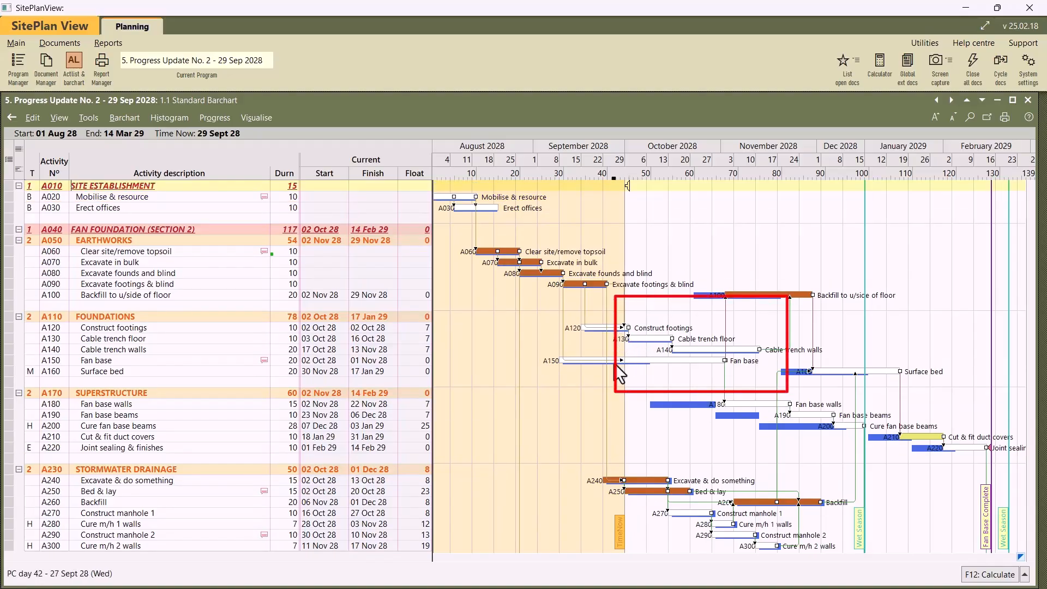
# Step: Colour the barchart bars by float and open the bird's eye view, moving it over the upper part of the chart
pyautogui.click(117, 120)
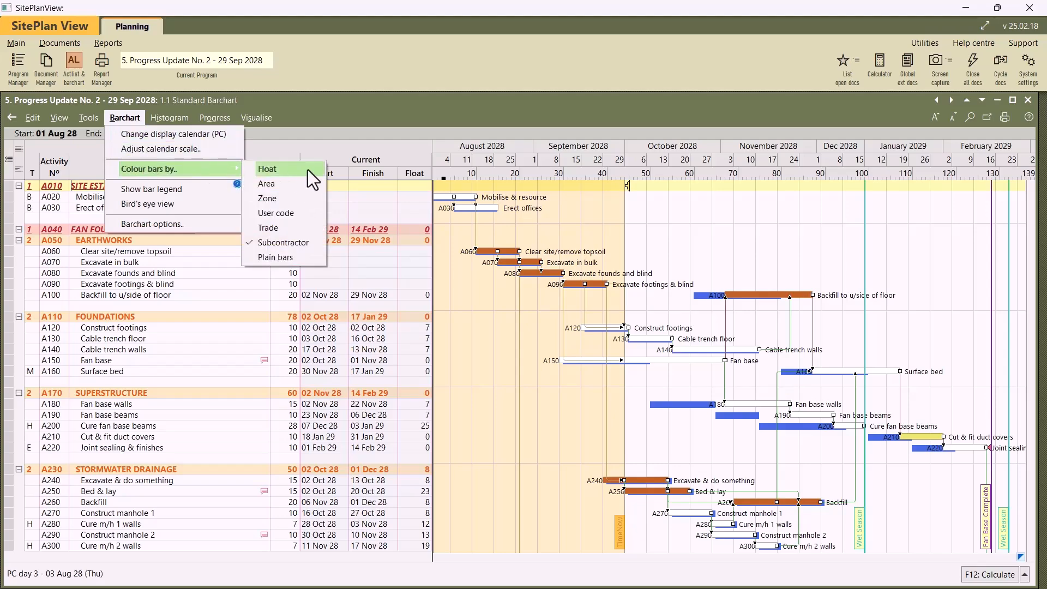
pyautogui.click(308, 169)
pyautogui.click(138, 120)
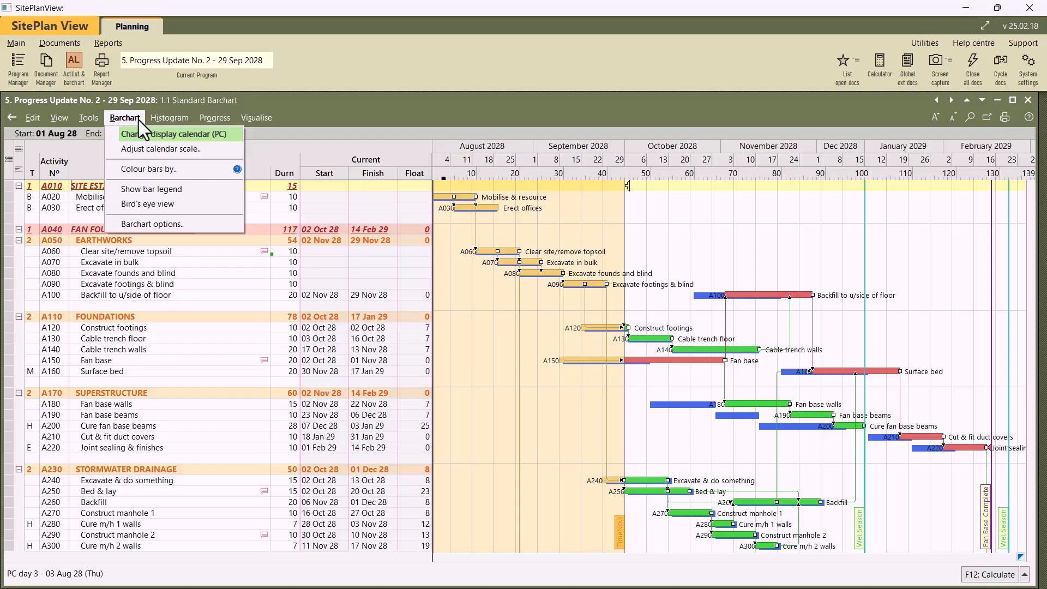
pyautogui.click(156, 203)
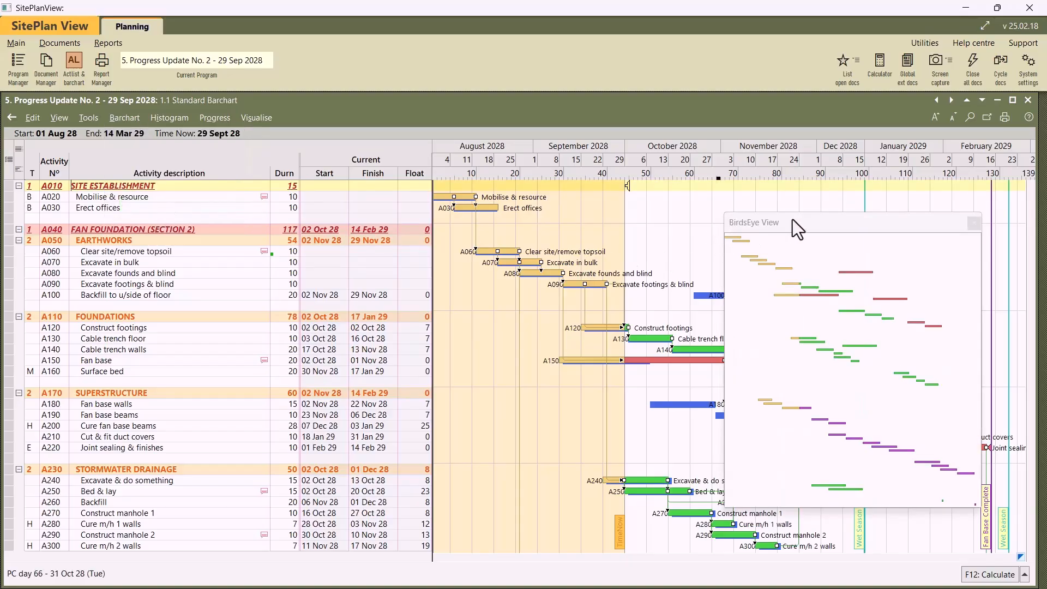
pyautogui.moveTo(794, 219); pyautogui.dragTo(579, 150)
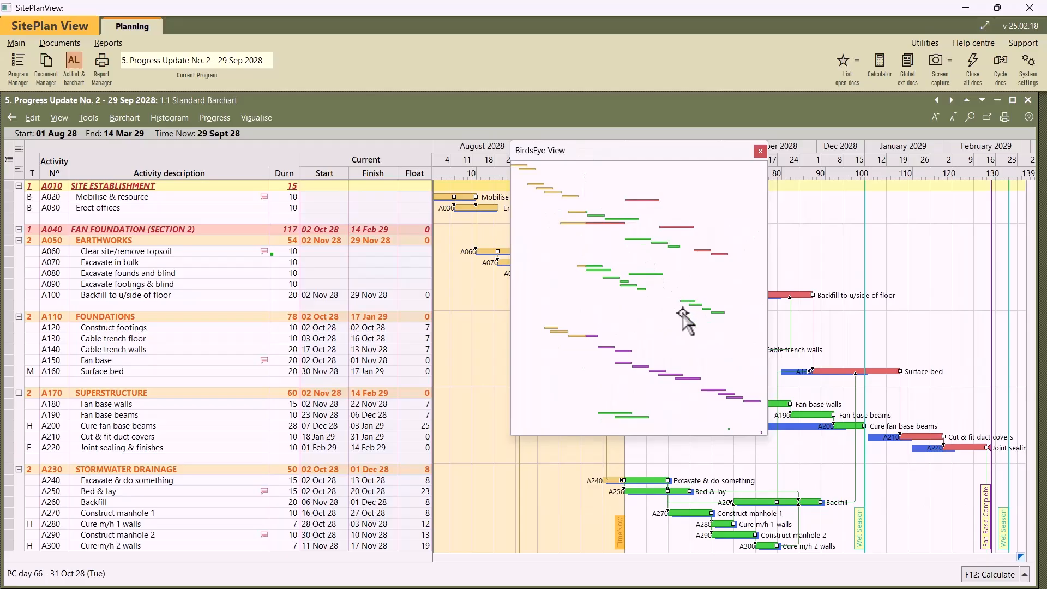
# Step: Jump to different activity bars through the bird's eye view, close it and return to the start of the program
pyautogui.click(691, 303)
pyautogui.click(721, 393)
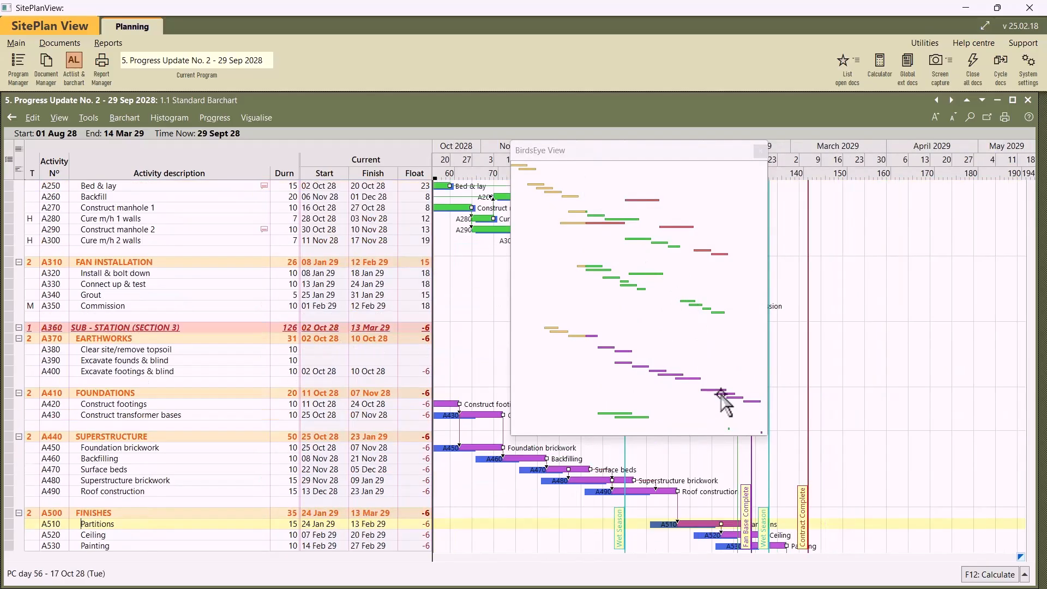
pyautogui.click(621, 362)
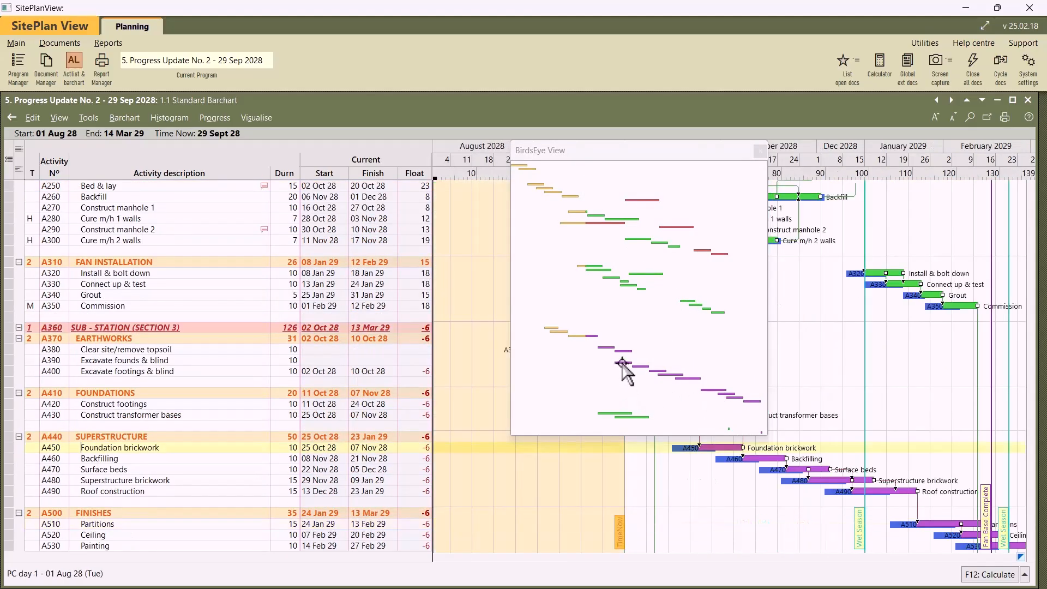
pyautogui.click(760, 151)
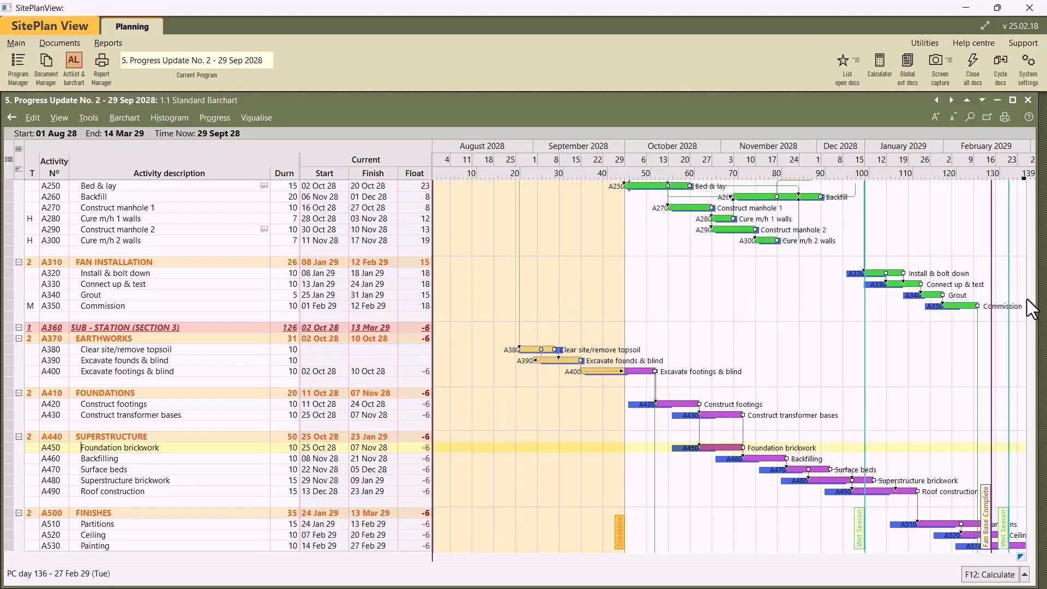
pyautogui.moveTo(1031, 377); pyautogui.dragTo(1033, 206)
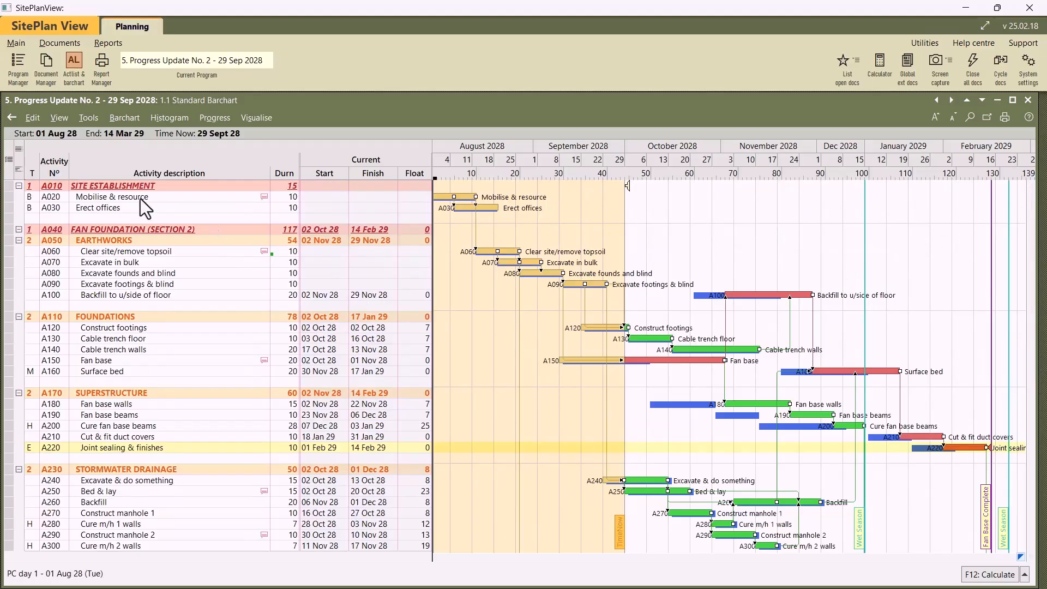
# Step: Plot a planning resource histogram for Concrete (CONC) on the barchart
pyautogui.click(131, 122)
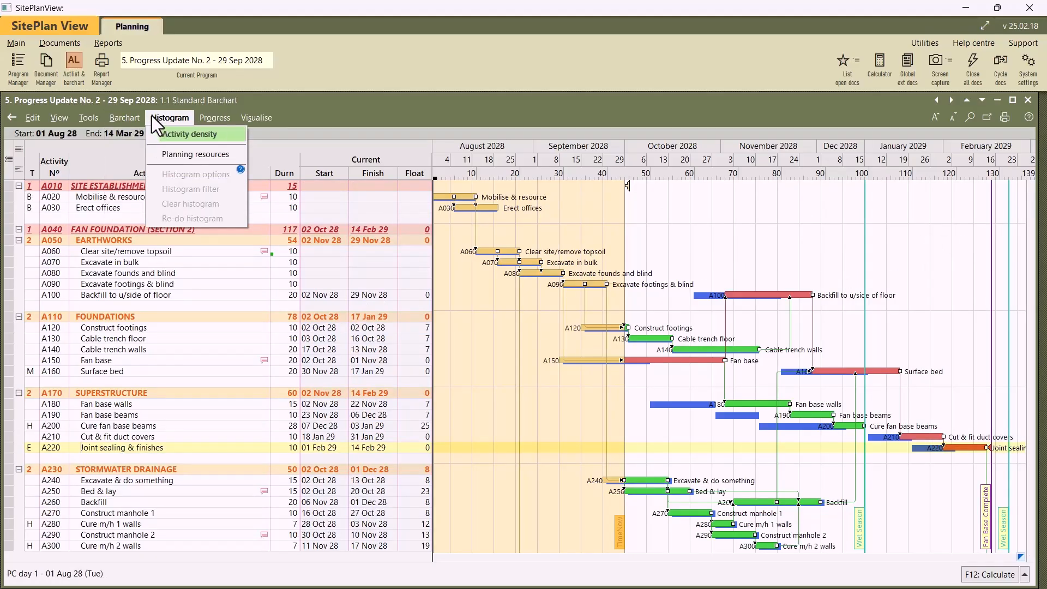
pyautogui.click(168, 154)
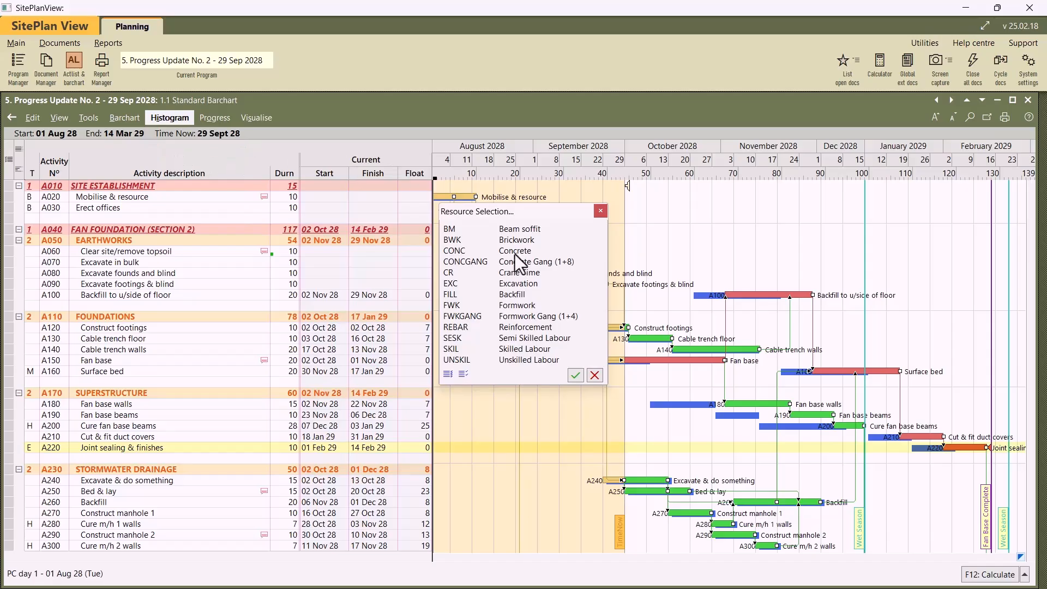
pyautogui.click(492, 253)
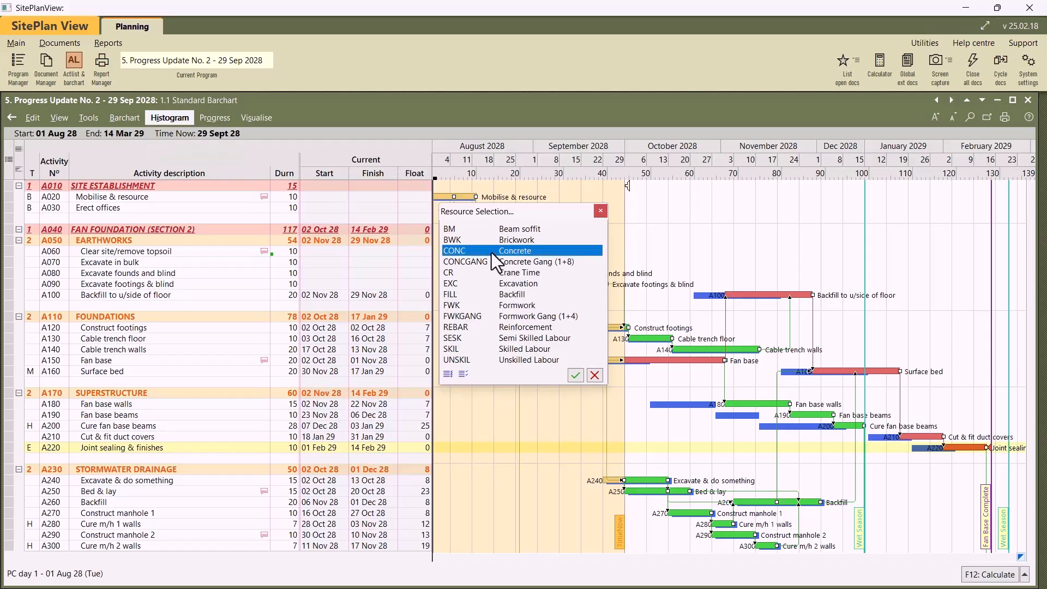
pyautogui.click(576, 380)
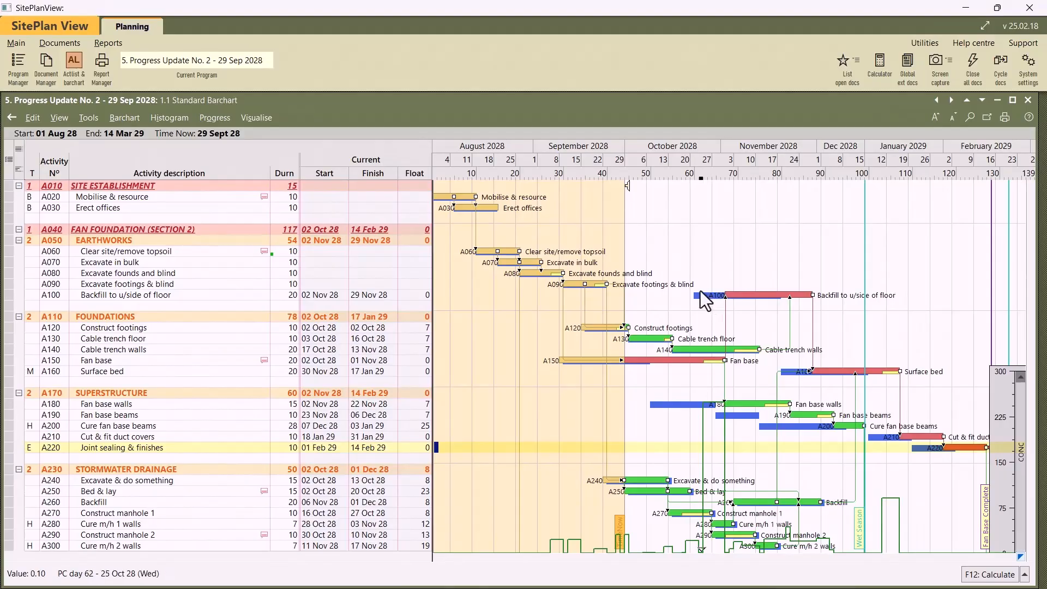
# Step: Add the late start histogram with cumulative values to the concrete plot, and clear the histogram after viewing it
pyautogui.click(169, 118)
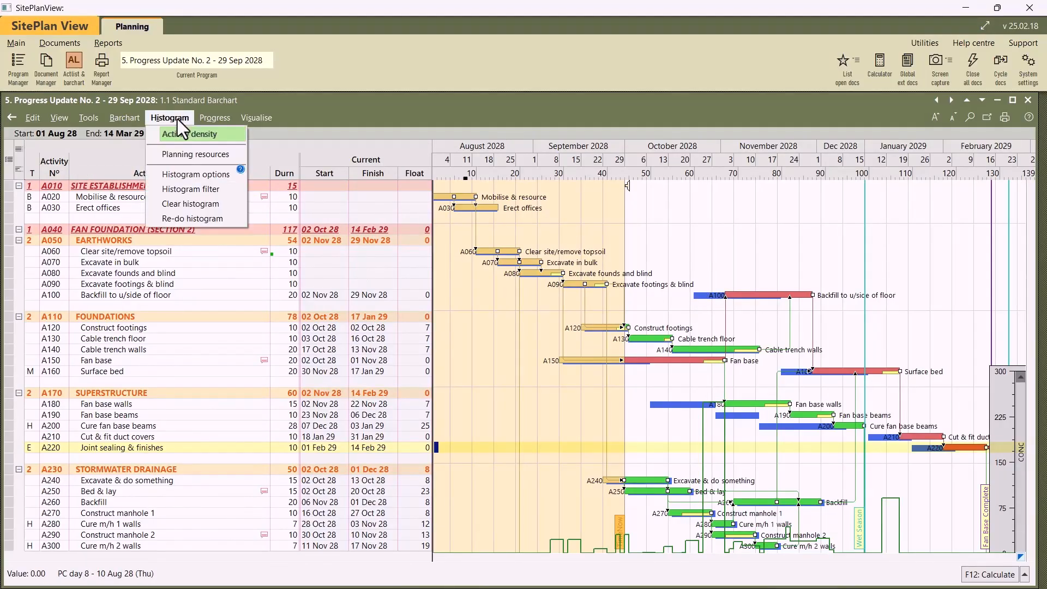
pyautogui.click(188, 175)
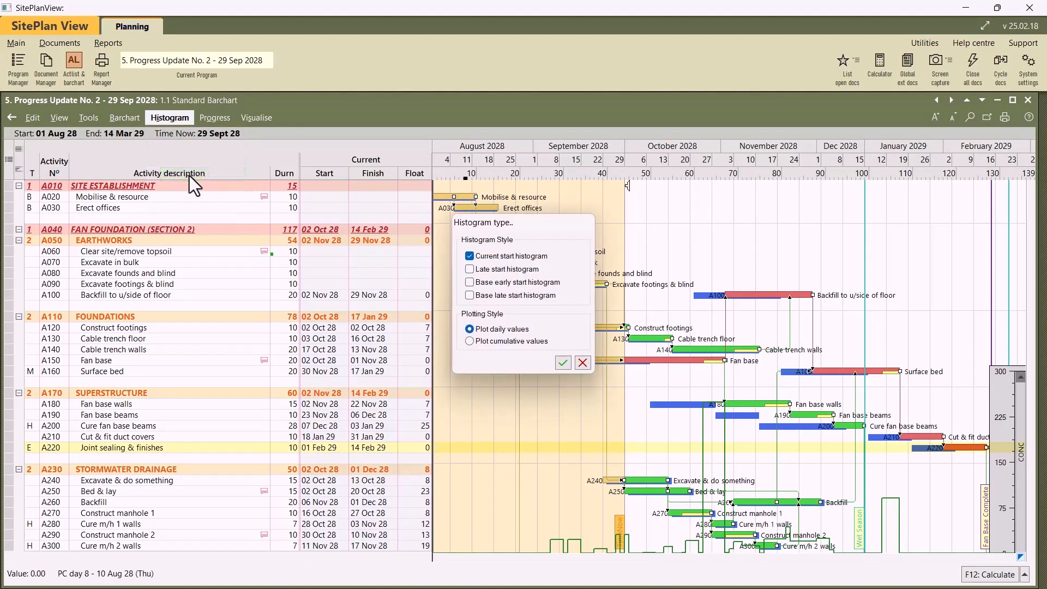
pyautogui.click(470, 269)
pyautogui.click(562, 363)
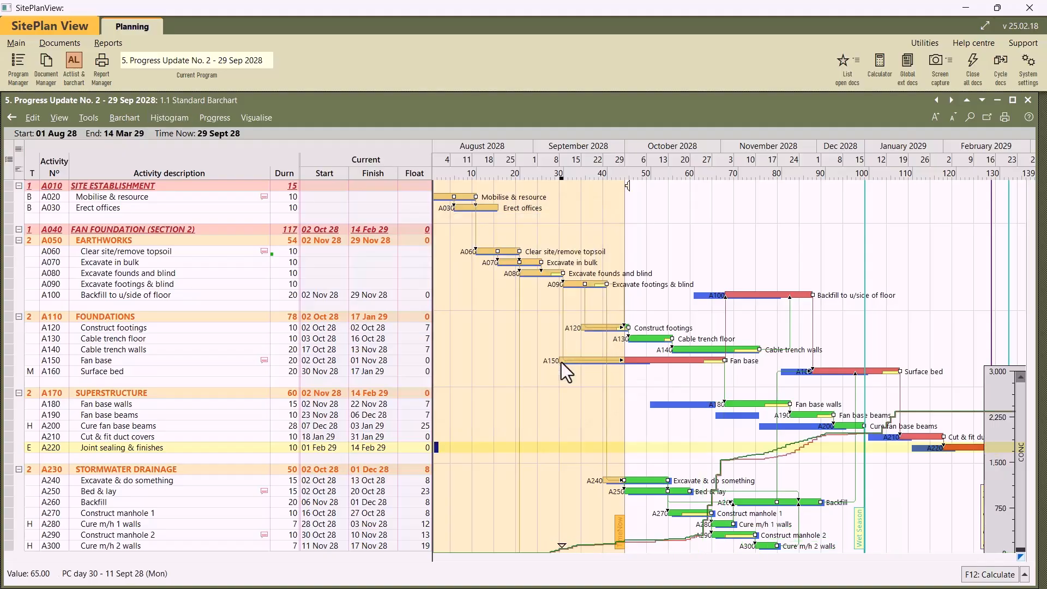
pyautogui.click(184, 121)
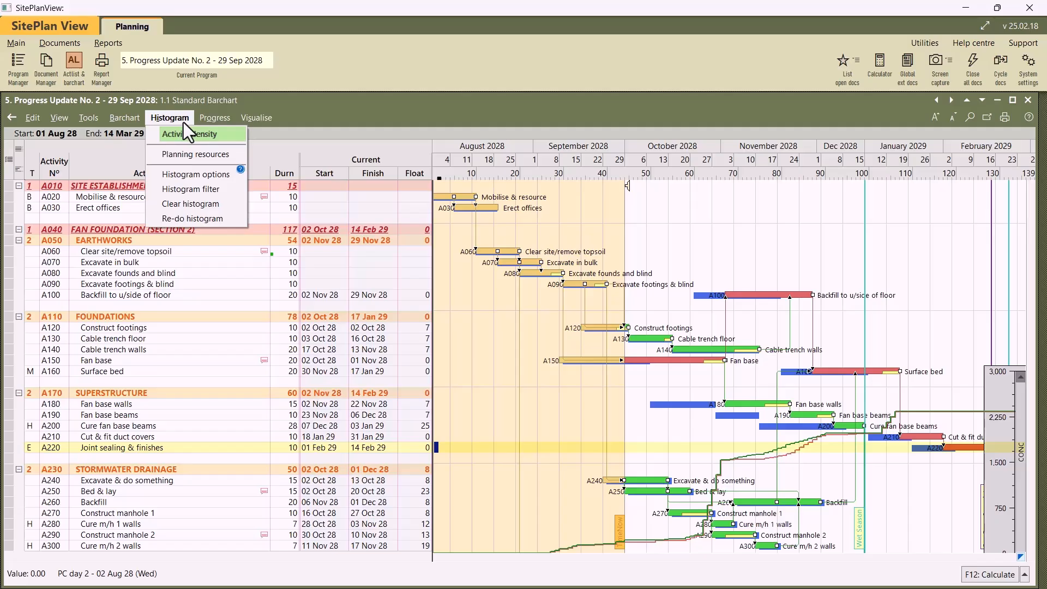
pyautogui.click(185, 202)
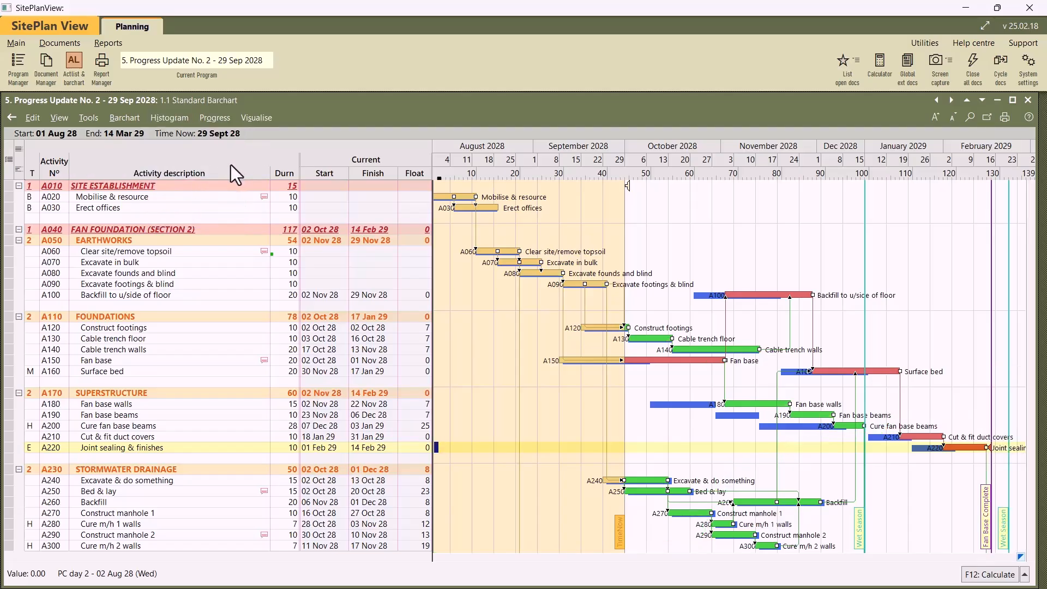
# Step: Turn on the %Complete bars for headings and close the activity list to its lowest level
pyautogui.click(179, 124)
pyautogui.moveTo(203, 117)
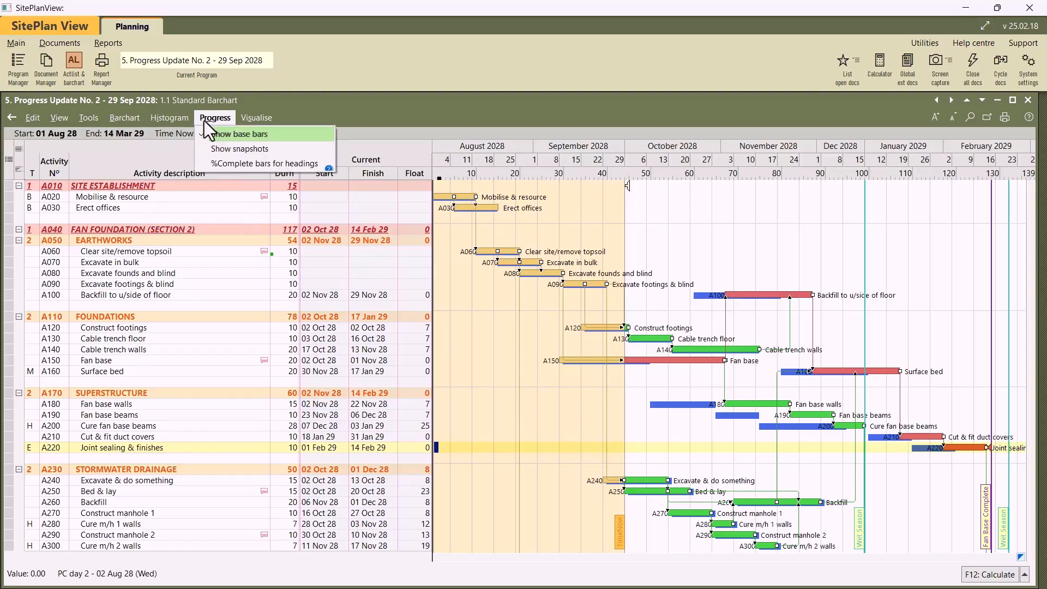
pyautogui.click(236, 163)
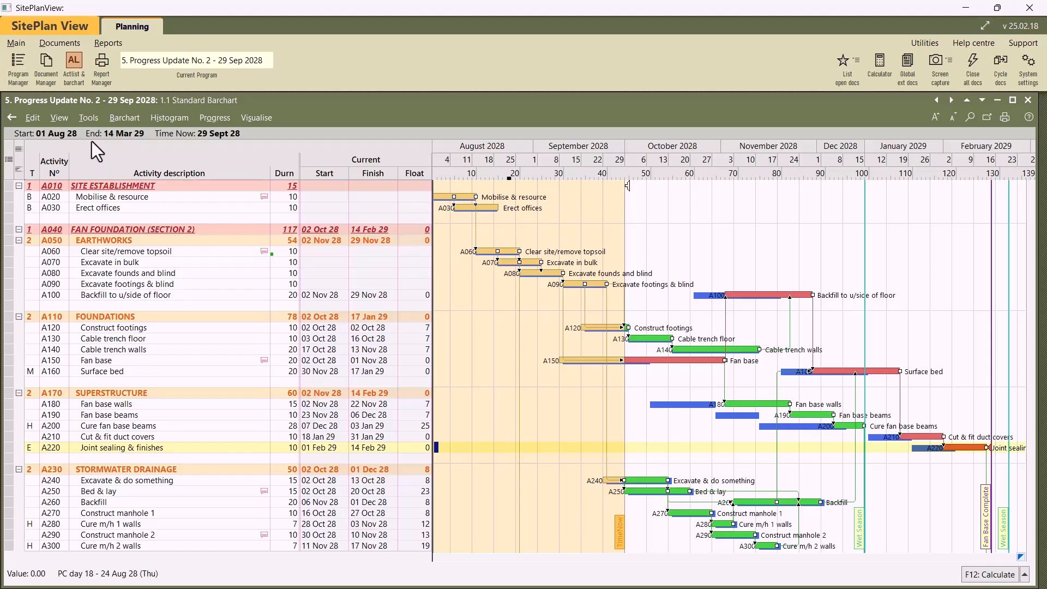
pyautogui.click(66, 122)
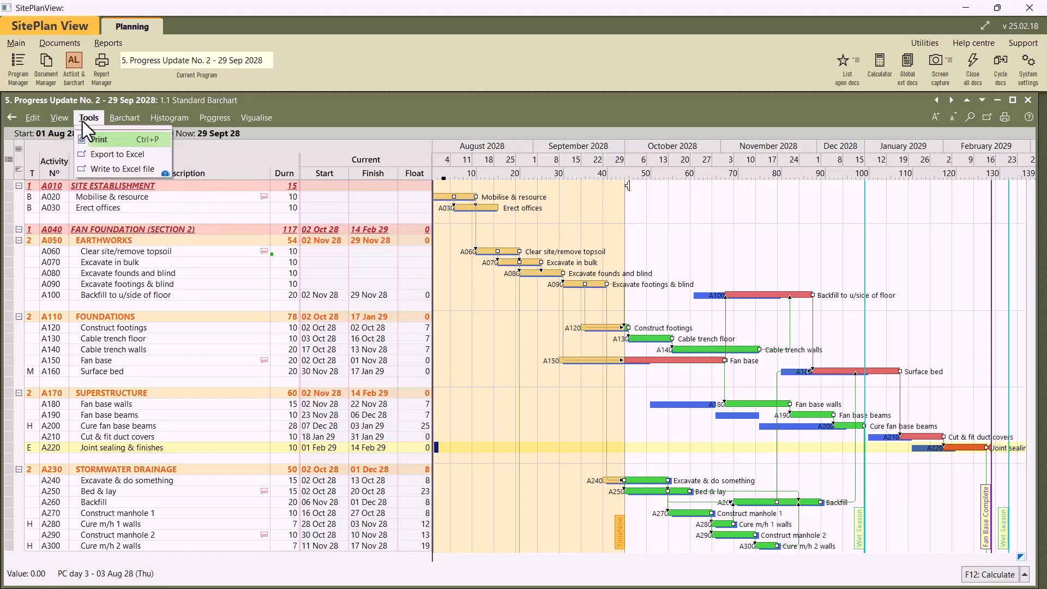
pyautogui.moveTo(74, 136)
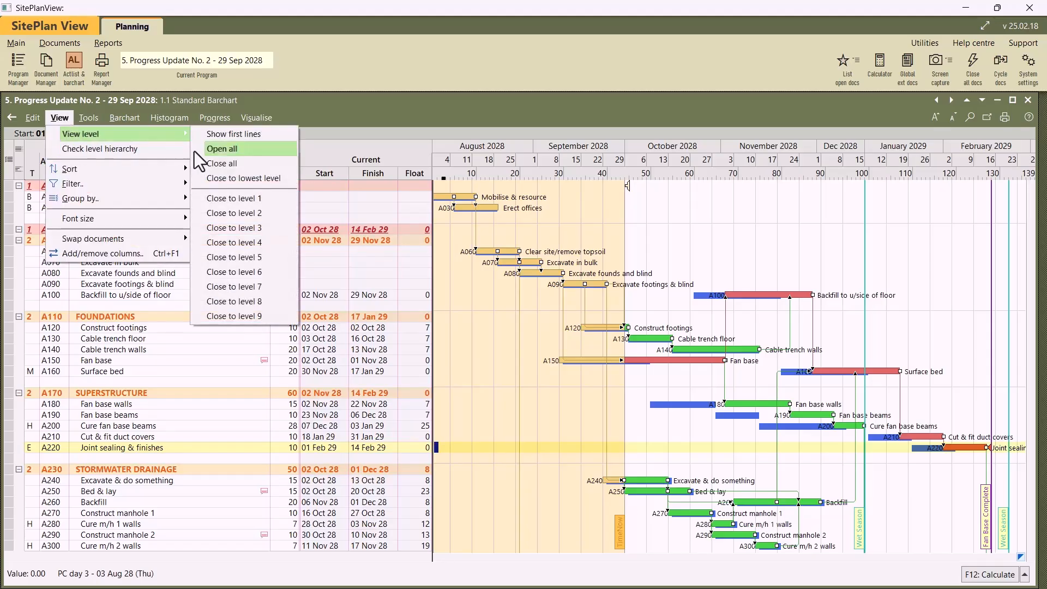
pyautogui.click(230, 178)
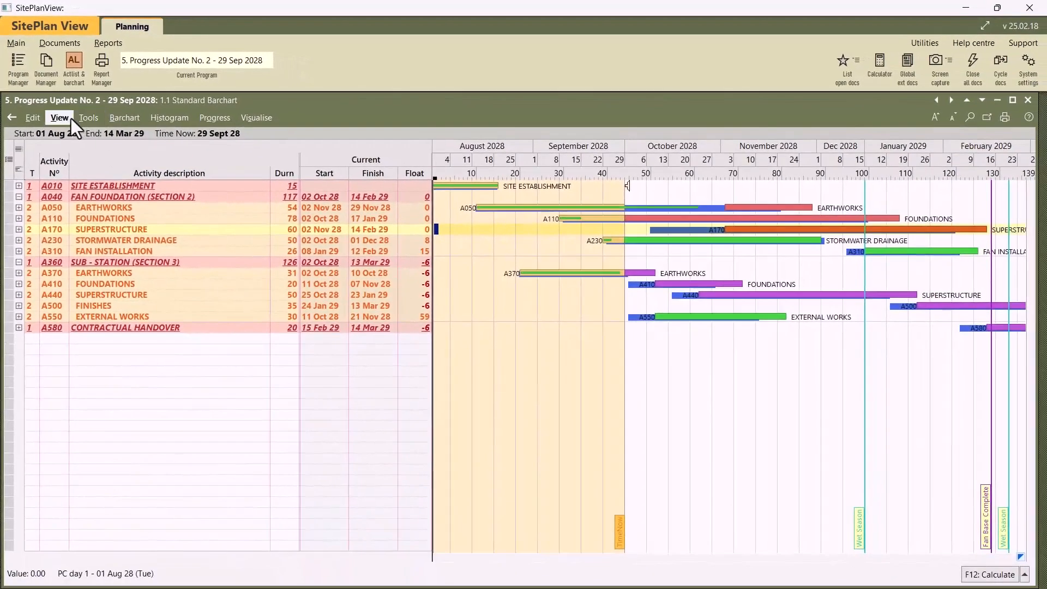
# Step: Open all levels of the activity list again
pyautogui.click(69, 119)
pyautogui.moveTo(80, 131)
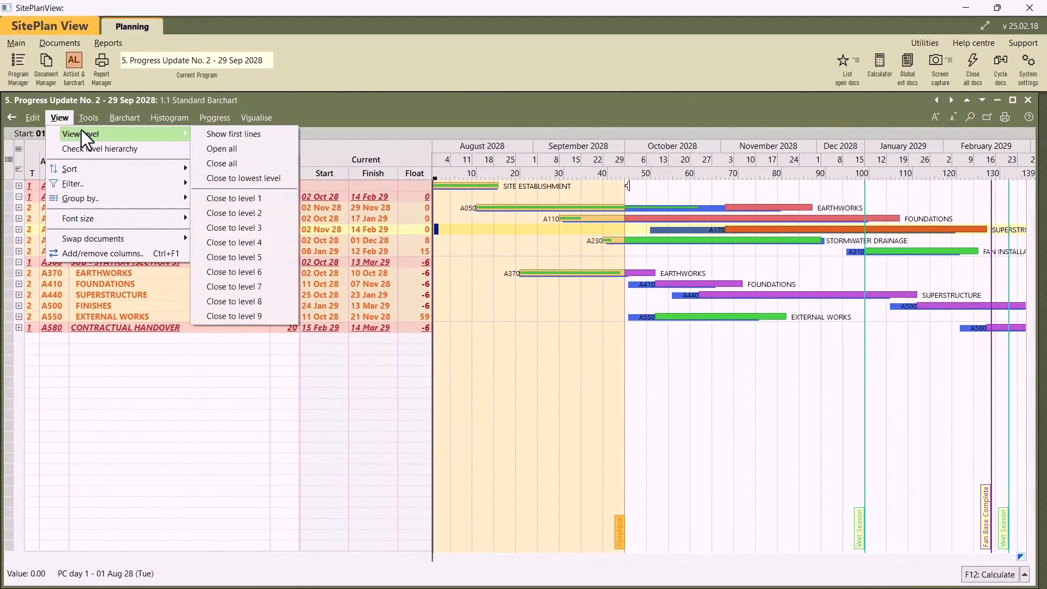
pyautogui.click(228, 151)
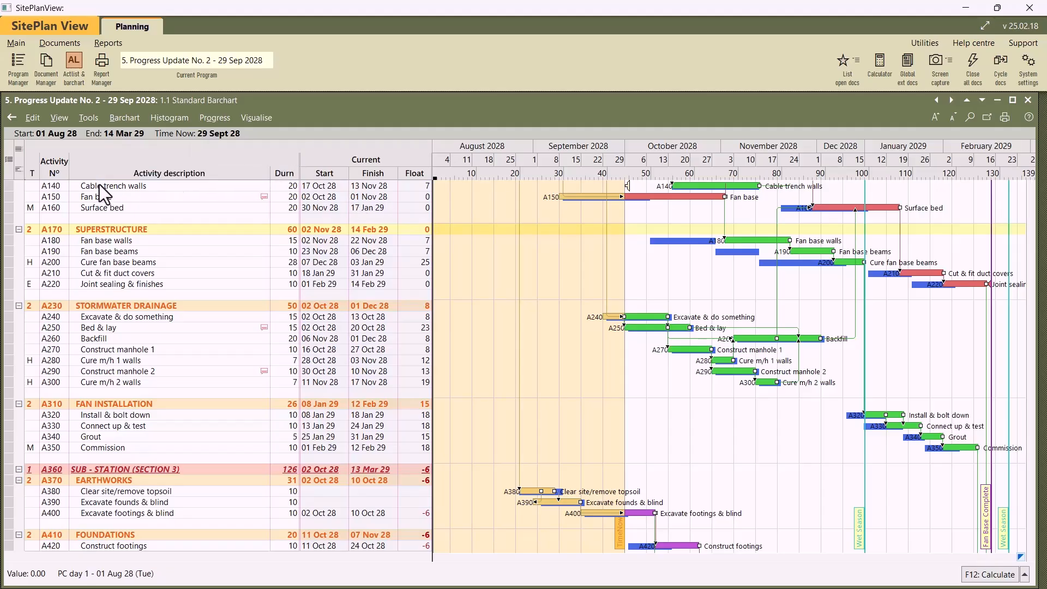
# Step: Open the 4.2 Barchart with Resource Allocations document and view the resources allocated to the earthworks activities
pyautogui.click(46, 61)
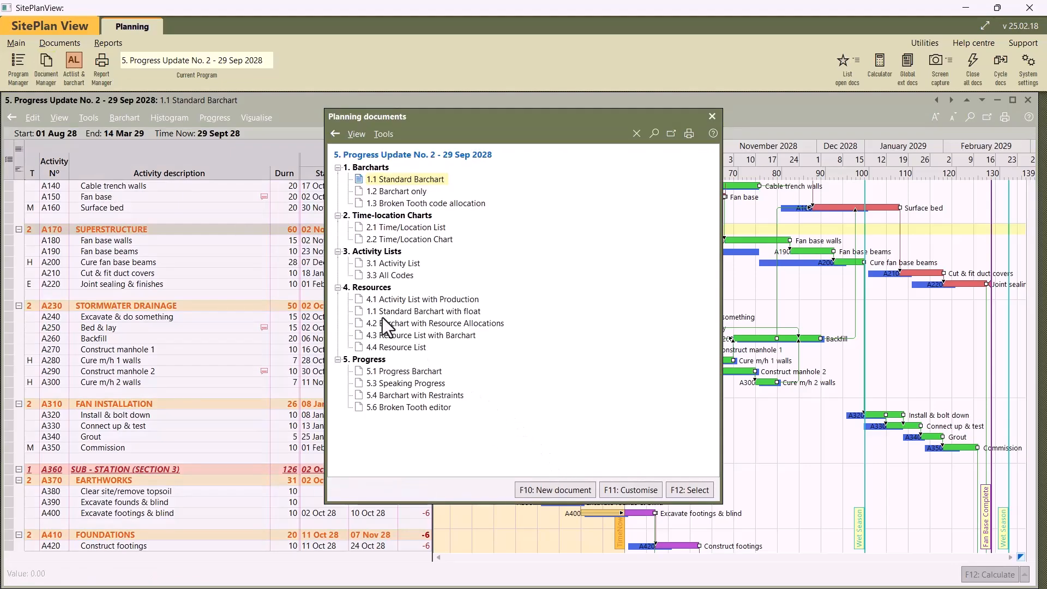
pyautogui.doubleClick(403, 324)
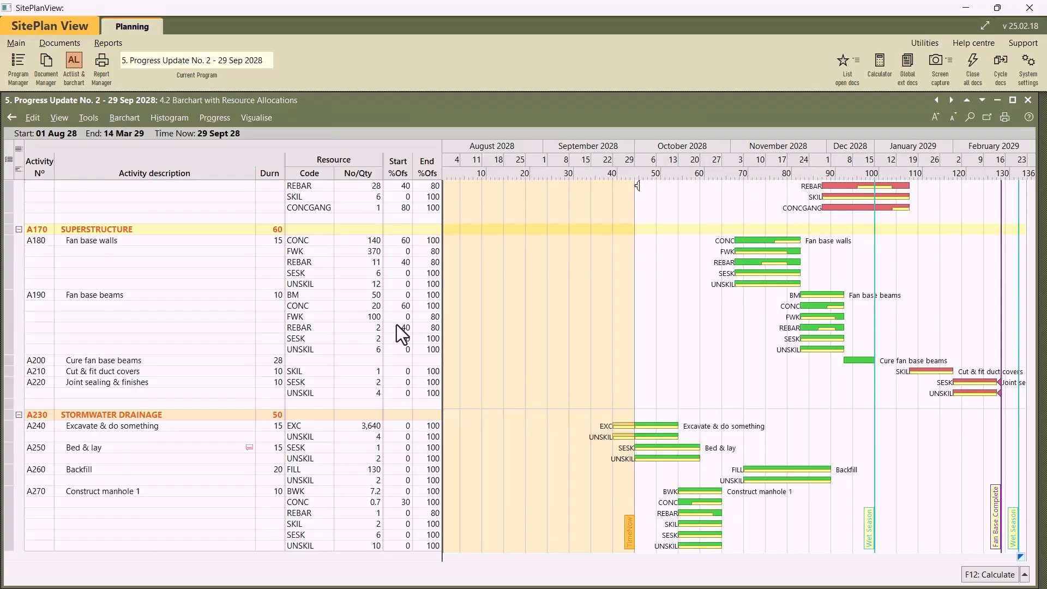
pyautogui.scroll(9, 382, 322)
pyautogui.scroll(6, 381, 322)
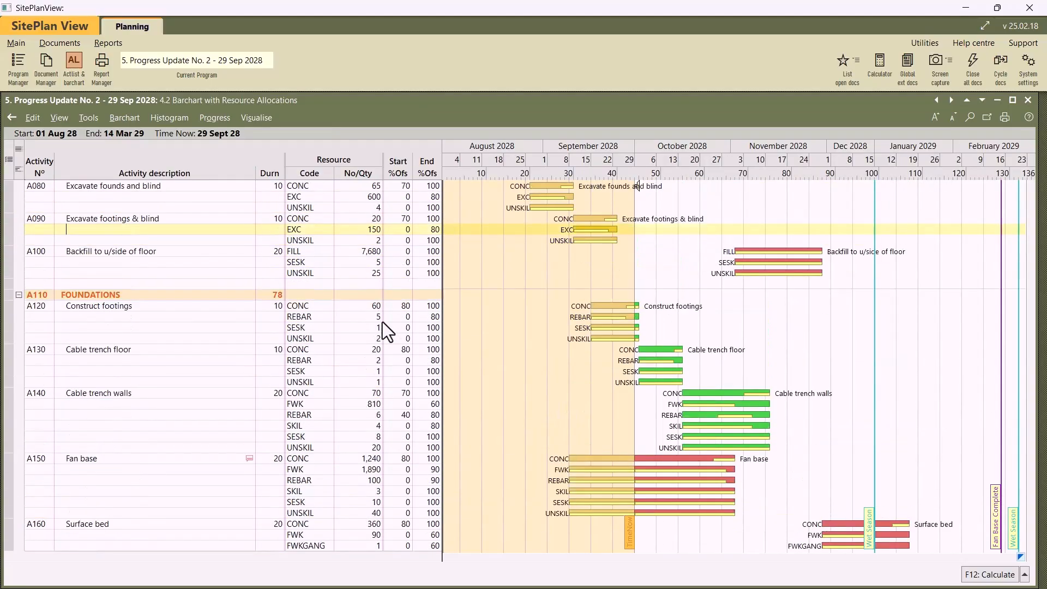
pyautogui.click(287, 253)
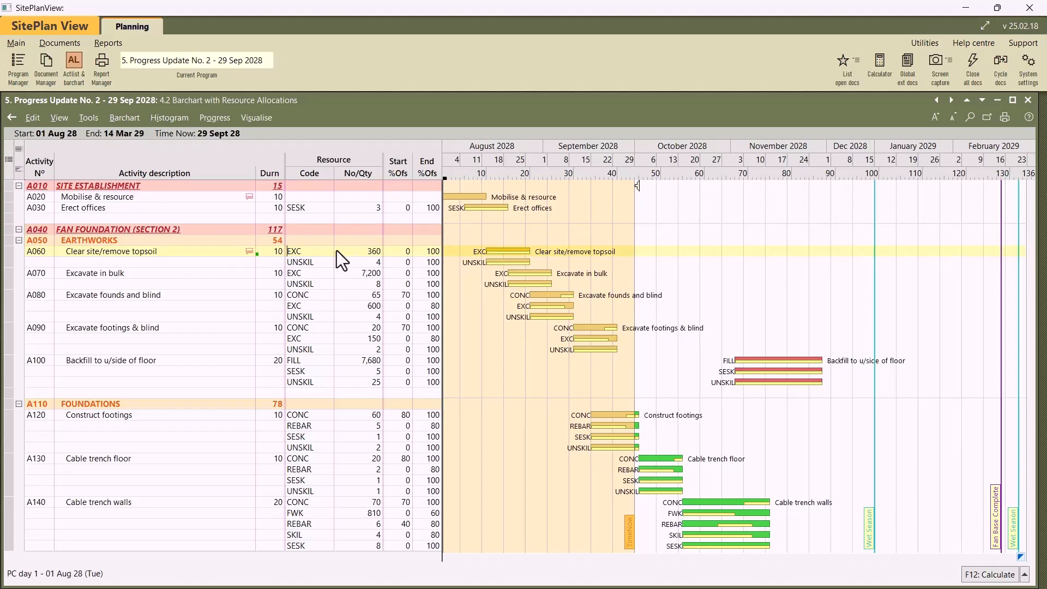
# Step: Open the 4.3 Resource List with Barchart document and examine the activities that use Concrete
pyautogui.click(45, 57)
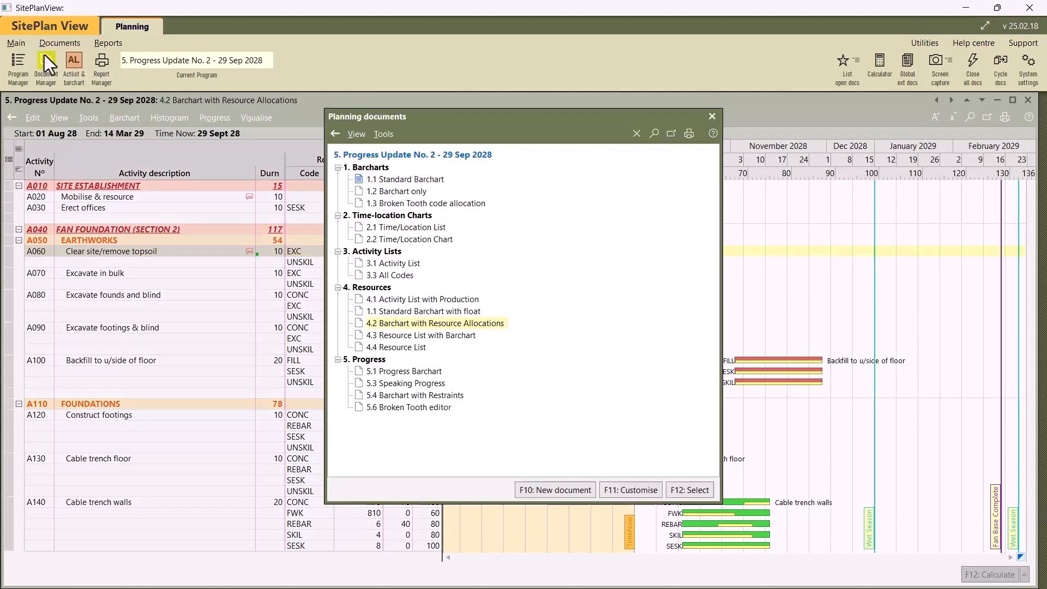
pyautogui.doubleClick(443, 334)
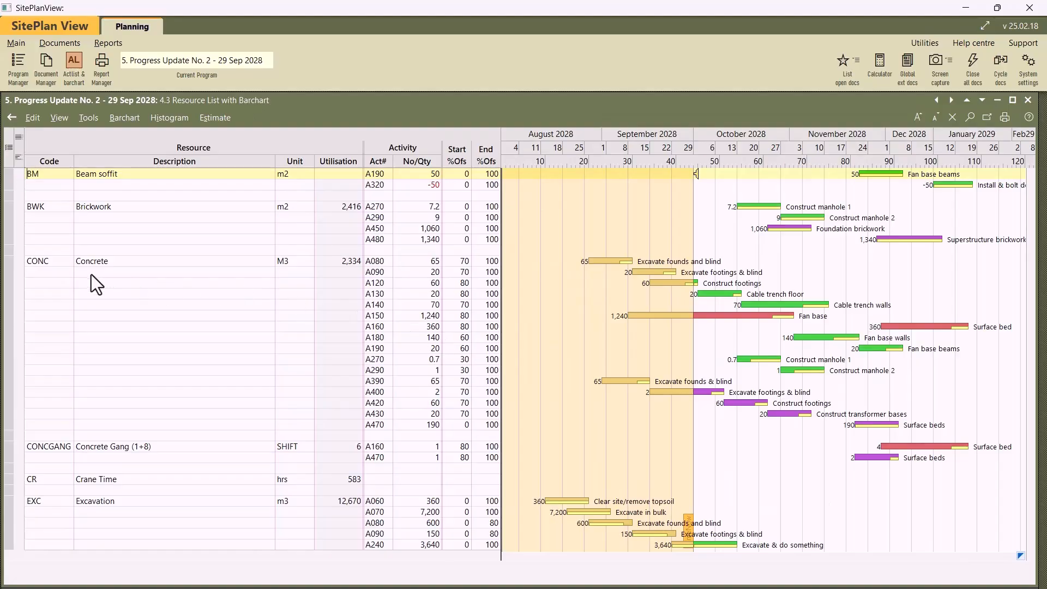
pyautogui.click(13, 261)
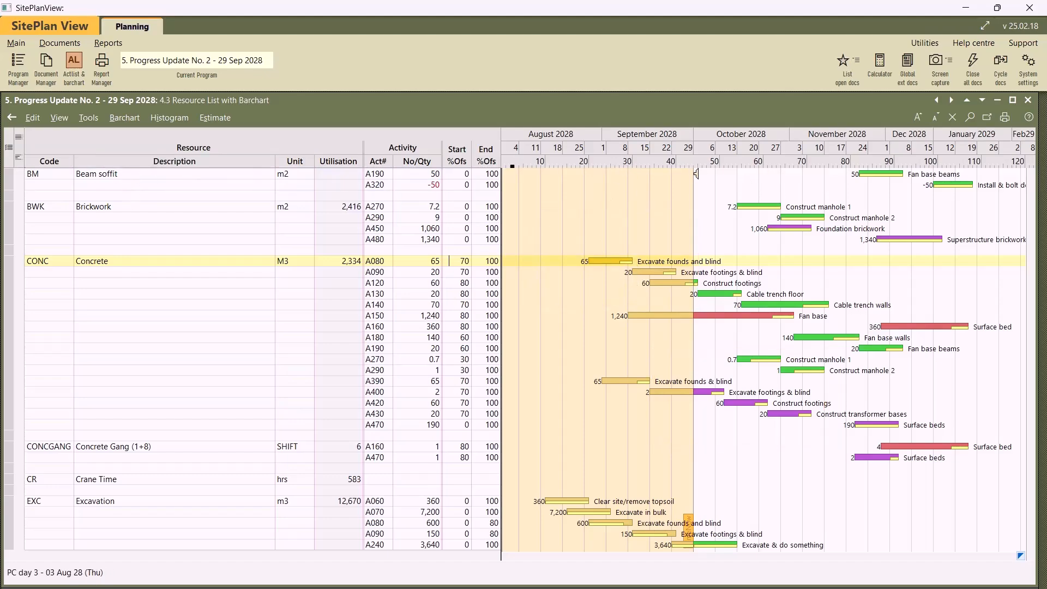
# Step: Close all documents, reselect the program 5. Progress Update No. 2 - 29 Sep 2028 and reopen its standard barchart
pyautogui.click(969, 65)
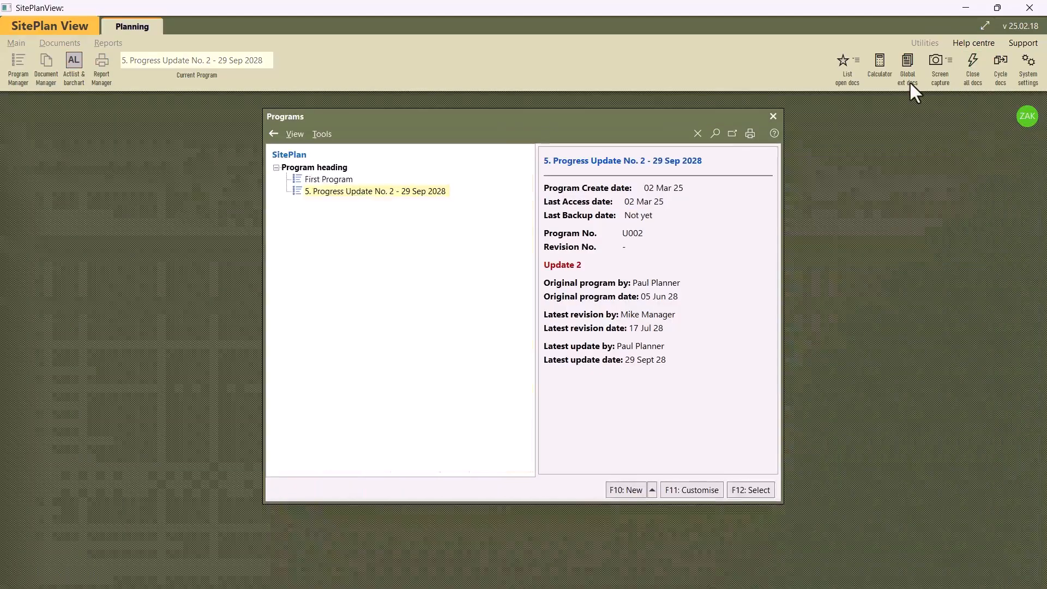
pyautogui.doubleClick(339, 191)
pyautogui.click(74, 61)
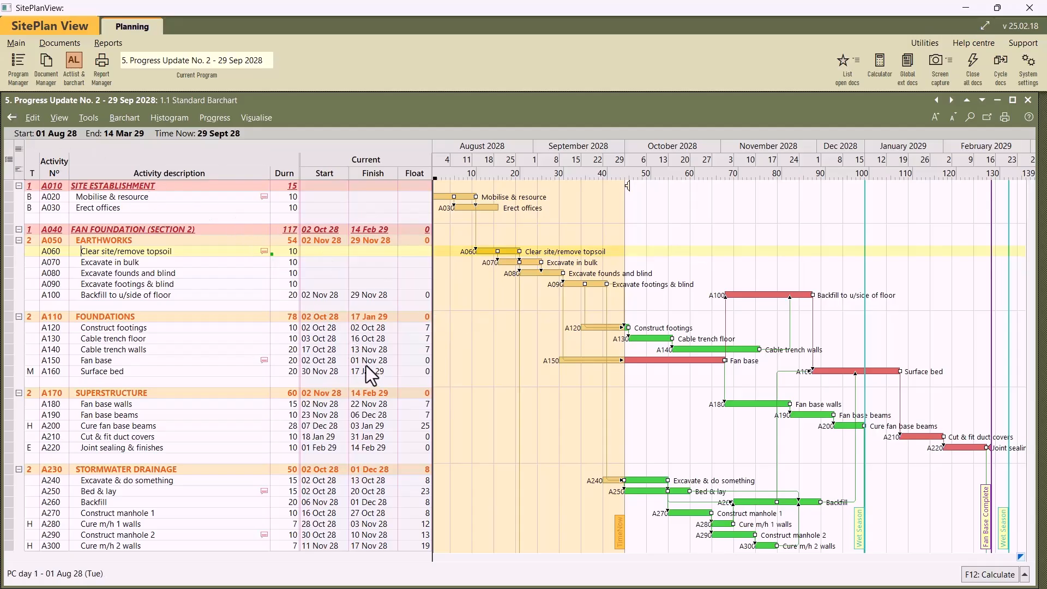
# Step: Show the base bars on the standard barchart
pyautogui.click(212, 121)
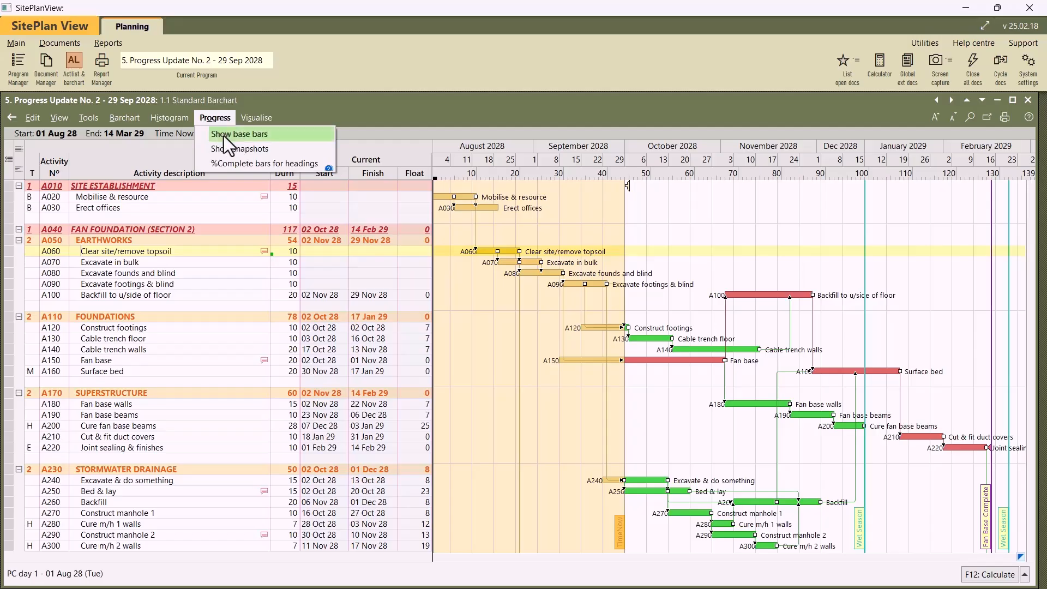
pyautogui.click(223, 136)
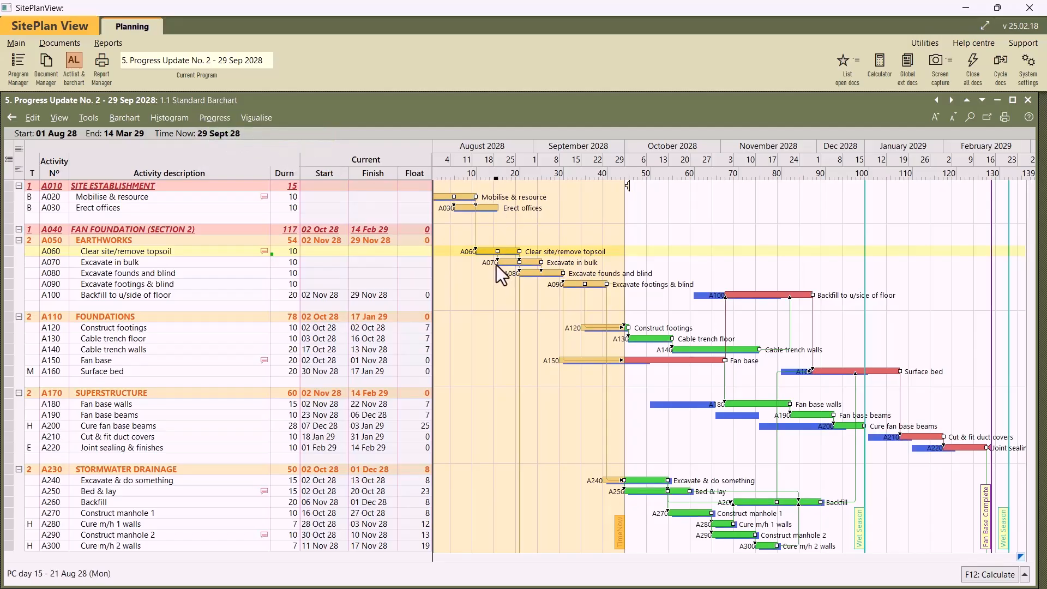
# Step: Start a screen capture of the sub-station earthworks and foundations bars on the barchart, and cancel it at the capture options
pyautogui.scroll(-10, 493, 266)
pyautogui.scroll(-3, 492, 269)
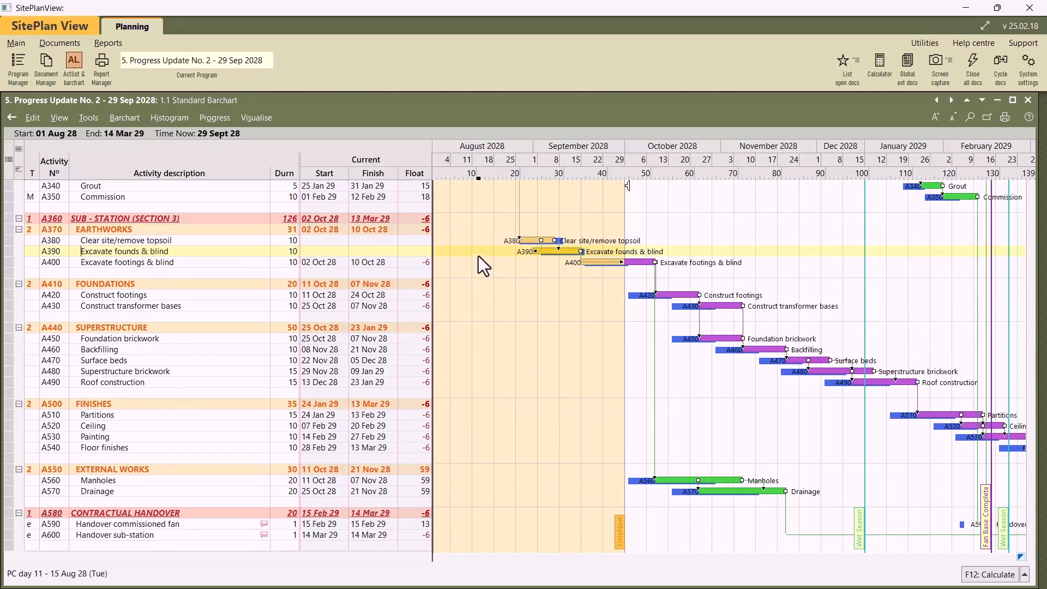
pyautogui.click(941, 58)
pyautogui.moveTo(483, 211); pyautogui.dragTo(706, 343)
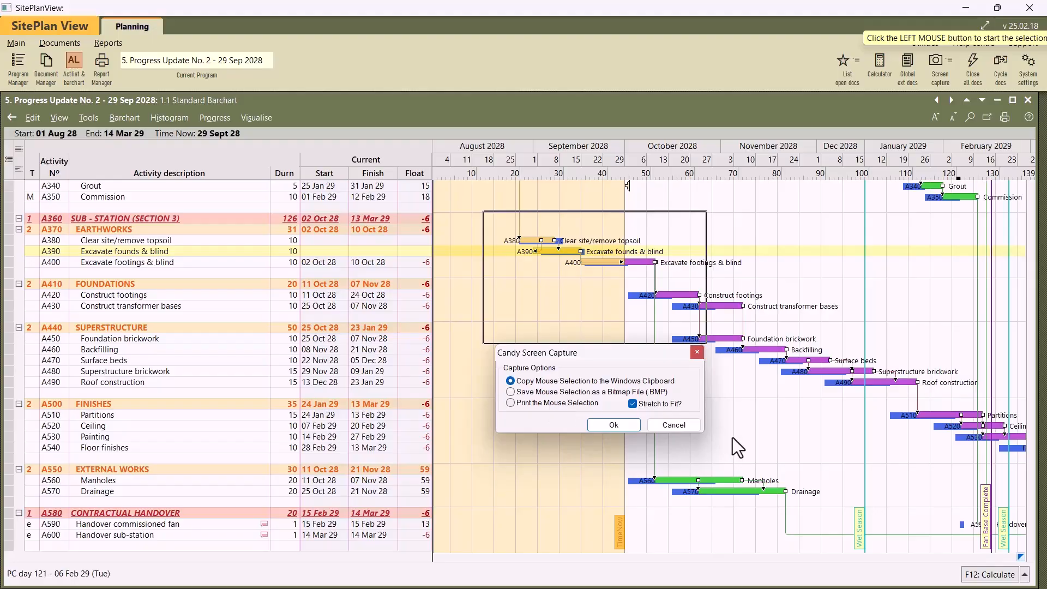
pyautogui.click(683, 427)
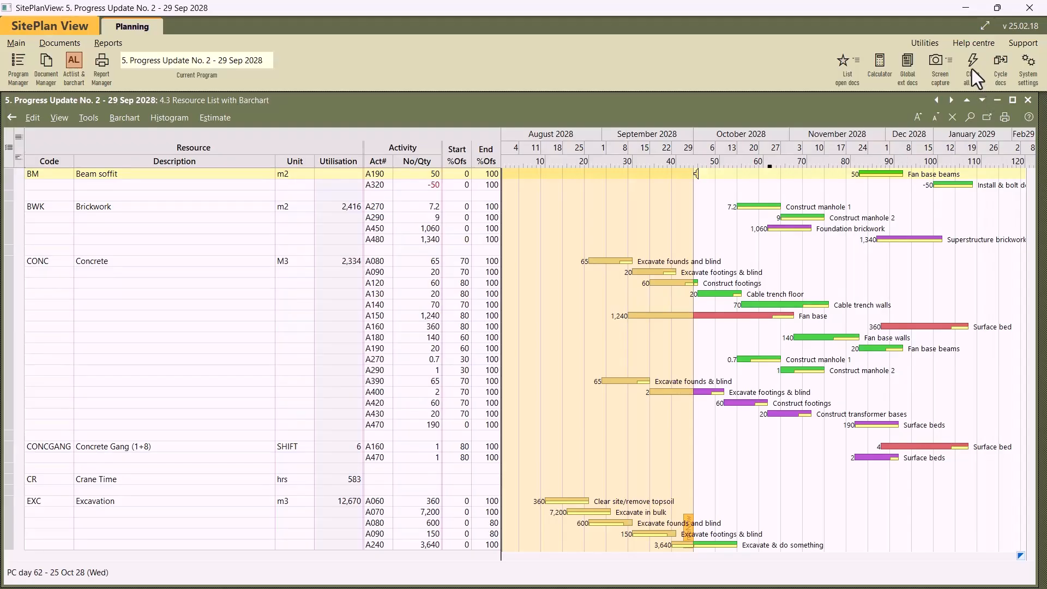
# Step: Close all documents and recover the backup BT_Hotel_Room_-_Update_3_Planning_Program.CCS into a new program
pyautogui.click(971, 67)
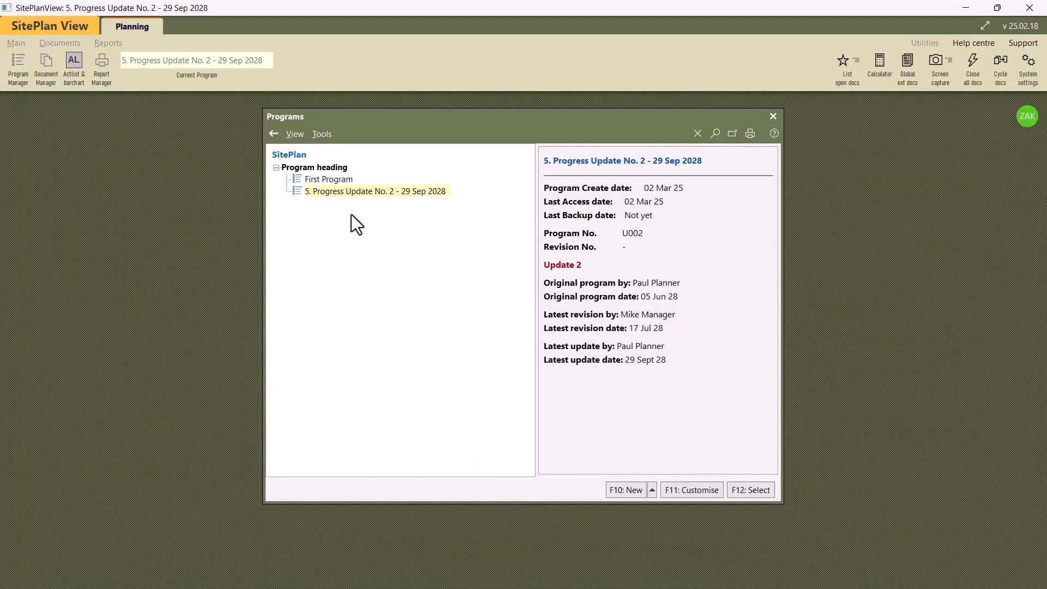
pyautogui.rightClick(349, 194)
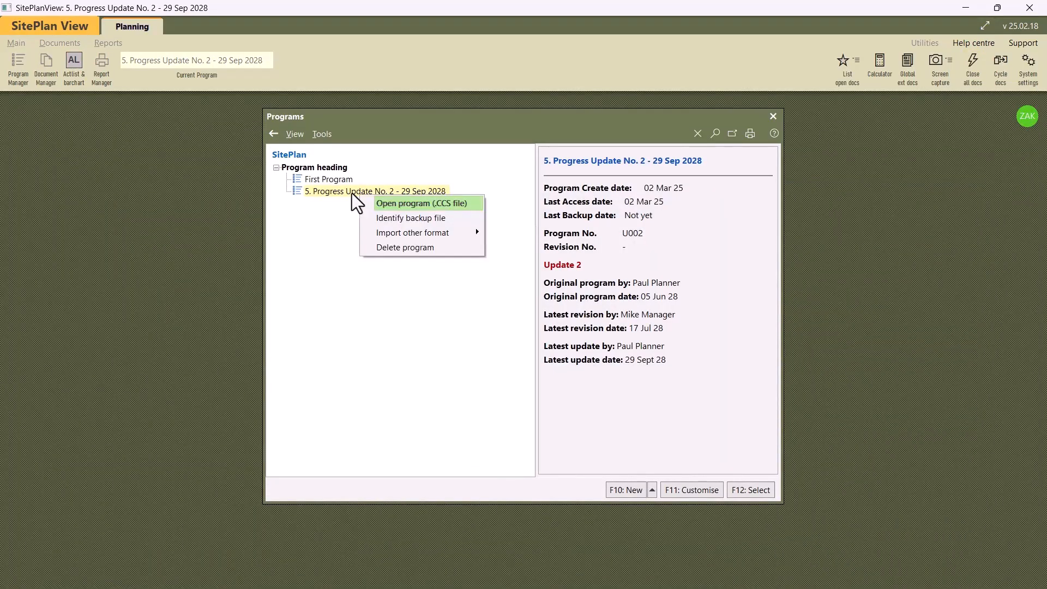
pyautogui.click(390, 204)
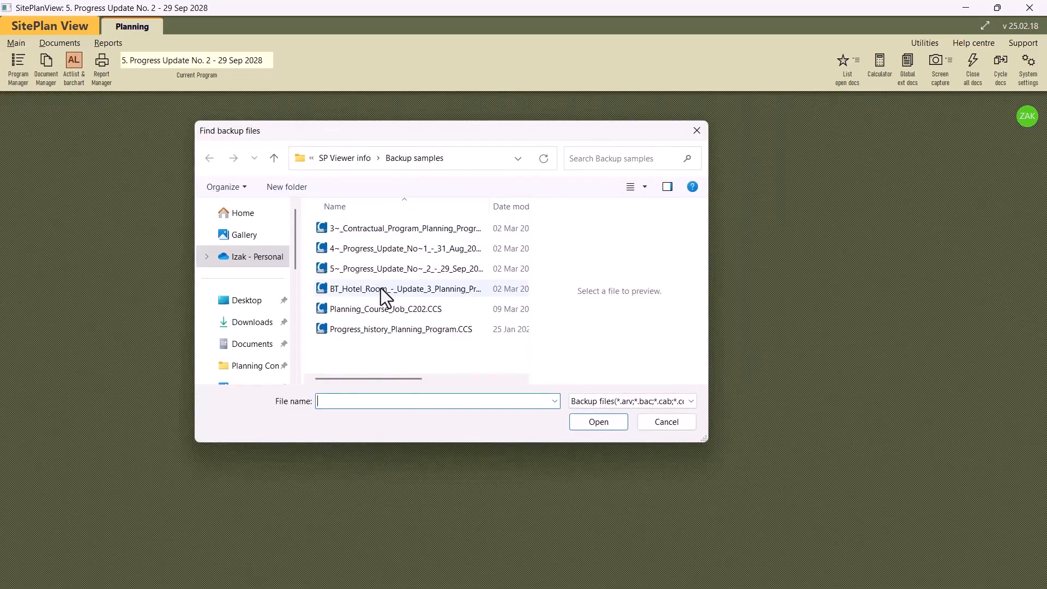
pyautogui.click(380, 290)
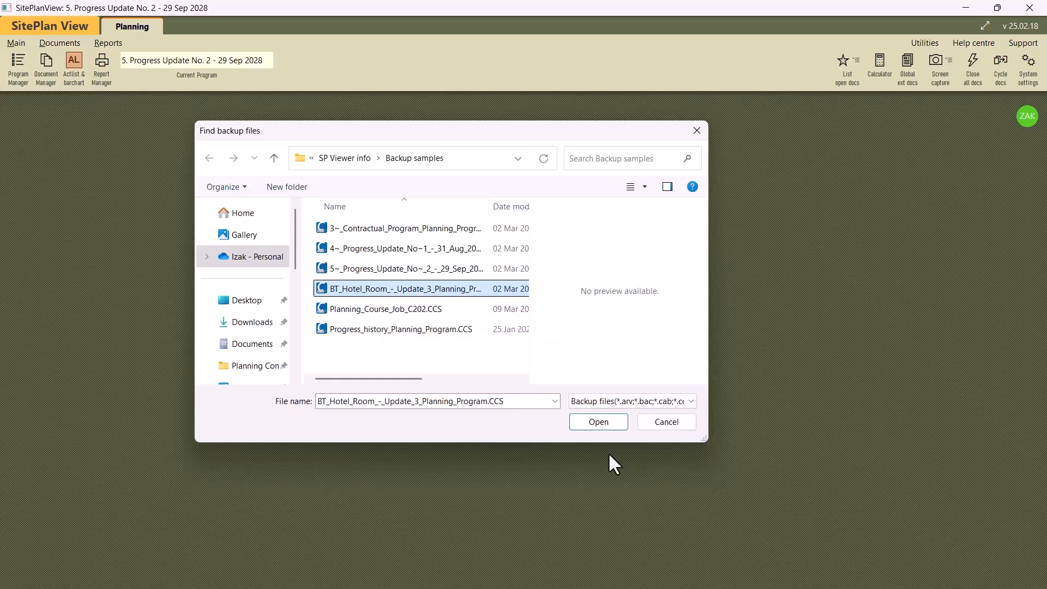
pyautogui.click(597, 426)
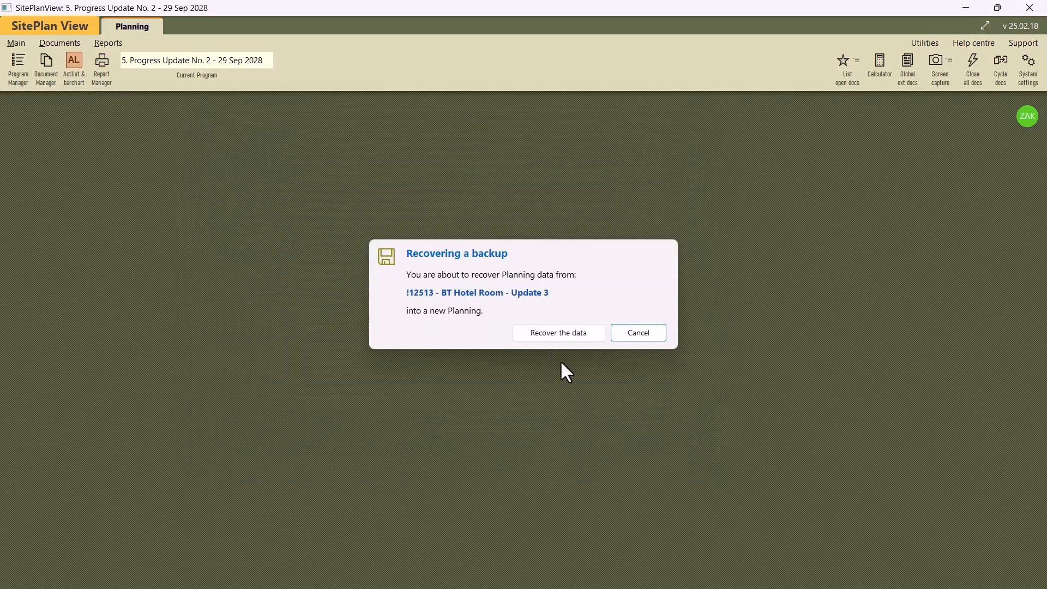
pyautogui.click(558, 337)
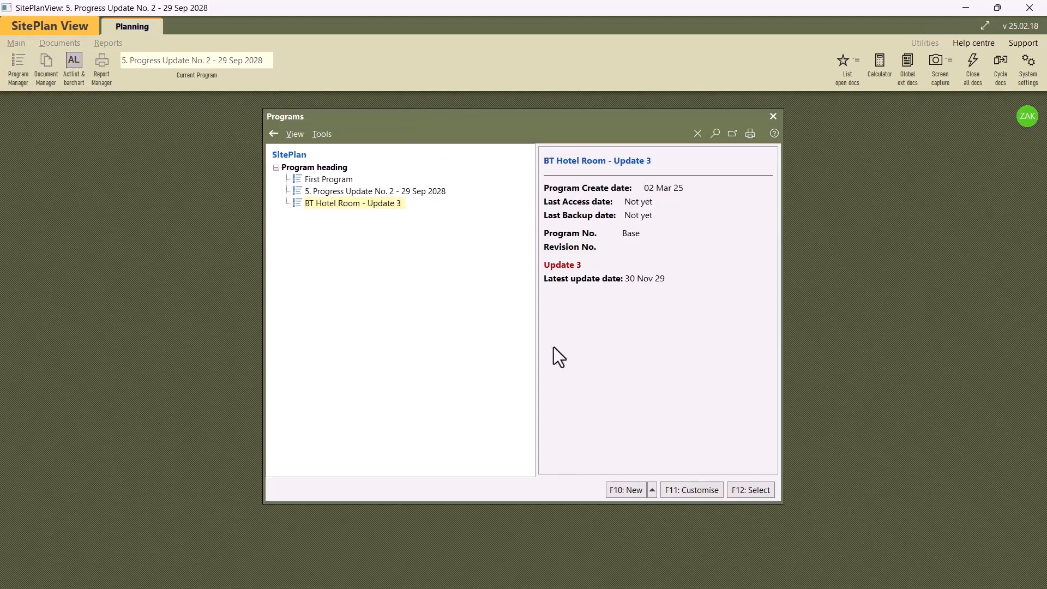
# Step: Select the program BT Hotel Room - Update 3, view its 1.3 Broken Tooth code allocation document and close it
pyautogui.doubleClick(349, 205)
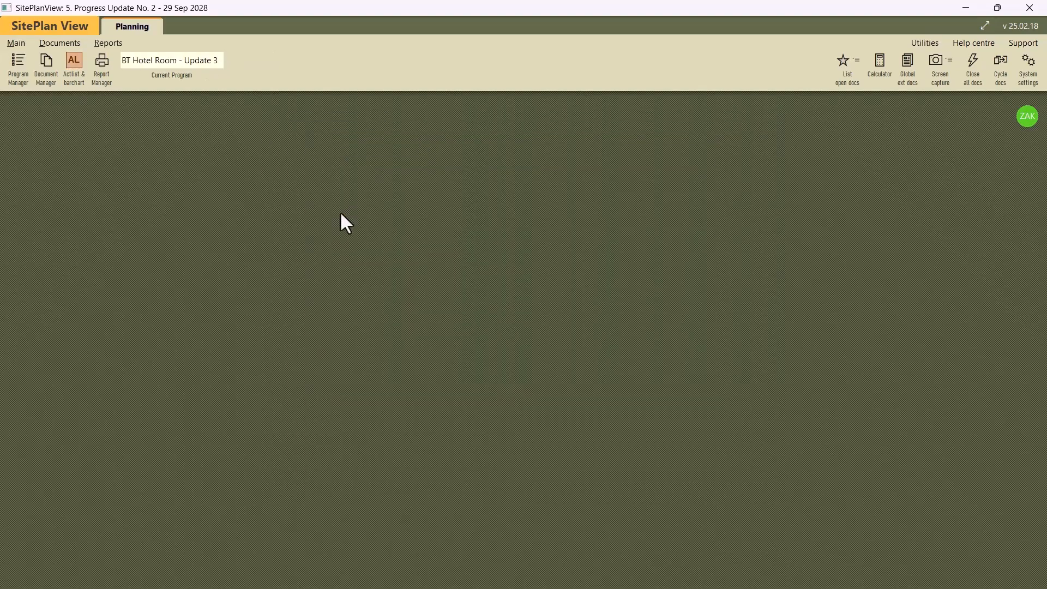
pyautogui.click(51, 66)
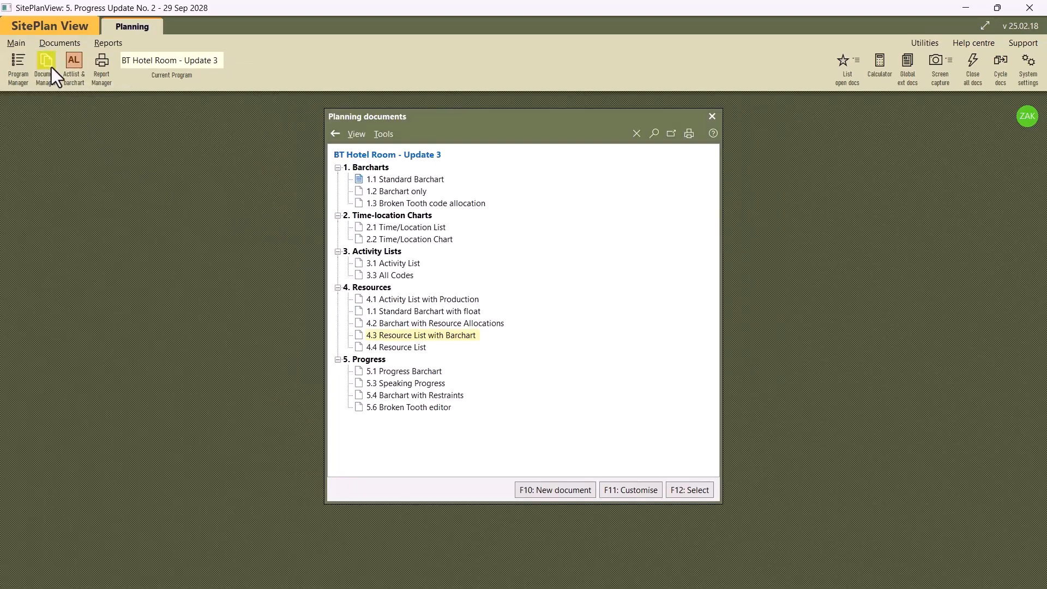
pyautogui.doubleClick(424, 204)
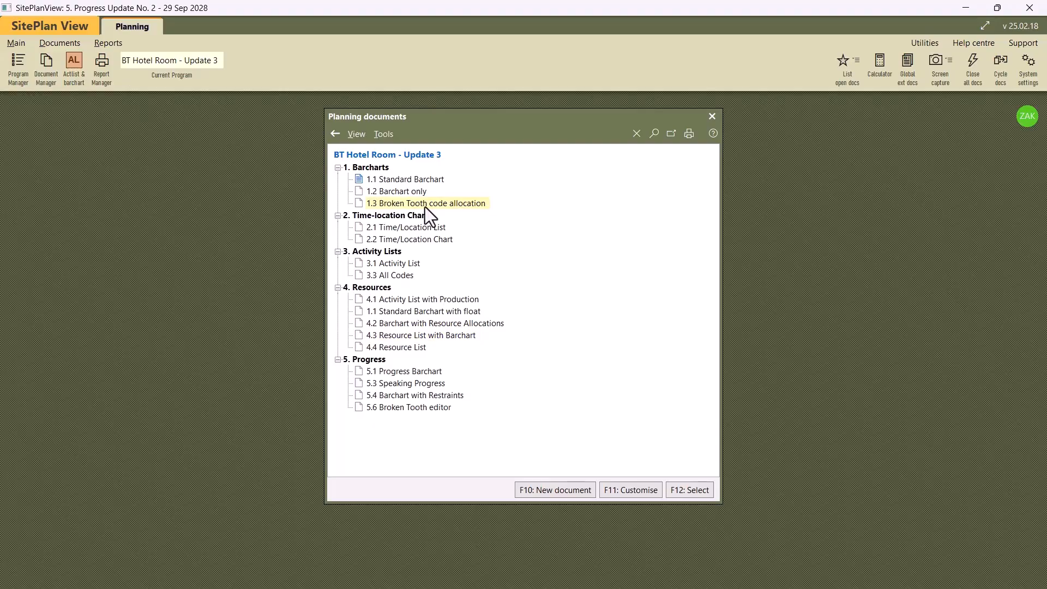
pyautogui.scroll(5, 406, 218)
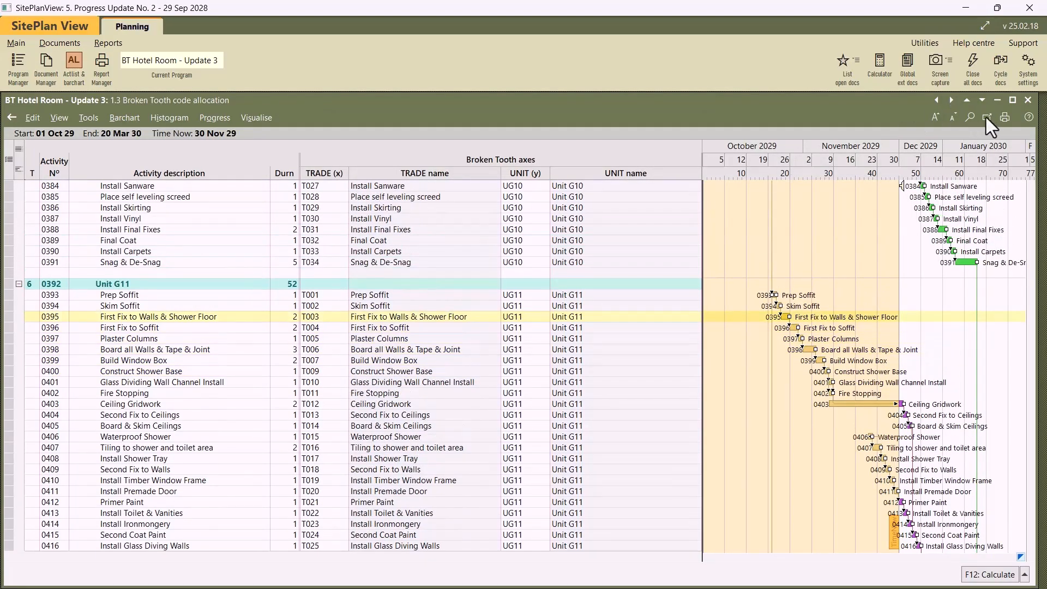
pyautogui.click(1028, 100)
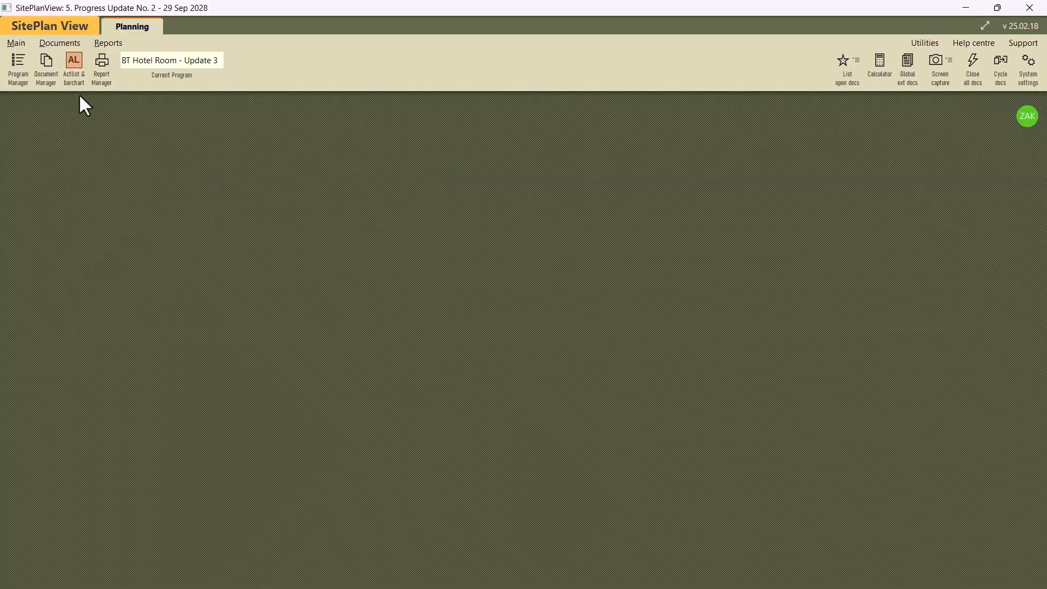
# Step: Open the 5.6 Broken Tooth editor document and check the status of Second Fix to Ceilings for Unit G11
pyautogui.click(46, 65)
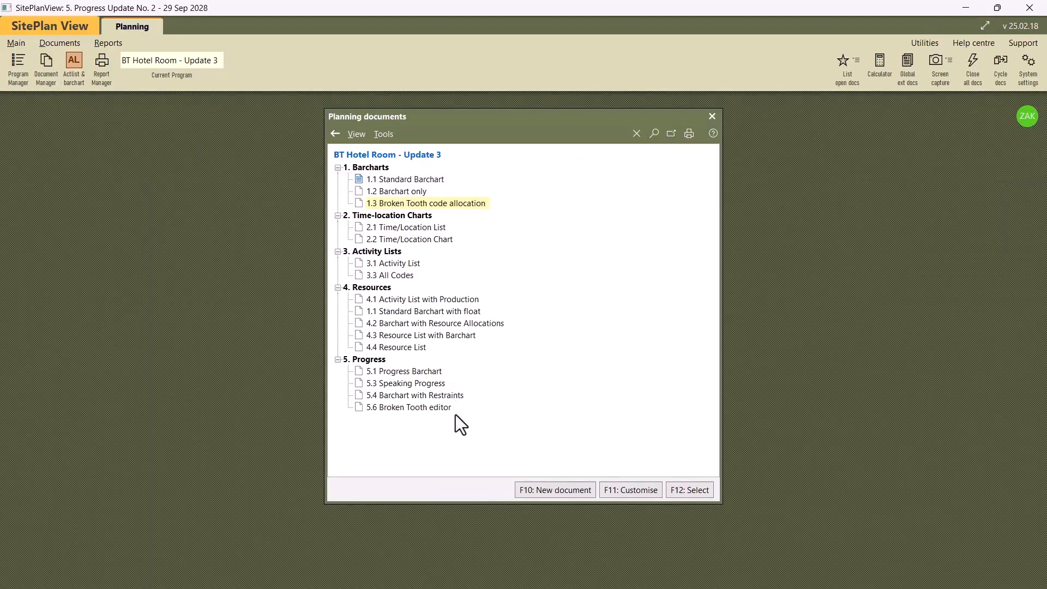
pyautogui.click(428, 410)
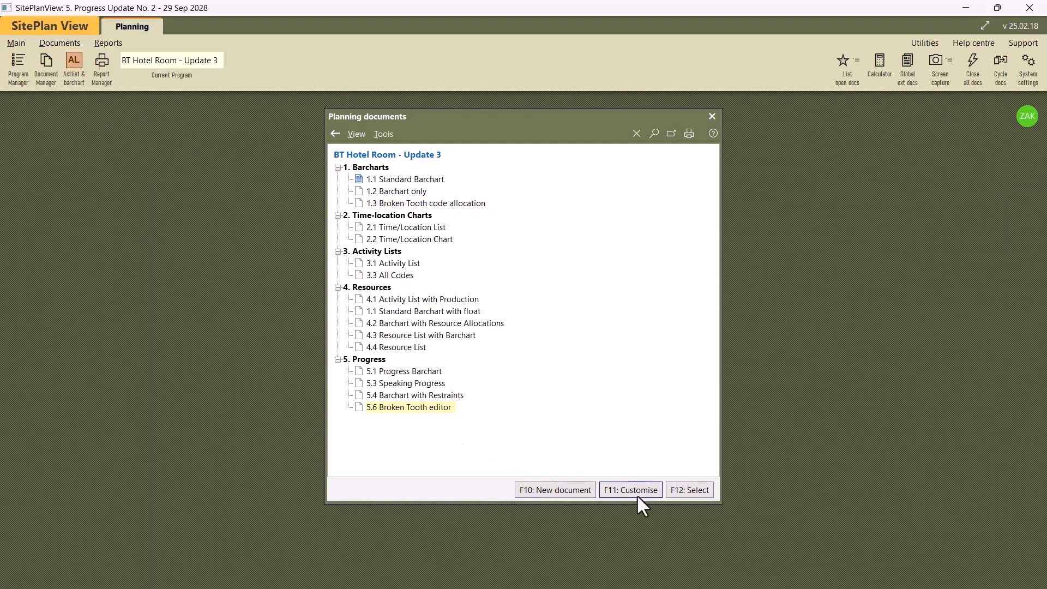
pyautogui.click(687, 491)
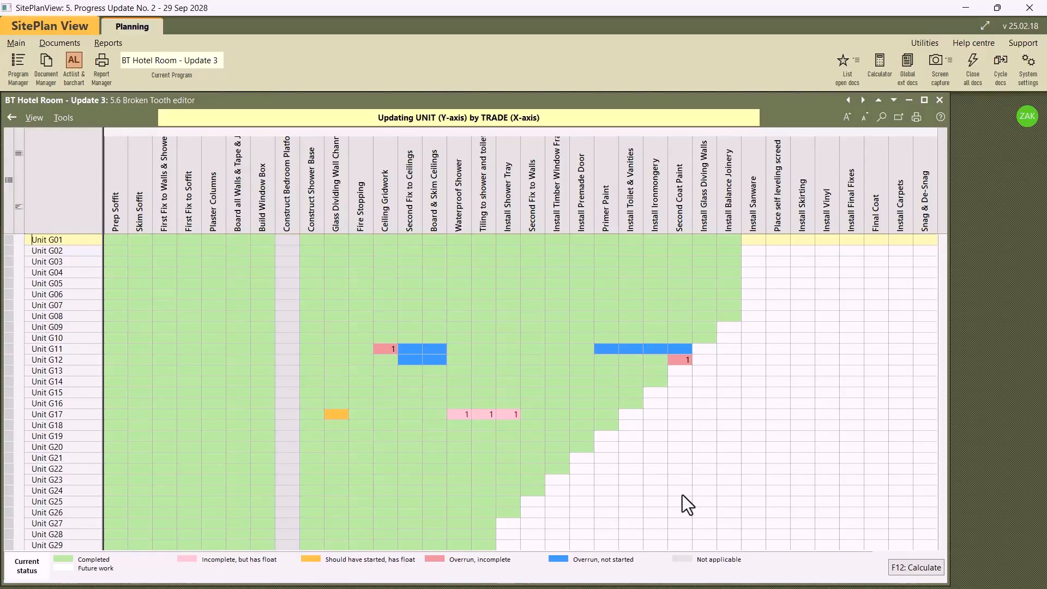
pyautogui.scroll(-1, 733, 458)
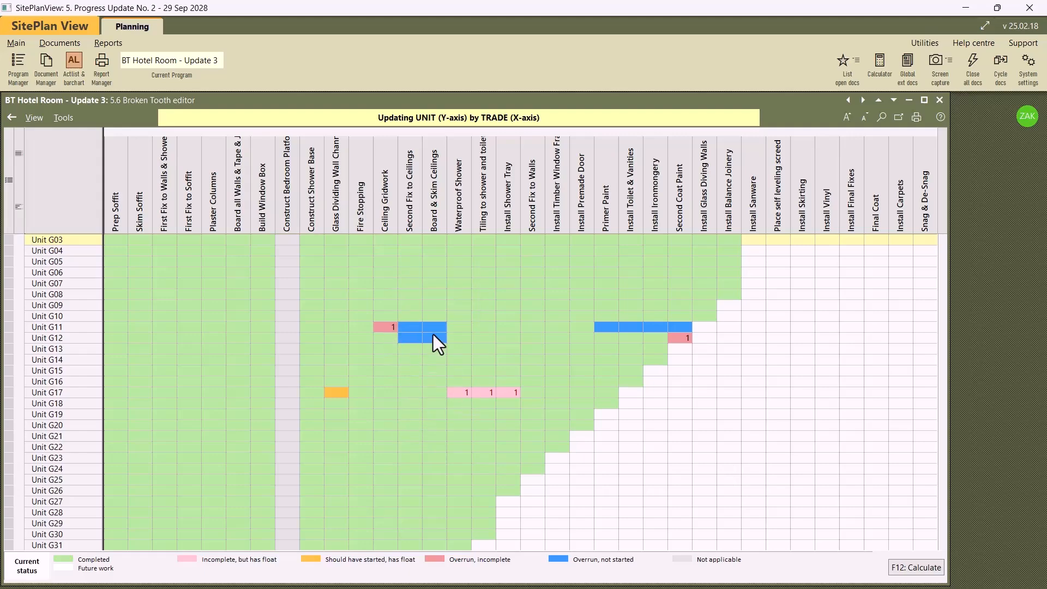
pyautogui.moveTo(421, 331)
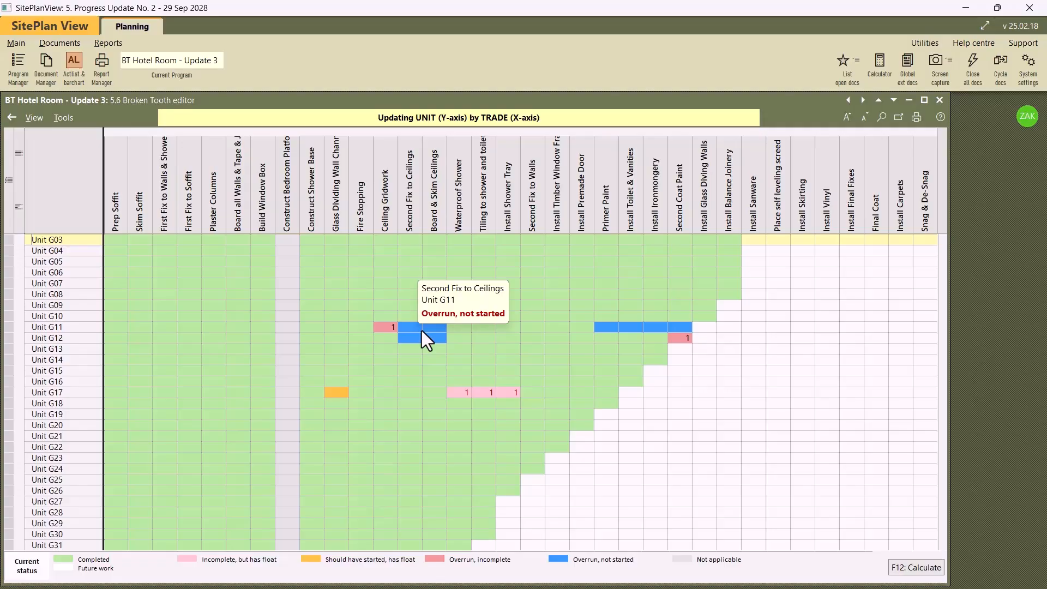
# Step: Close all documents and recover the 4. Progress Update No.1 - 31 Aug 2028 backup into a new program
pyautogui.click(974, 67)
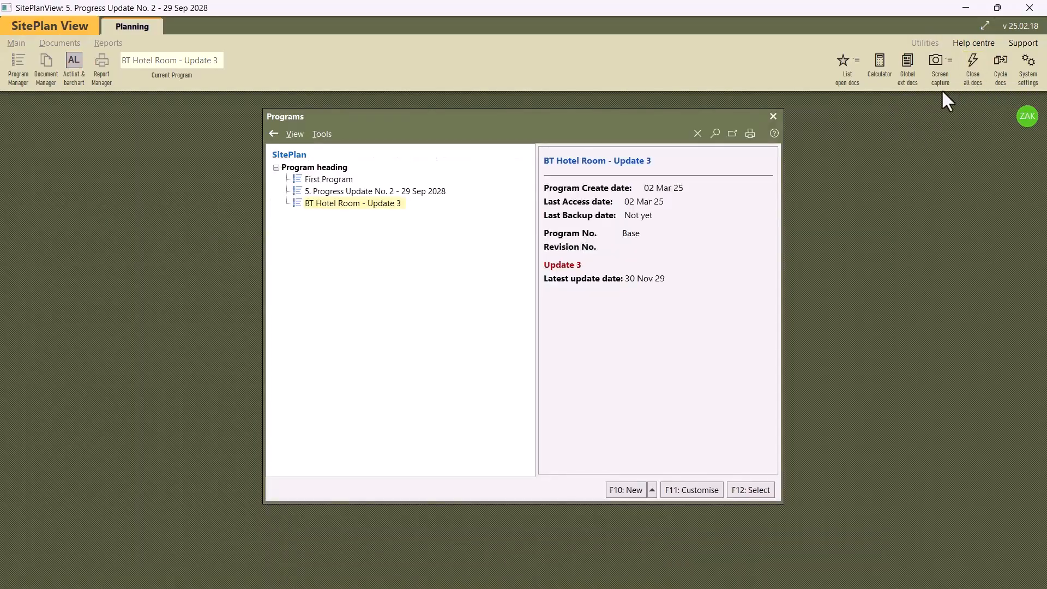
pyautogui.rightClick(372, 204)
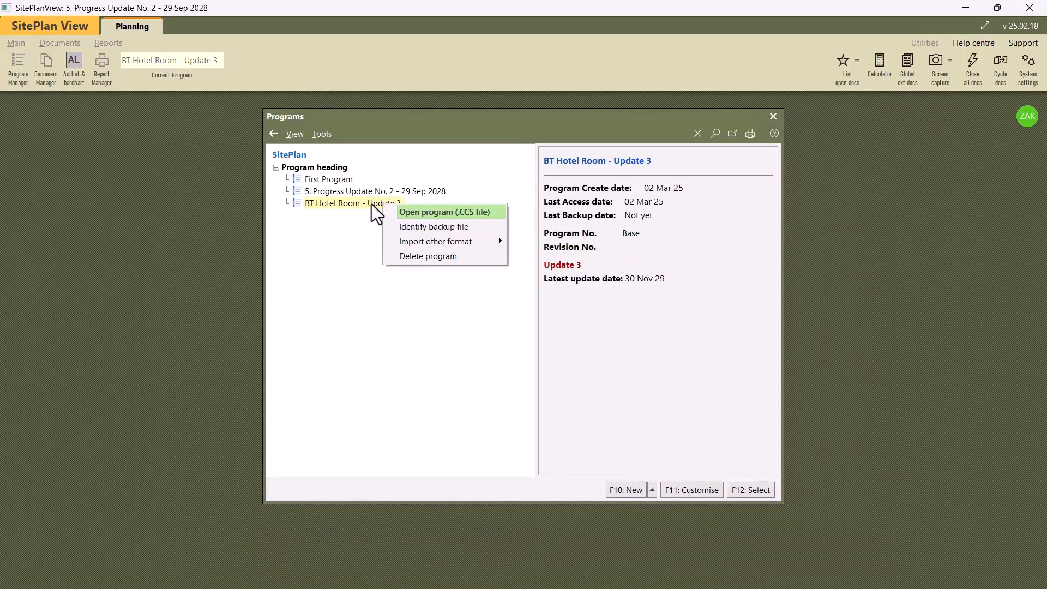
pyautogui.click(411, 213)
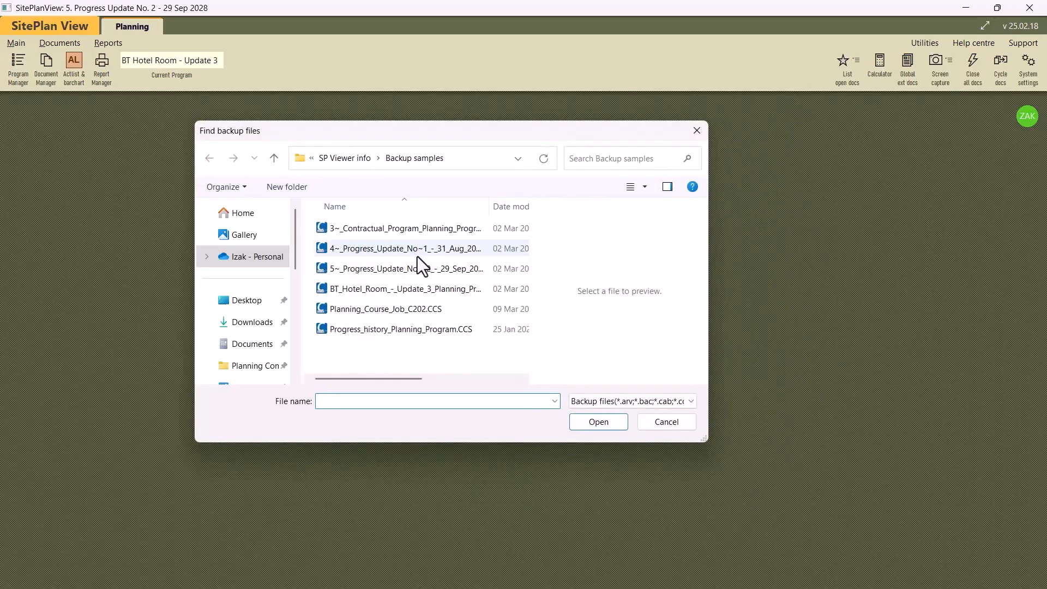
pyautogui.click(397, 252)
pyautogui.click(586, 428)
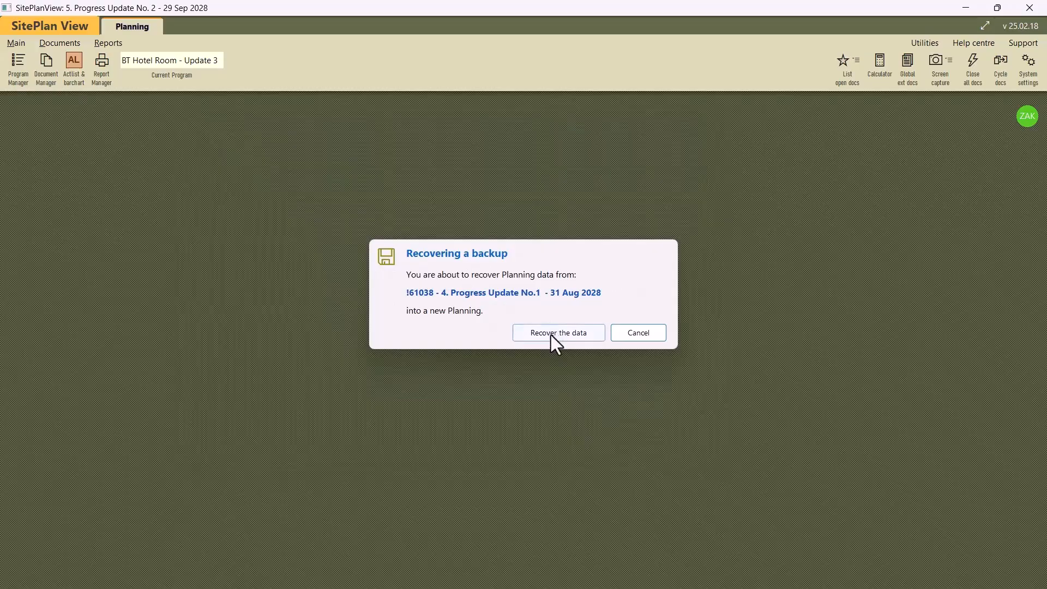
pyautogui.click(551, 334)
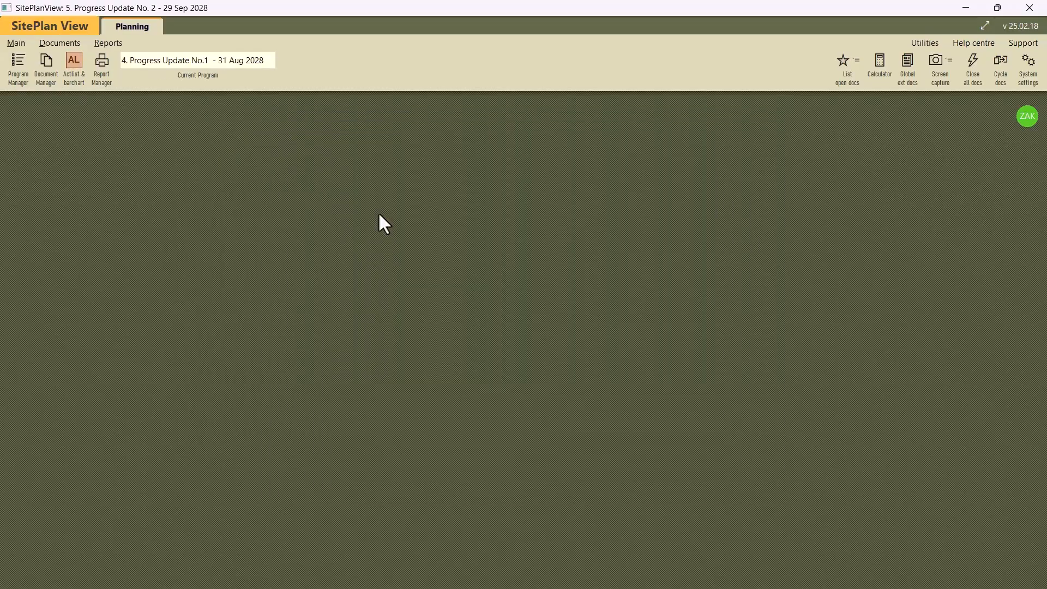
# Step: Open the 5.1 Progress Barchart of 4. Progress Update No.1 and fit it to the lower half of the workspace
pyautogui.click(47, 63)
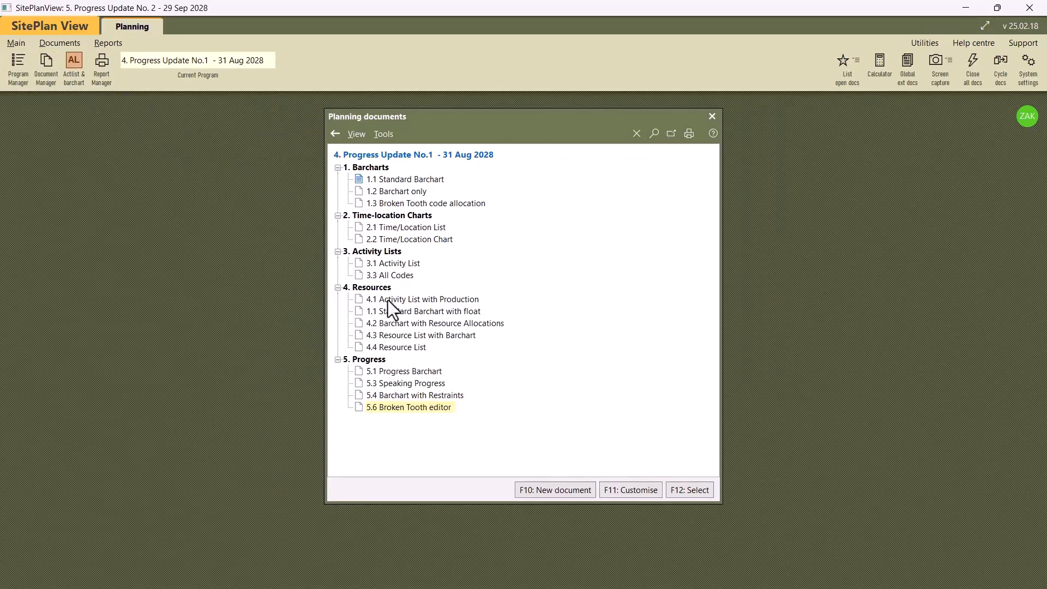
pyautogui.doubleClick(422, 371)
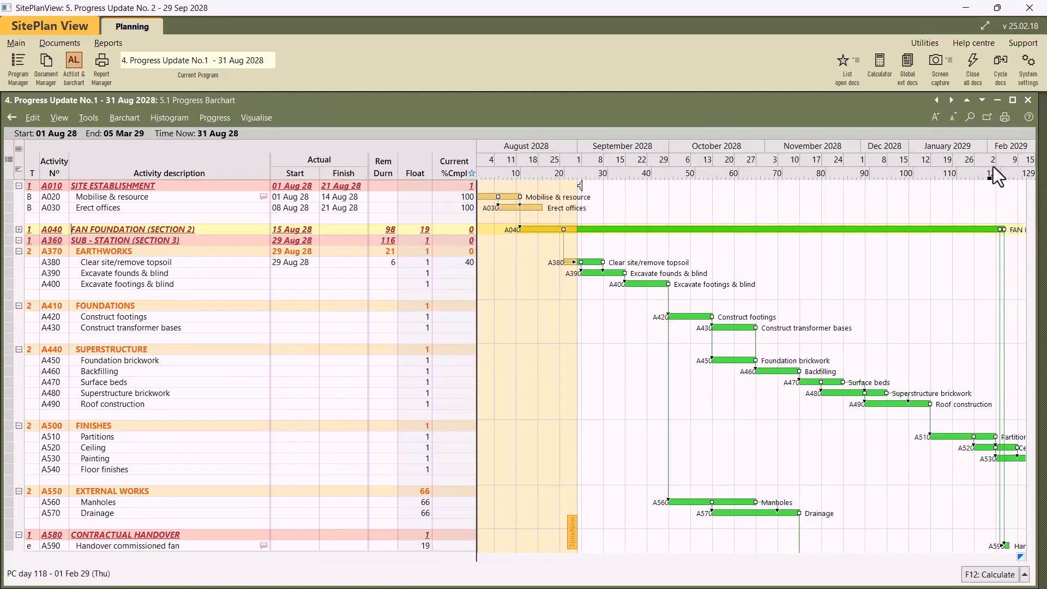
pyautogui.click(986, 101)
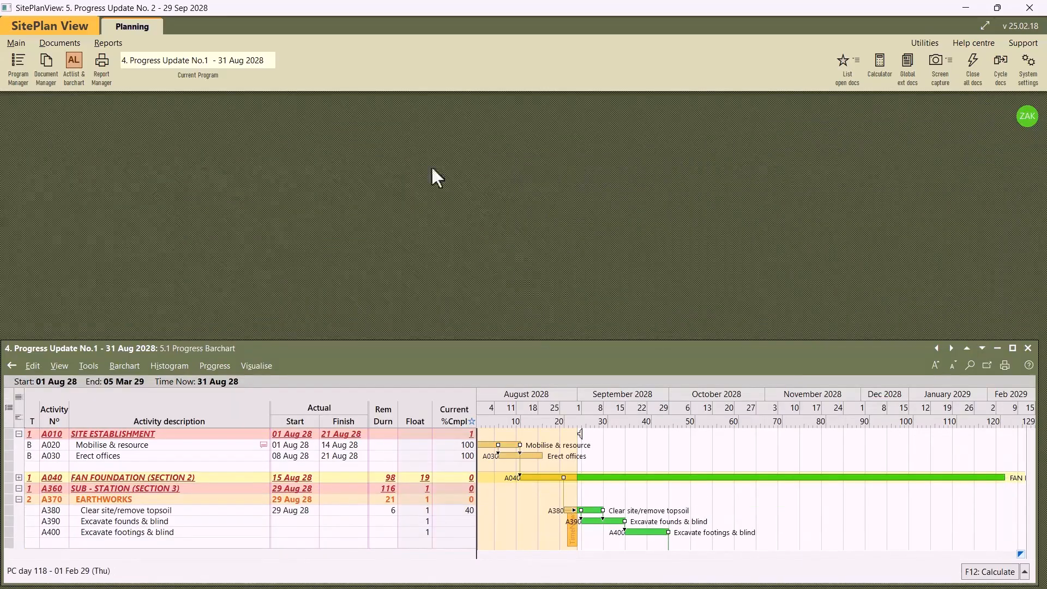
# Step: Select 5. Progress Update No. 2 - 29 Sep 2028, open its 5.1 Progress Barchart and fit it to the upper half of the workspace
pyautogui.click(20, 66)
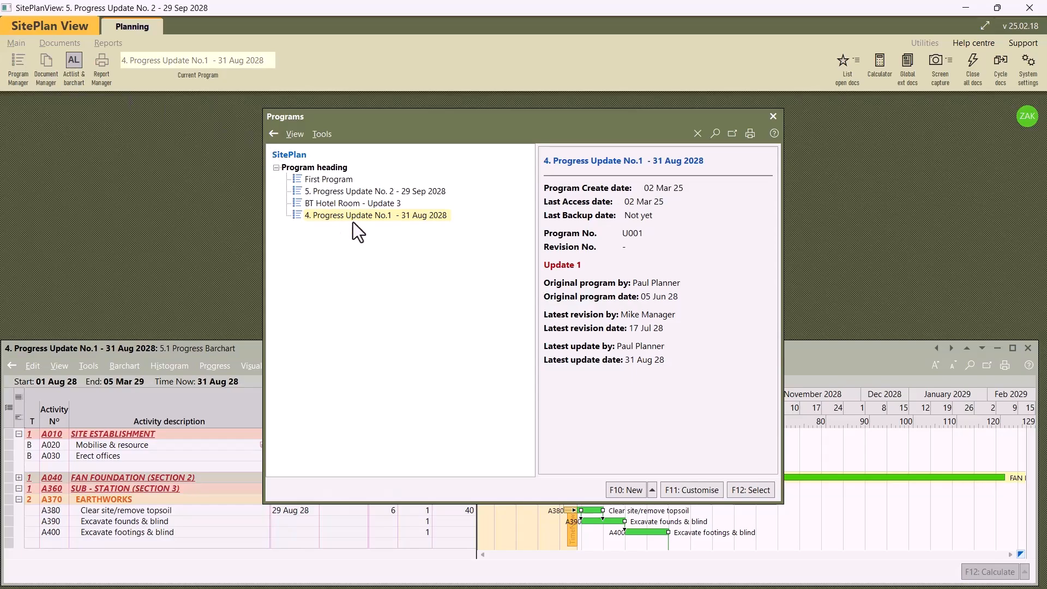
pyautogui.doubleClick(364, 192)
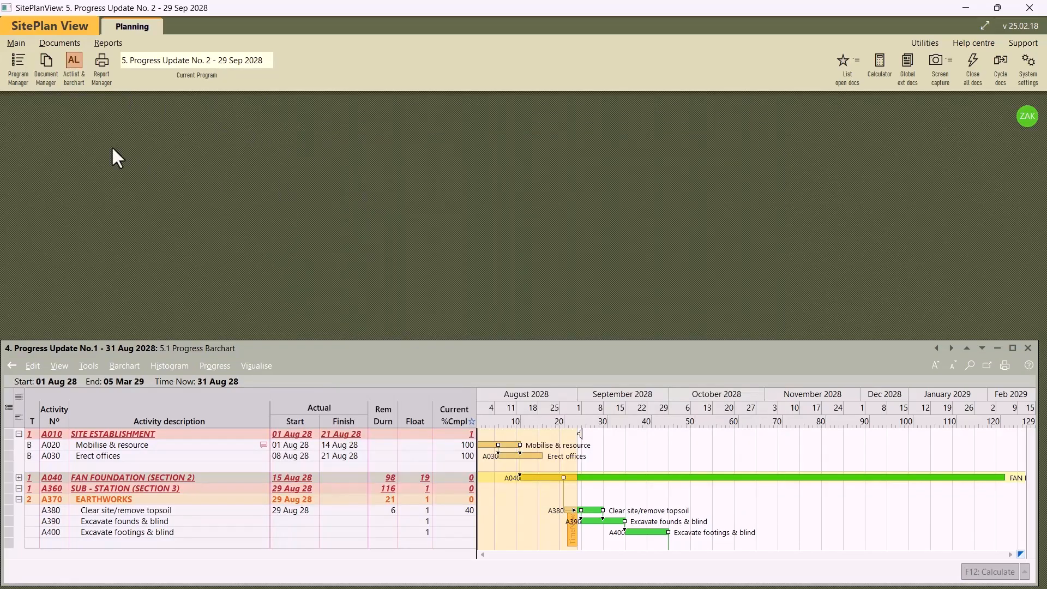
pyautogui.click(47, 66)
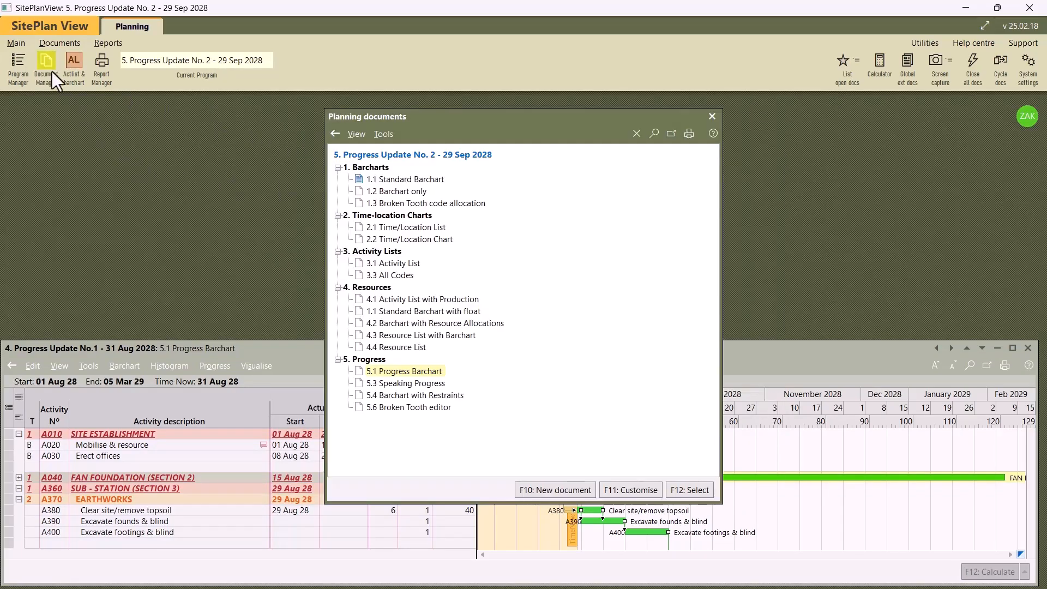
pyautogui.doubleClick(424, 371)
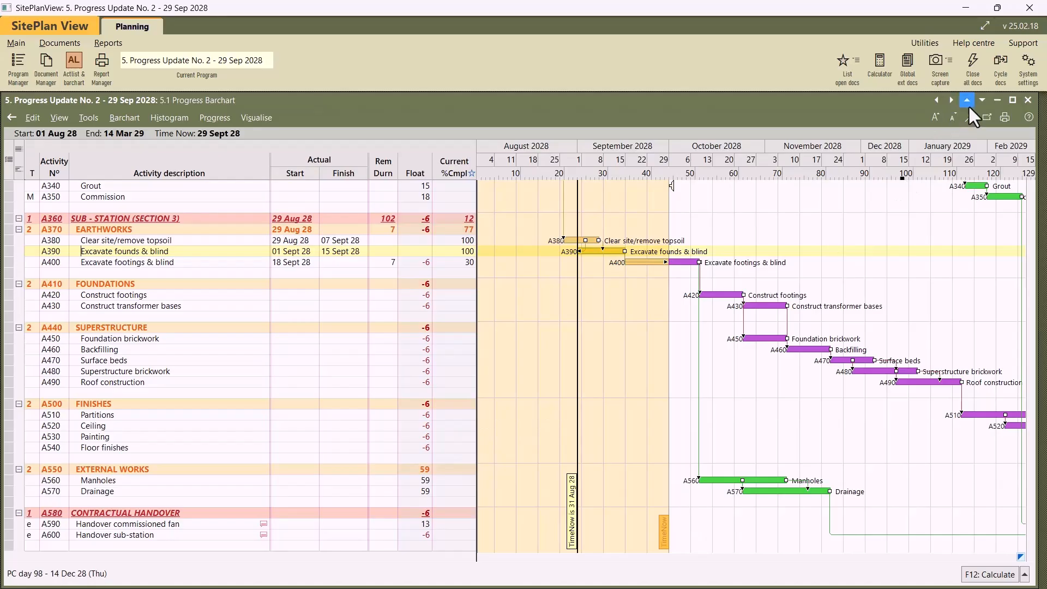
pyautogui.click(968, 102)
# Step: Compare the sub-station earthworks progress between the Update No. 2 and Update No.1 progress barcharts
pyautogui.click(305, 295)
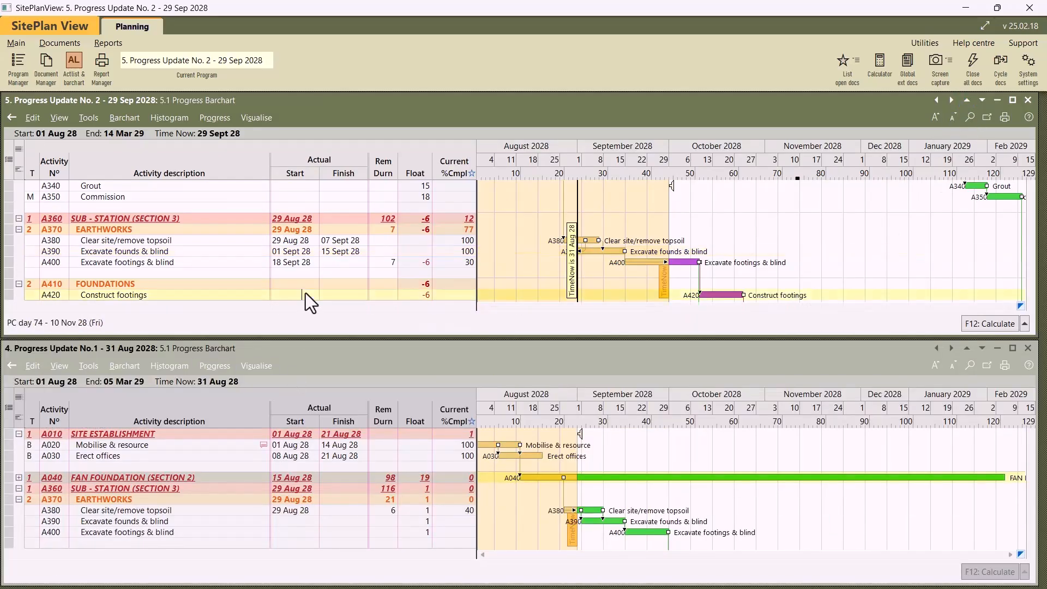
pyautogui.scroll(1, 242, 509)
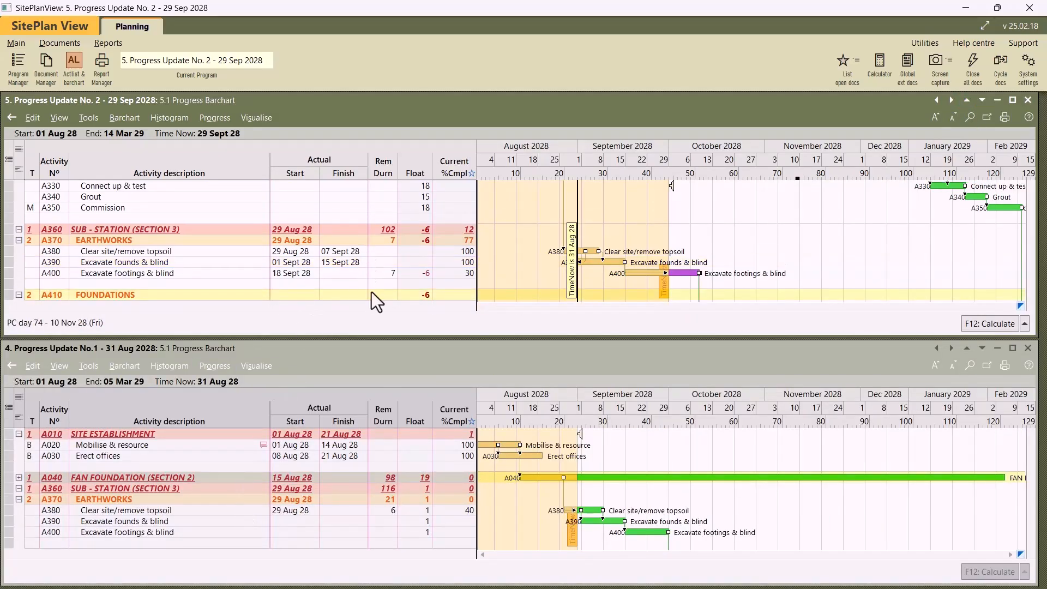
pyautogui.click(297, 253)
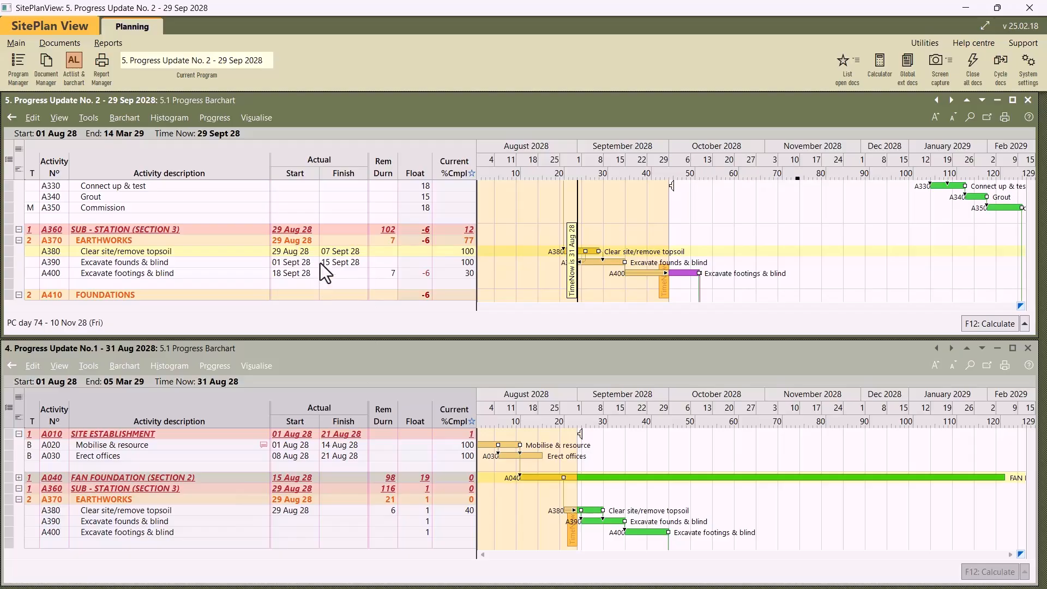
pyautogui.click(326, 446)
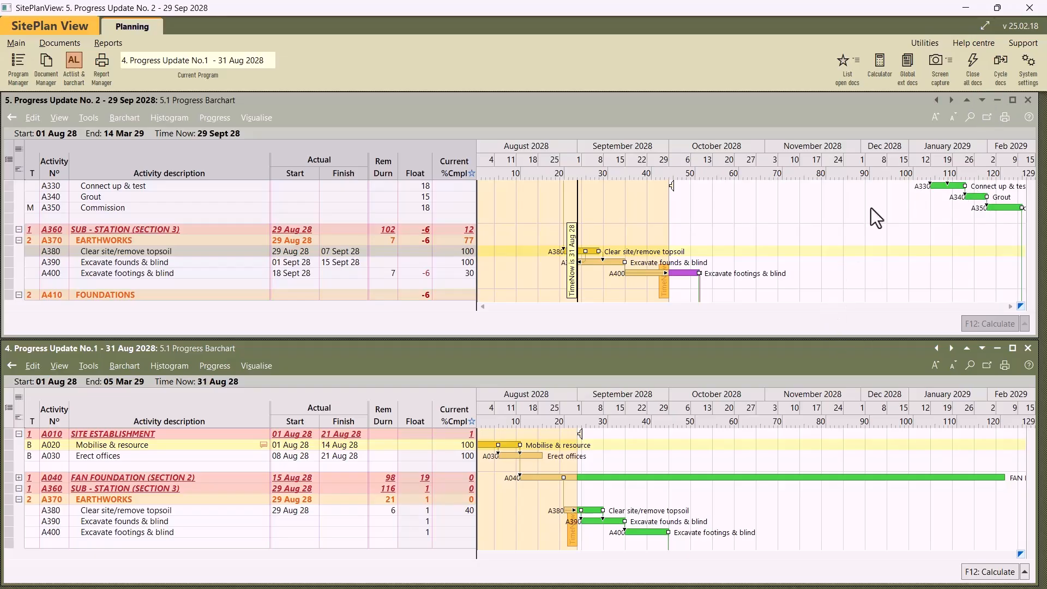
# Step: Close all documents, select the 5. Progress Update No. 2 - 29 Sep 2028 program and open its planning reports
pyautogui.click(975, 63)
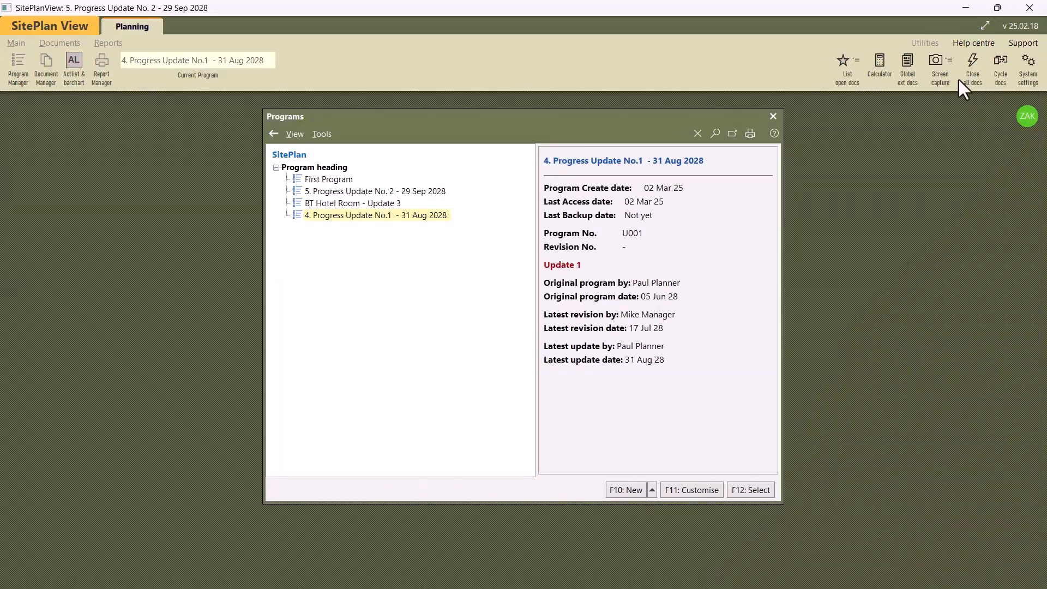
pyautogui.doubleClick(351, 192)
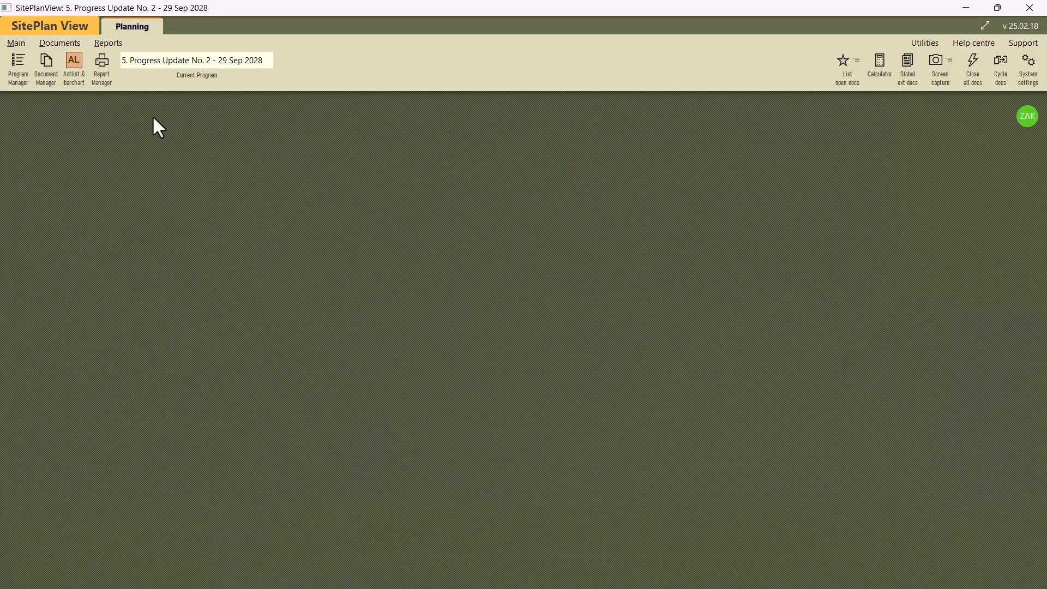
pyautogui.click(101, 62)
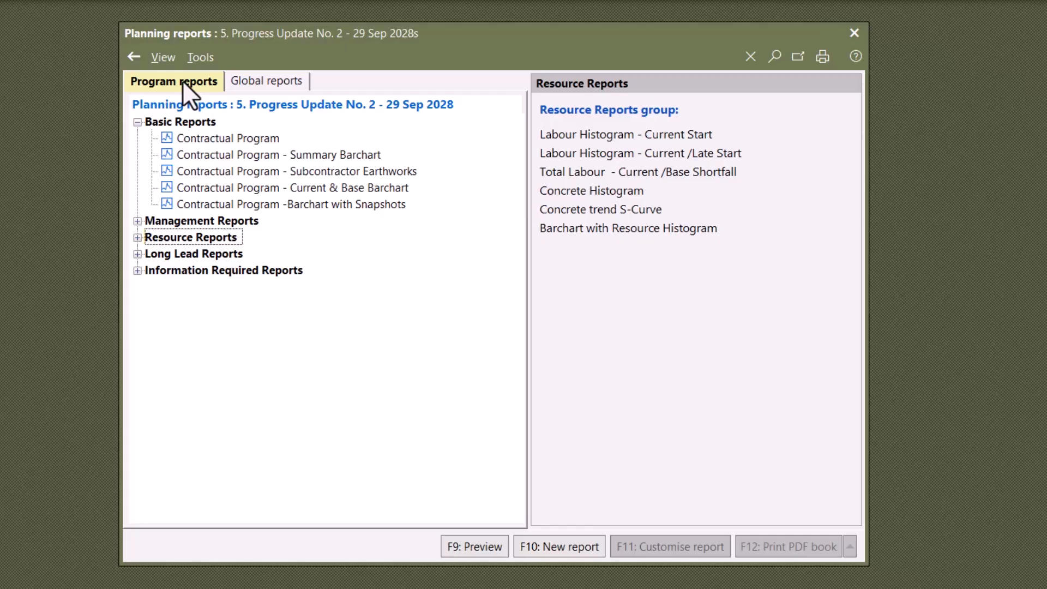
# Step: Look over the global reports, and expand the Management, Resource, Long Lead and Information Required groups in the program reports
pyautogui.click(256, 85)
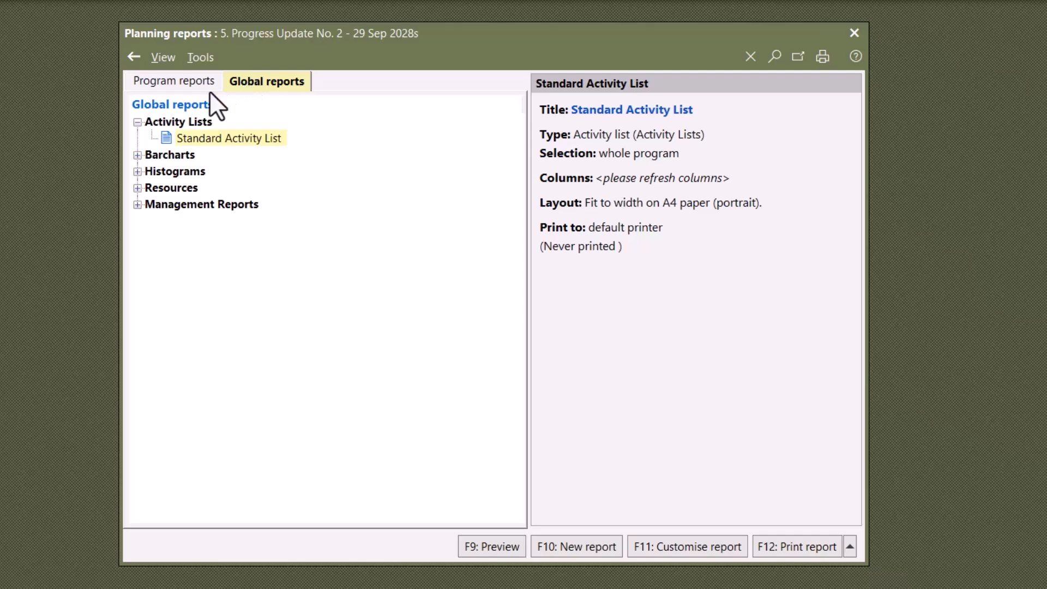
pyautogui.click(192, 82)
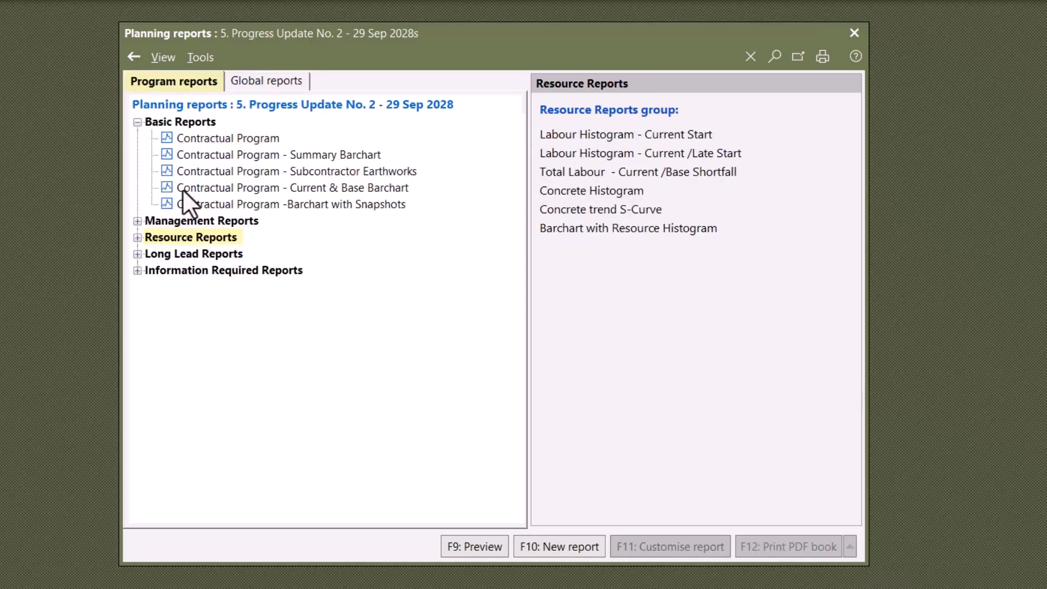
pyautogui.click(138, 222)
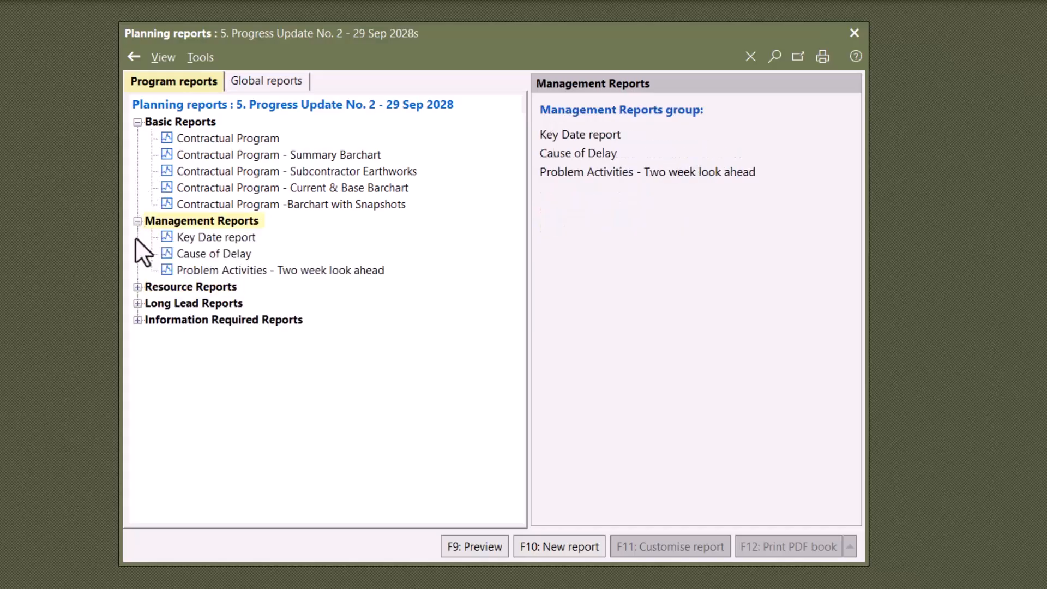
pyautogui.click(138, 287)
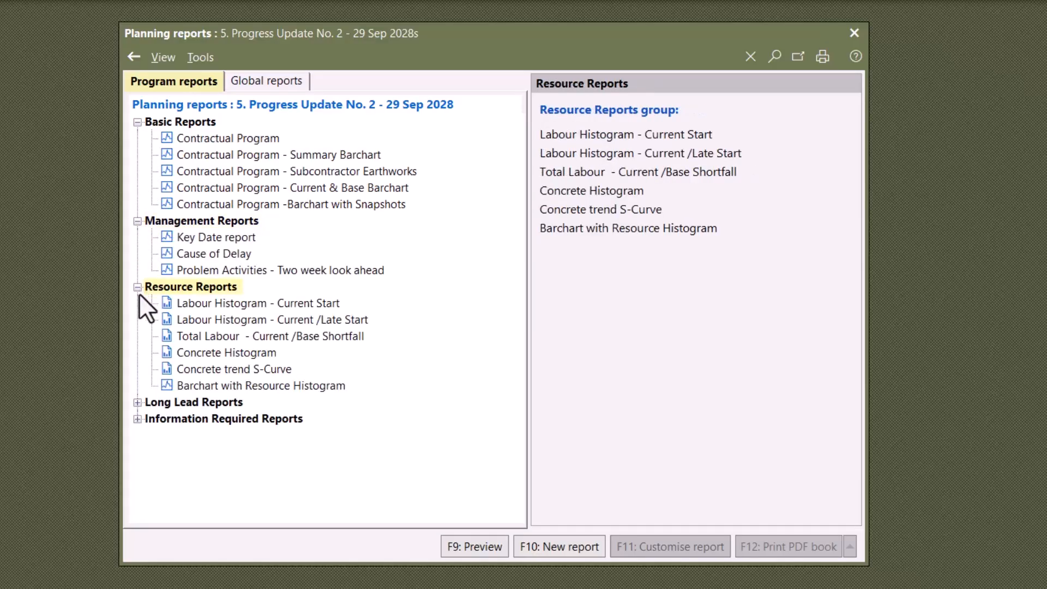
pyautogui.click(138, 403)
pyautogui.click(137, 468)
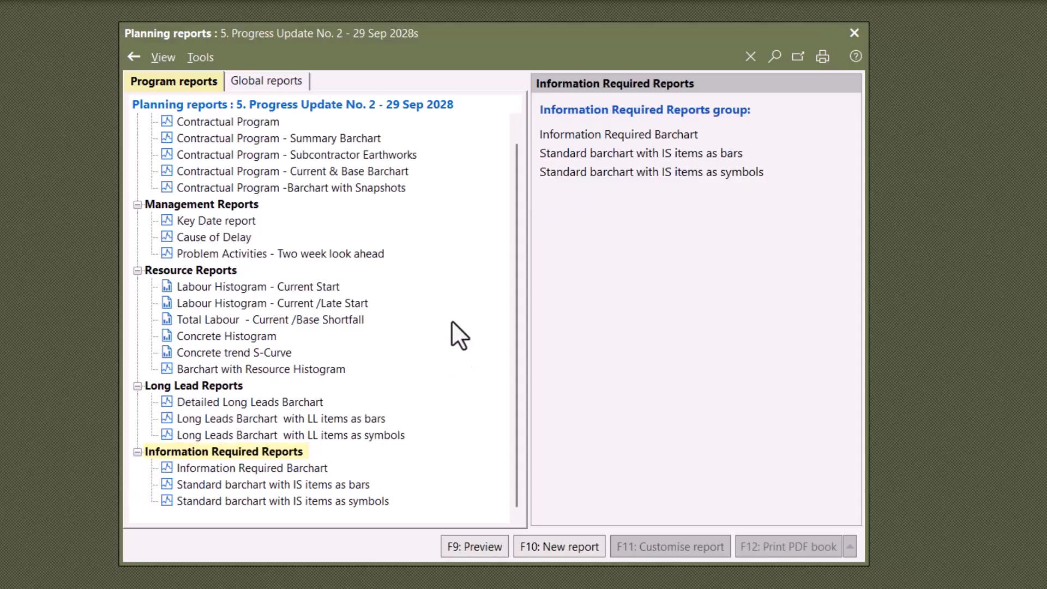
# Step: Preview the Key Date report from Management Reports, examine its handover dates and float differences, and close the preview
pyautogui.click(216, 221)
pyautogui.click(513, 546)
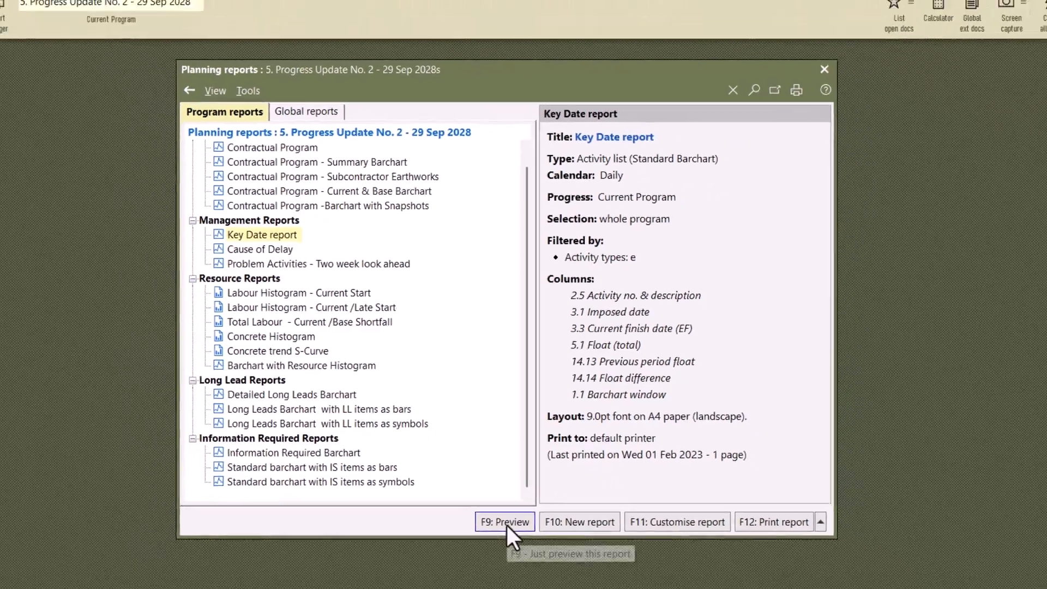
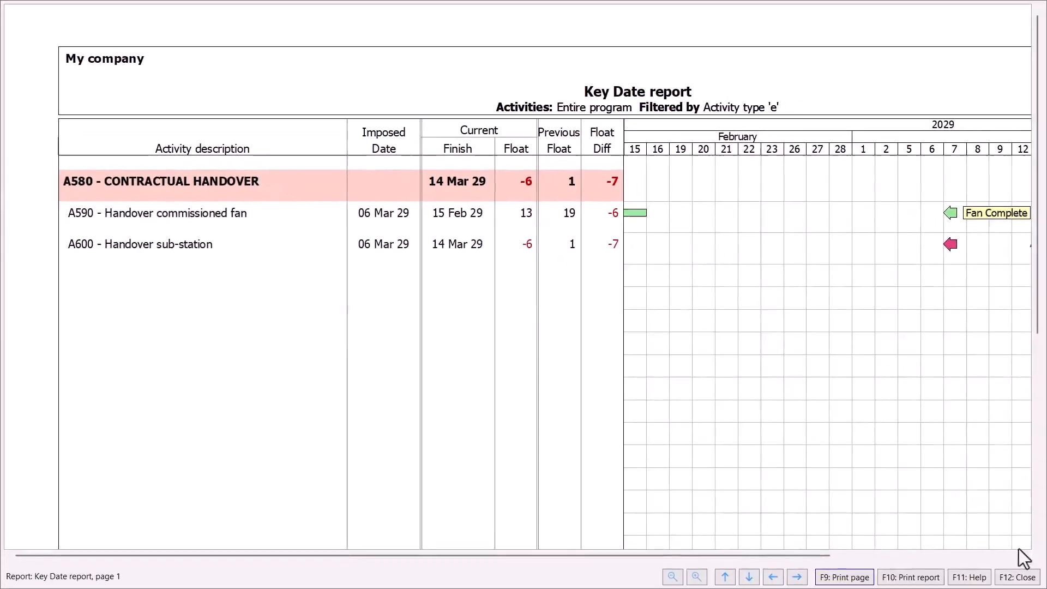
pyautogui.click(1018, 579)
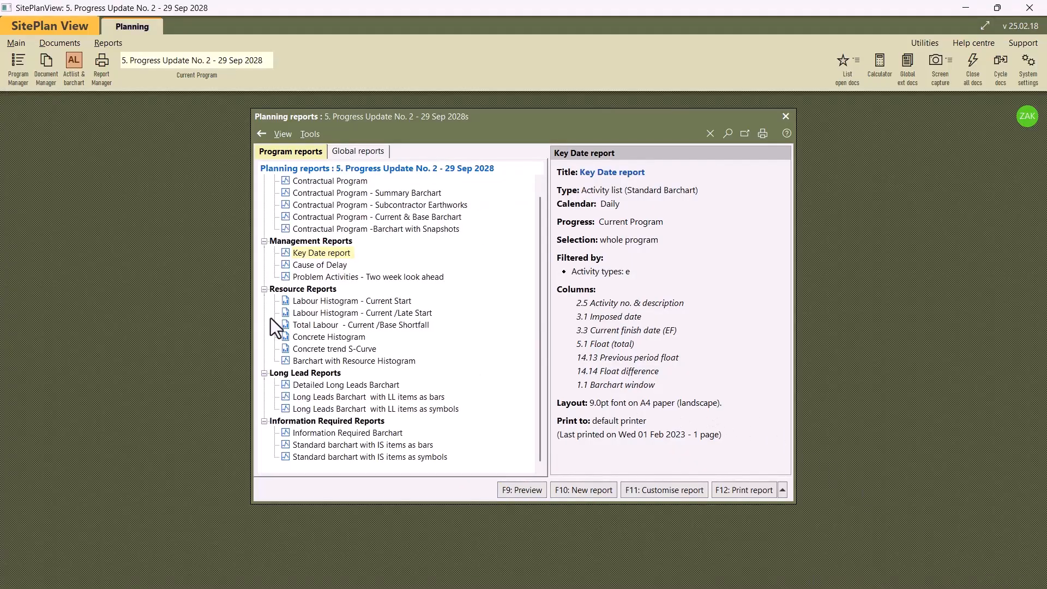
# Step: Preview the Cause of Delay report, zoom in to examine the delayed activities, and close the preview
pyautogui.doubleClick(328, 265)
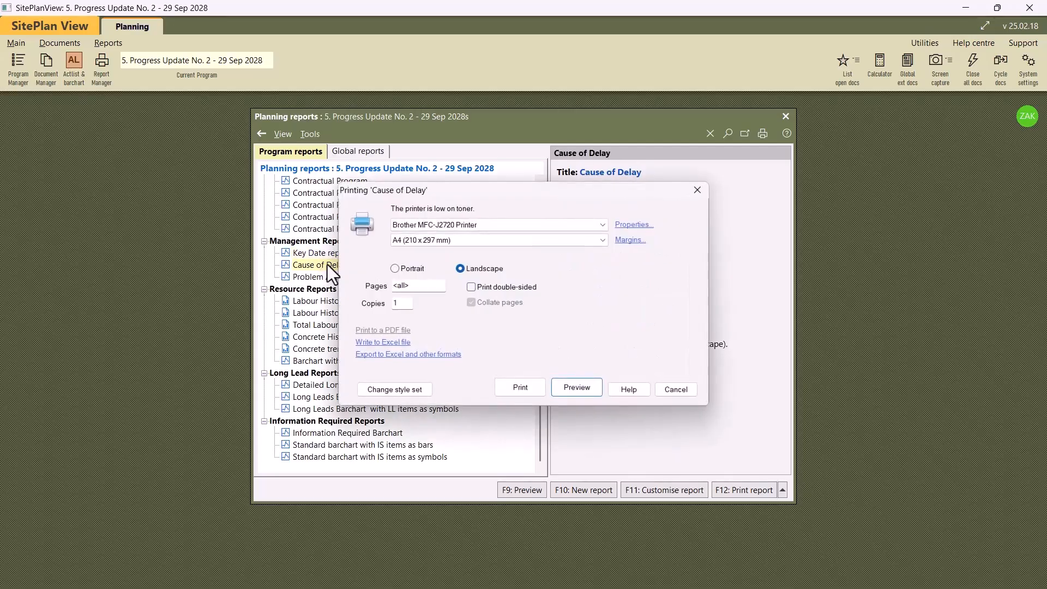
pyautogui.click(577, 388)
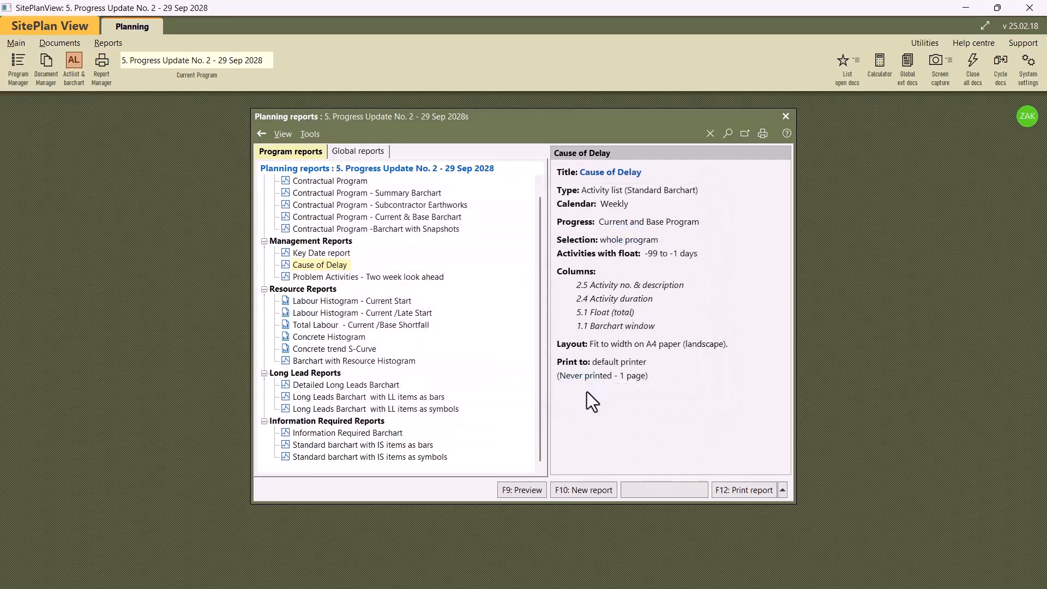
pyautogui.click(528, 356)
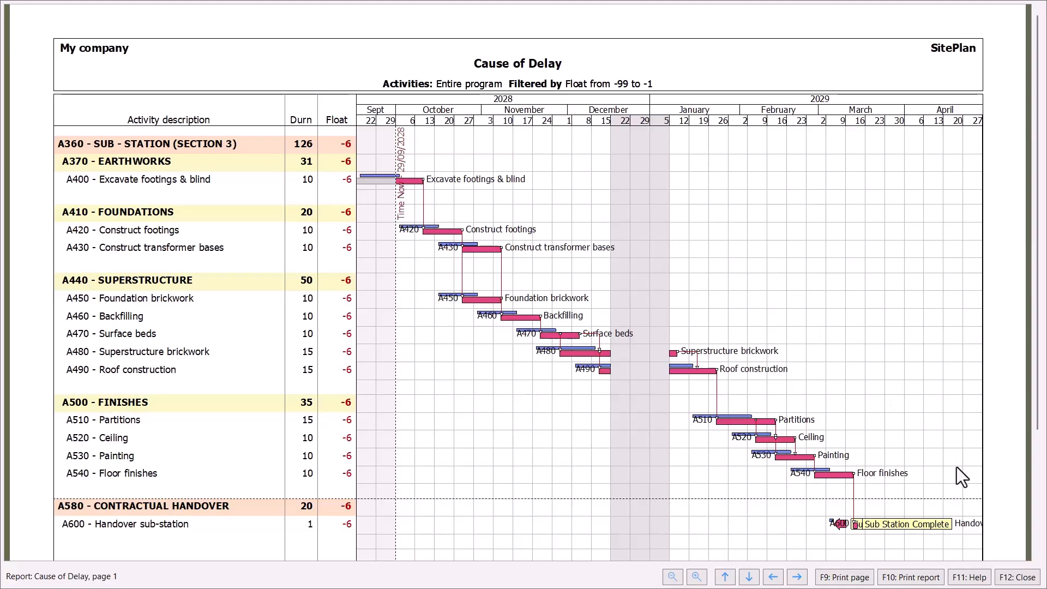
pyautogui.click(1017, 577)
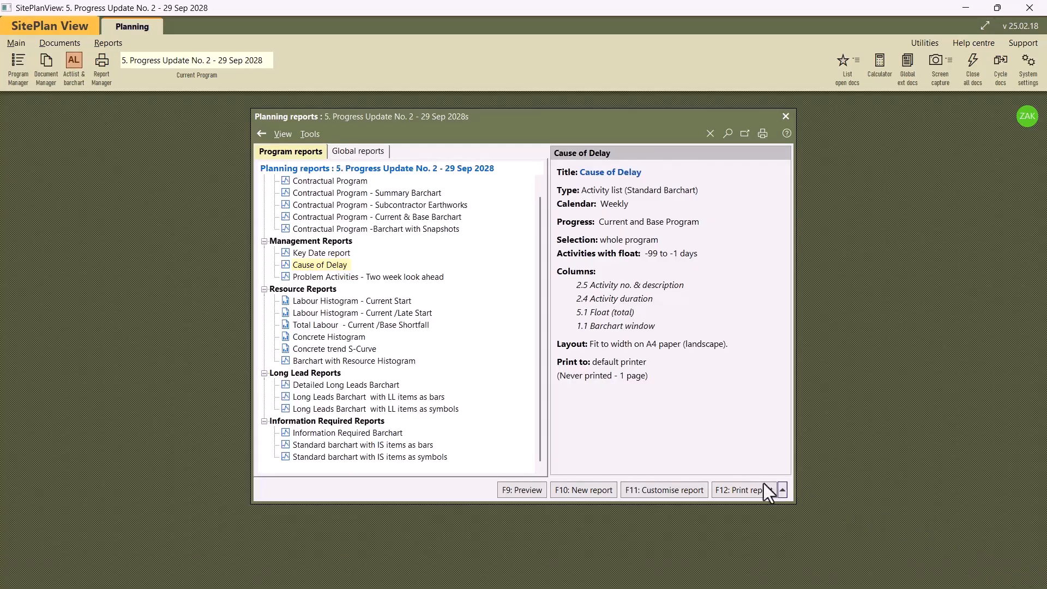
# Step: Preview the Problem Activities - Two week look ahead report, examine its activities, and close the preview
pyautogui.click(352, 279)
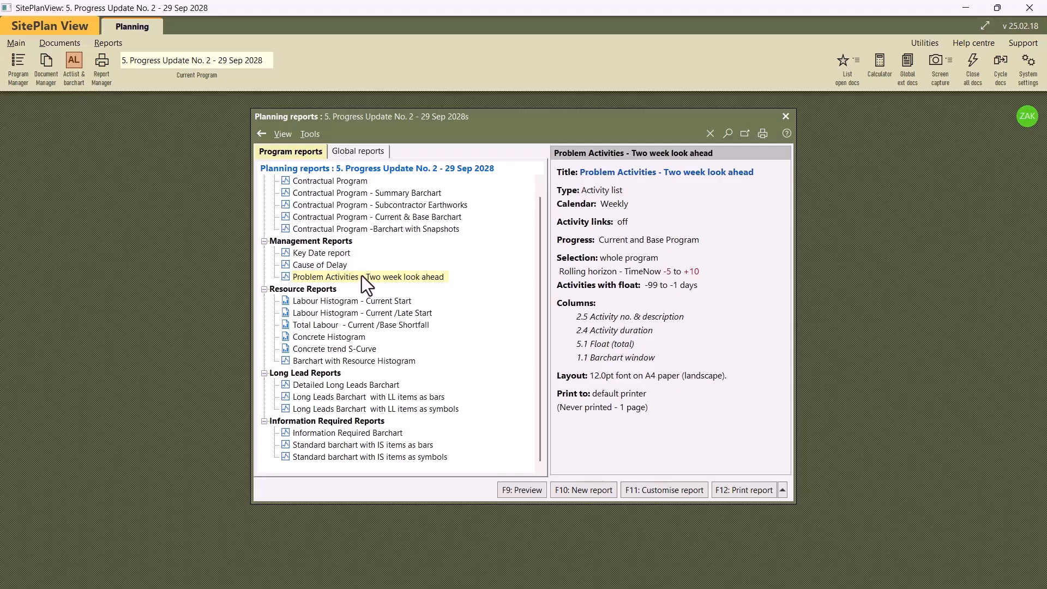
pyautogui.doubleClick(362, 276)
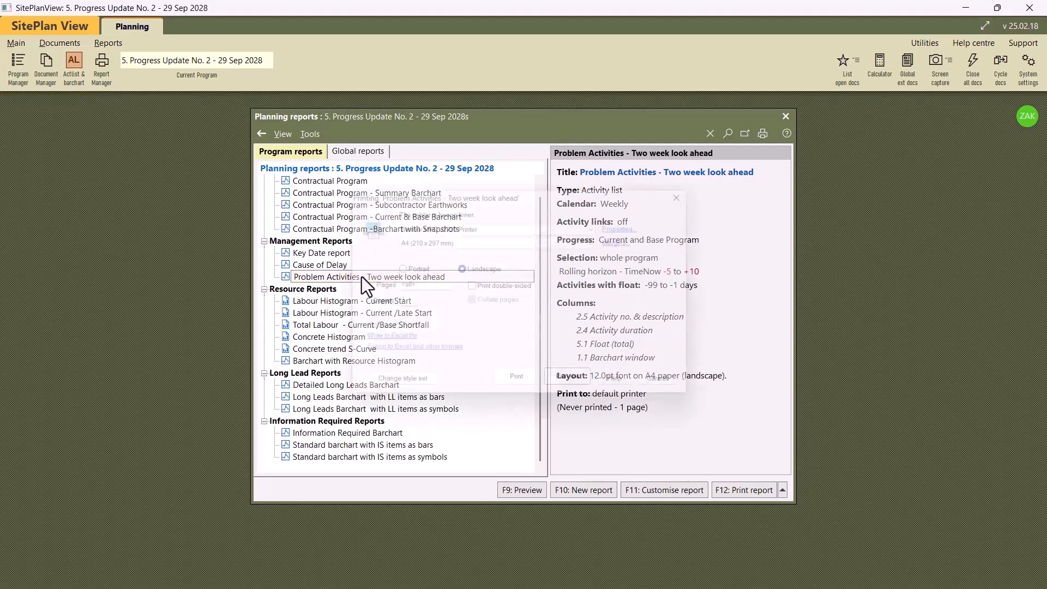
pyautogui.click(586, 389)
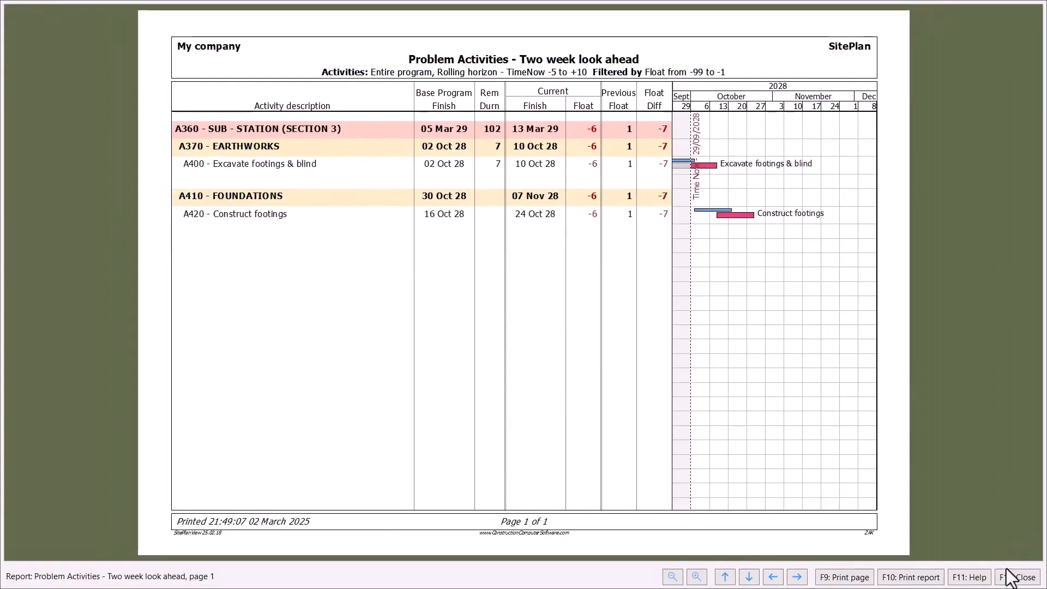
pyautogui.click(1014, 571)
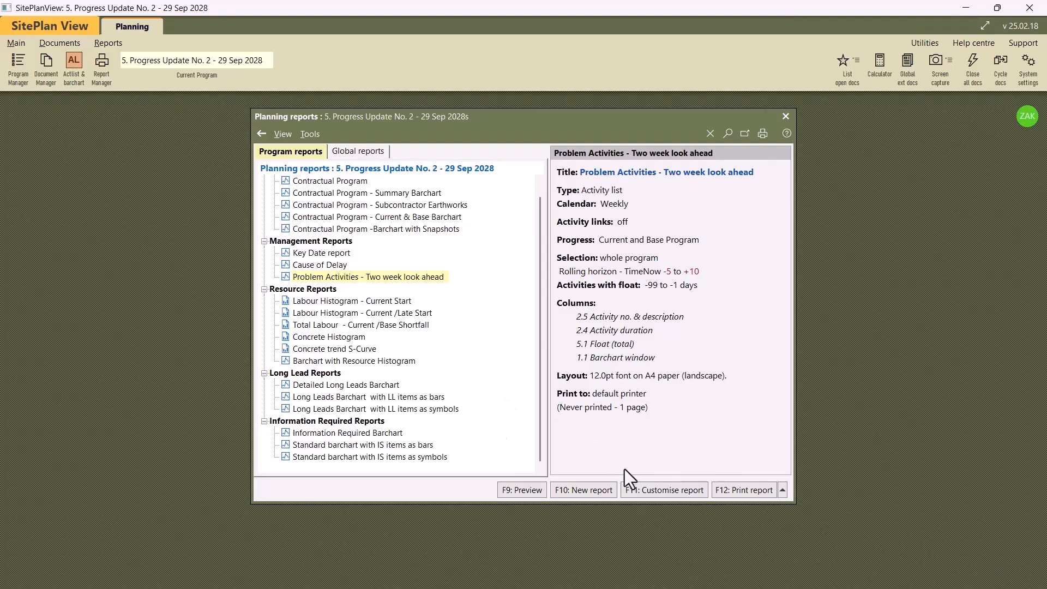
# Step: Review the column and footer settings of the Problem Activities - Two week look ahead report without changing them
pyautogui.click(646, 490)
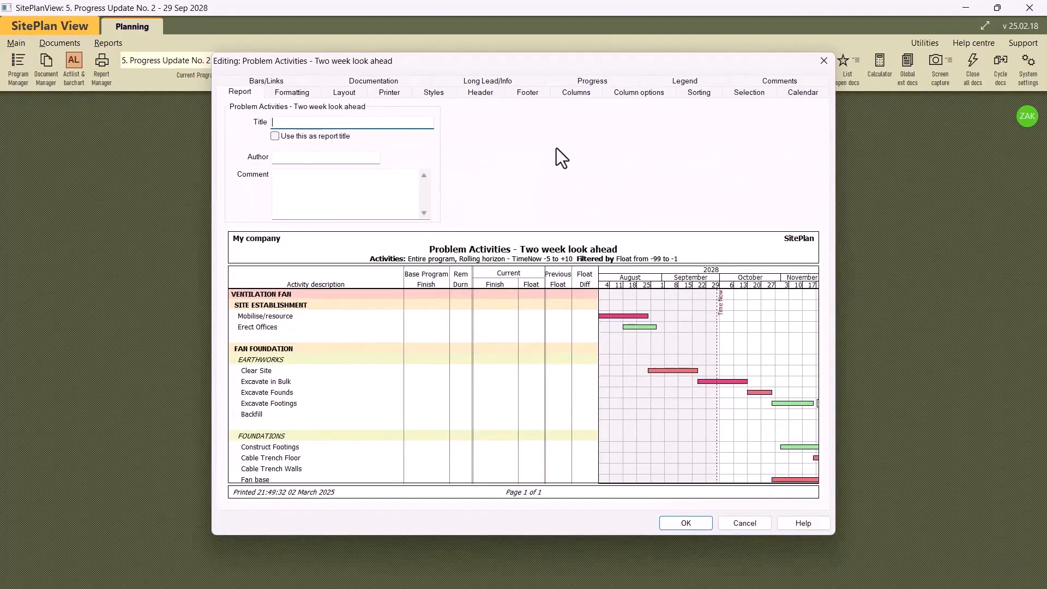
pyautogui.click(577, 92)
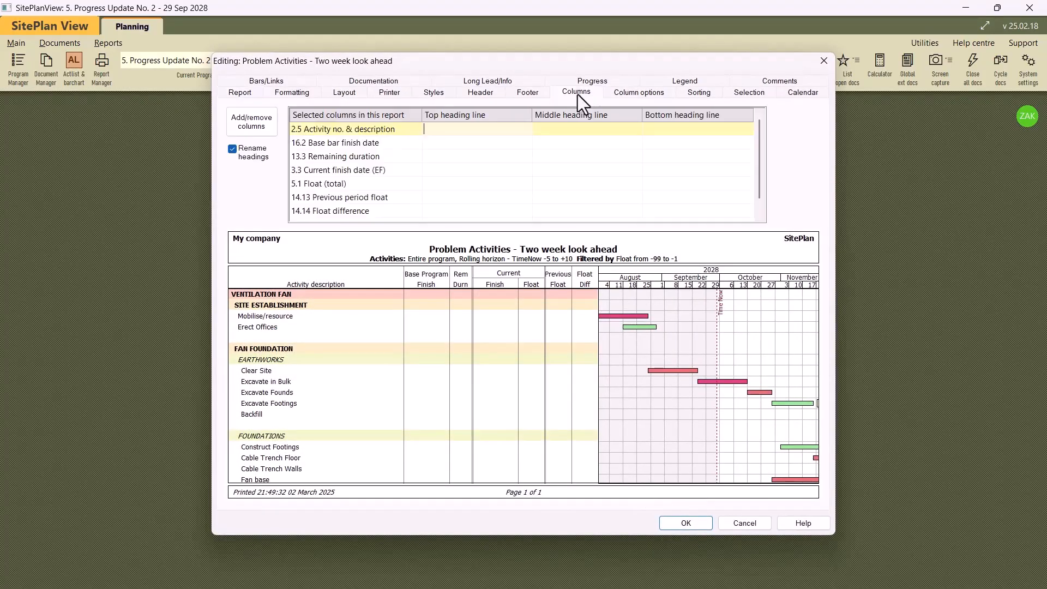
pyautogui.click(521, 94)
pyautogui.click(755, 525)
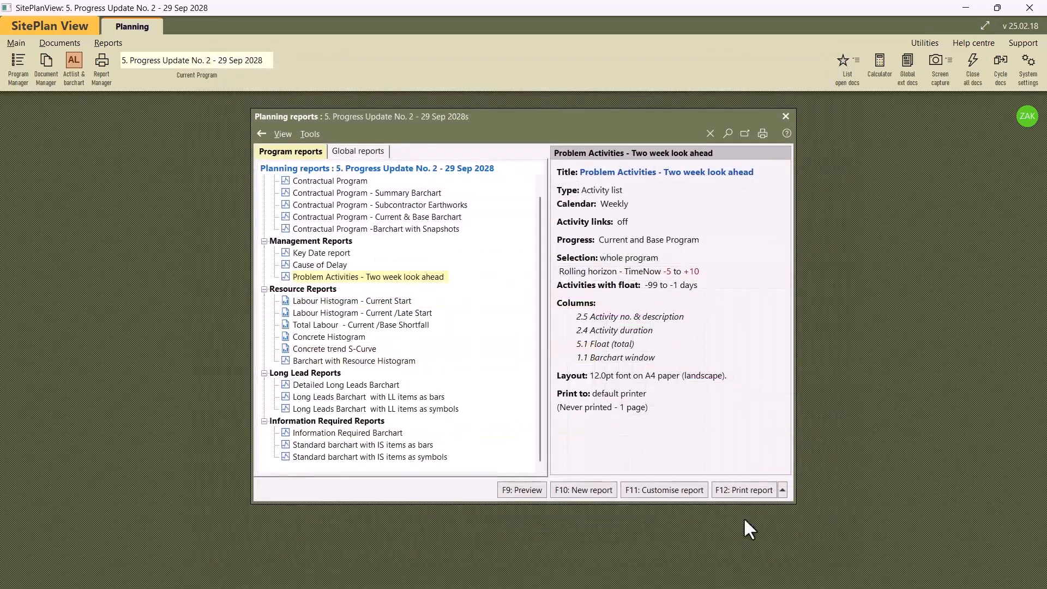
# Step: Add a new Standard Barchart report below Problem Activities in the Management Reports group
pyautogui.click(575, 492)
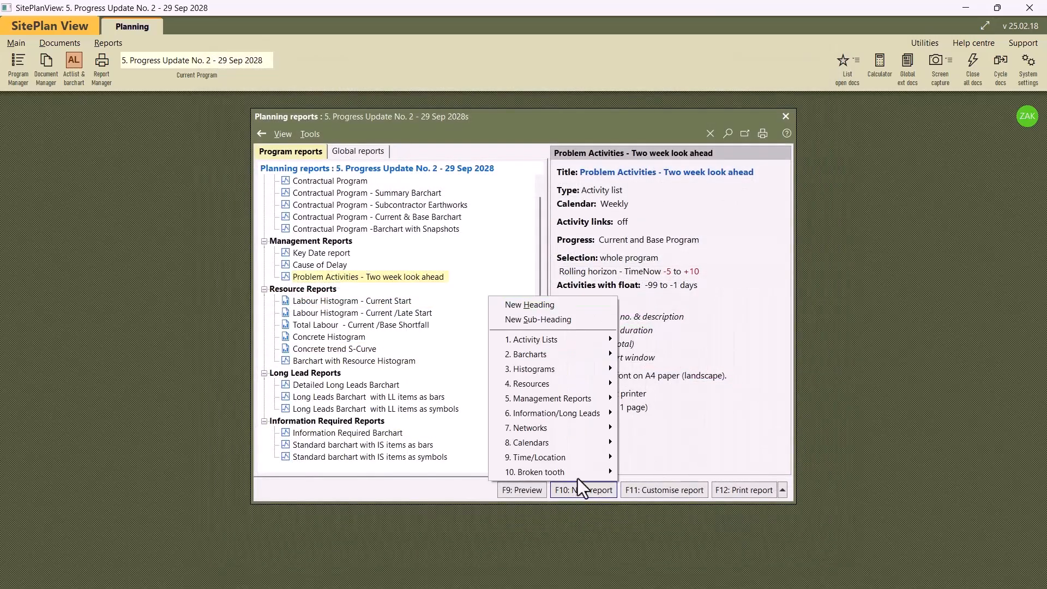
pyautogui.moveTo(573, 355)
pyautogui.click(670, 355)
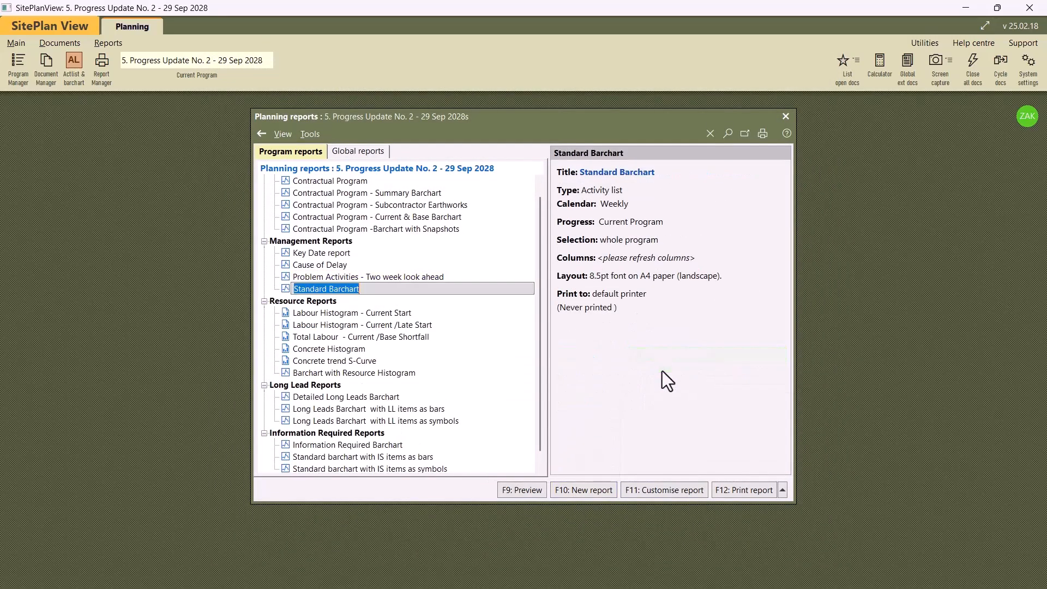
# Step: Accept the new Standard Barchart report's default customisation settings, preview the report and close the preview
pyautogui.click(663, 492)
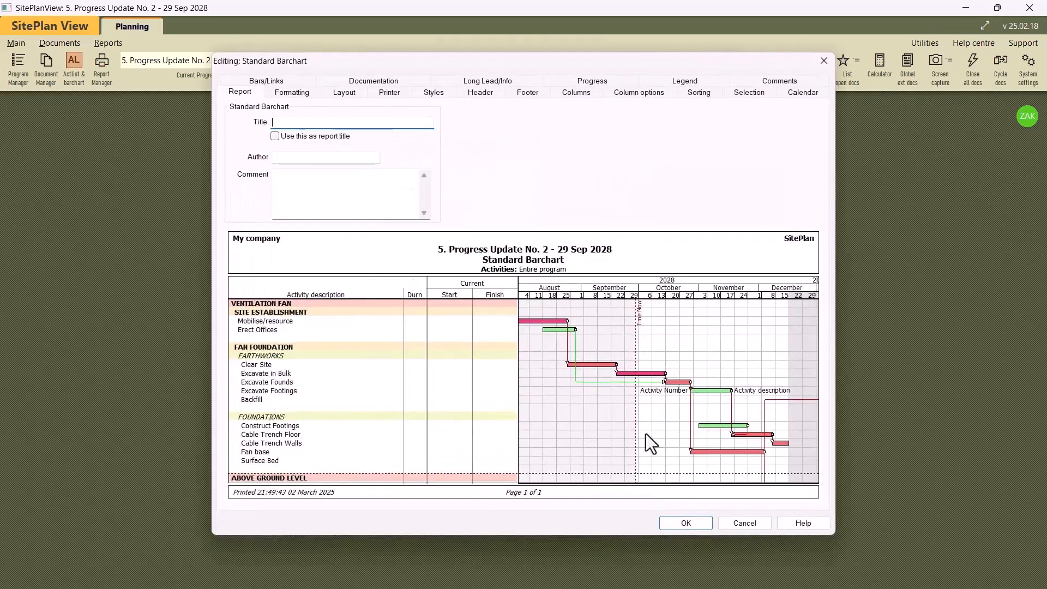
pyautogui.click(691, 525)
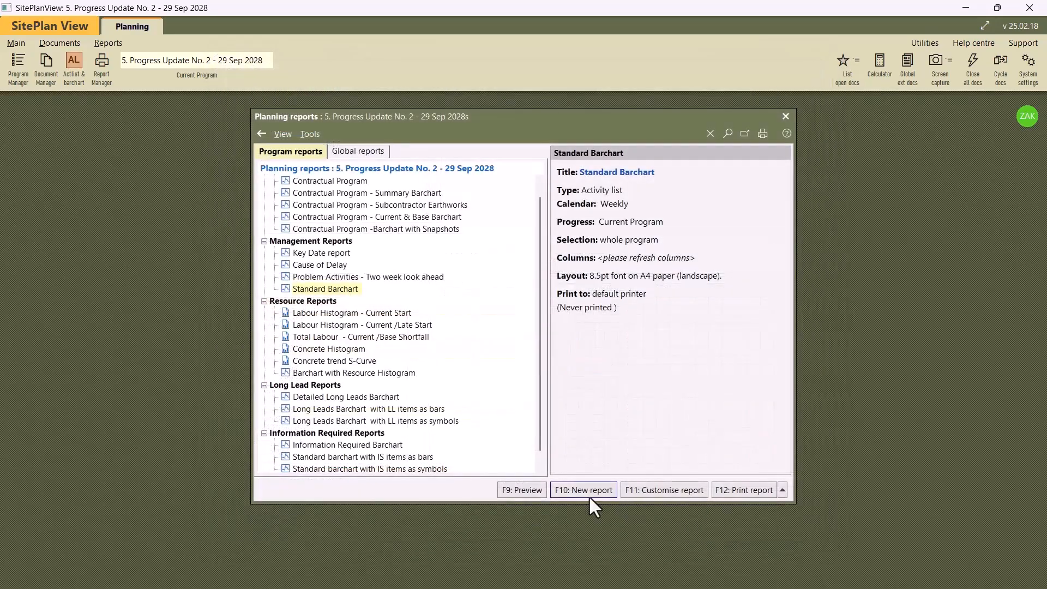
pyautogui.click(523, 490)
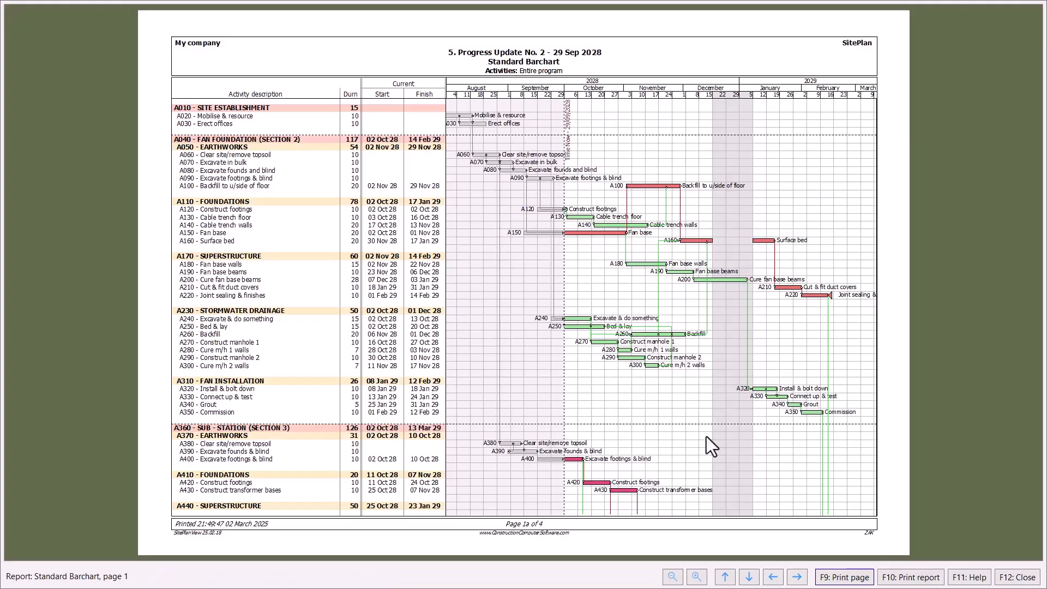
pyautogui.click(1017, 577)
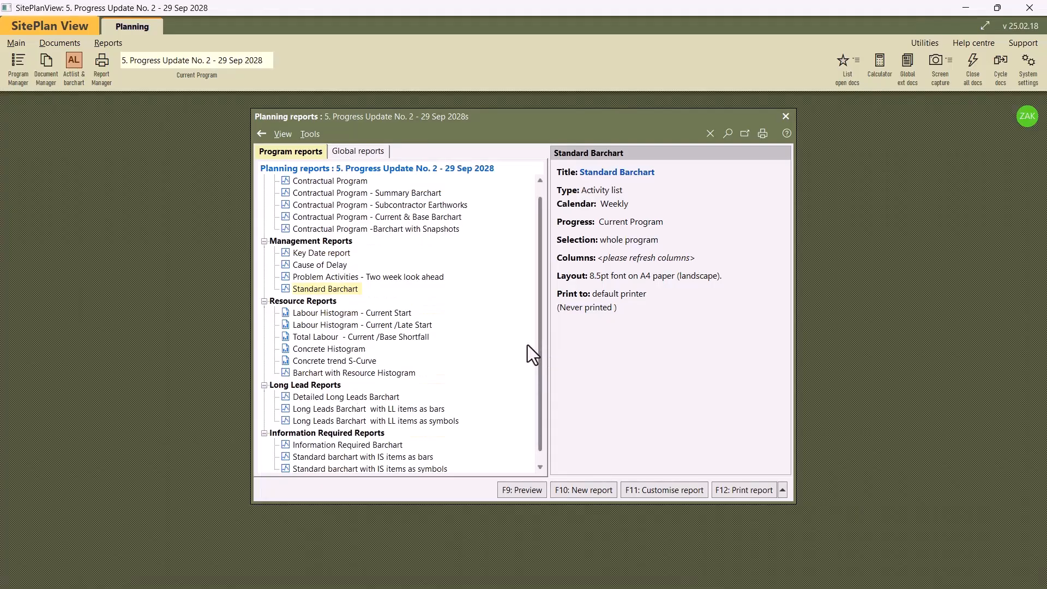
# Step: Preview the Long Leads Barchart with LL items as bars report, zoom in on its first page, and close the preview
pyautogui.scroll(-1, 519, 339)
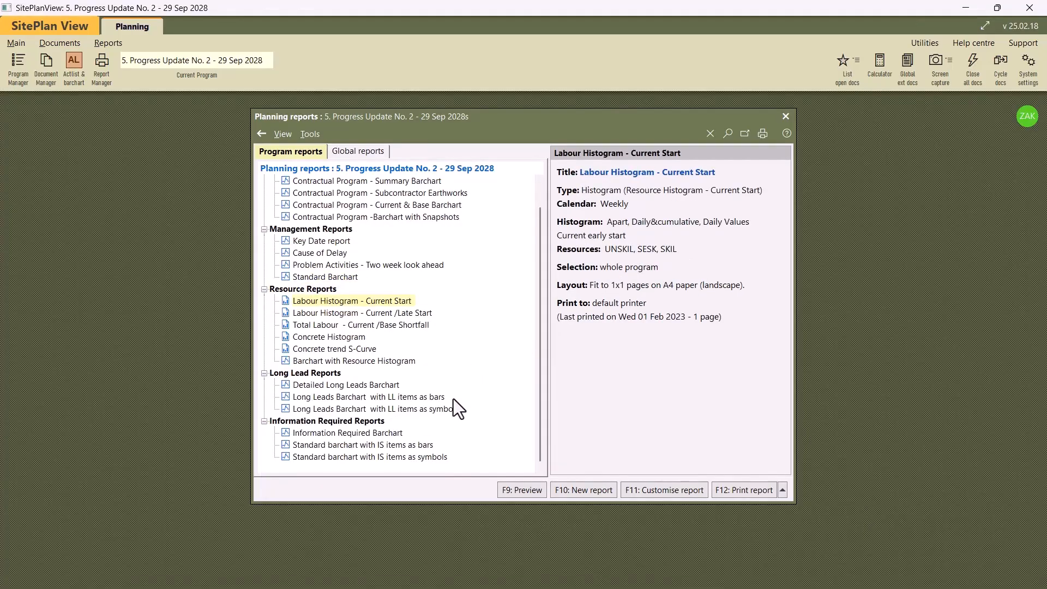
pyautogui.click(360, 397)
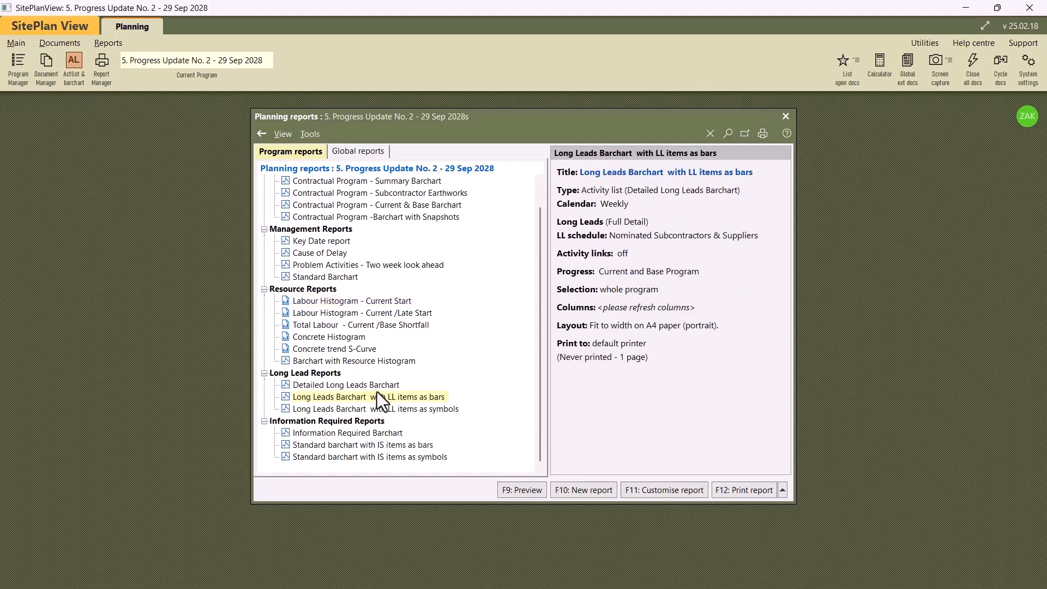
pyautogui.click(521, 489)
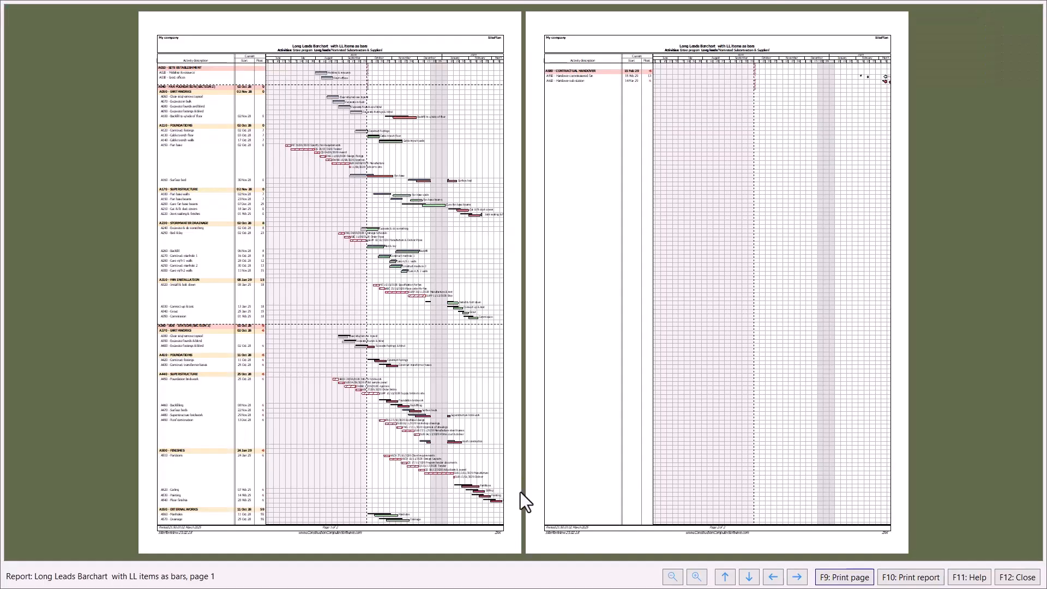
pyautogui.click(433, 346)
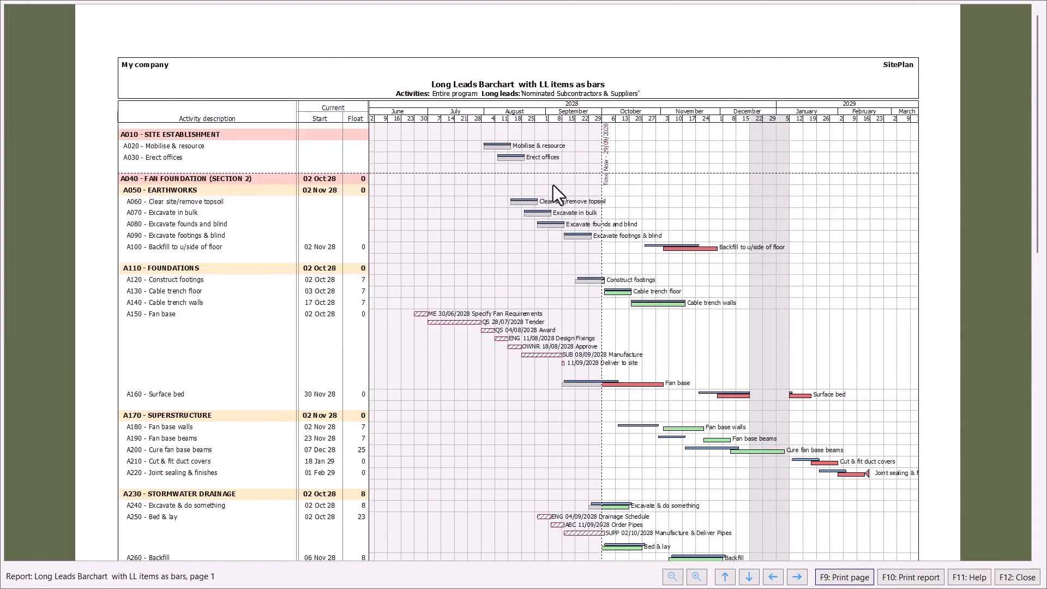
pyautogui.click(1018, 577)
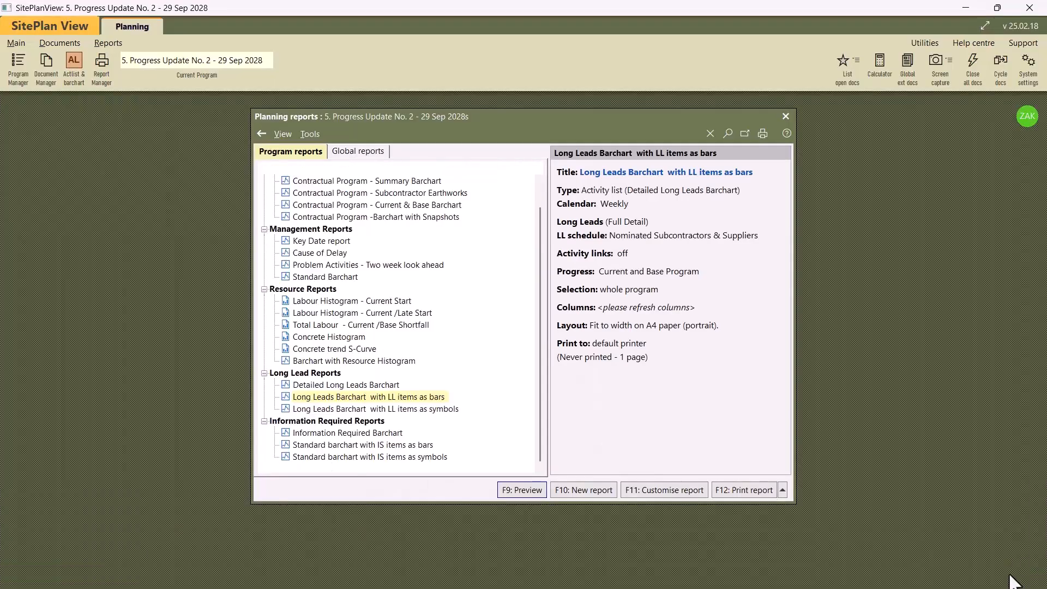
# Step: Customise the Long Leads Barchart with LL items as bars report to print on landscape A4 paper
pyautogui.click(675, 491)
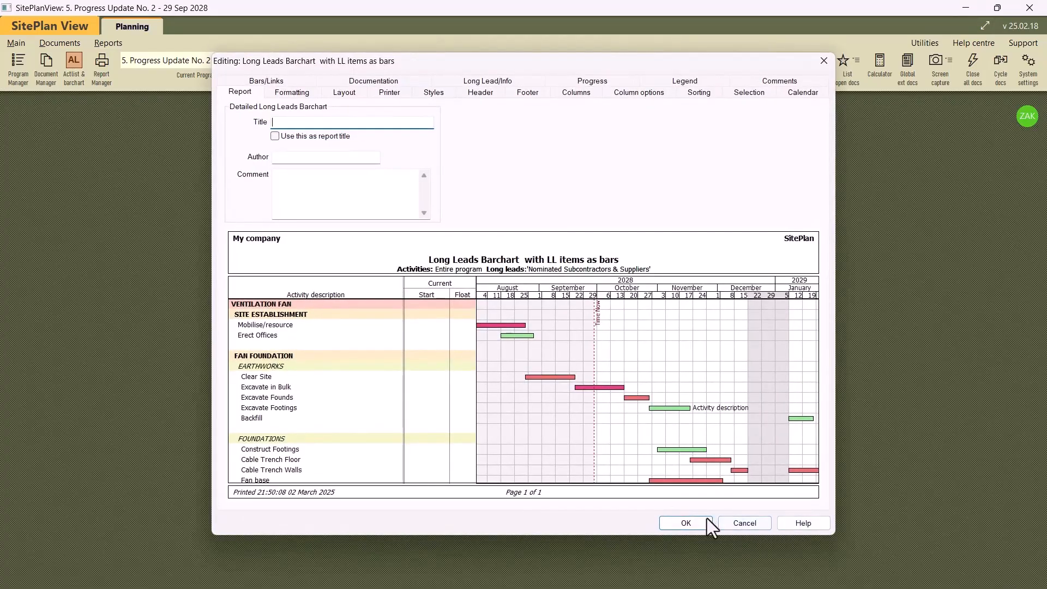
pyautogui.click(341, 94)
pyautogui.click(388, 91)
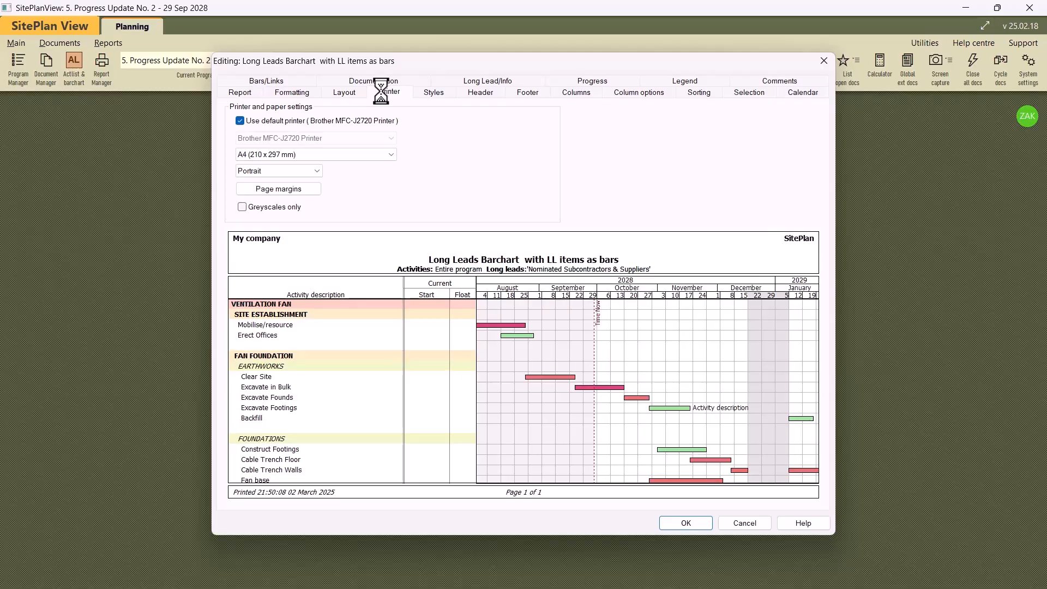
pyautogui.click(304, 170)
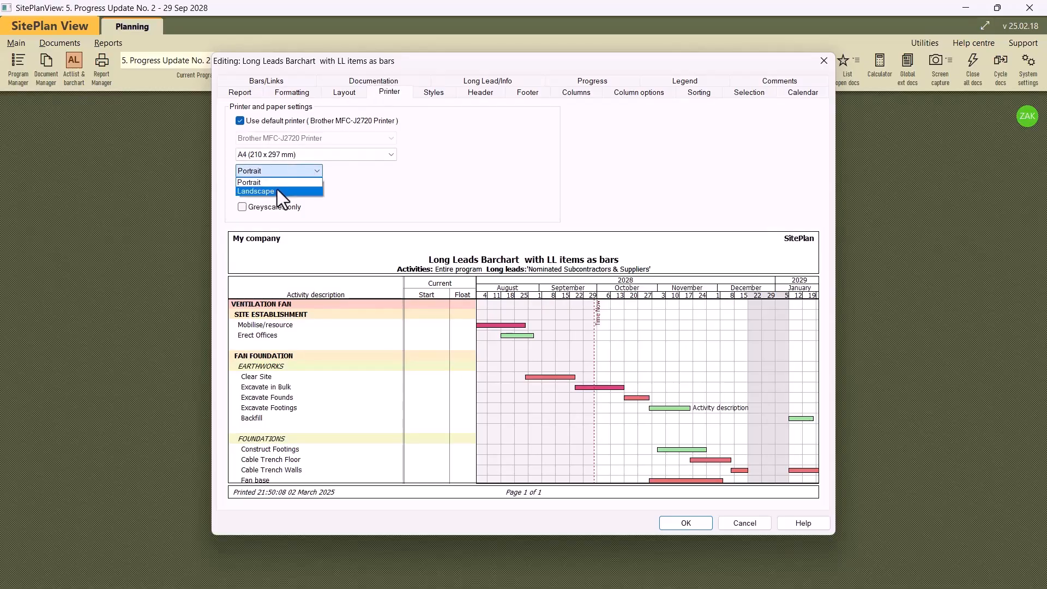
pyautogui.click(277, 190)
pyautogui.click(705, 525)
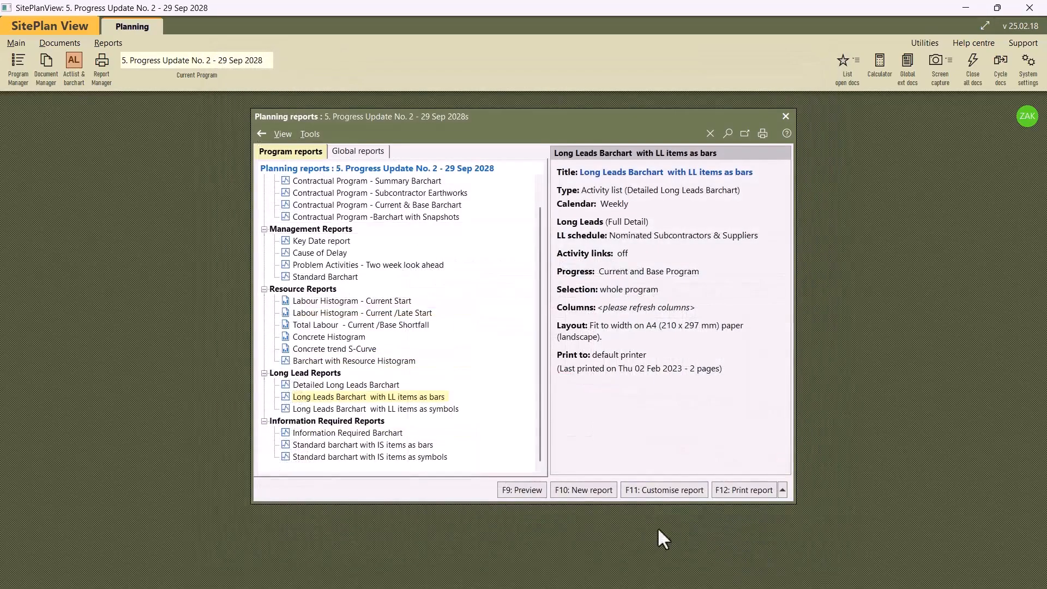
# Step: Preview the landscape Long Leads Barchart with LL items as bars report, examine its first two pages, and close the preview
pyautogui.click(516, 490)
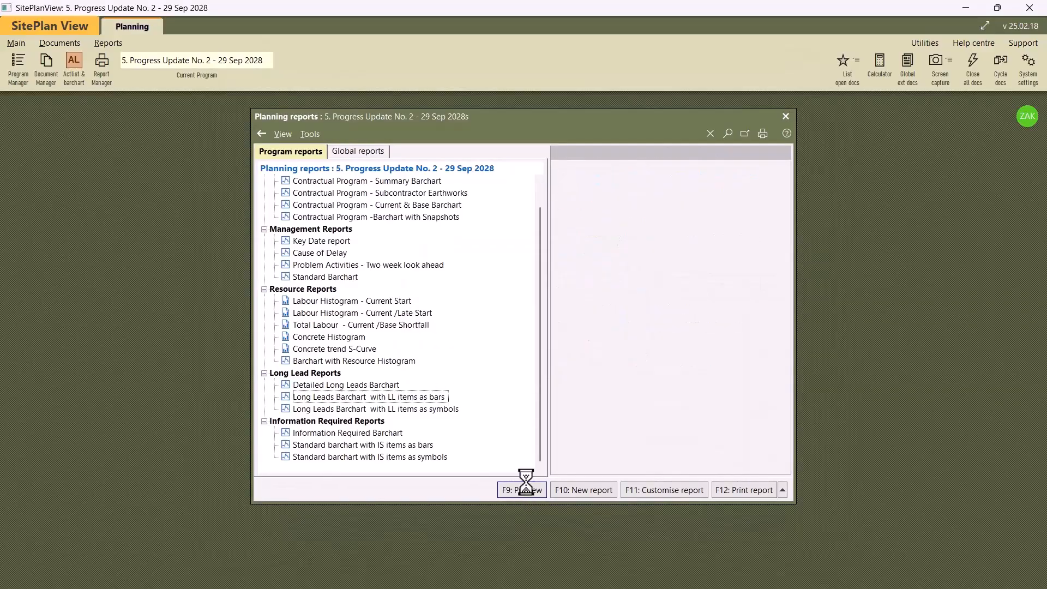
pyautogui.keyDown('ctrl'); pyautogui.scroll(-1, 736, 430); pyautogui.keyUp('ctrl')
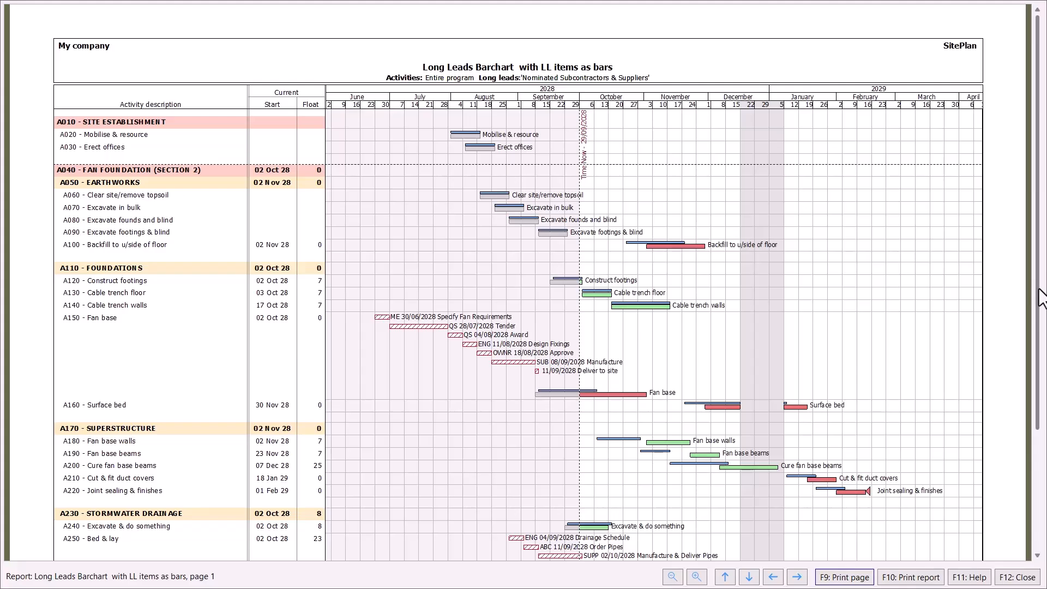
pyautogui.scroll(-1, 1039, 309)
pyautogui.scroll(-5, 1039, 309)
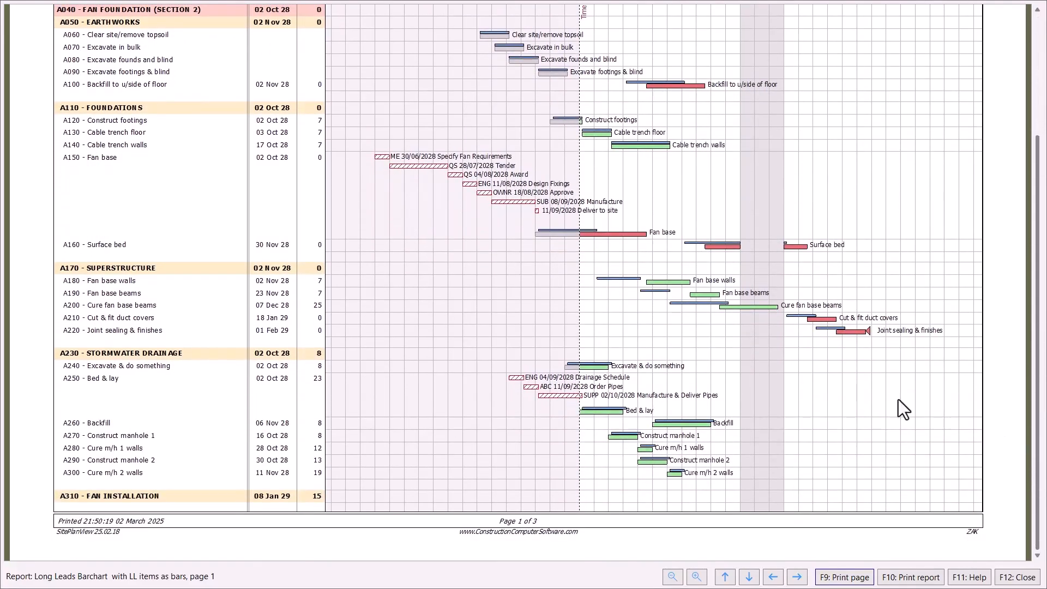
pyautogui.click(749, 577)
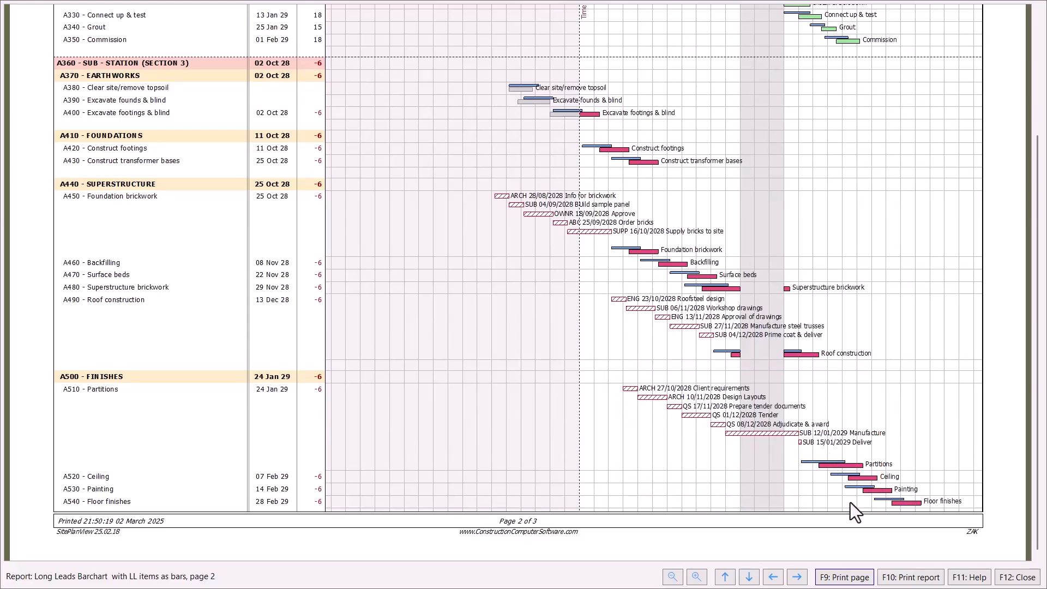
pyautogui.click(1017, 577)
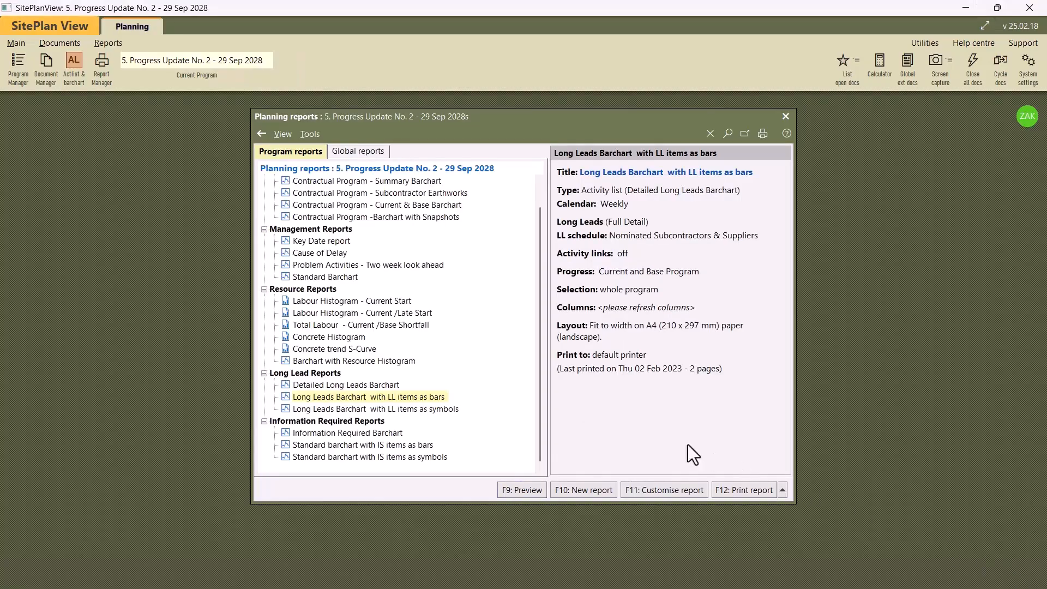
# Step: Preview the Information Required Barchart report, examine the information items against the activities, and close the preview
pyautogui.click(349, 438)
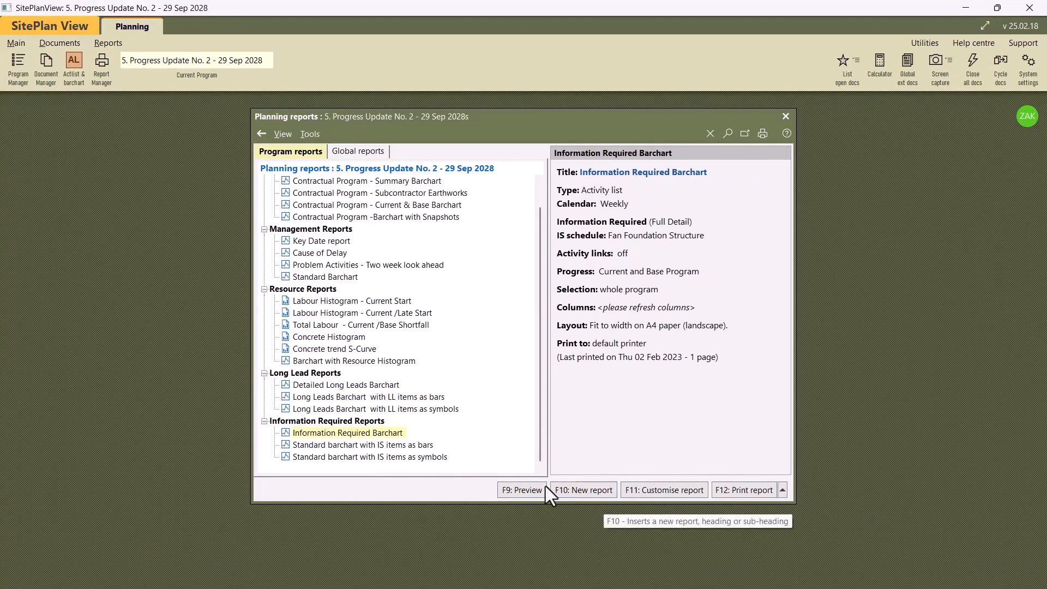
pyautogui.click(529, 489)
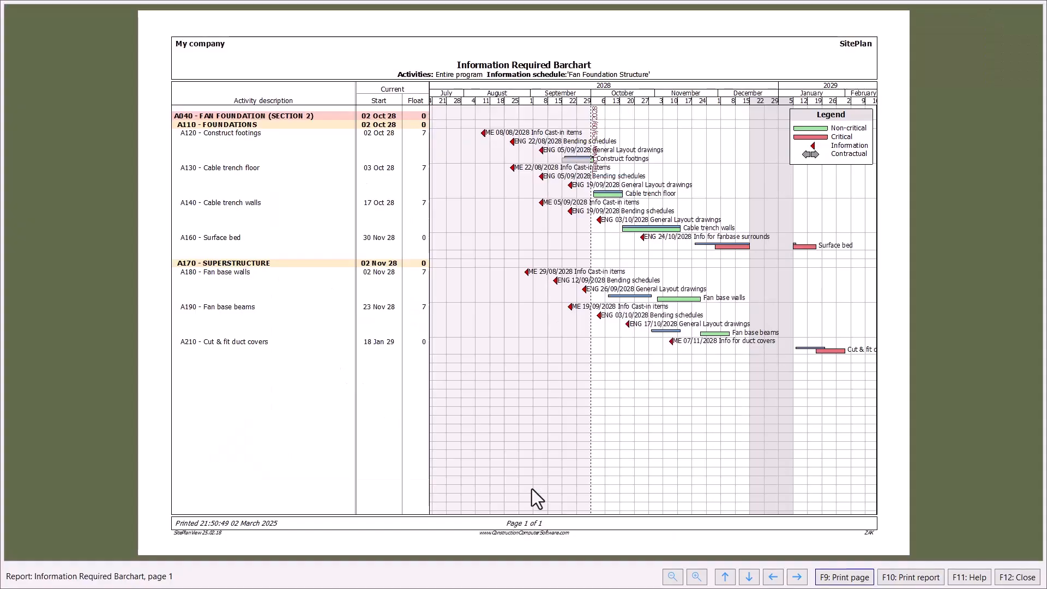
pyautogui.scroll(1, 626, 417)
pyautogui.scroll(1, 691, 448)
pyautogui.scroll(-1, 693, 449)
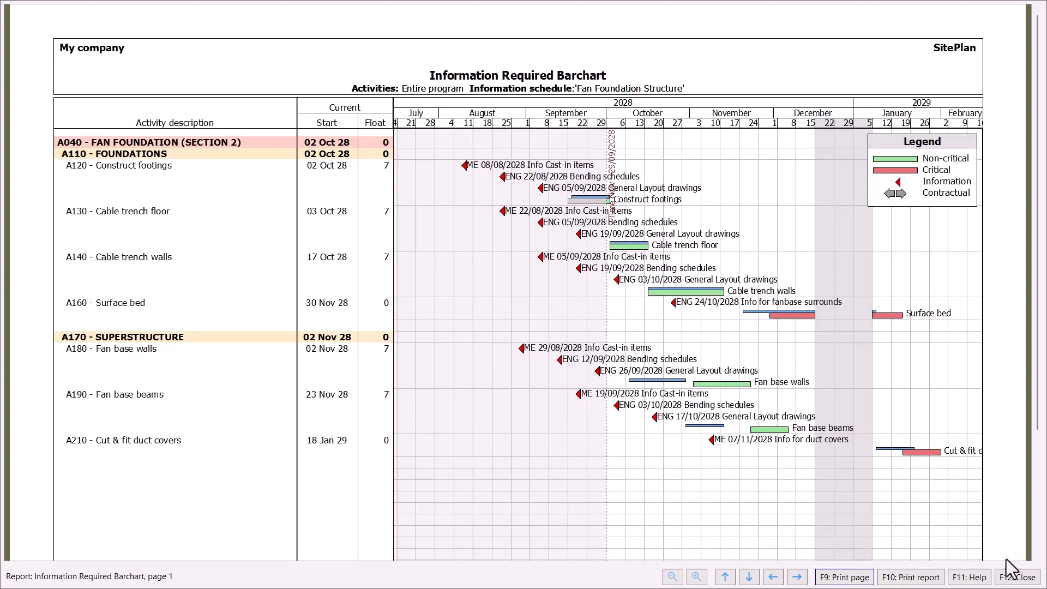
pyautogui.click(1018, 576)
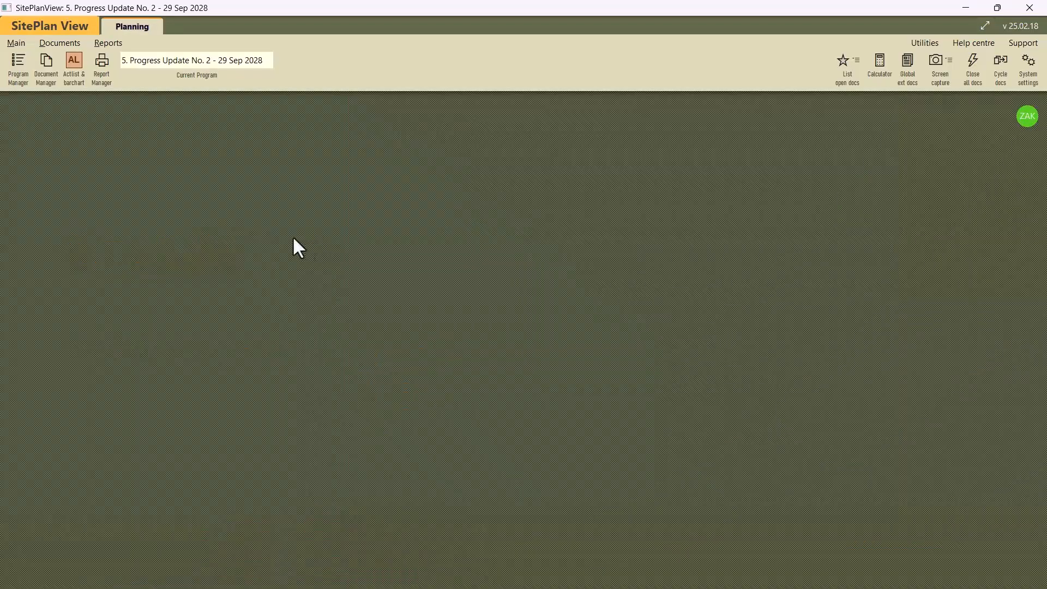
# Step: Set the default SitePlan export folder for programs to the Planning Conversions folder in Downloads
pyautogui.click(14, 66)
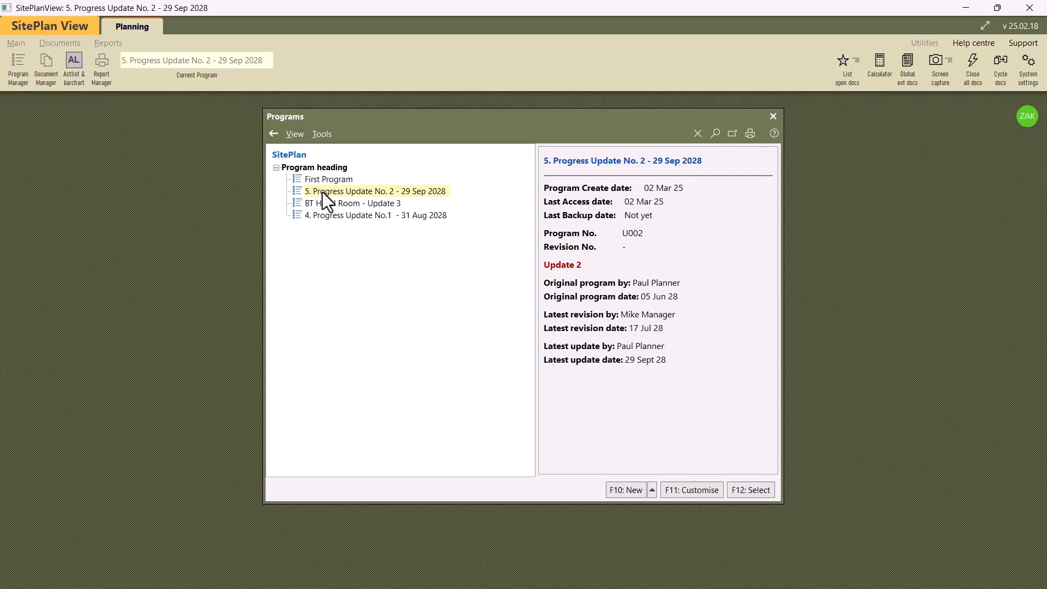
pyautogui.click(325, 135)
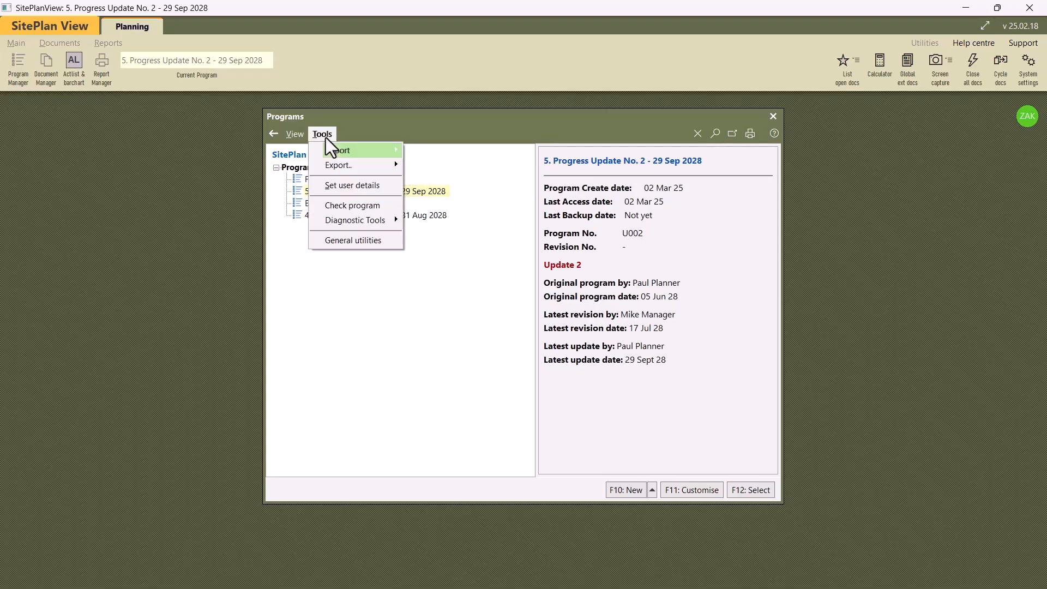
pyautogui.moveTo(331, 164)
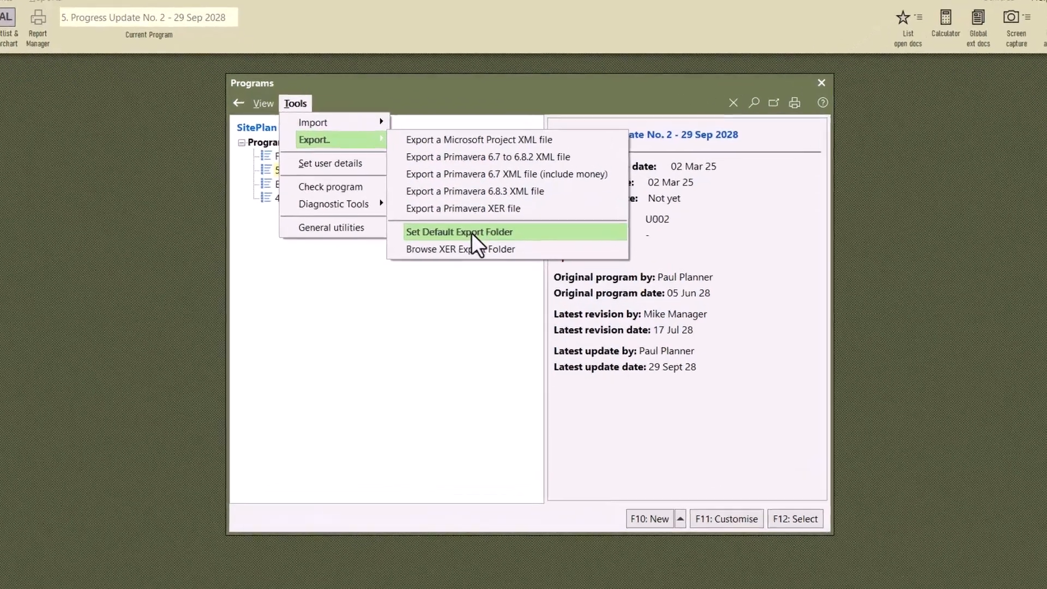
pyautogui.click(473, 244)
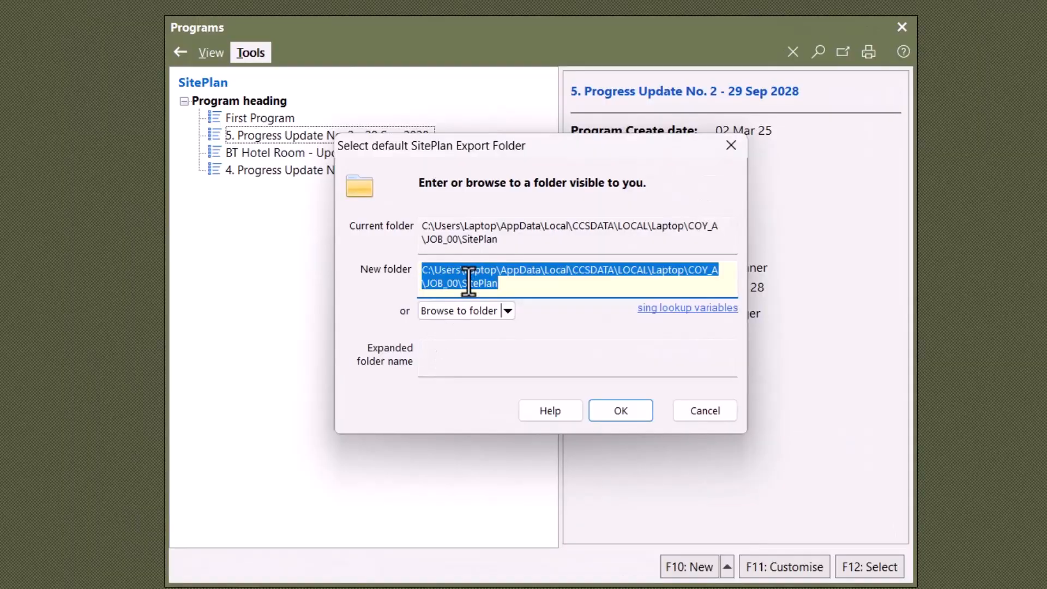
pyautogui.click(457, 312)
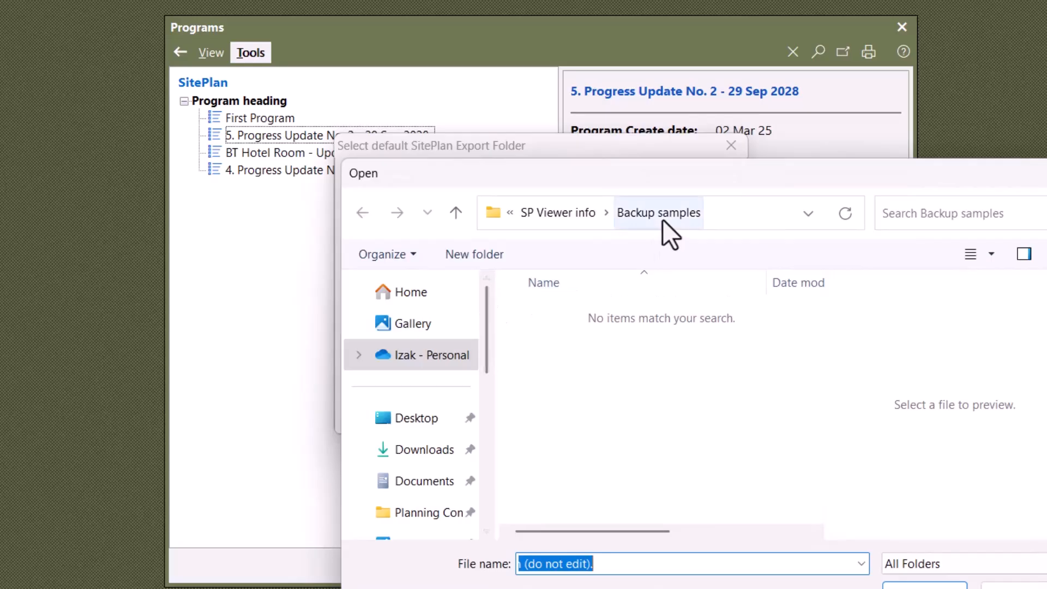
pyautogui.click(588, 217)
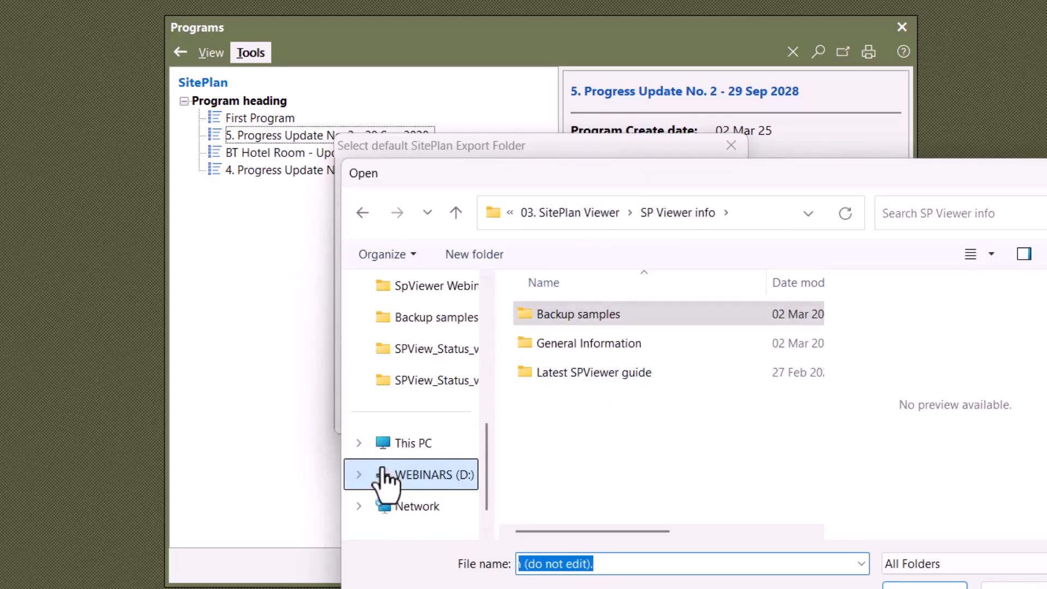
pyautogui.scroll(10, 473, 440)
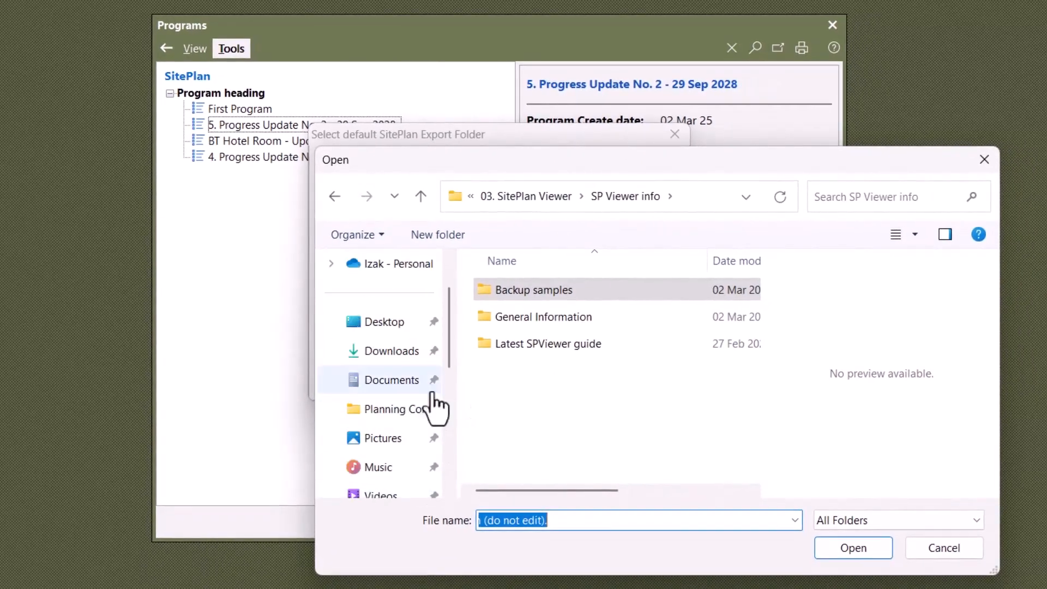
pyautogui.click(388, 354)
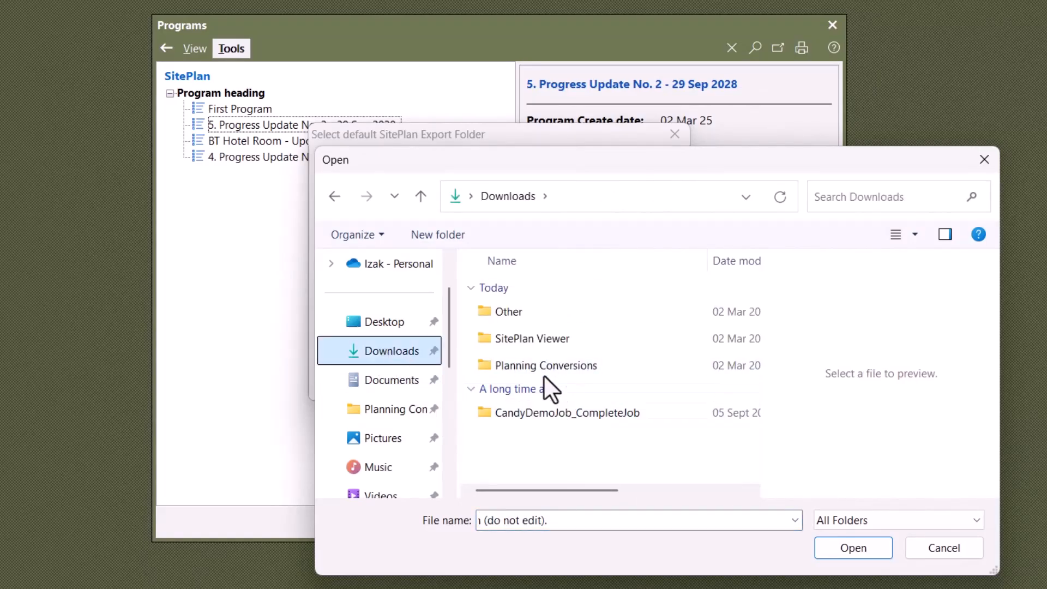
pyautogui.doubleClick(539, 364)
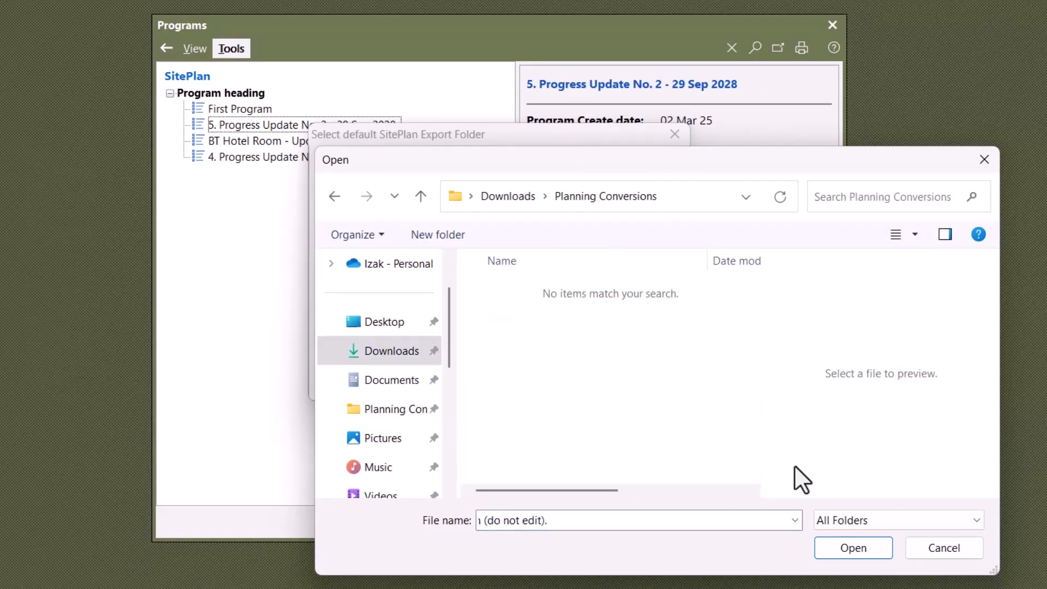
pyautogui.click(852, 550)
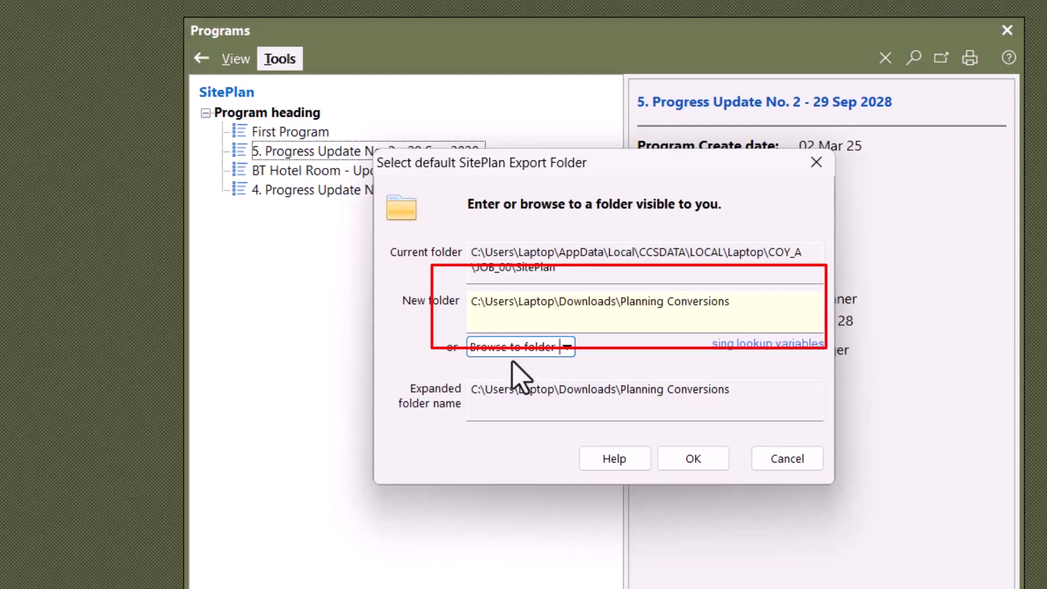
pyautogui.click(715, 466)
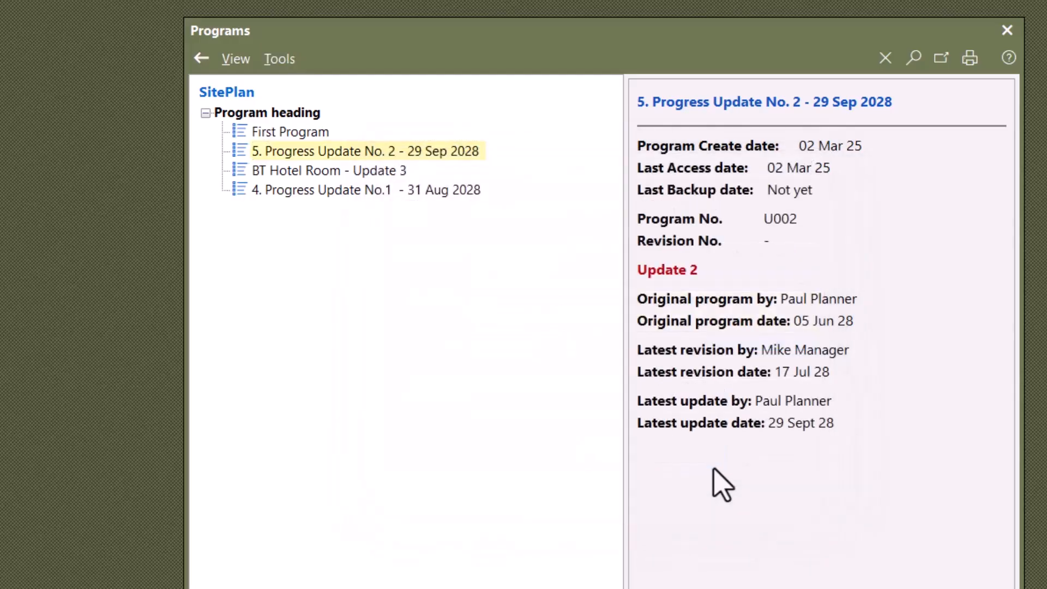
# Step: Export the program 5. Progress Update No. 2 - 29 Sep 2028 as a Primavera XER file
pyautogui.click(284, 58)
pyautogui.moveTo(295, 111)
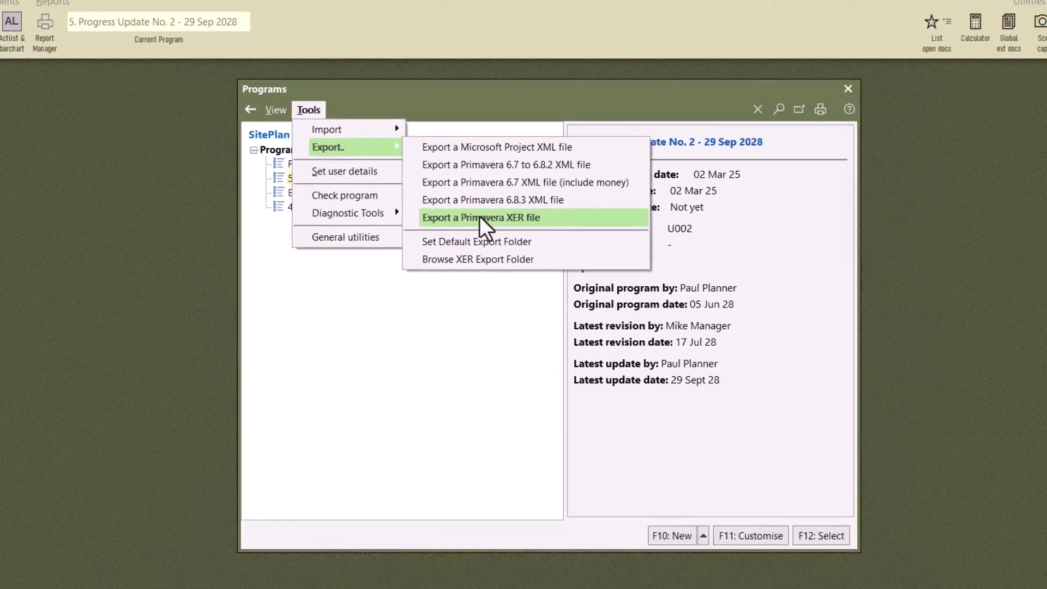
pyautogui.click(507, 207)
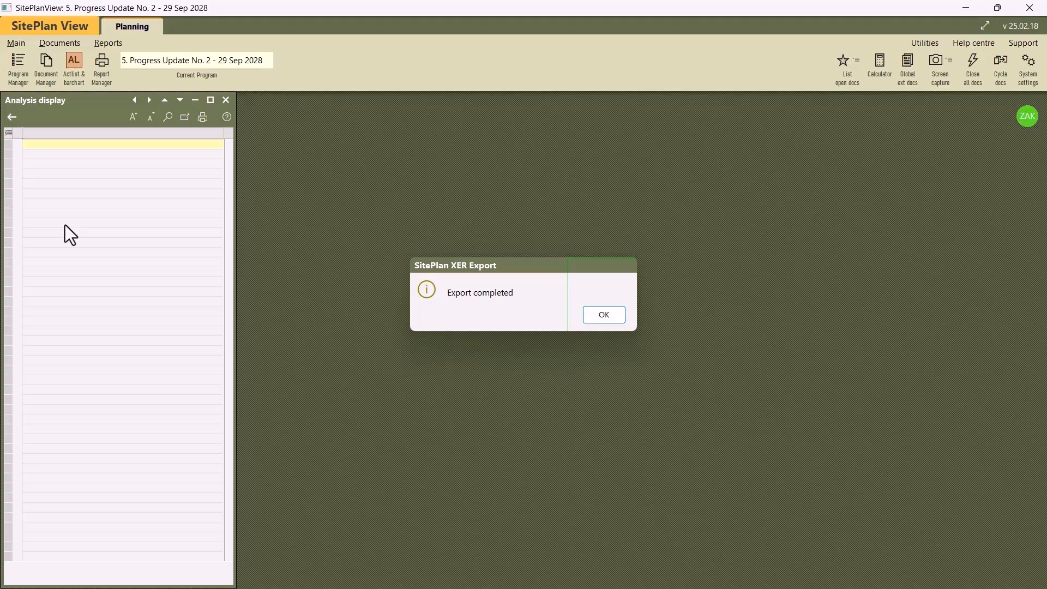
pyautogui.click(607, 322)
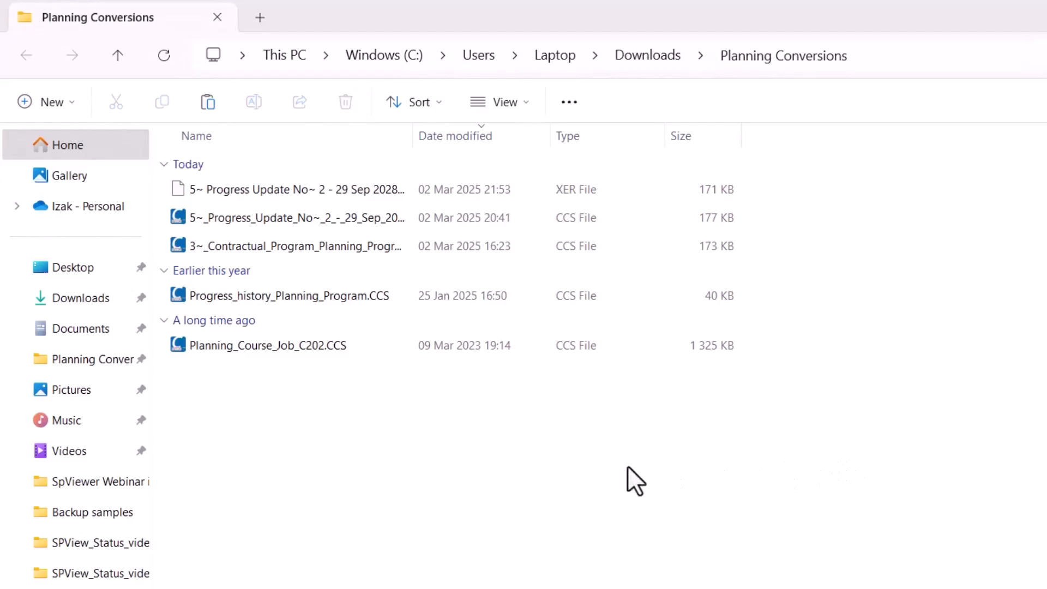
# Step: Inspect the exported Progress Update No. 2 XER file from the Planning Conversions folder in Notepad, and close it
pyautogui.click(252, 190)
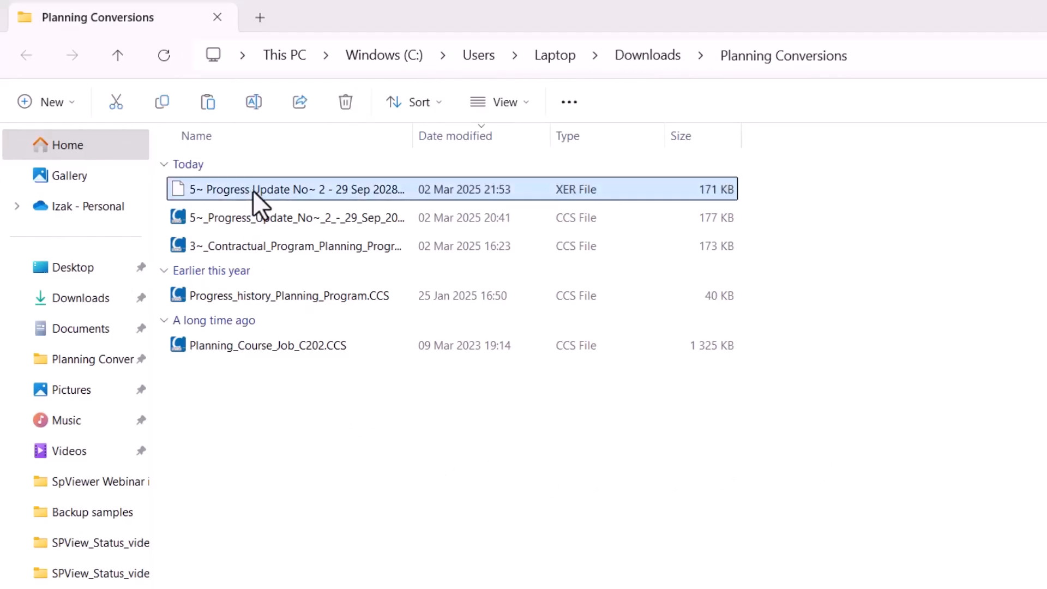
pyautogui.rightClick(282, 186)
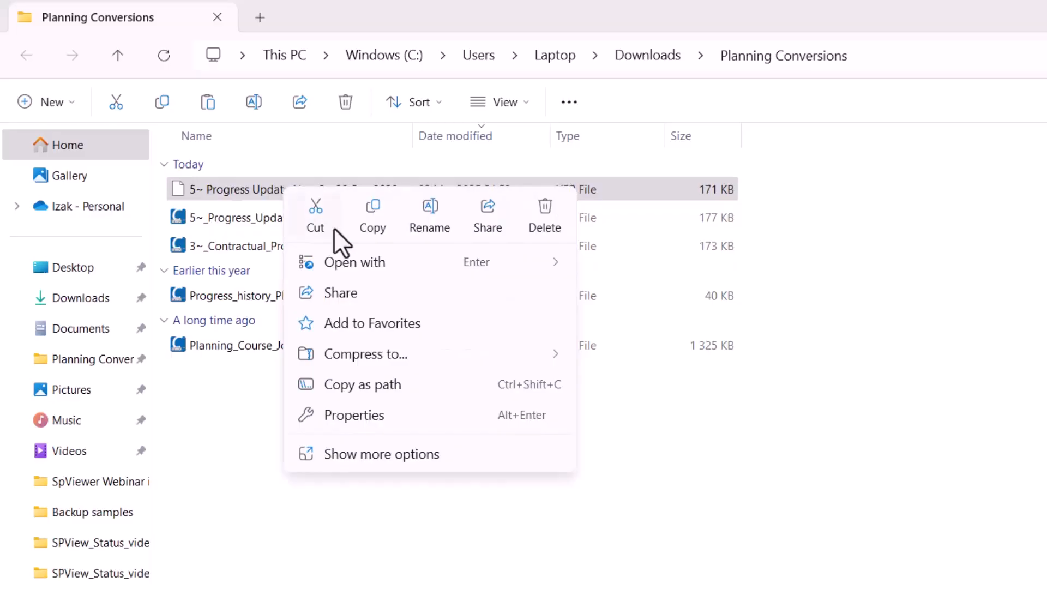
pyautogui.moveTo(350, 260)
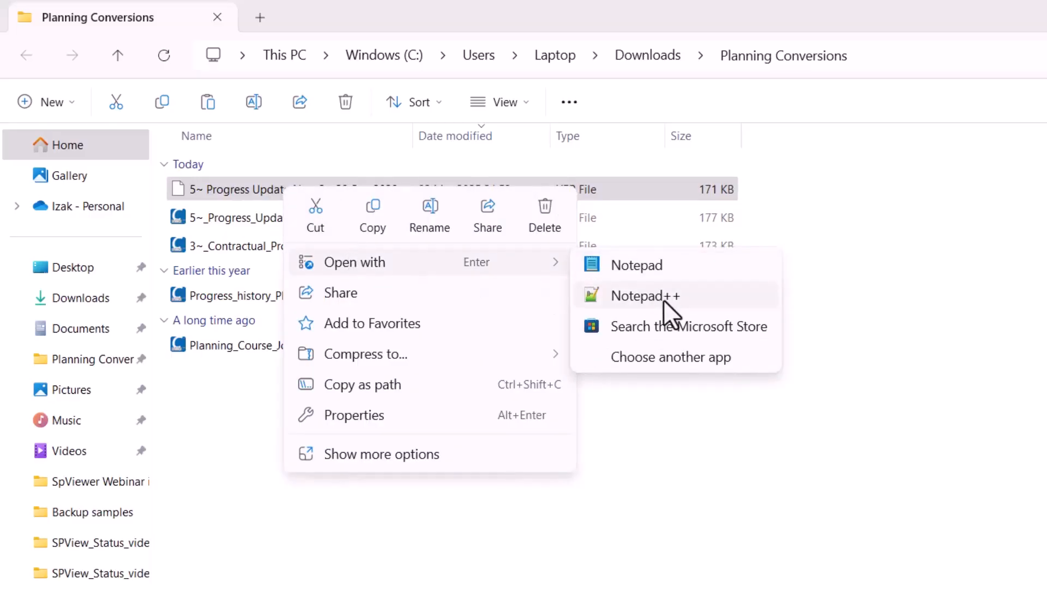
pyautogui.click(658, 271)
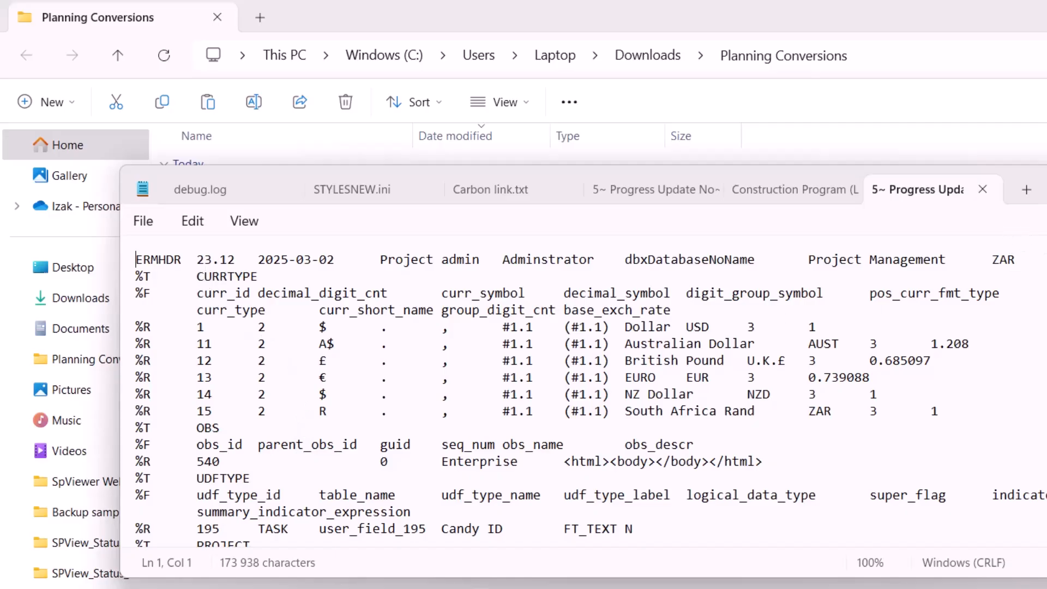
pyautogui.click(1046, 184)
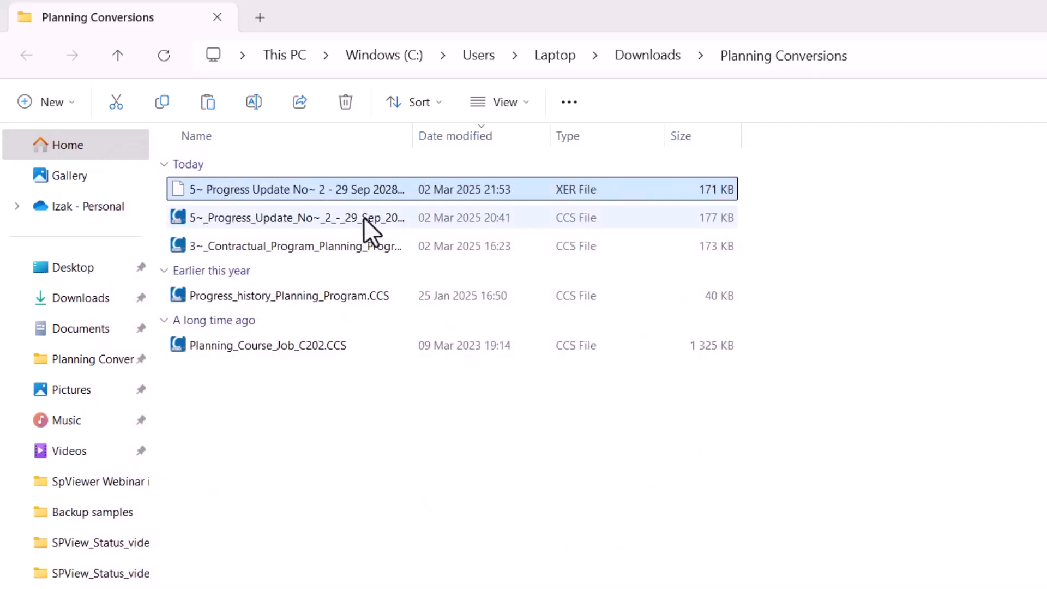
pyautogui.rightClick(380, 181)
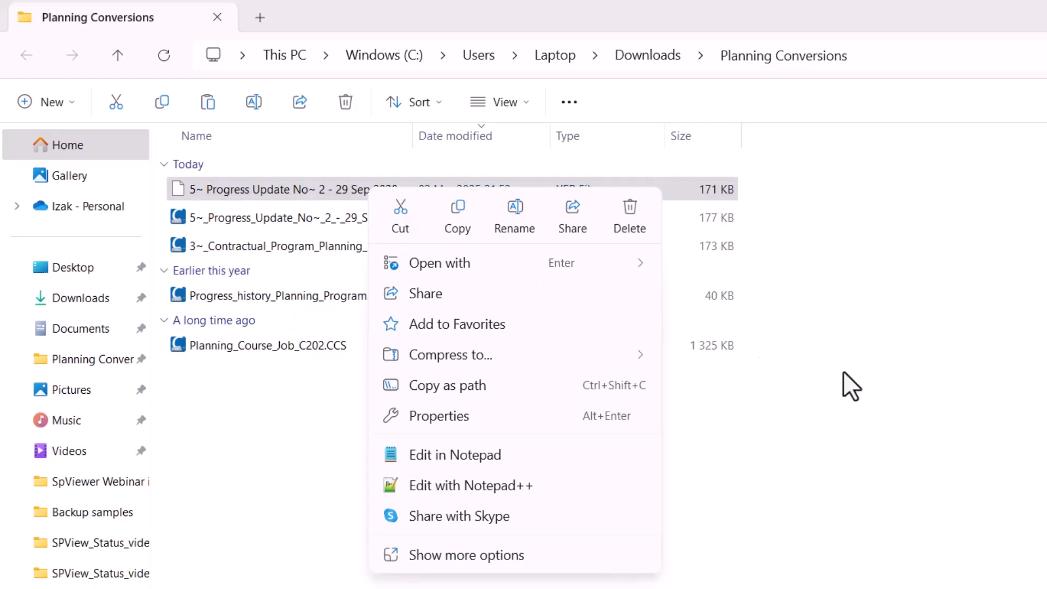
pyautogui.click(782, 505)
pyautogui.click(783, 504)
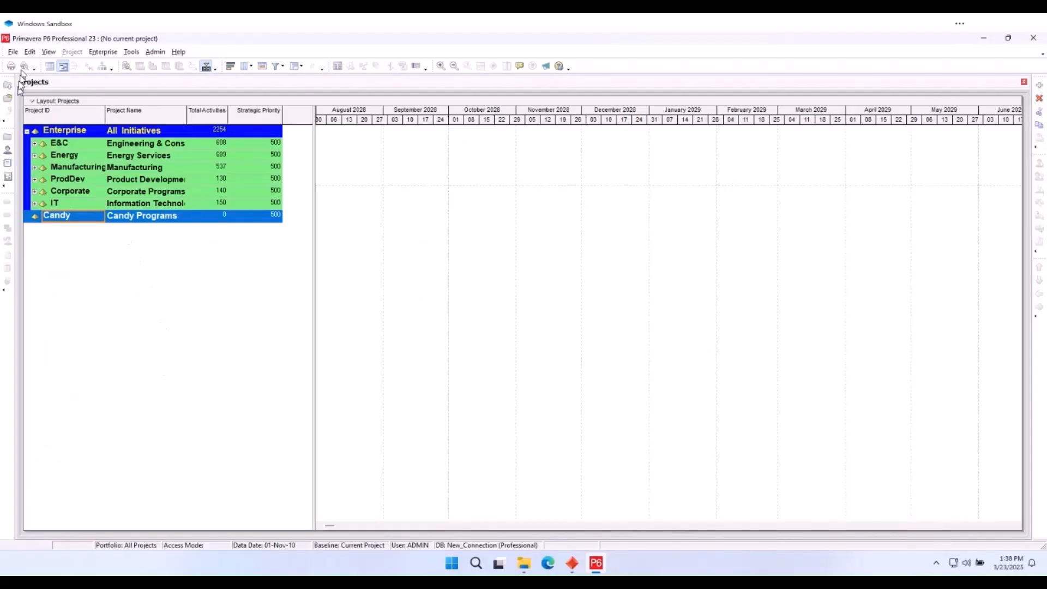
# Step: Start a Primavera PM (XER) project import in Primavera P6 using the file 5~ Progress Update No~ 2 - 29 Sep 2028
pyautogui.click(13, 52)
pyautogui.click(37, 159)
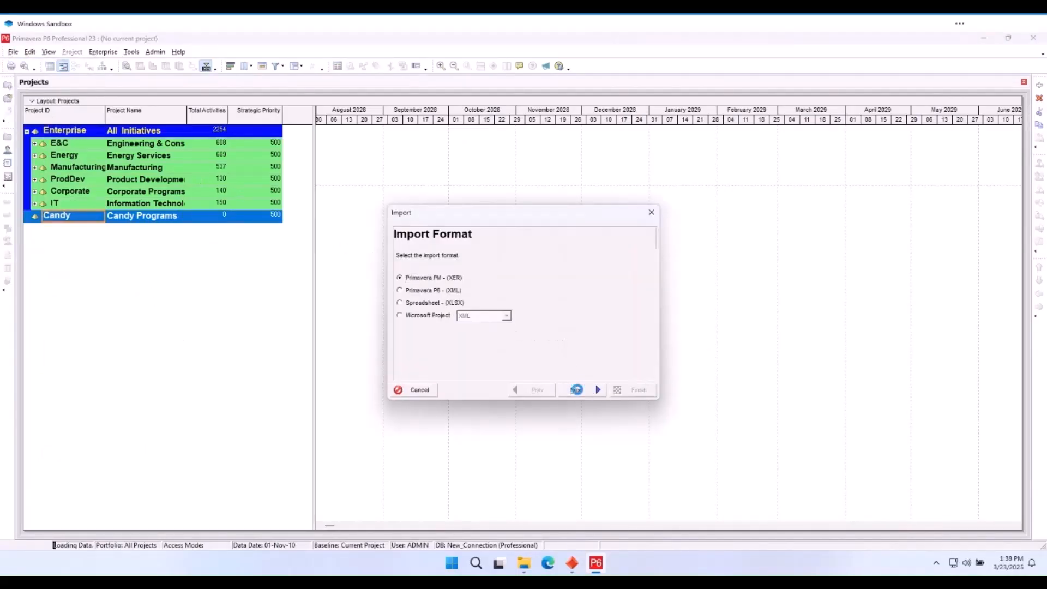
pyautogui.click(593, 388)
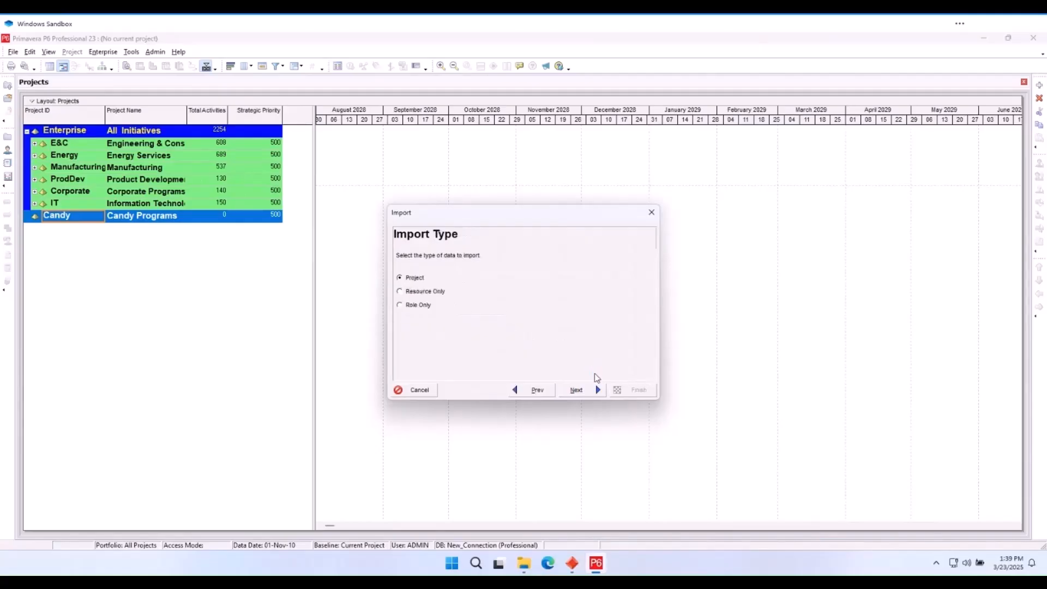
pyautogui.click(589, 392)
pyautogui.click(558, 289)
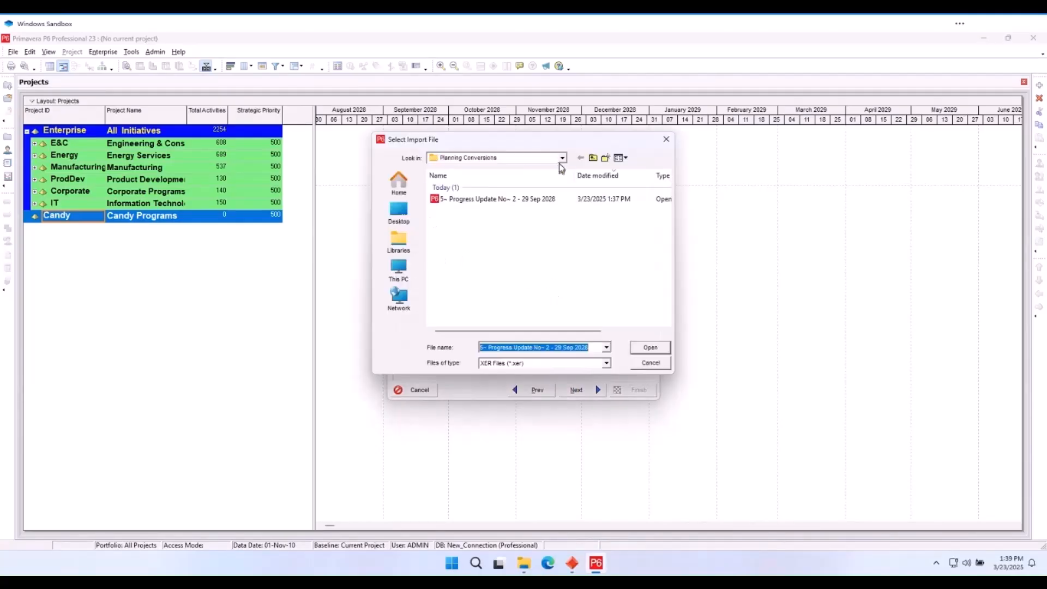
pyautogui.click(636, 349)
pyautogui.click(597, 390)
# Step: Set the Candy EPS node as the destination for the new SitePlan project and run the import to completion
pyautogui.click(575, 321)
pyautogui.click(599, 321)
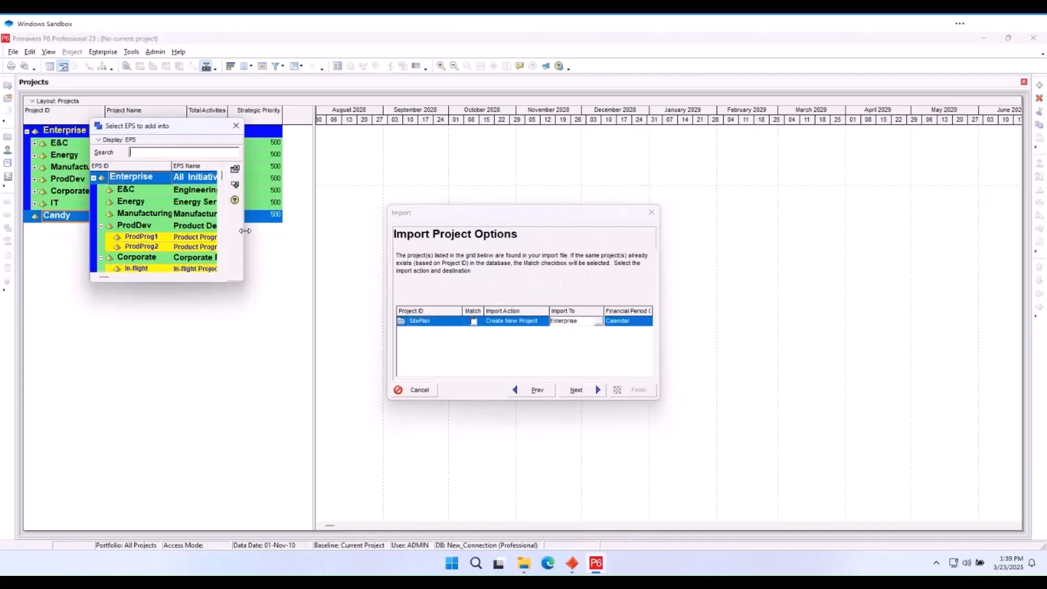
pyautogui.click(131, 191)
pyautogui.doubleClick(131, 194)
pyautogui.click(578, 390)
pyautogui.click(578, 390)
pyautogui.click(580, 392)
pyautogui.click(642, 390)
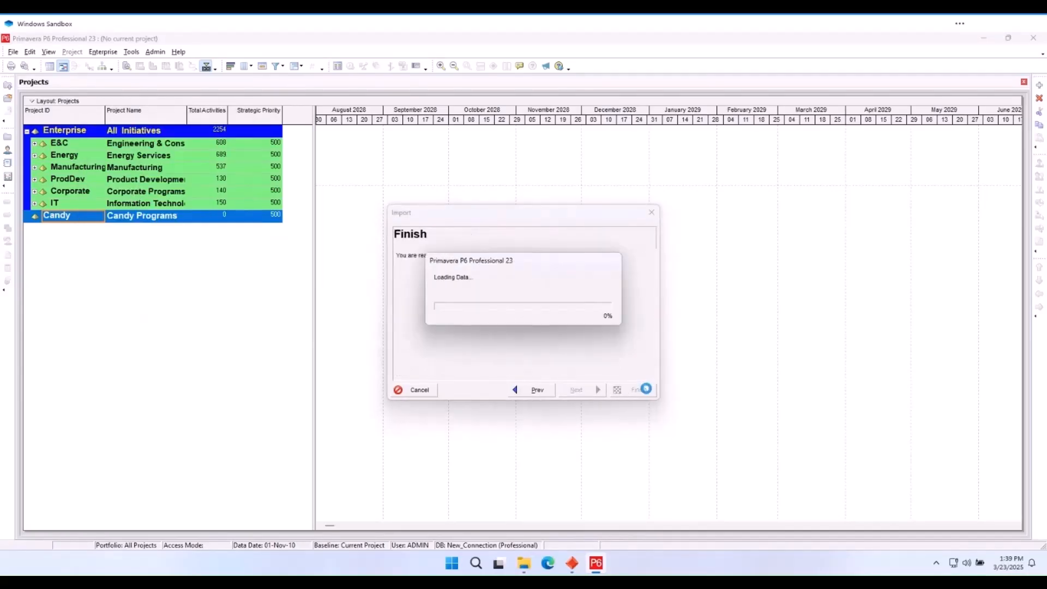
pyautogui.click(628, 391)
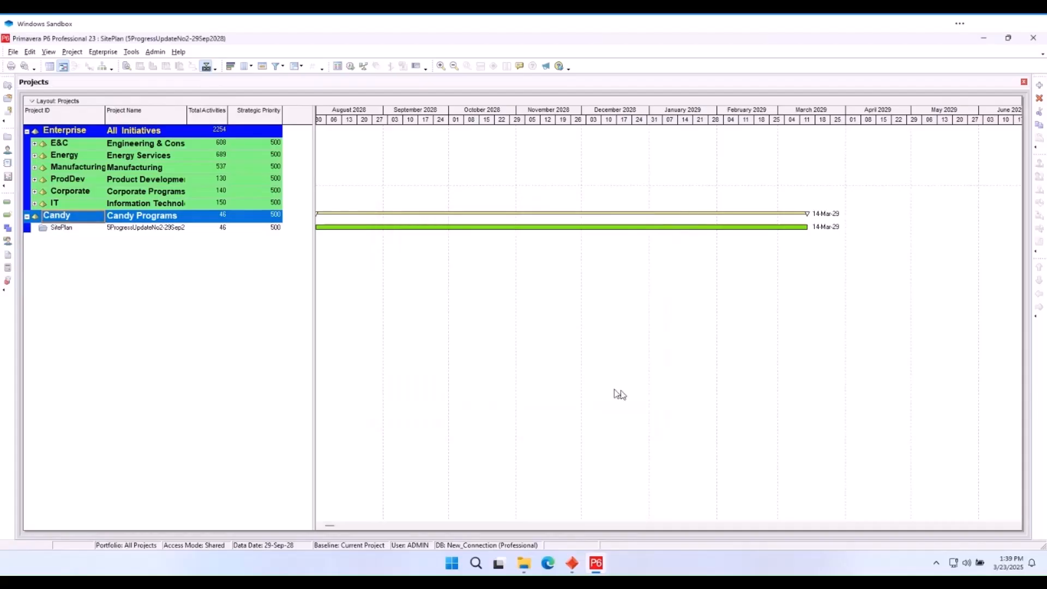
# Step: Open the imported SitePlan project, save its scheduling options, and schedule it using its own data date
pyautogui.rightClick(64, 229)
pyautogui.click(87, 235)
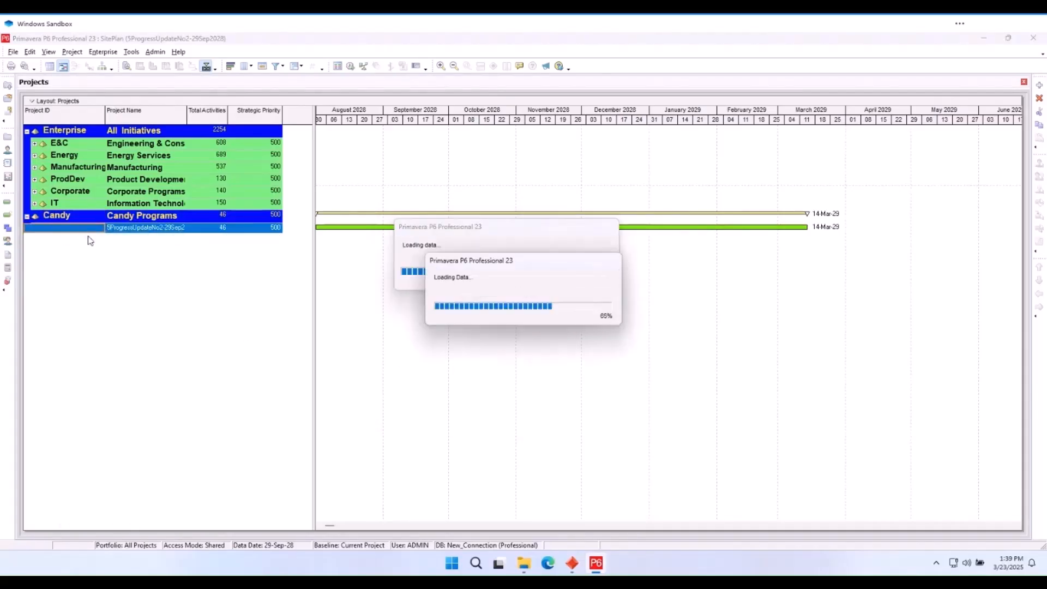
pyautogui.click(350, 66)
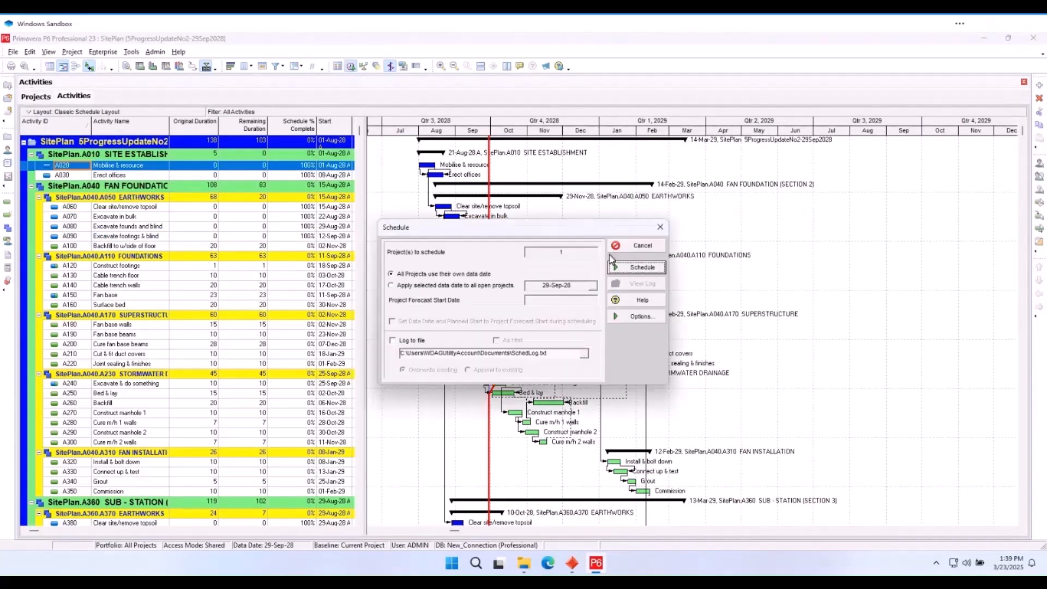
pyautogui.click(638, 316)
pyautogui.click(663, 135)
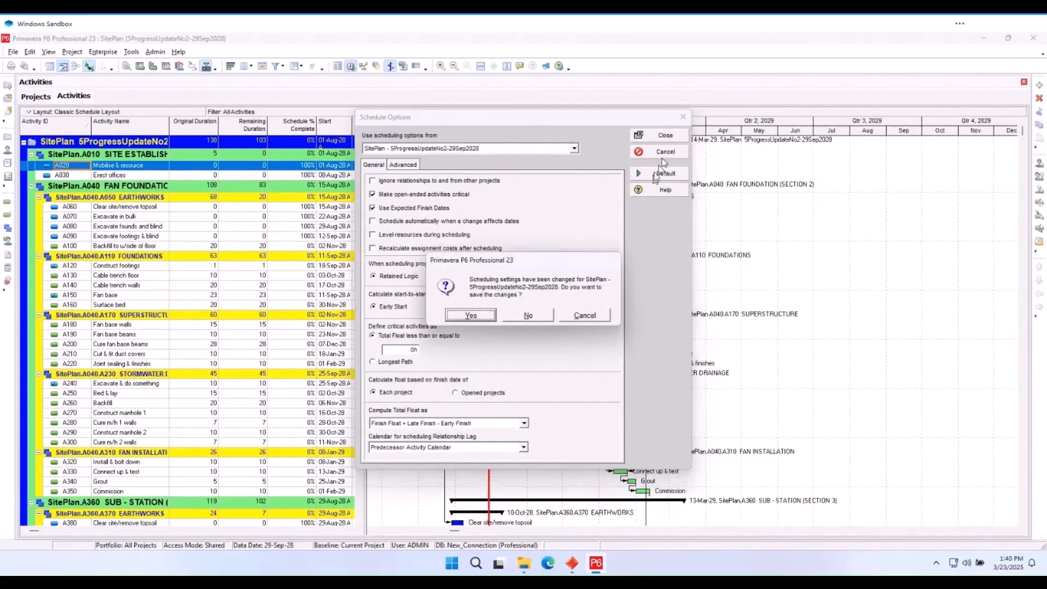
pyautogui.click(475, 320)
pyautogui.click(622, 269)
# Step: Adjust the display options of the Gantt chart for the imported SitePlan project
pyautogui.click(645, 229)
pyautogui.rightClick(646, 234)
pyautogui.click(676, 238)
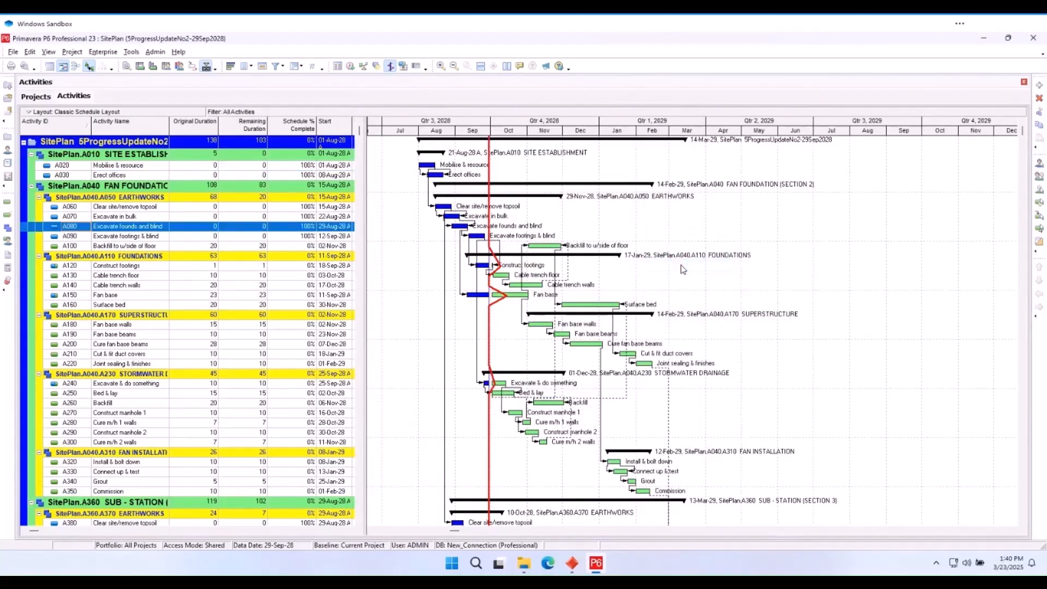
pyautogui.click(598, 229)
pyautogui.click(487, 354)
pyautogui.click(466, 369)
pyautogui.click(648, 233)
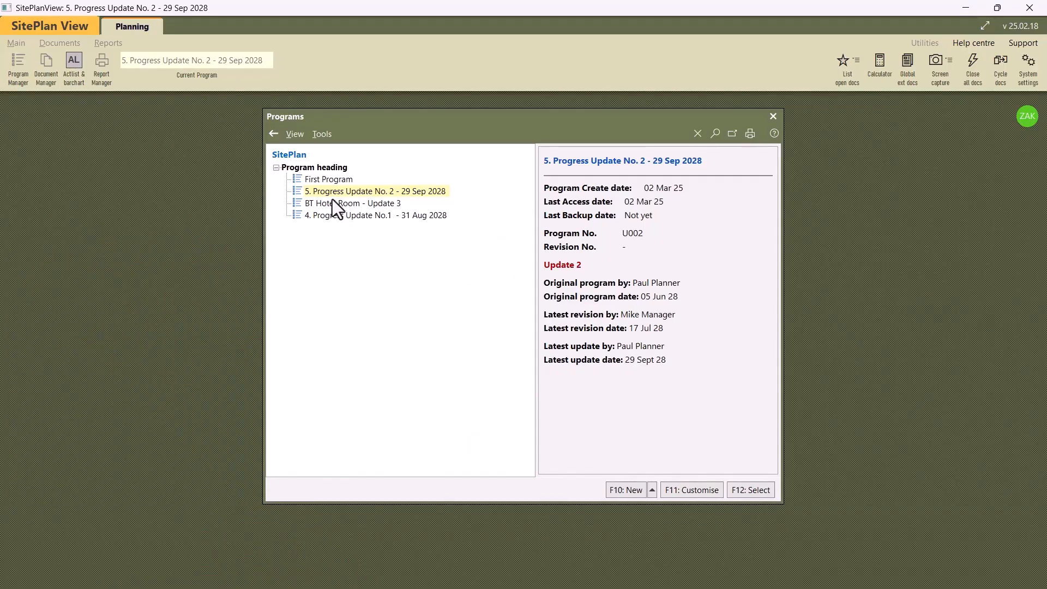
# Step: In SitePlan View, export 5. Progress Update No. 2 - 29 Sep 2028 as a Microsoft Project XML file in Planning Conversions, including progress data
pyautogui.click(327, 137)
pyautogui.moveTo(349, 161)
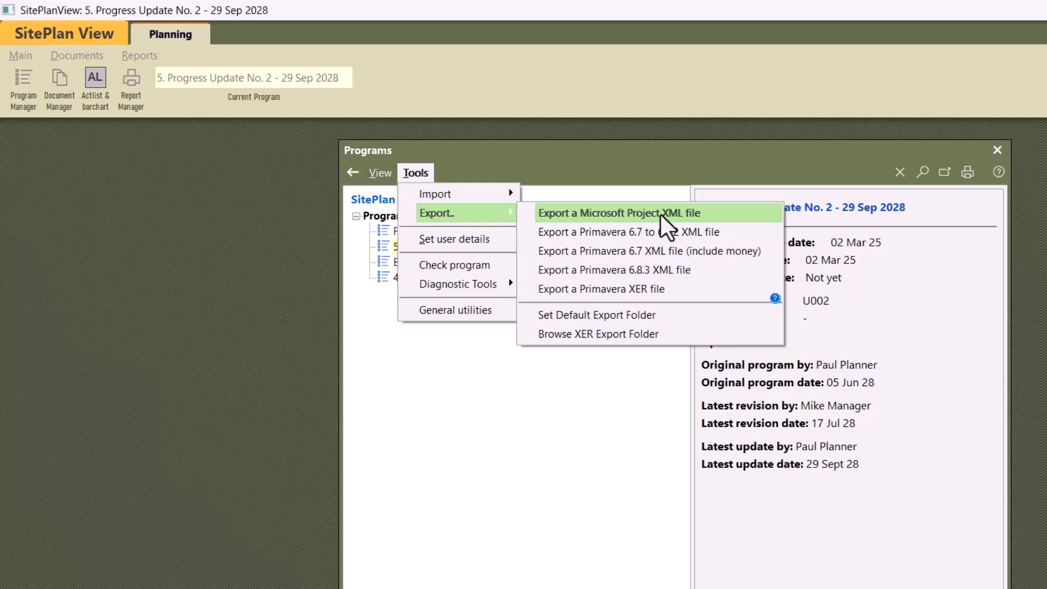
pyautogui.click(659, 214)
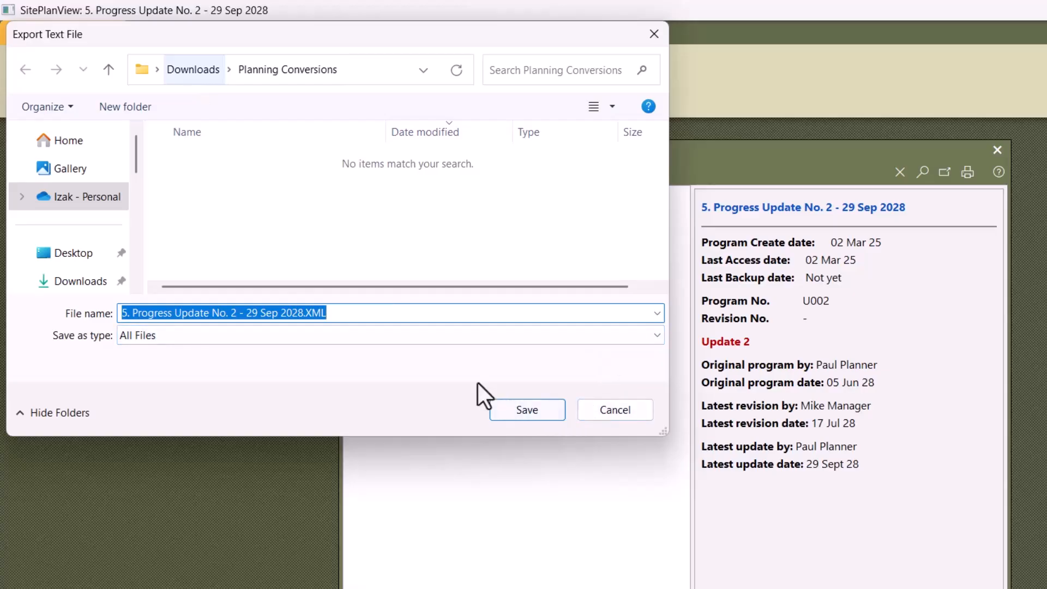
pyautogui.click(525, 411)
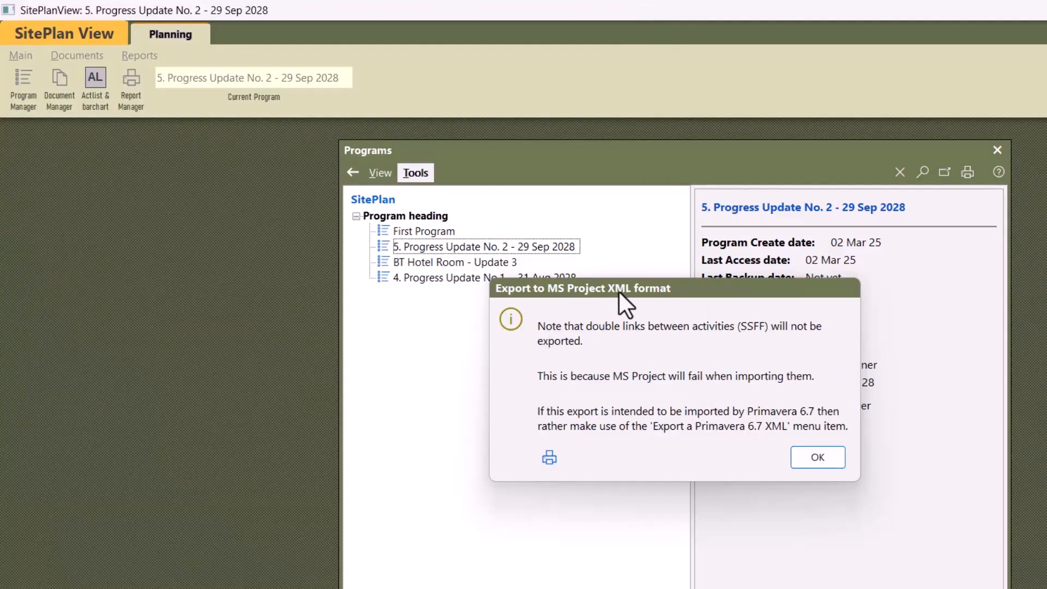
pyautogui.moveTo(673, 285); pyautogui.dragTo(680, 304)
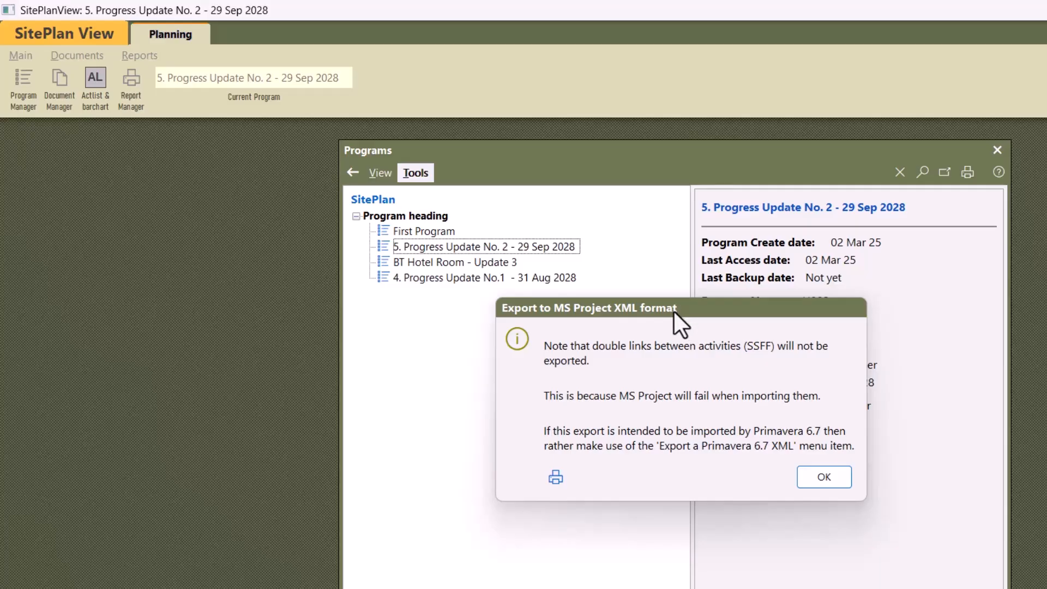
pyautogui.click(813, 481)
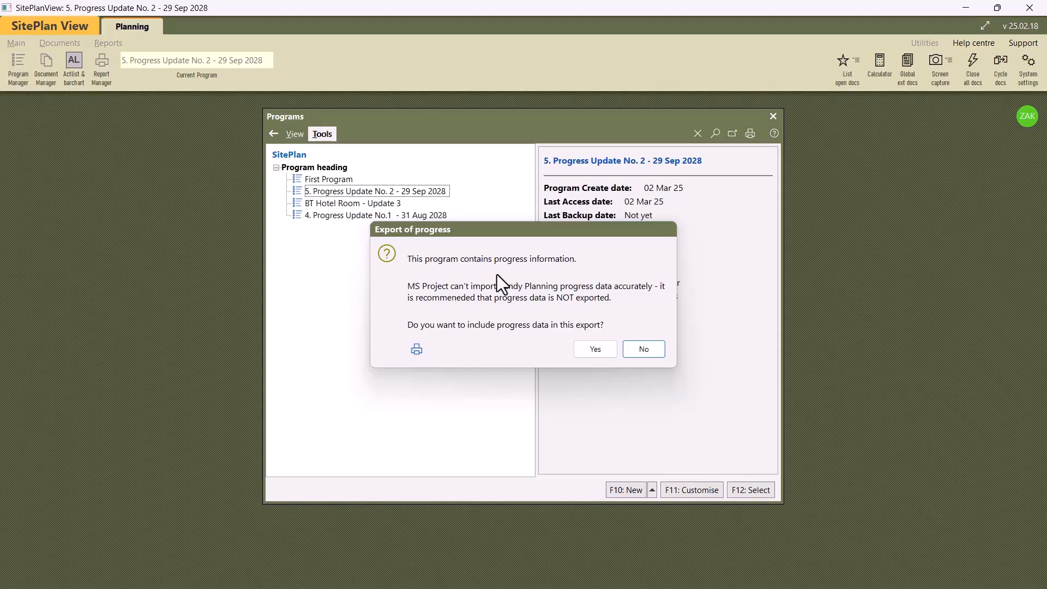
pyautogui.click(592, 349)
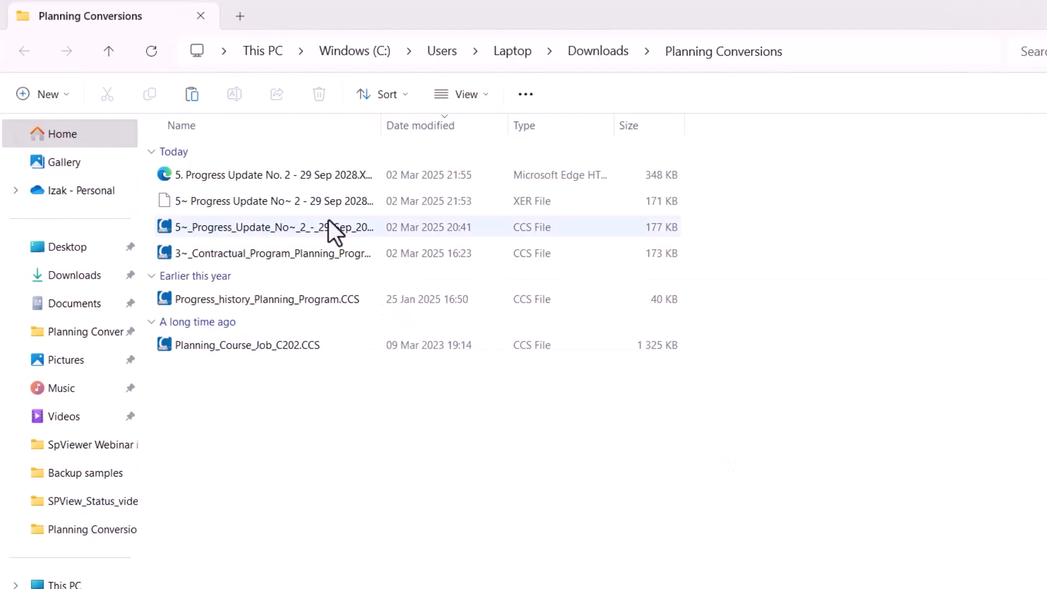
# Step: Examine the exported 5. Progress Update No. 2 - 29 Sep 2028 XML file from the Planning Conversions folder in Notepad, and close it
pyautogui.click(313, 185)
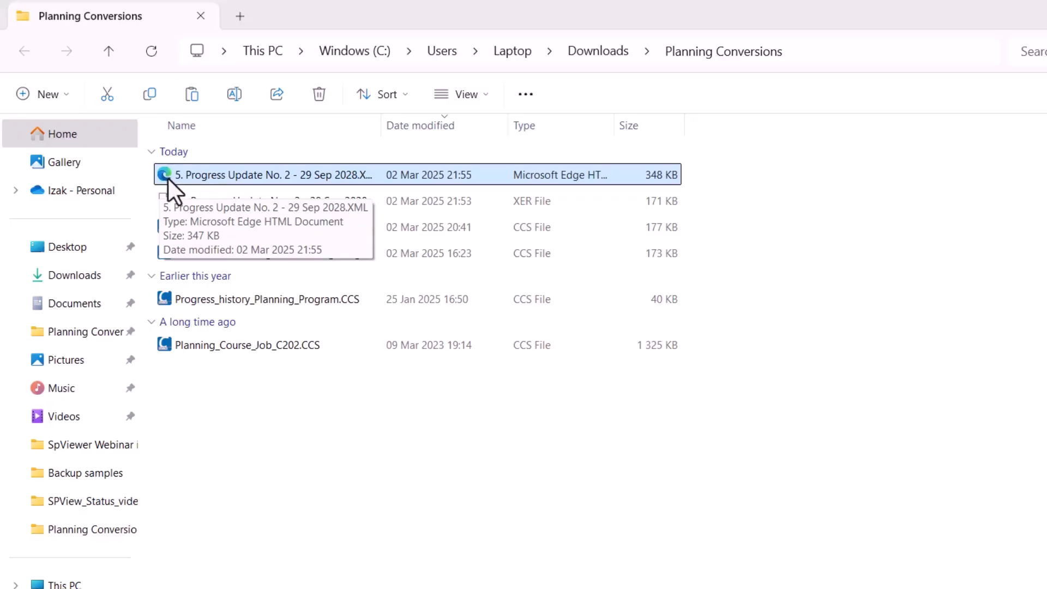
pyautogui.rightClick(217, 171)
pyautogui.moveTo(324, 277)
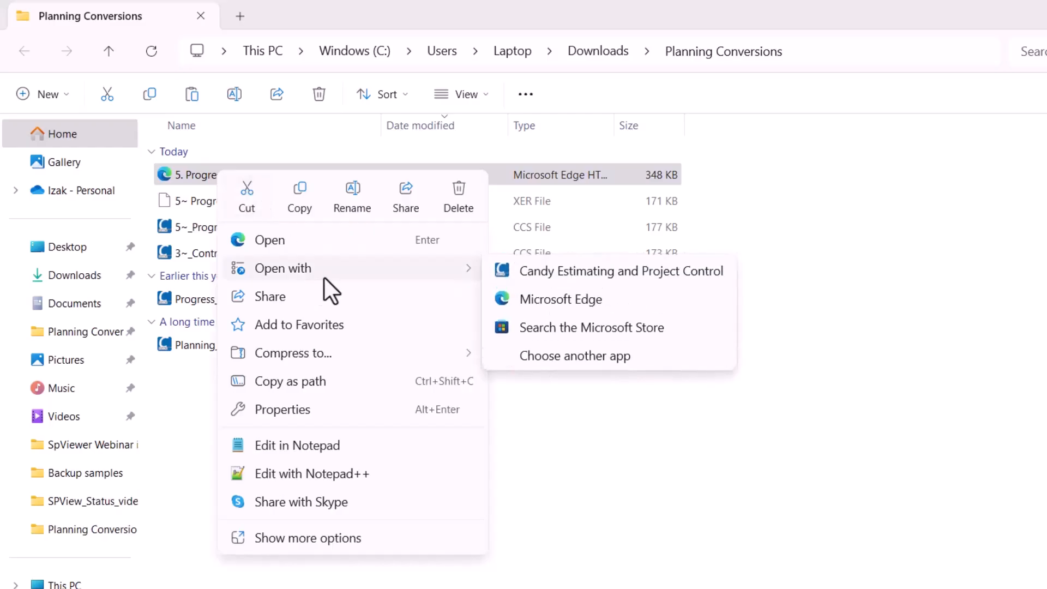
pyautogui.click(601, 356)
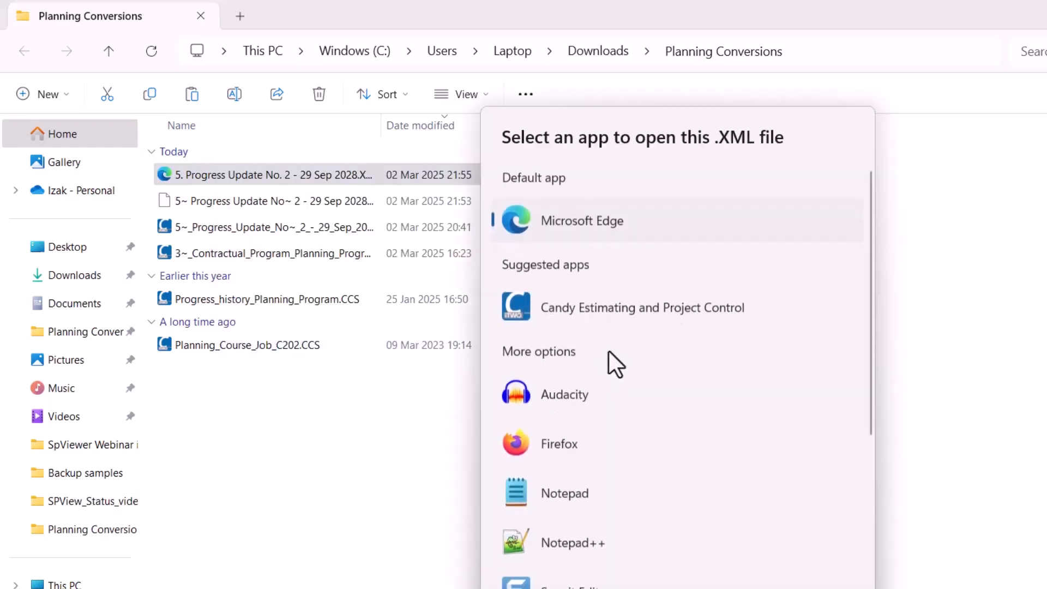
pyautogui.scroll(-3, 627, 403)
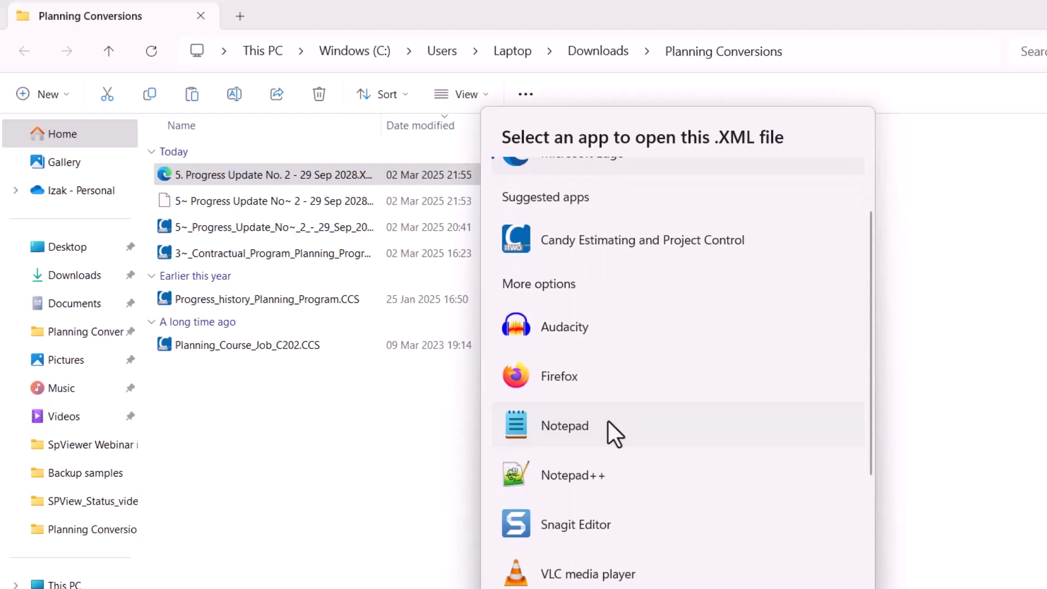
pyautogui.doubleClick(609, 423)
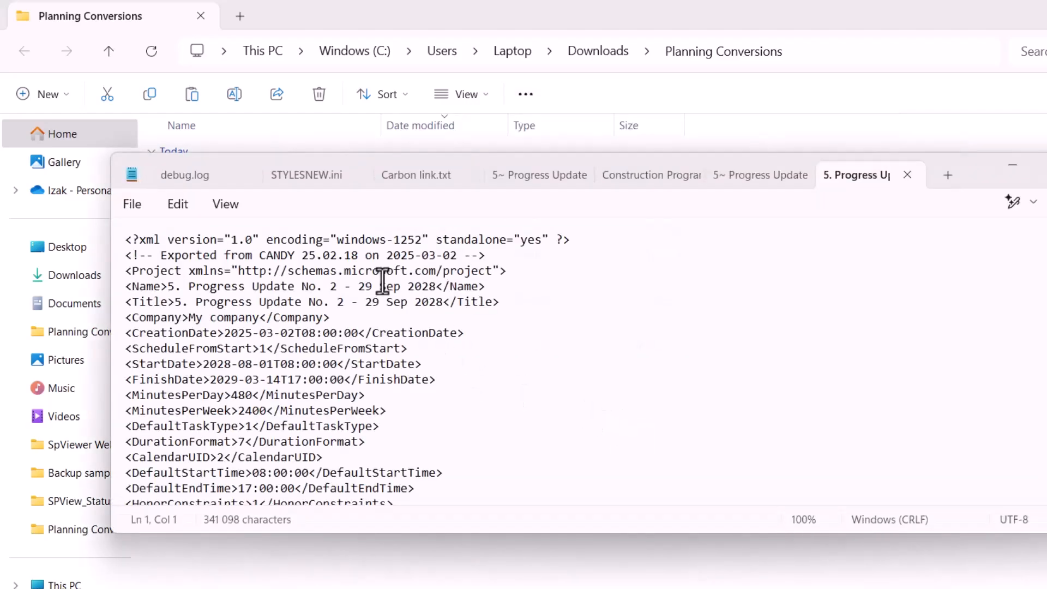
pyautogui.scroll(-7, 562, 425)
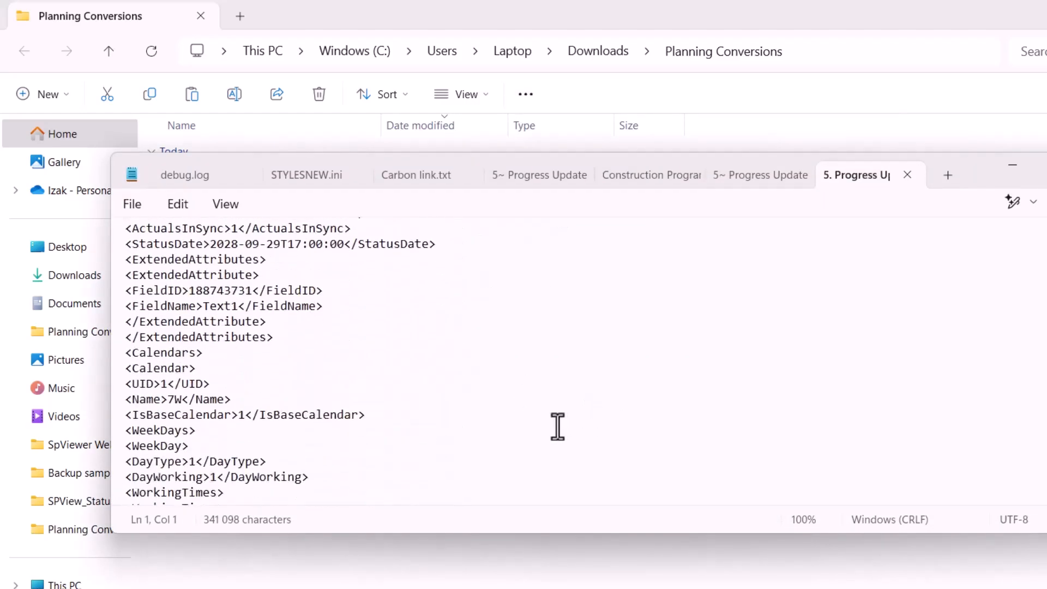
pyautogui.scroll(6, 547, 417)
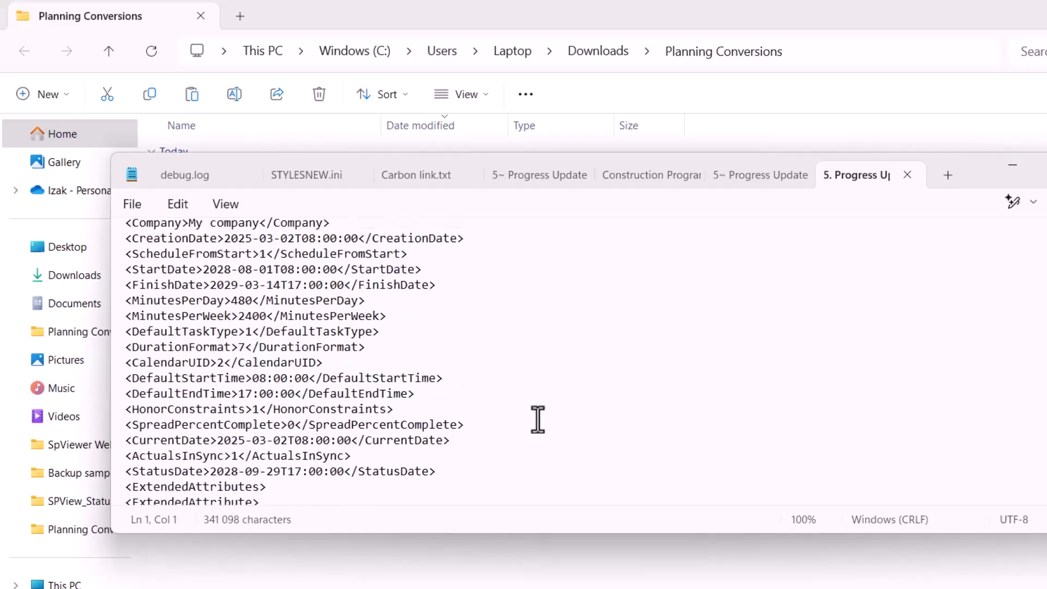
pyautogui.click(1046, 165)
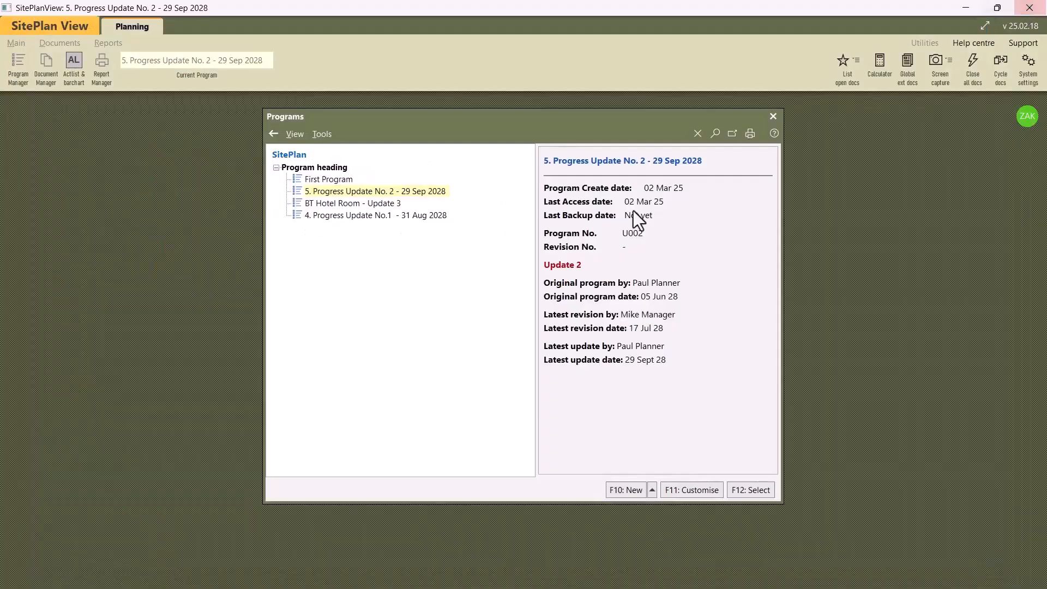
# Step: Show the export formats available for the program 5. Progress Update No. 2 - 29 Sep 2028
pyautogui.click(323, 134)
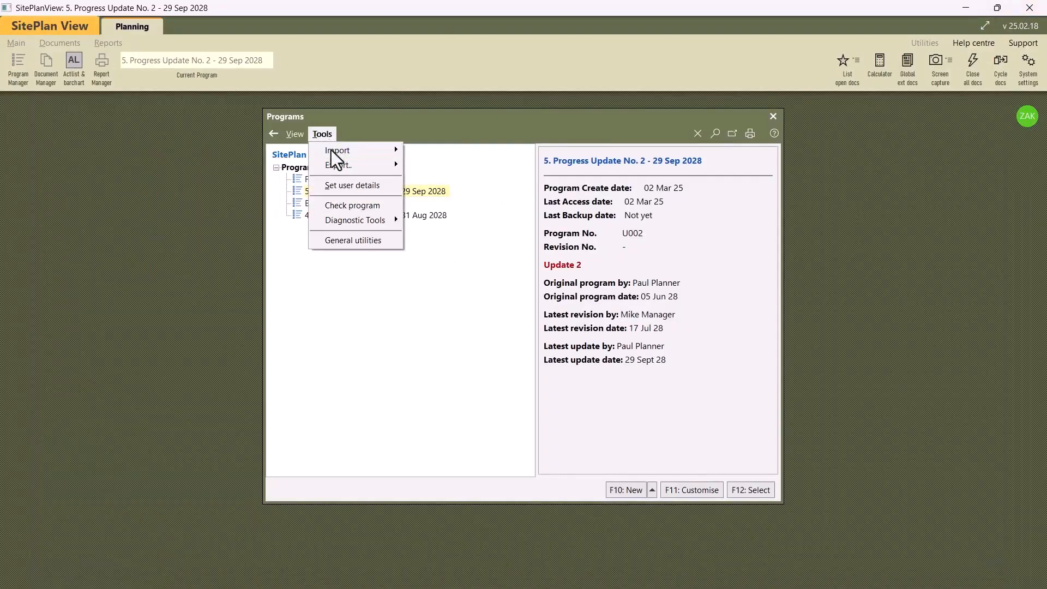
pyautogui.moveTo(341, 167)
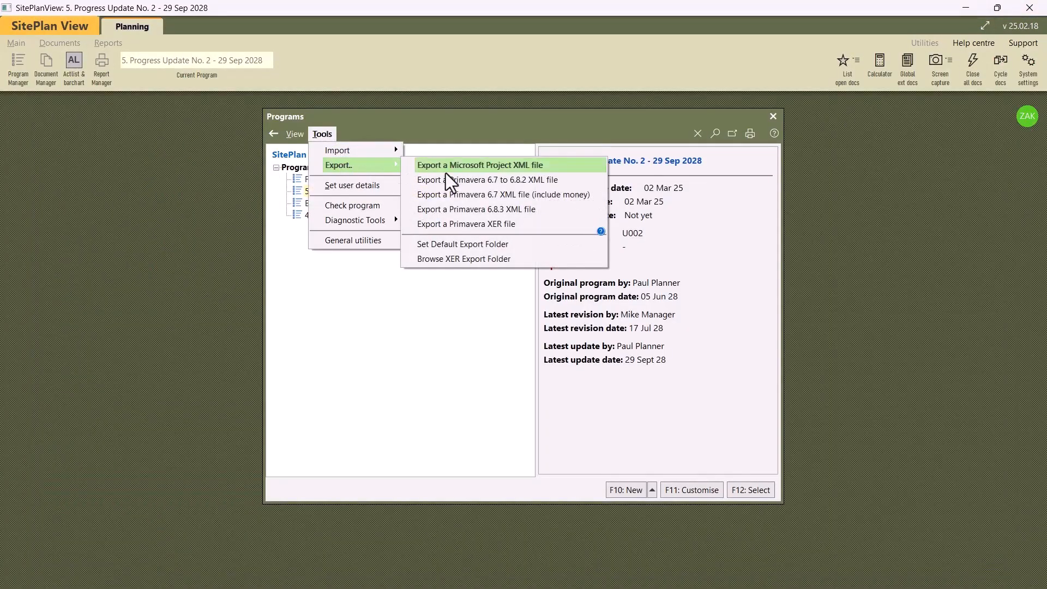